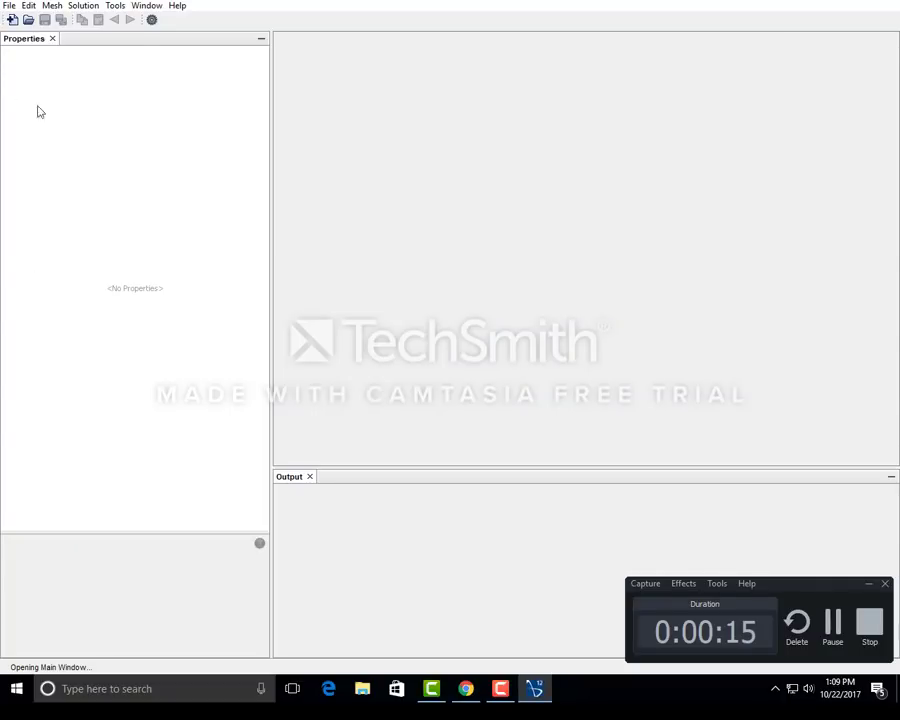
click(12, 20)
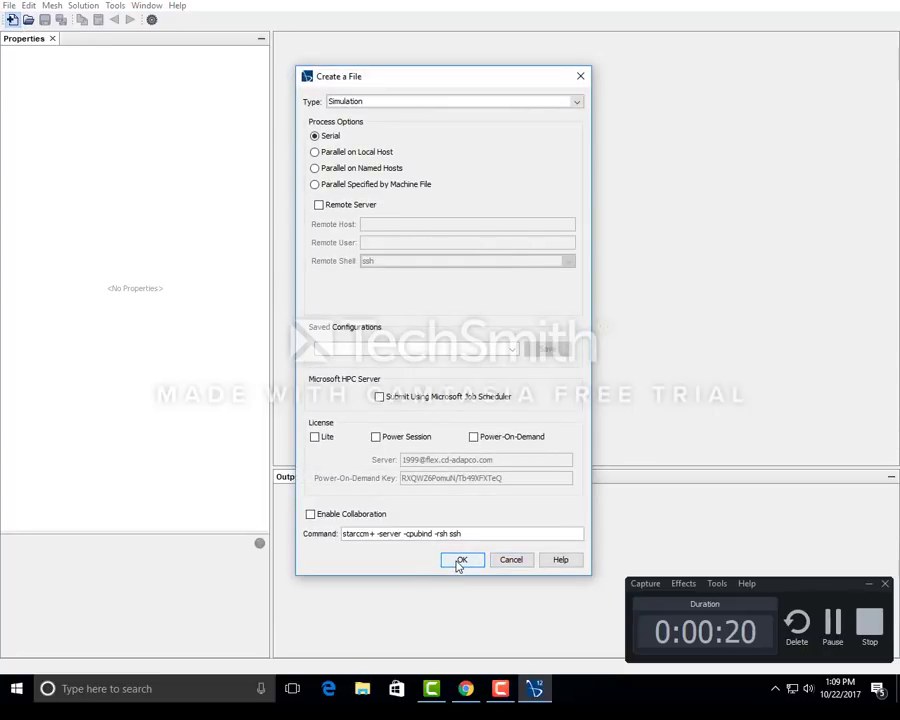
click(460, 563)
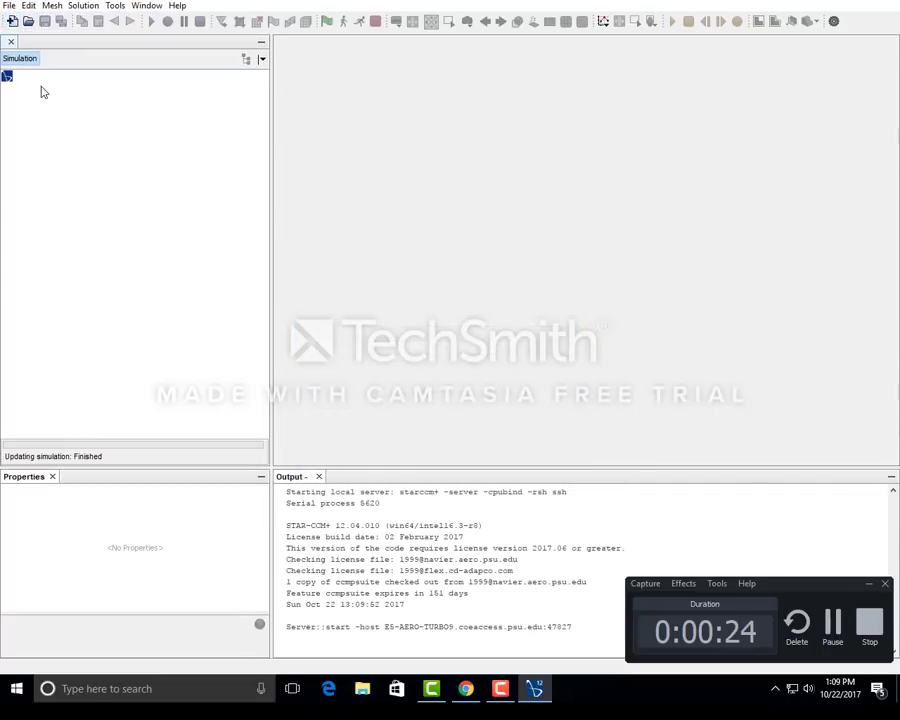
click(8, 88)
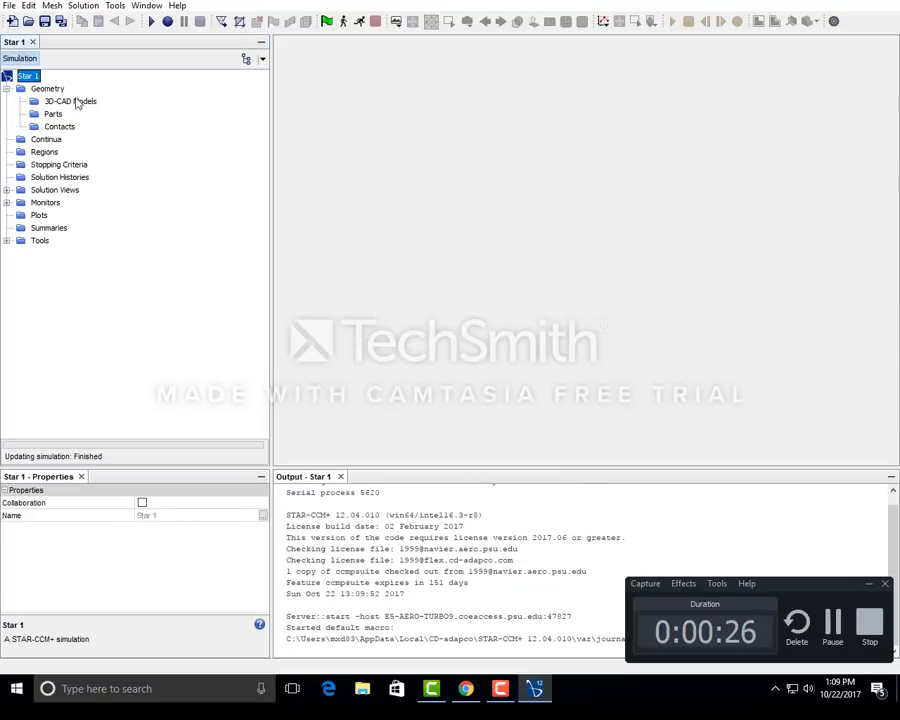
right_click(58, 104)
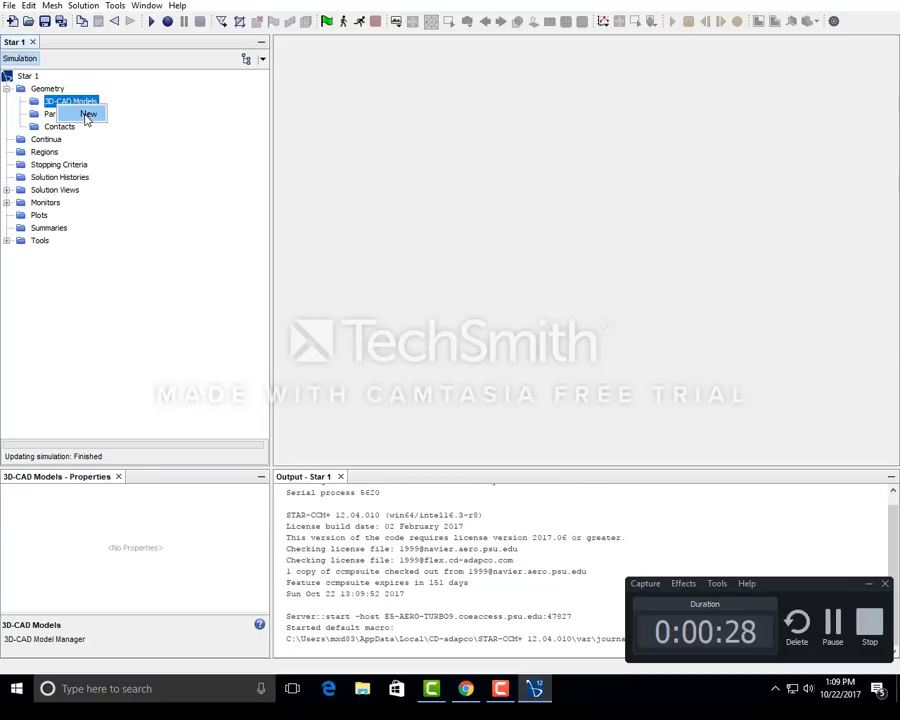
click(87, 115)
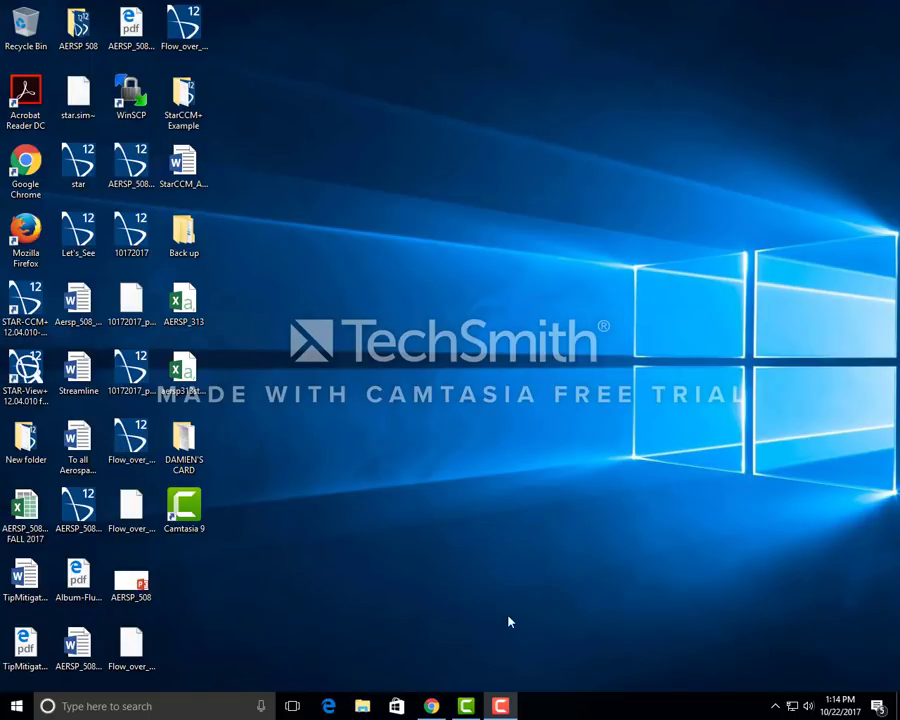
Step: Launch STAR-CCM+ from the desktop and create a new simulation file with the serial process option
mouse_move(500, 706)
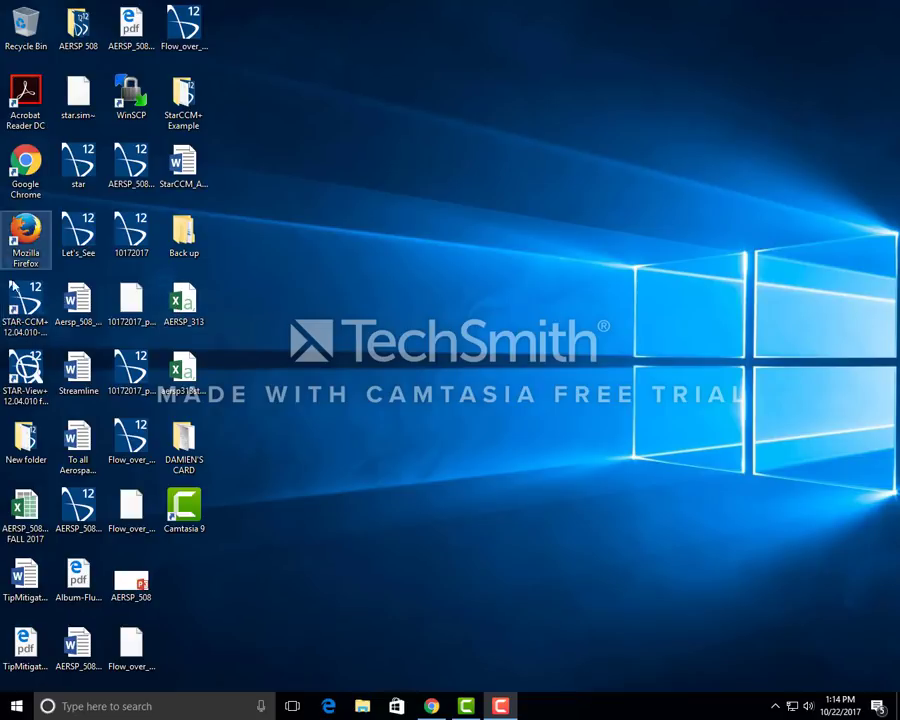
double_click(22, 305)
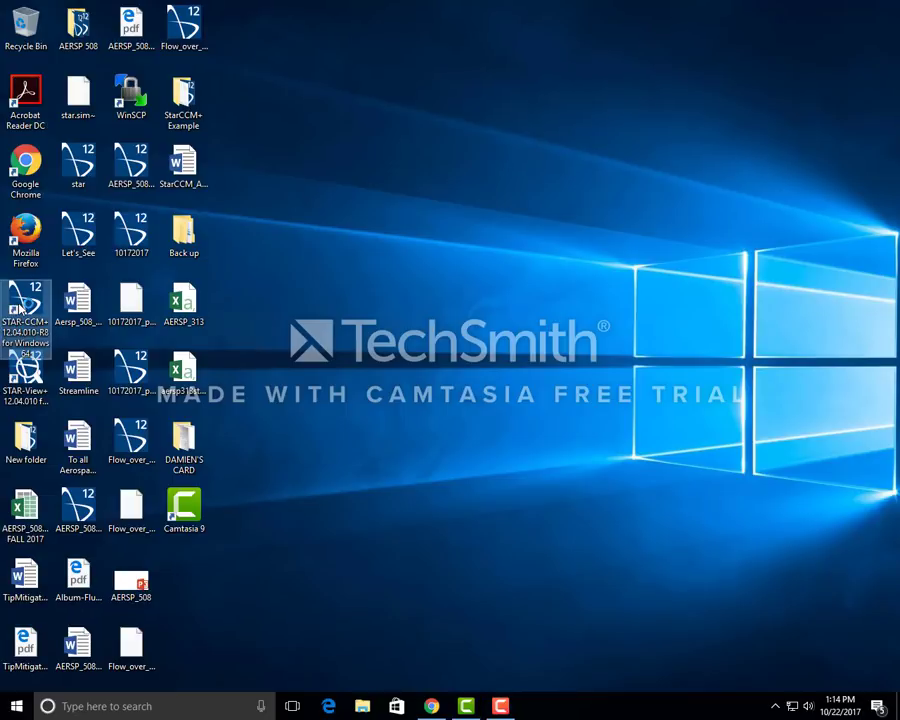
click(495, 707)
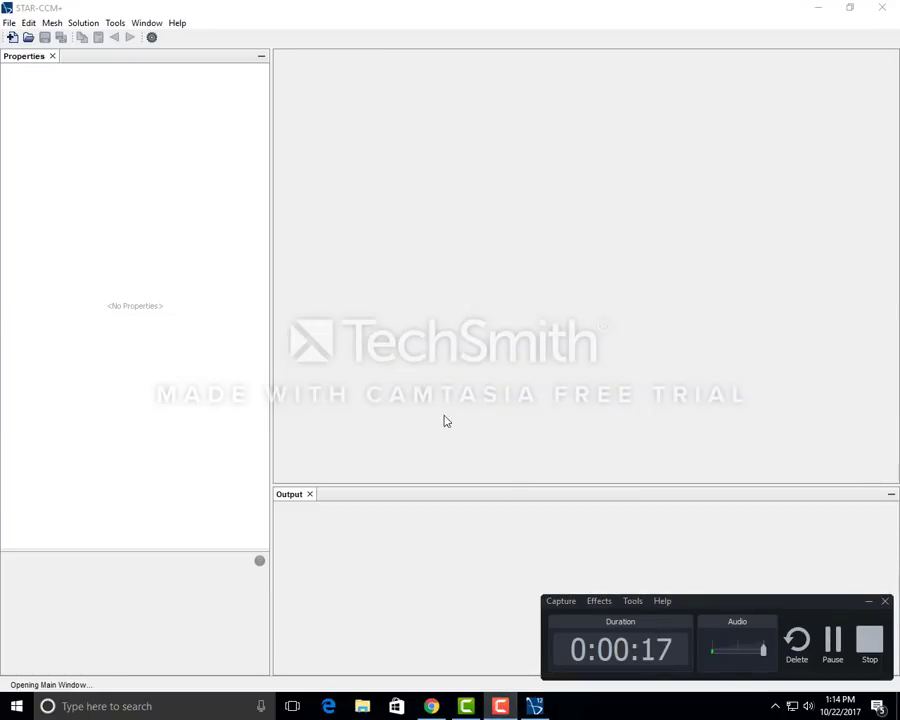
click(12, 37)
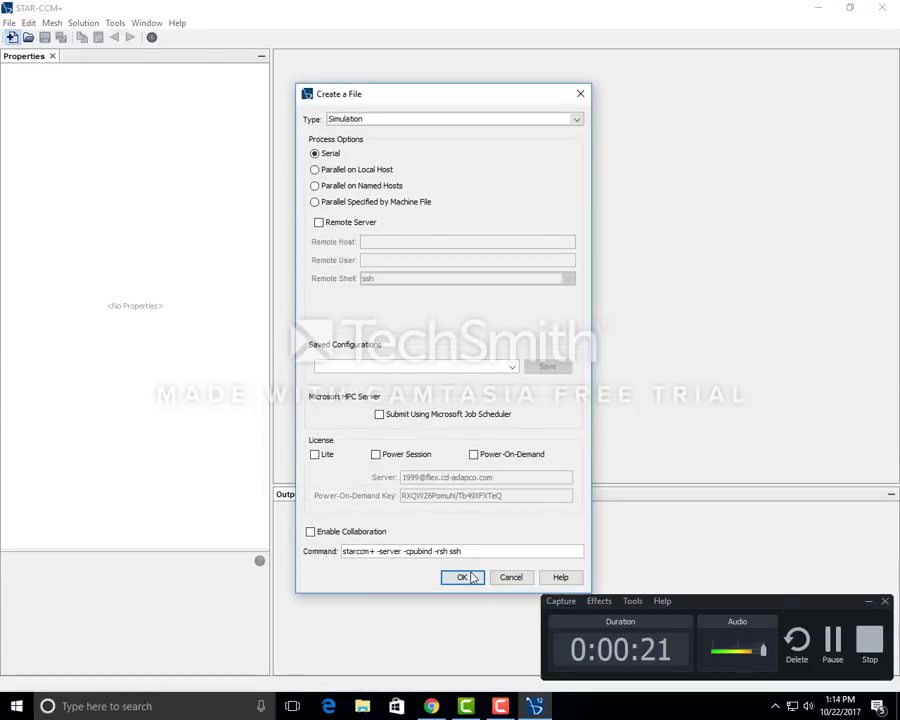
click(463, 577)
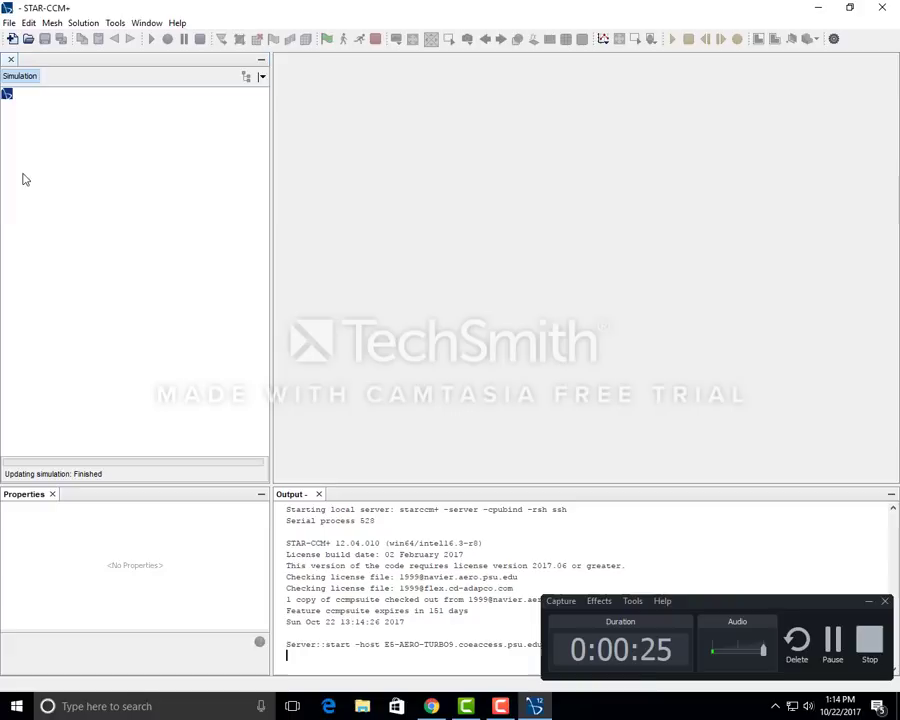
Step: Create a new 3D-CAD model under the simulation's geometry
click(7, 106)
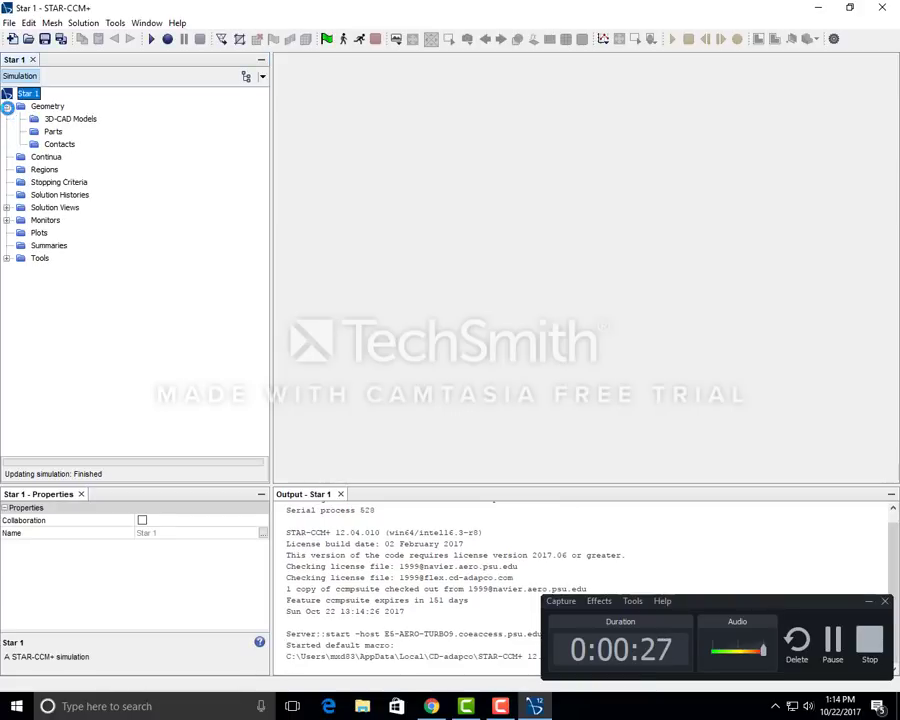
click(60, 120)
right_click(60, 122)
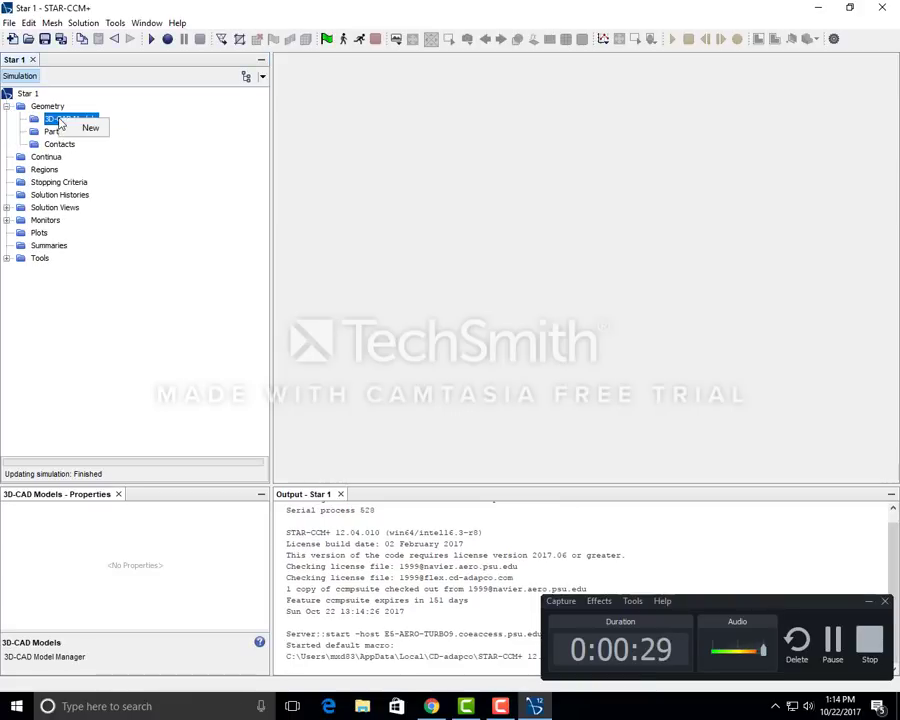
click(94, 128)
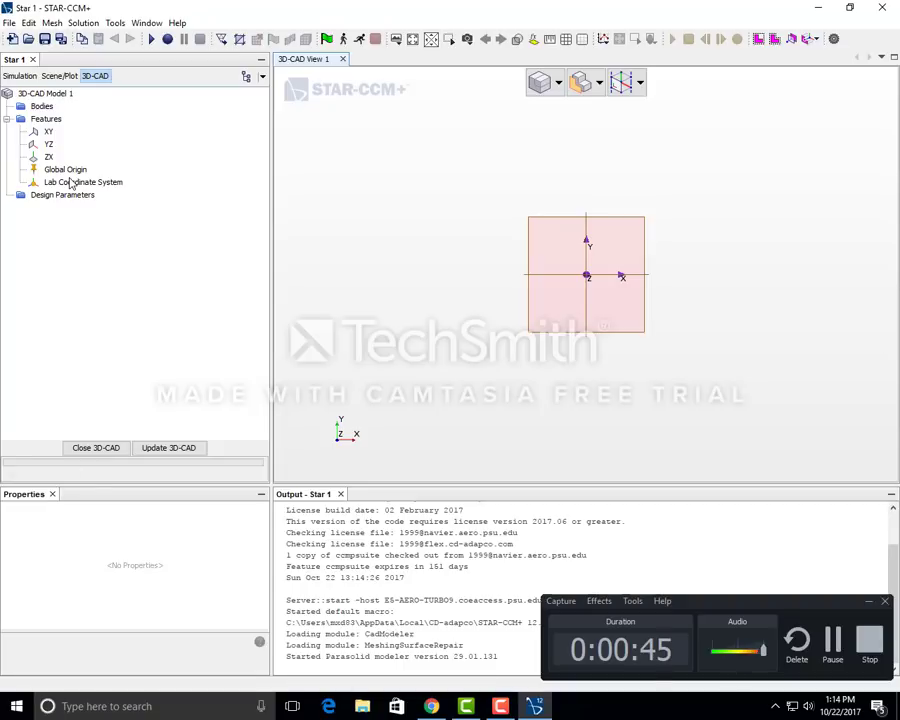
Step: Create a sketch on the XY plane and draw a rectangle from the origin, about 0.77 m by 0.15 m
click(49, 131)
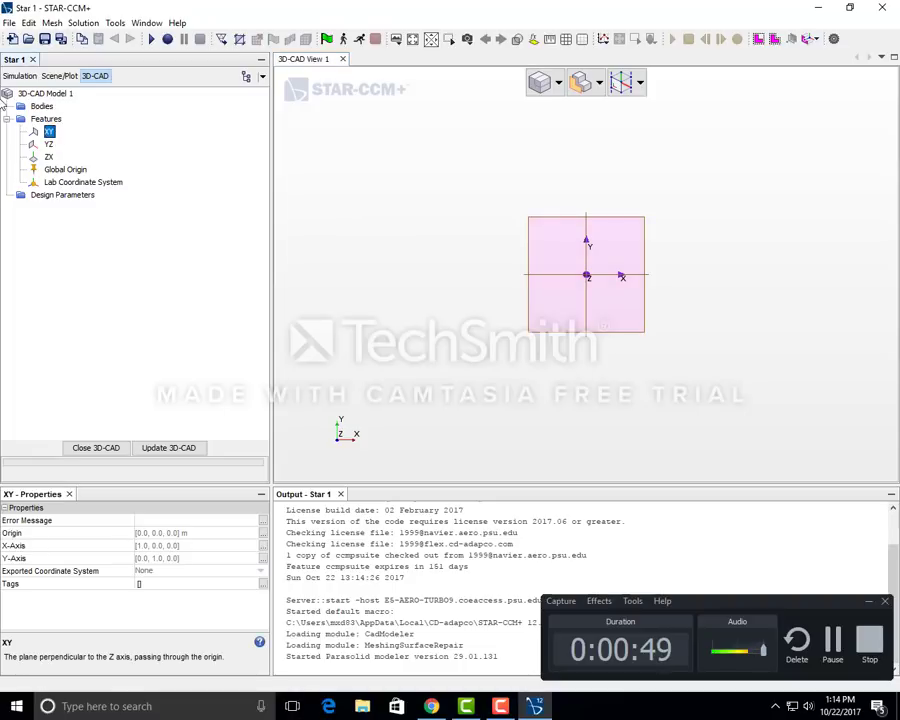
right_click(49, 131)
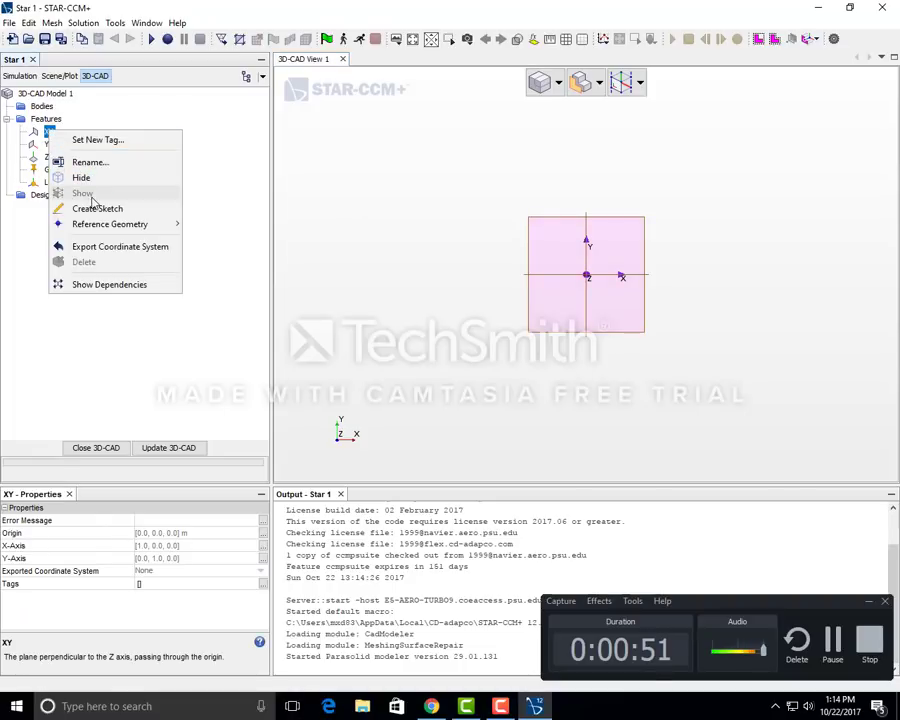
click(94, 207)
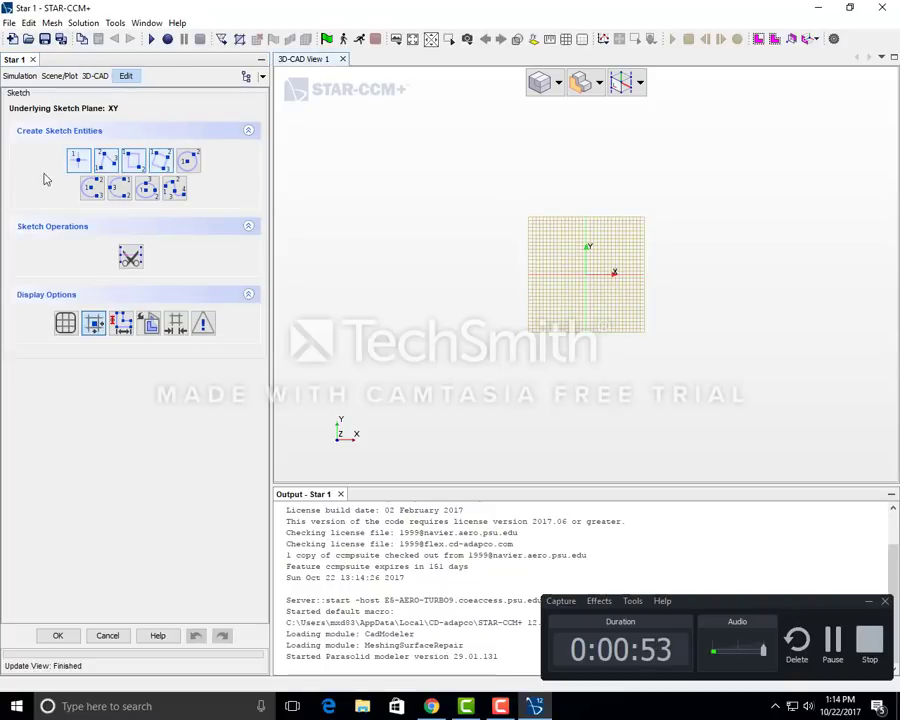
click(133, 160)
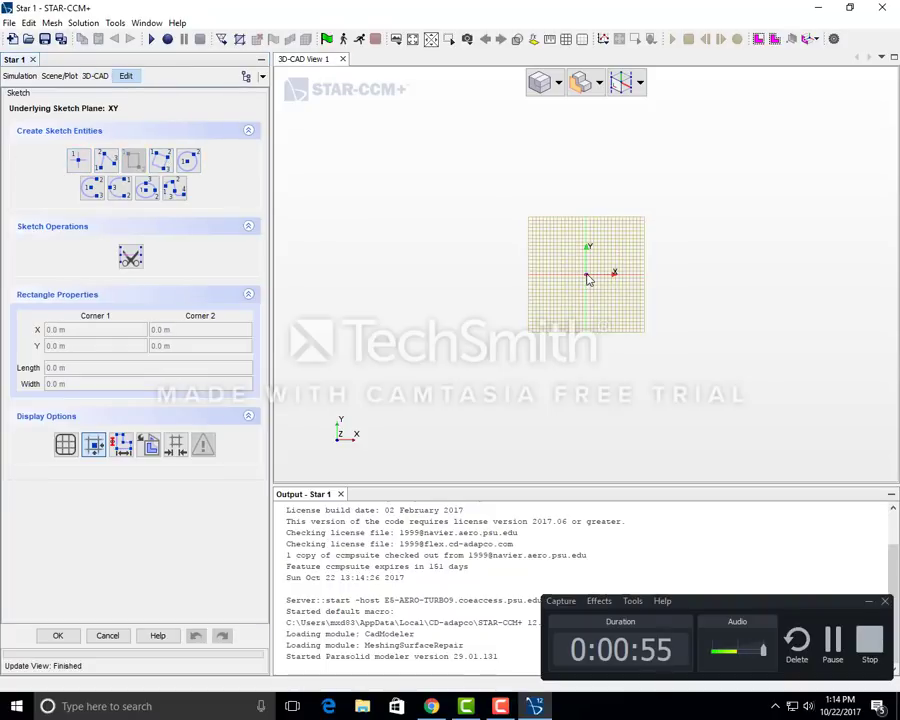
click(587, 274)
click(864, 222)
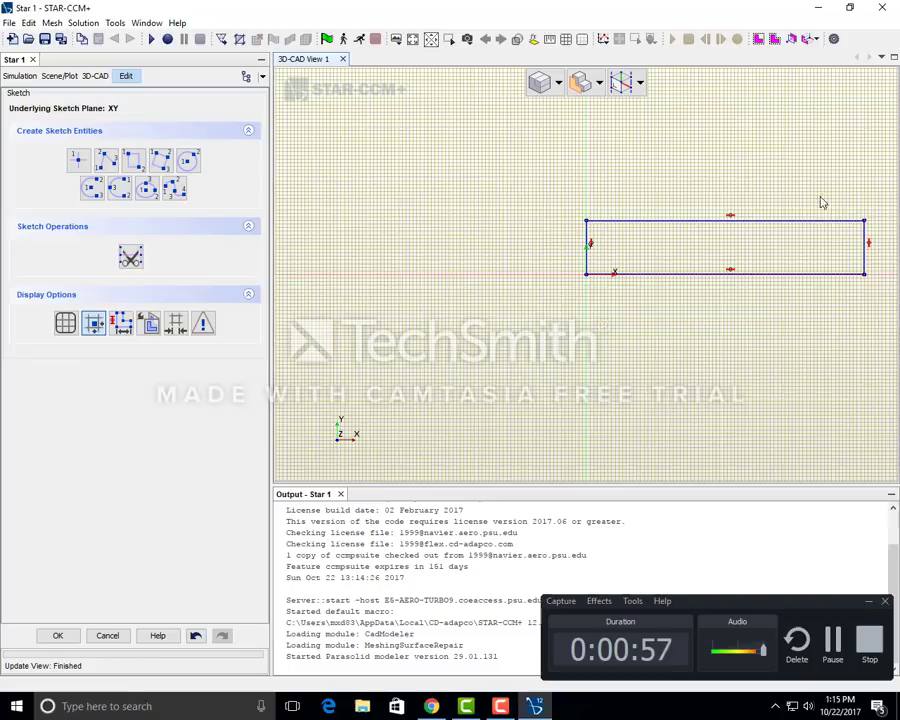
Step: Set the rectangle corner opposite the origin to X 3 m and Y 0.25 m
click(863, 222)
click(104, 331)
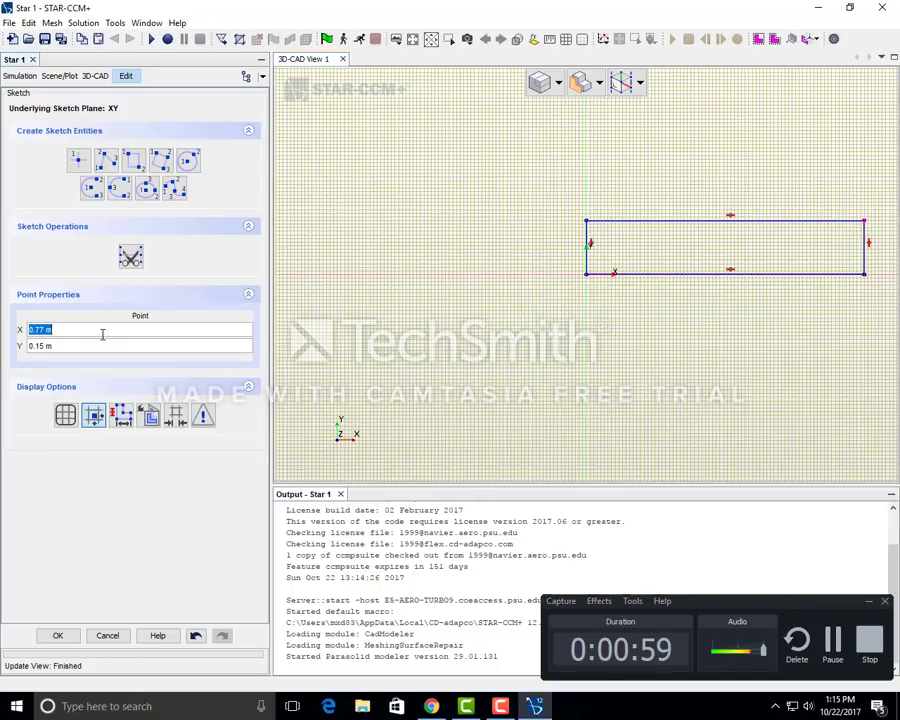
text(3)
key(Return)
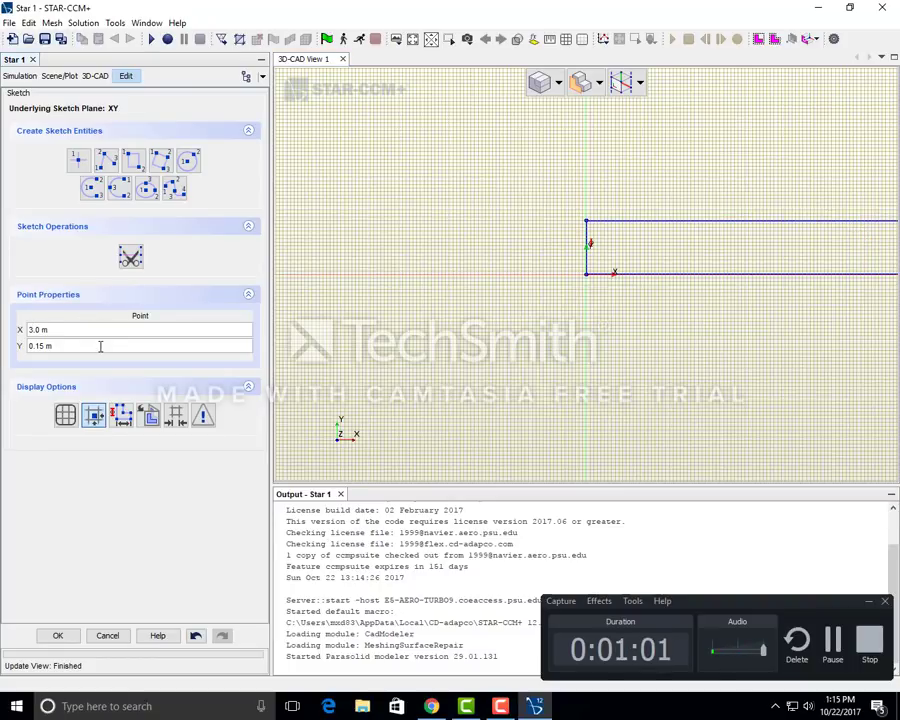
click(100, 346)
text(0.25)
key(Return)
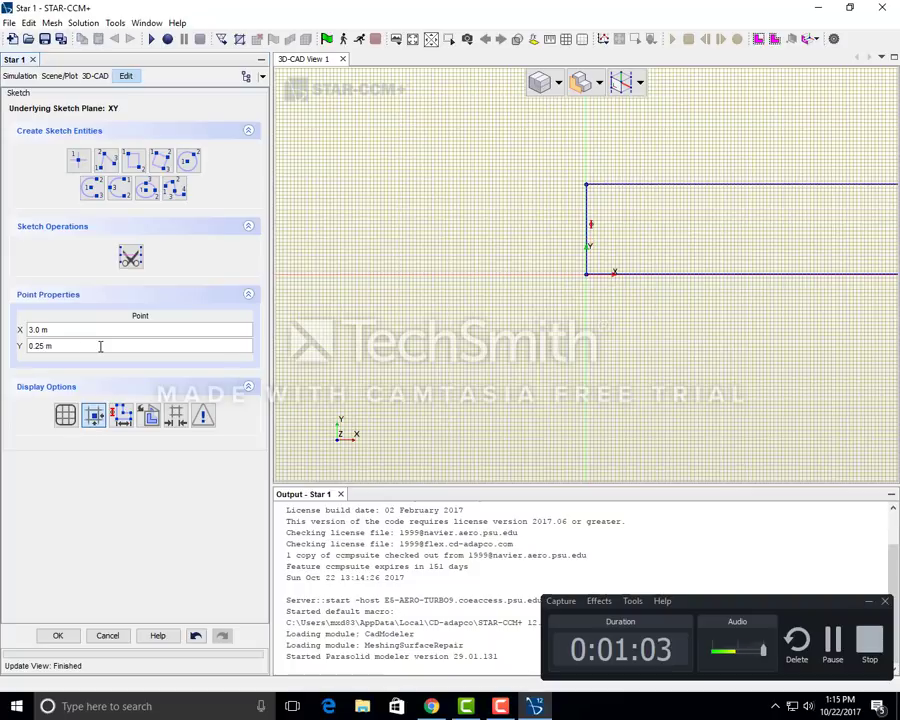
Step: Sketch a circle inside the rectangle, centred at about X 0.39 m, Y 0.13 m, with a radius of about 0.028 m
click(187, 160)
click(727, 228)
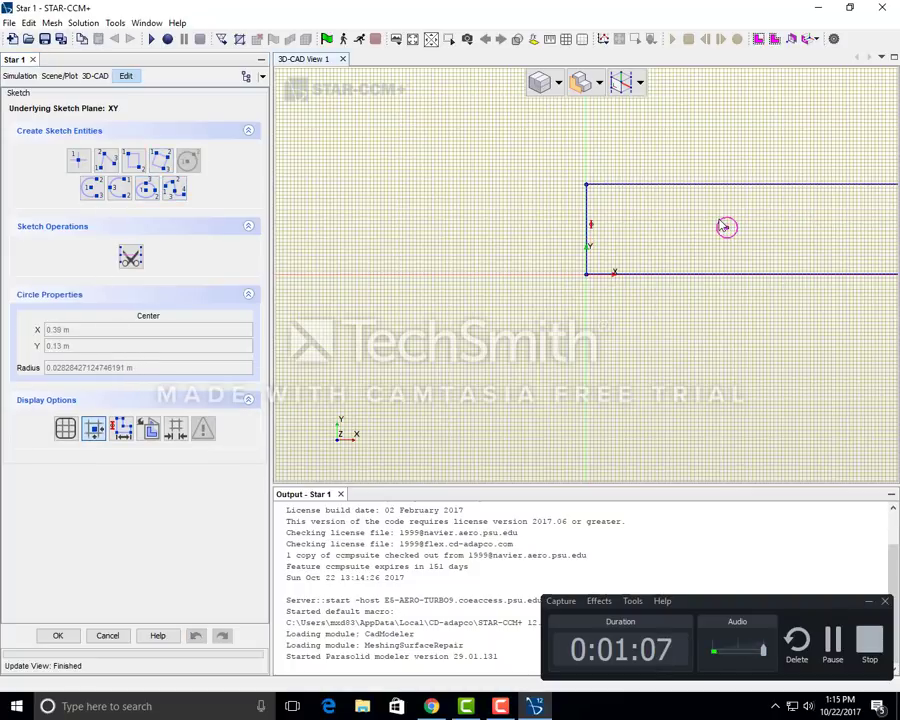
click(735, 230)
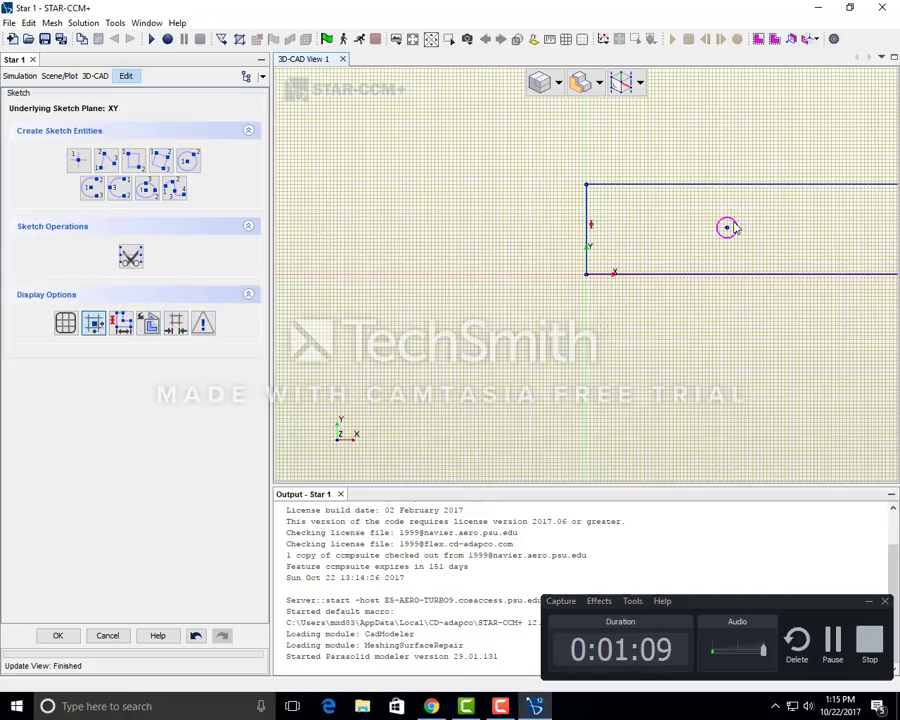
Step: Set the circle's centre to X 1 m, Y 0.25 m and its radius to 5 cm
click(733, 228)
triple_click(193, 329)
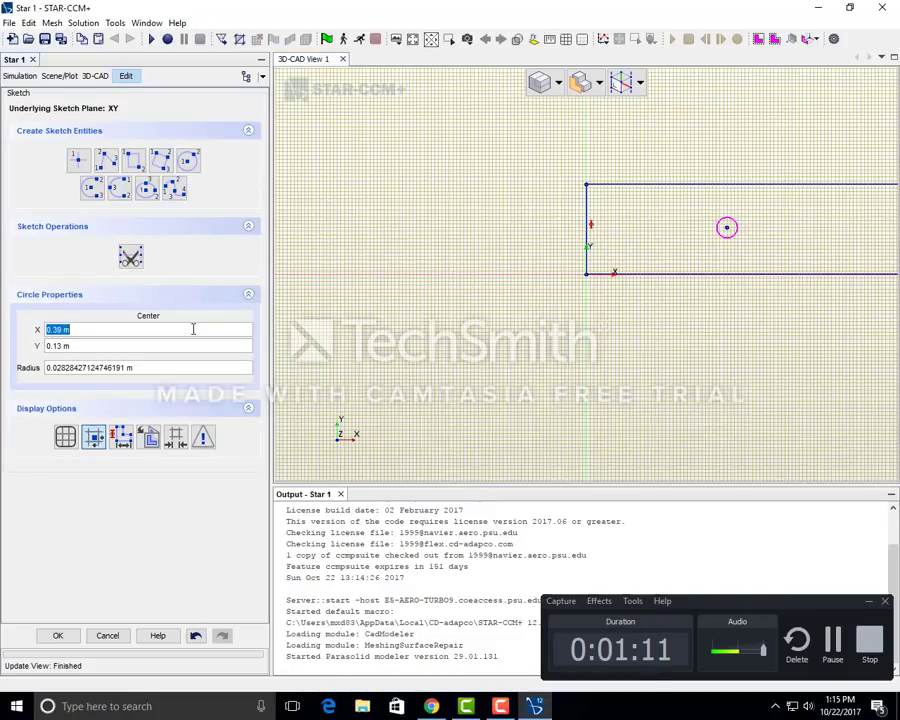
text(1m)
key(Return)
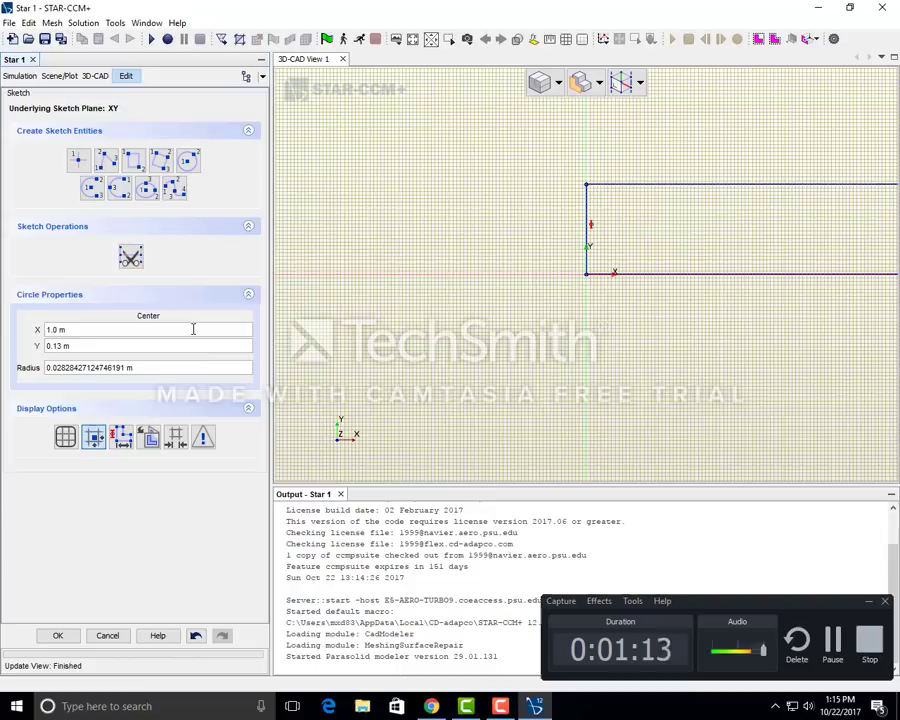
triple_click(204, 346)
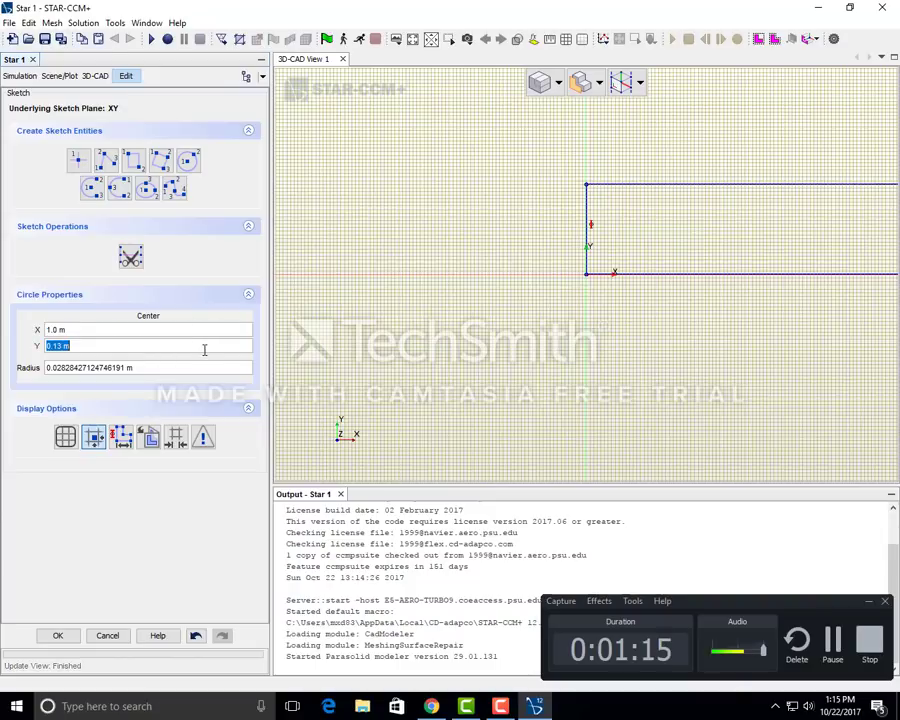
text(0)
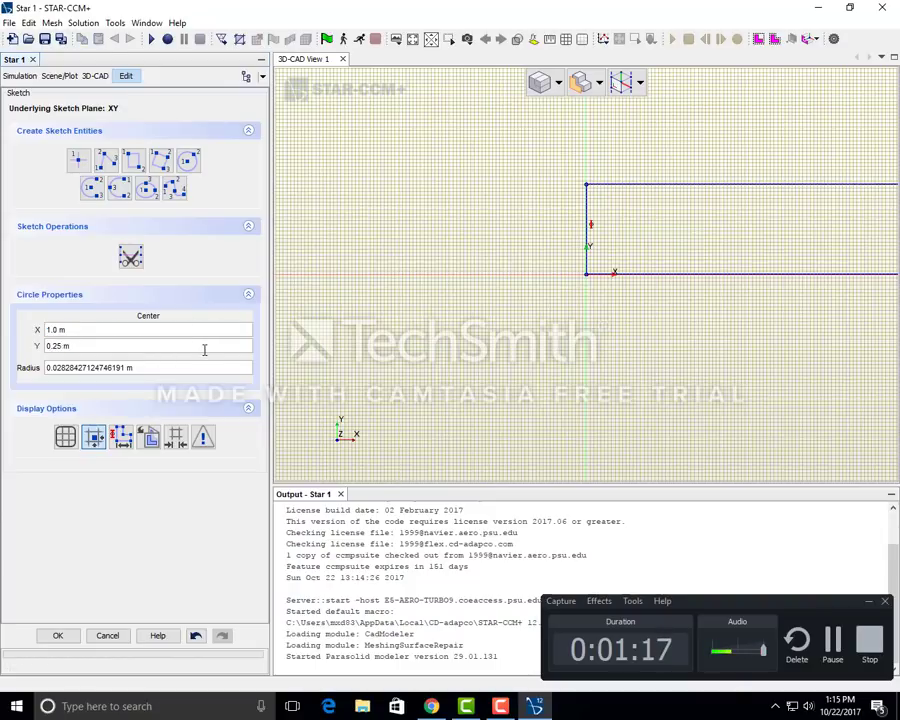
triple_click(170, 368)
text(5.0 c)
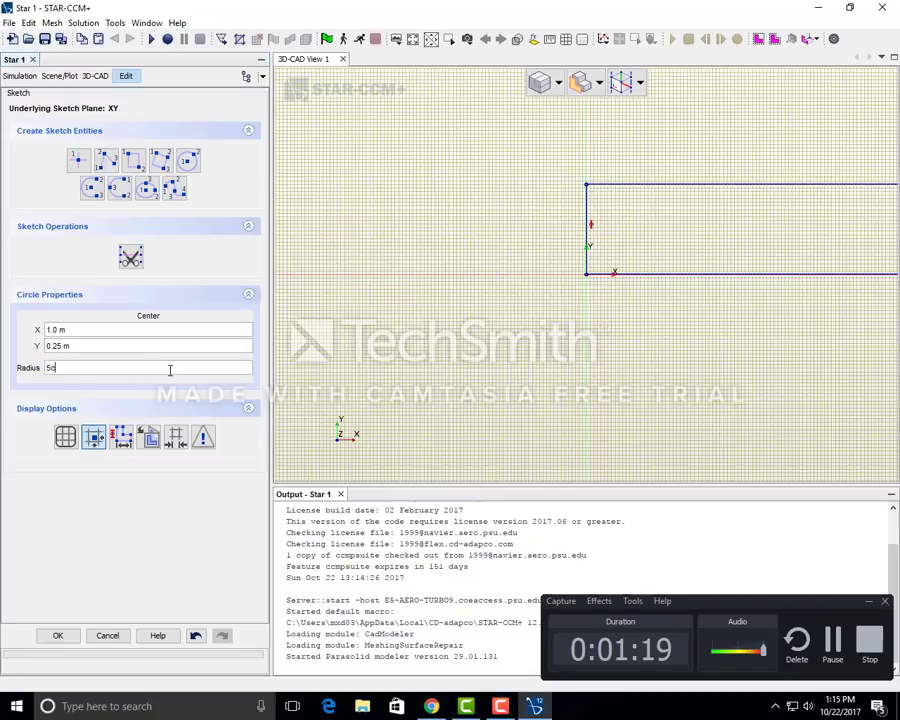
text(m)
key(Return)
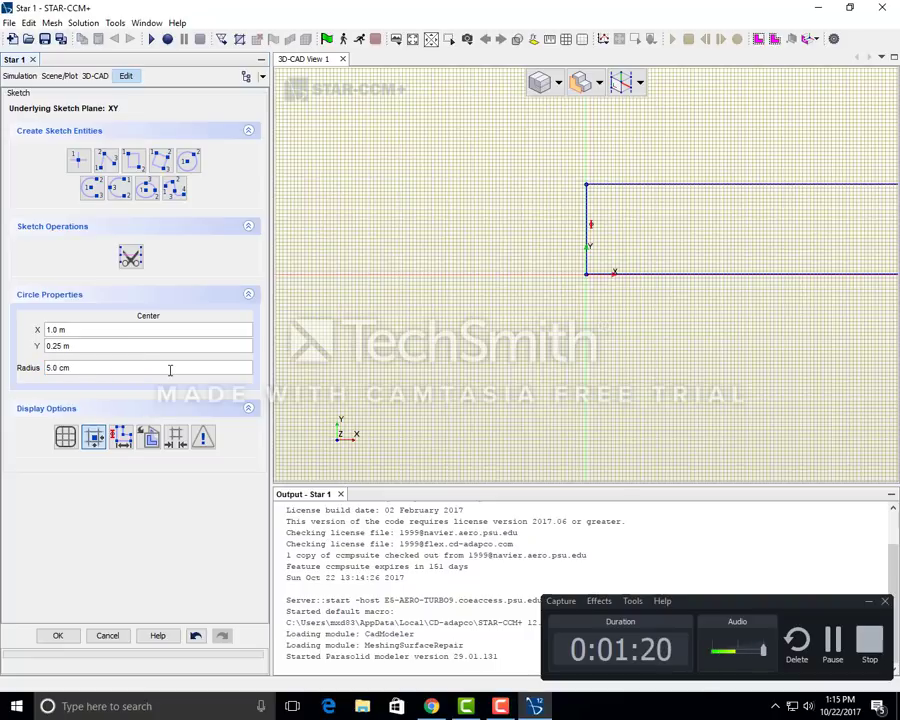
Step: Examine the whole sketch, checking the circle's centre and radius and the rectangle's upper edge
click(412, 38)
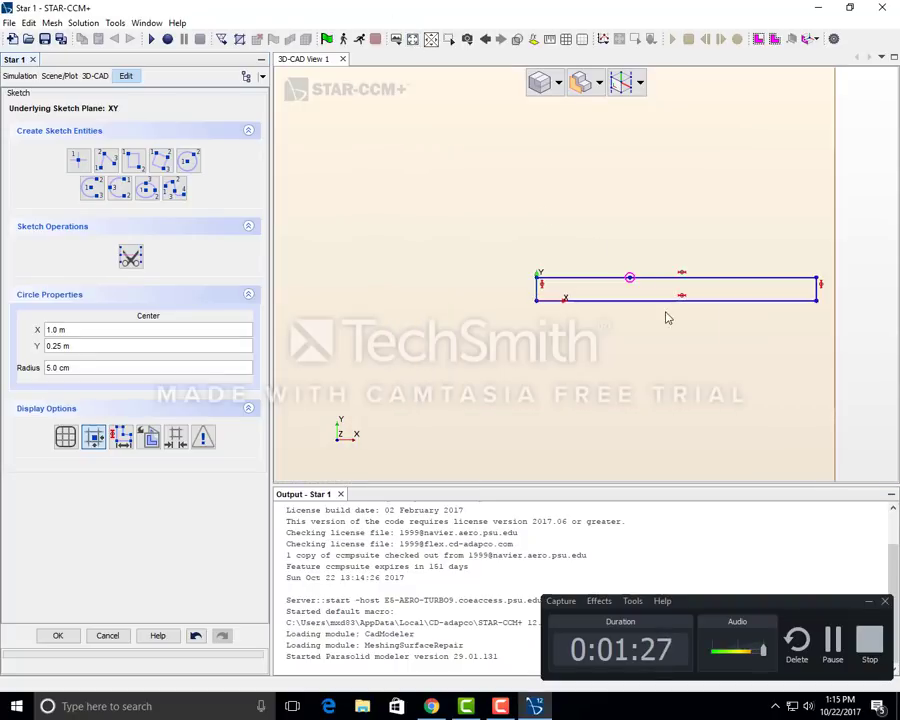
scroll(668, 318, up, 3)
click(751, 285)
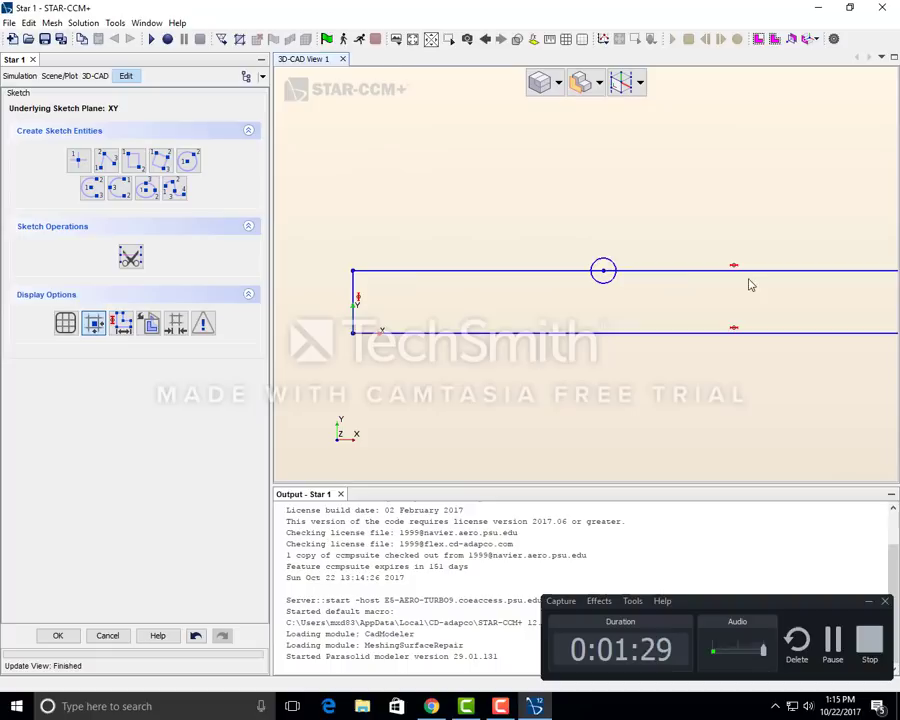
click(605, 269)
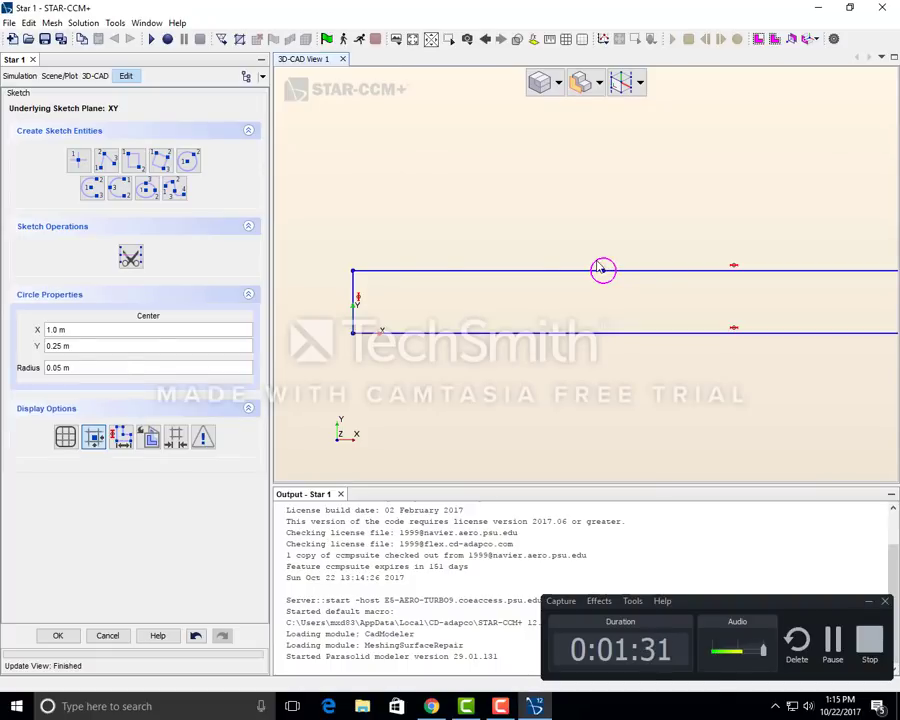
triple_click(78, 367)
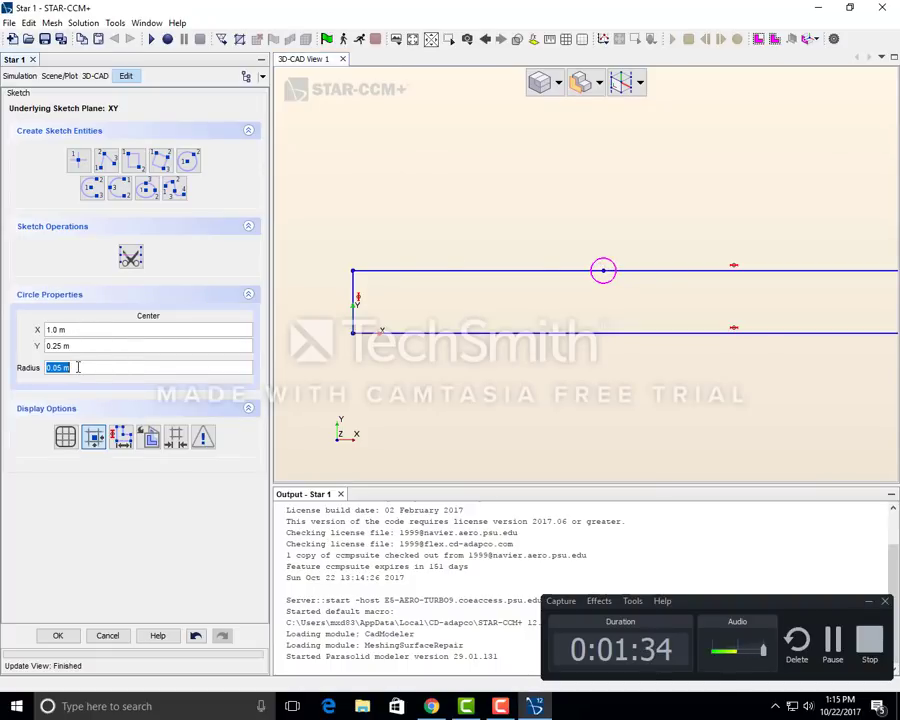
click(453, 279)
scroll(830, 303, down, 2)
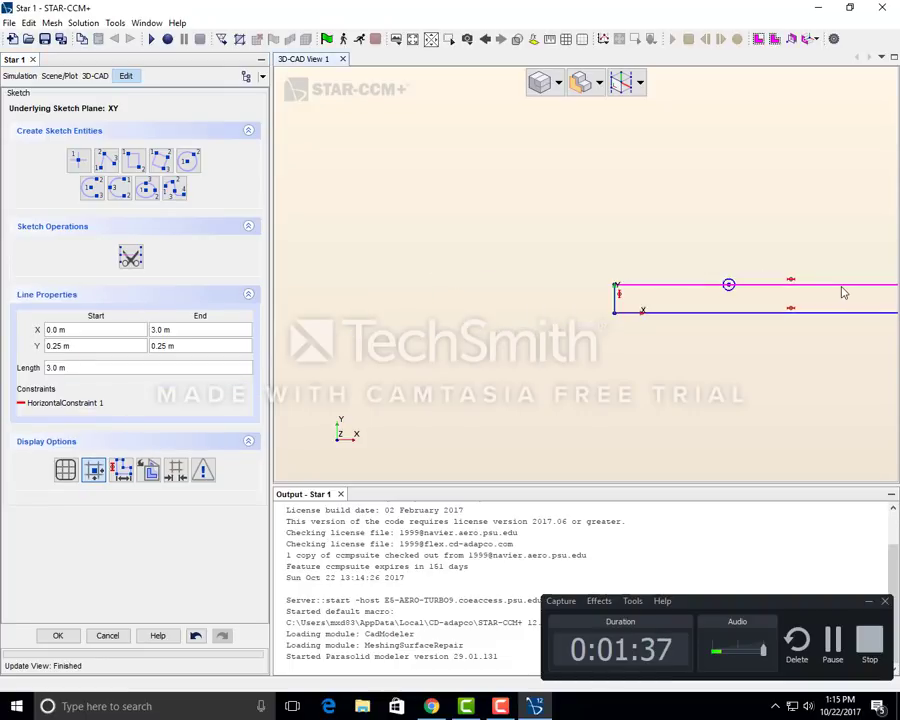
scroll(860, 288, up, 3)
scroll(815, 284, down, 4)
middle_drag(815, 283, 651, 296)
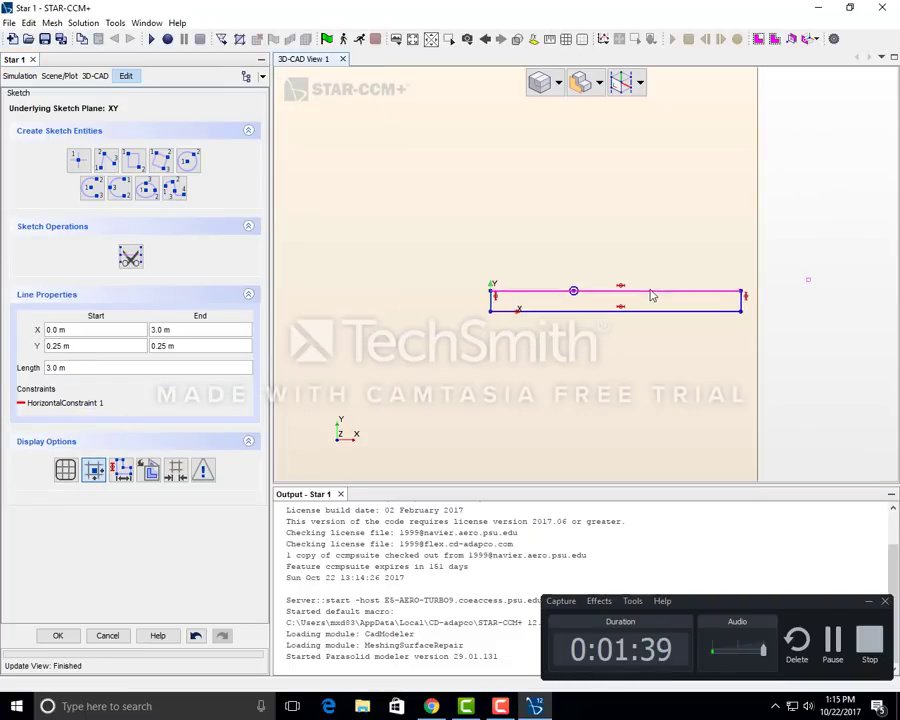
Step: Set the Y coordinate of the rectangle corner opposite the origin to 0.50 m and finish the sketch
click(738, 292)
click(168, 347)
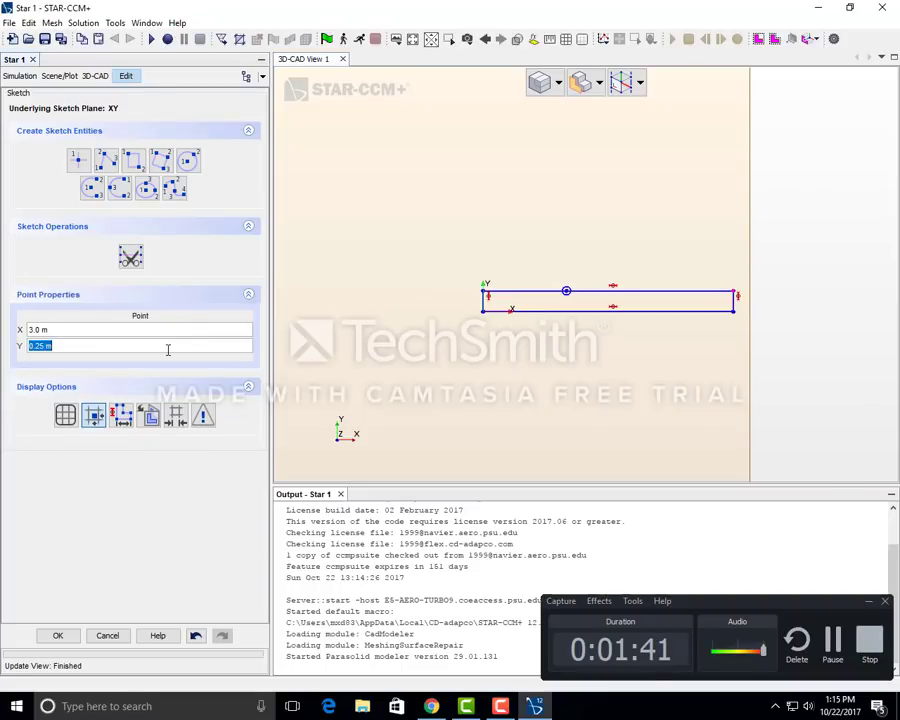
text(0.50m)
key(Return)
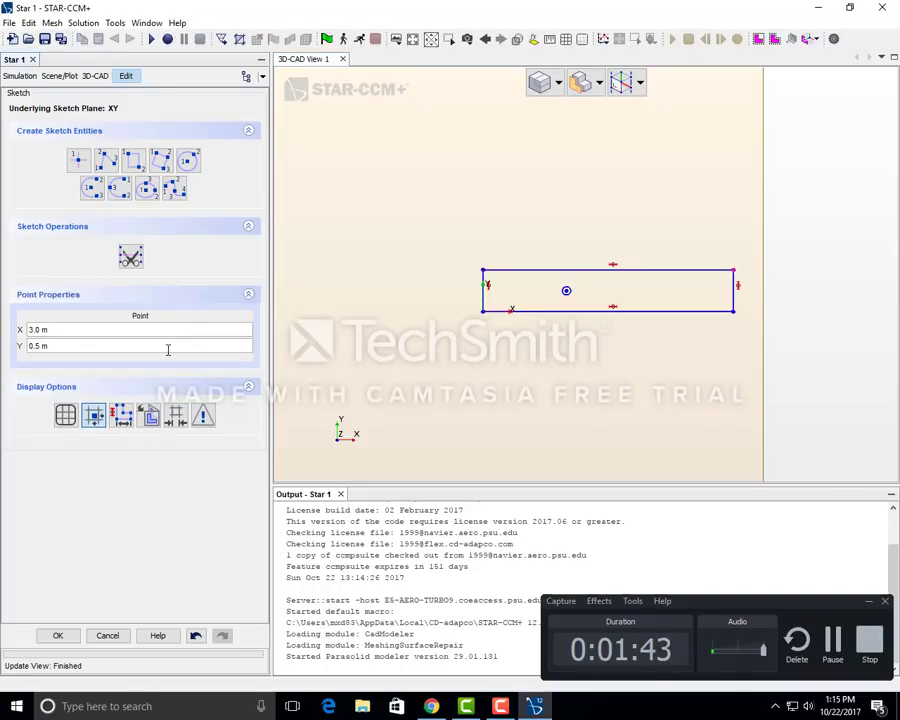
click(62, 635)
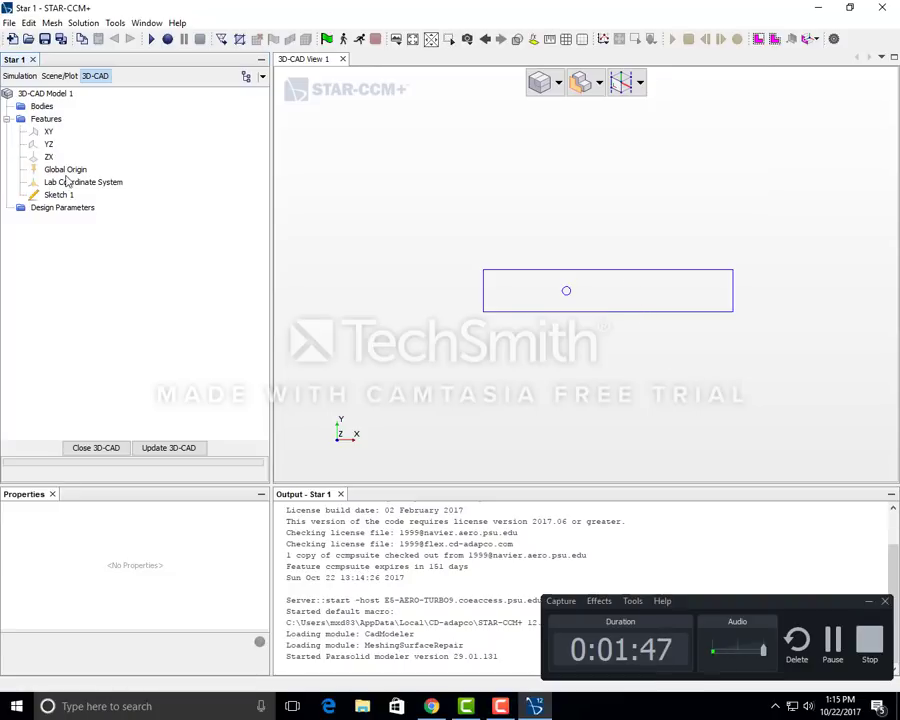
Step: Extrude Sketch 1 one way along its normal as a solid body with a distance of 0.05 m
click(62, 195)
right_click(64, 195)
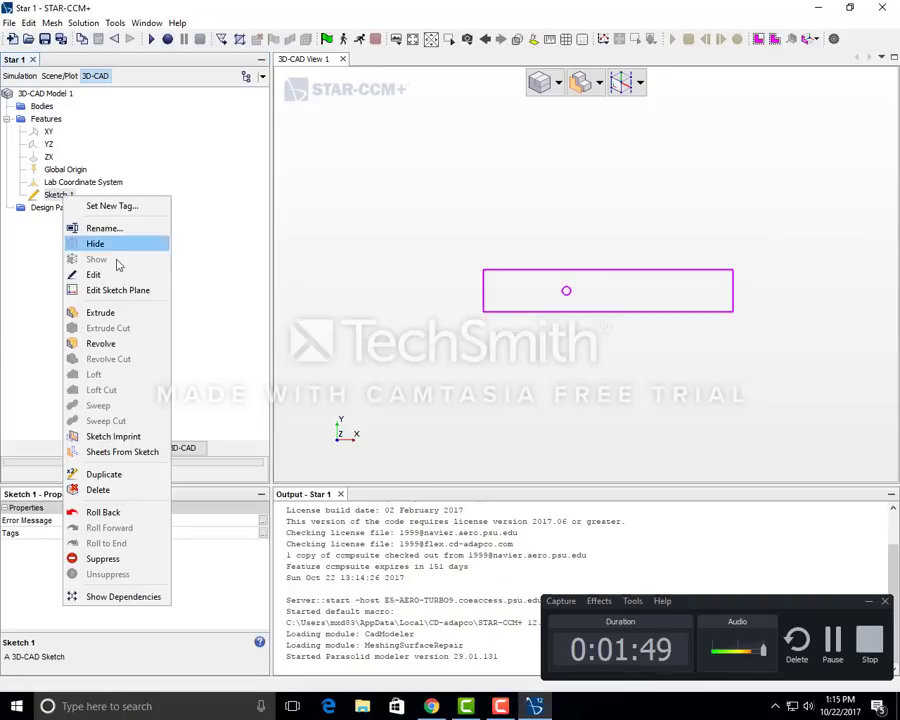
click(117, 313)
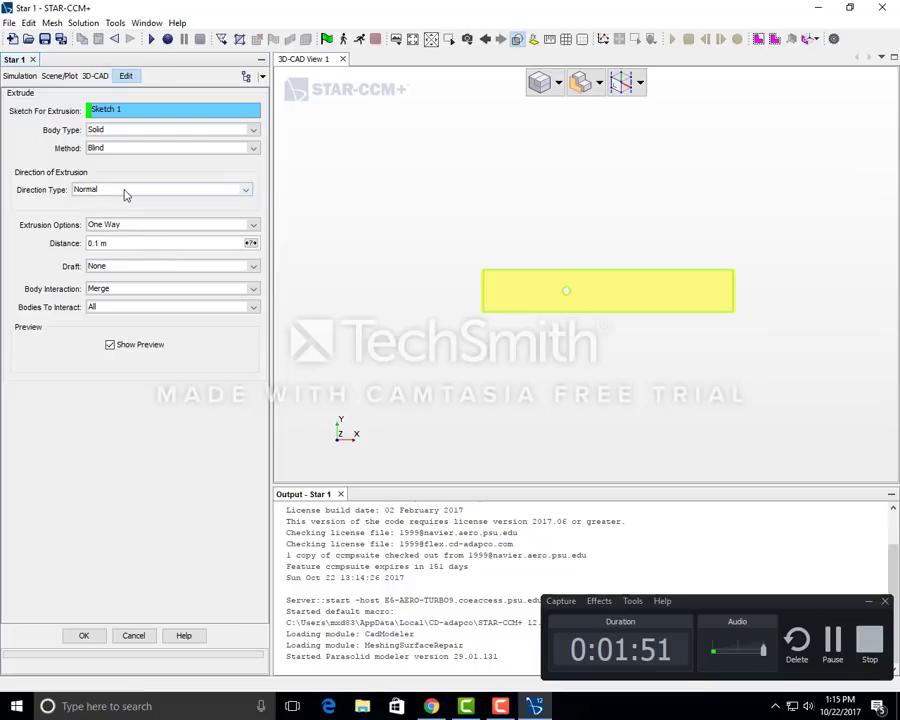
click(144, 245)
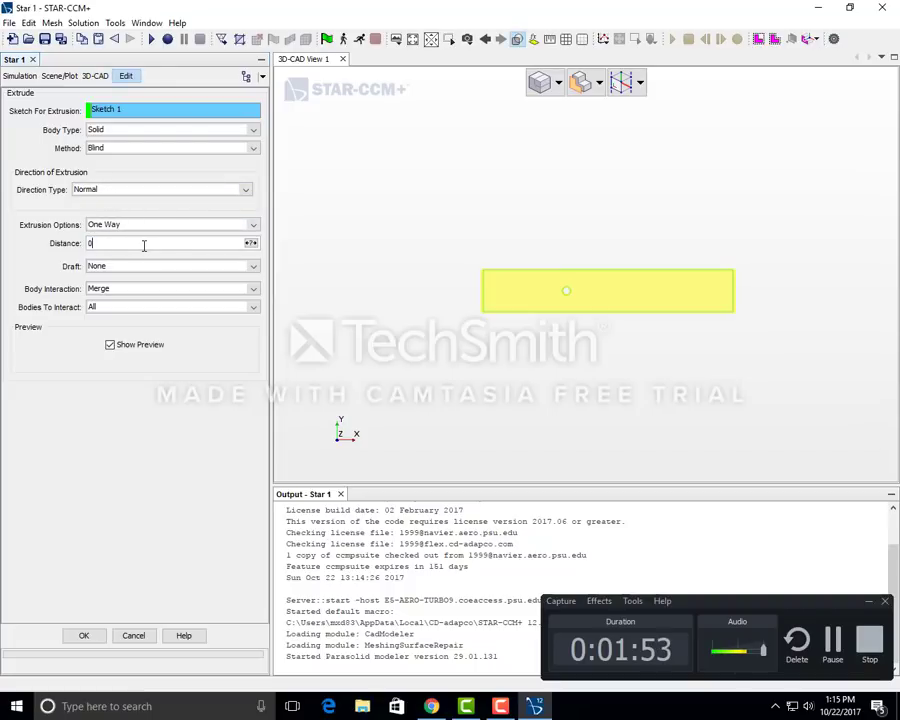
text(0.05 m)
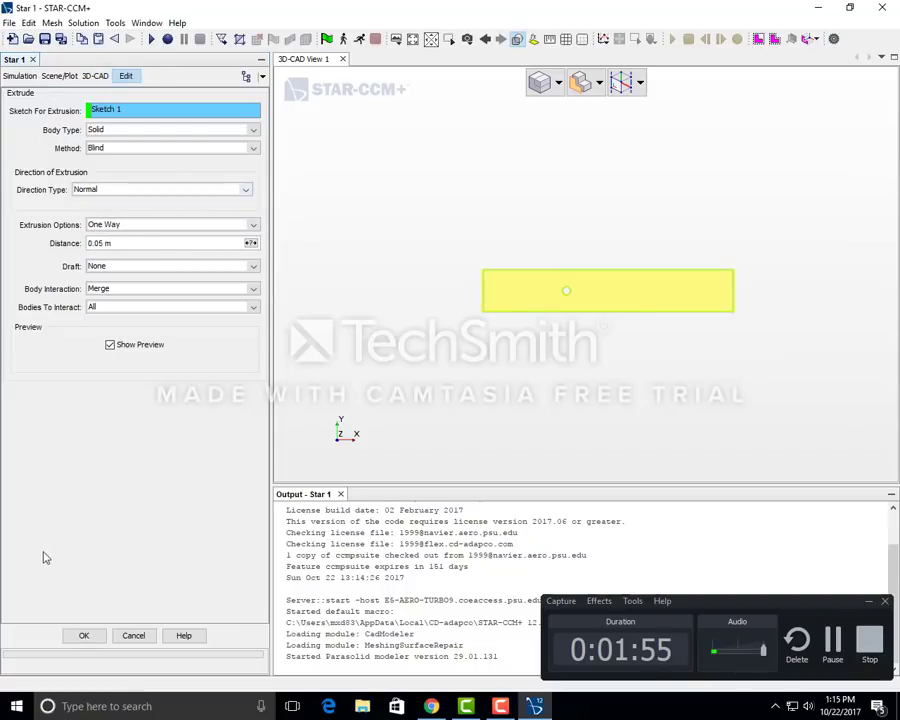
click(84, 635)
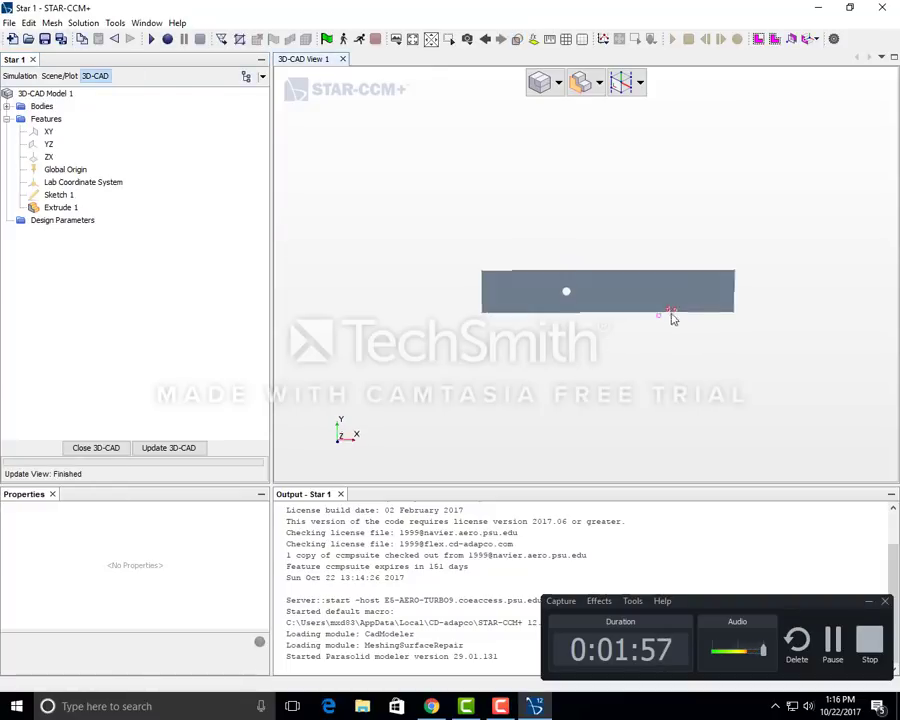
Step: Create a new geometry part from Body 1 of 3D-CAD Model 1, keeping the default part creation options
scroll(675, 315, up, 2)
drag(657, 285, 598, 191)
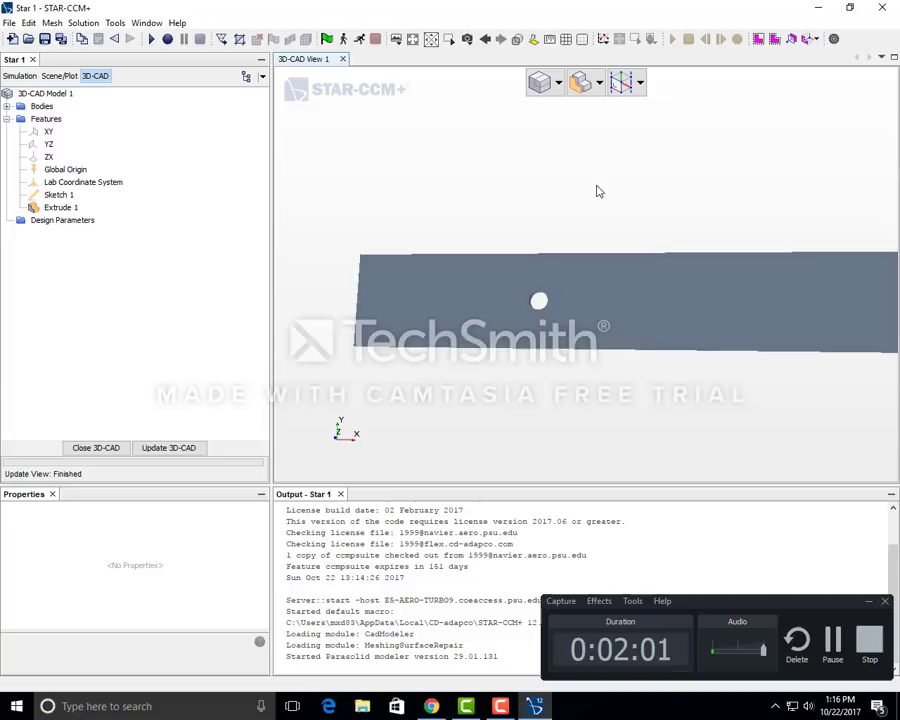
scroll(598, 191, down, 3)
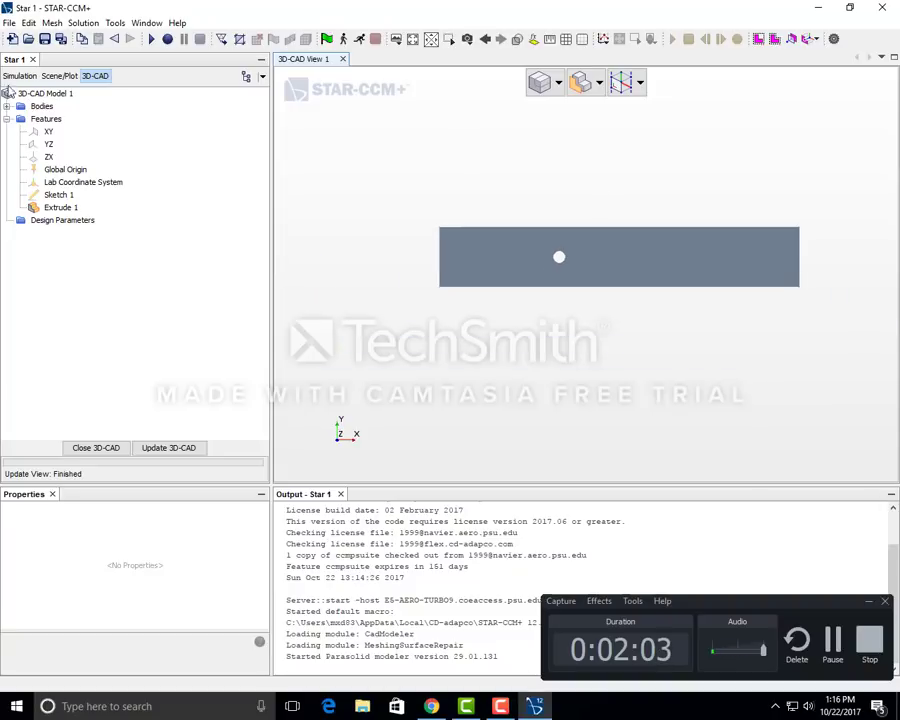
click(16, 77)
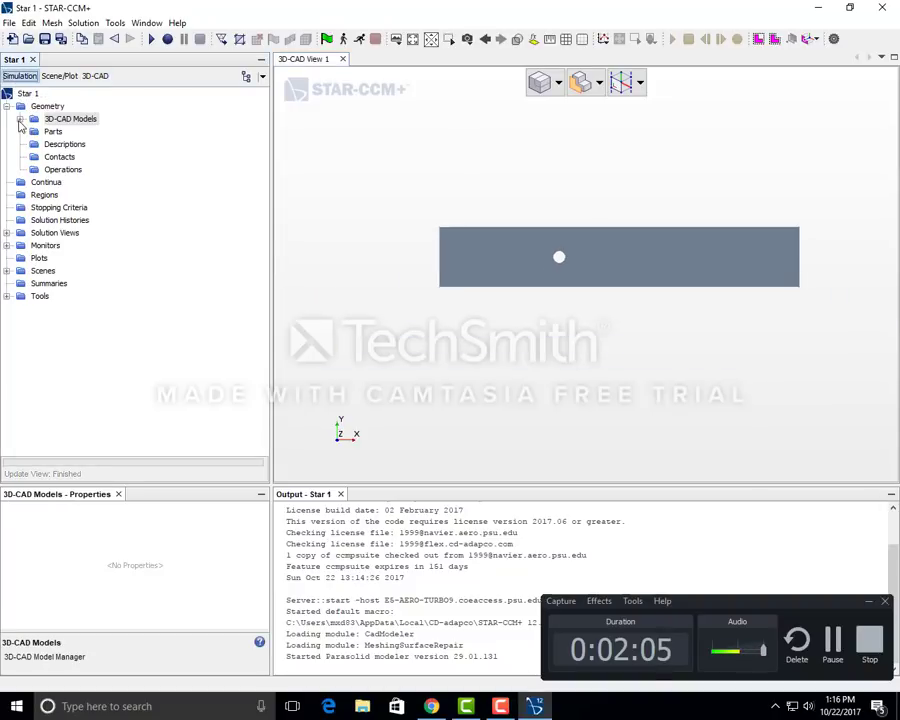
click(20, 119)
click(33, 131)
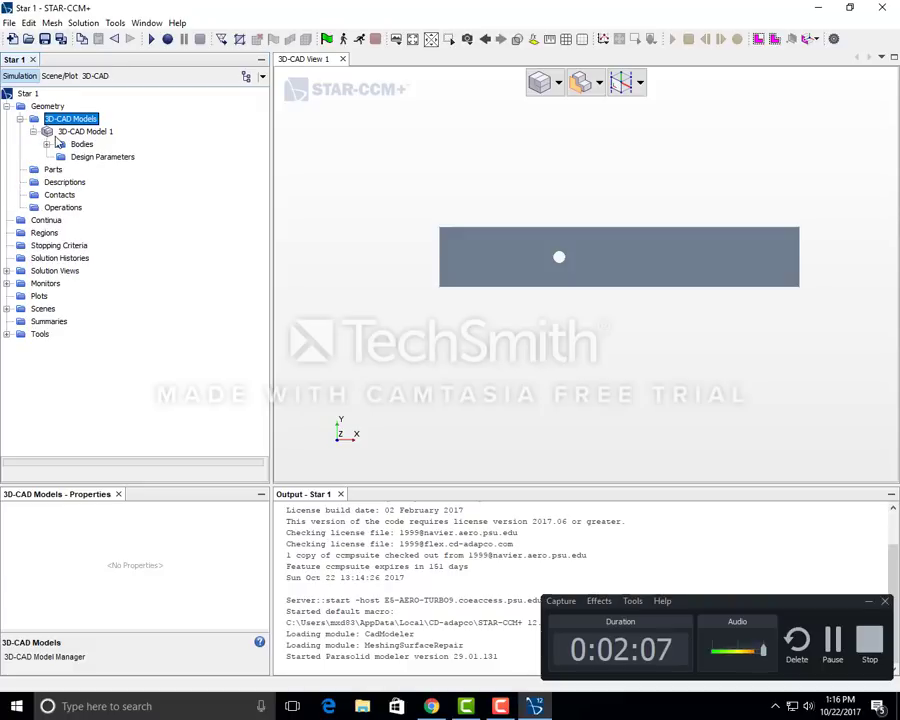
click(47, 144)
click(95, 157)
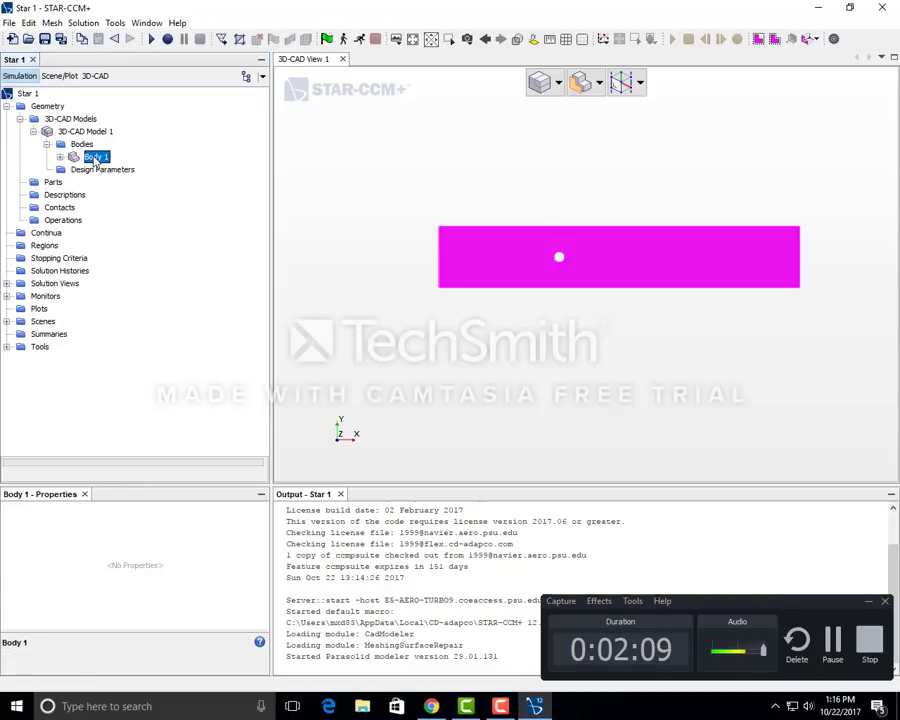
right_click(97, 157)
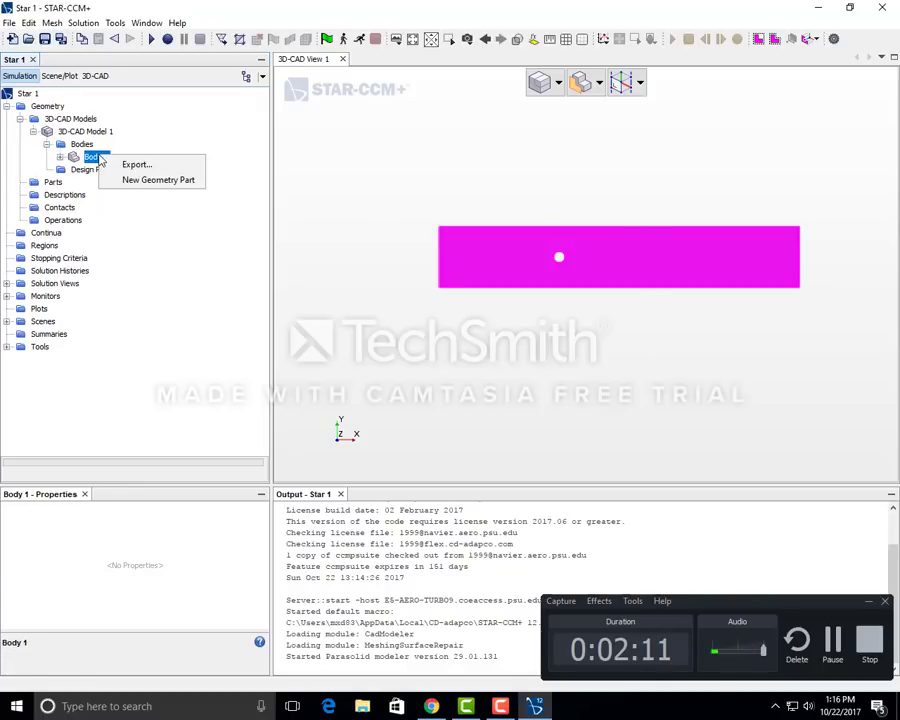
click(140, 181)
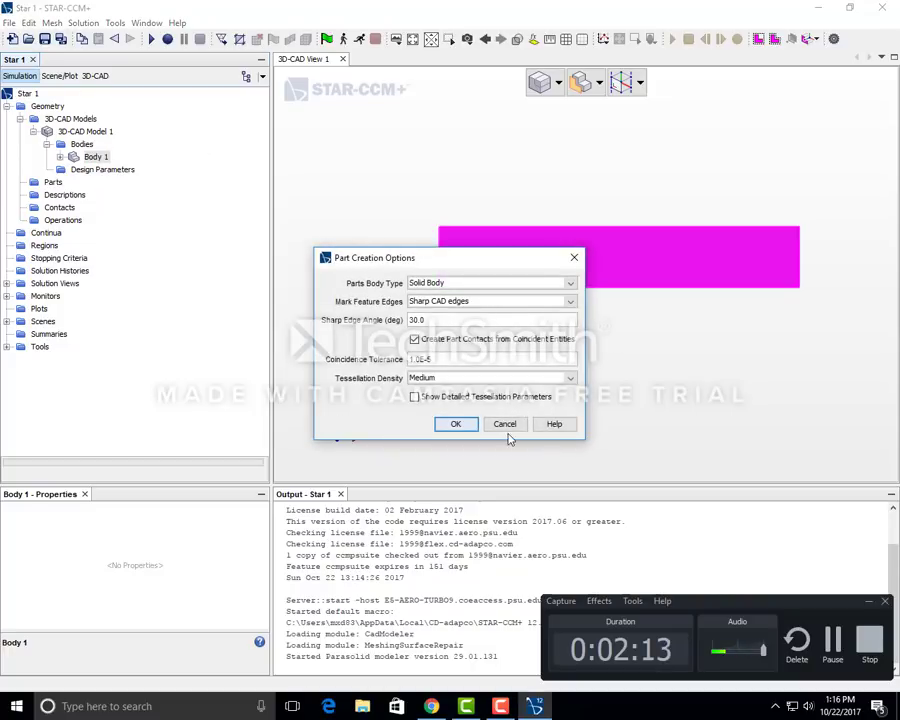
click(455, 422)
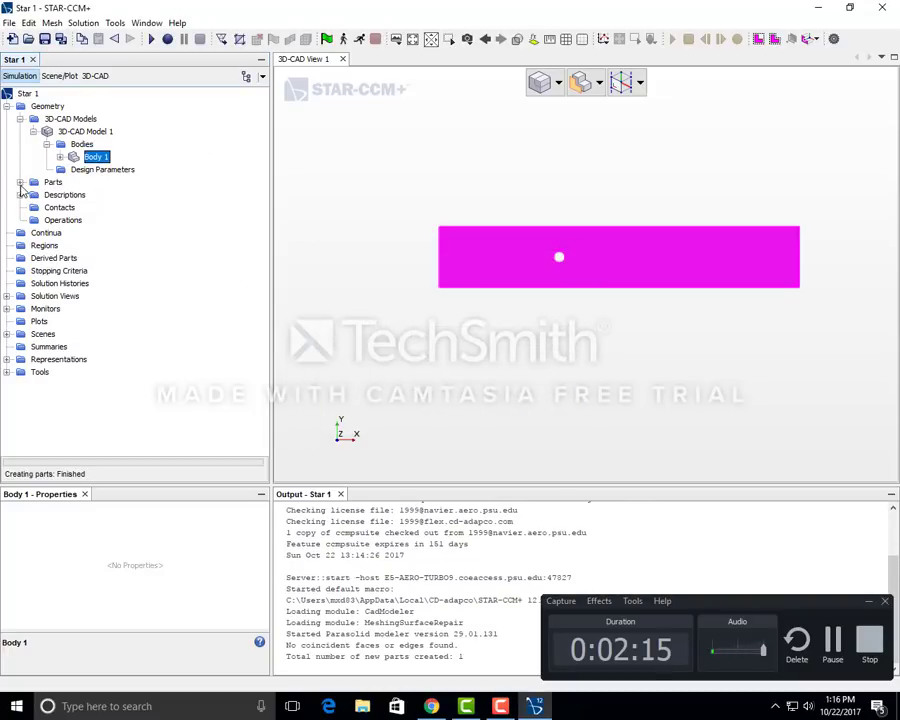
Step: Split the Default surface of the Body 1 part by angle, using 89 degrees
click(20, 182)
click(33, 195)
click(46, 207)
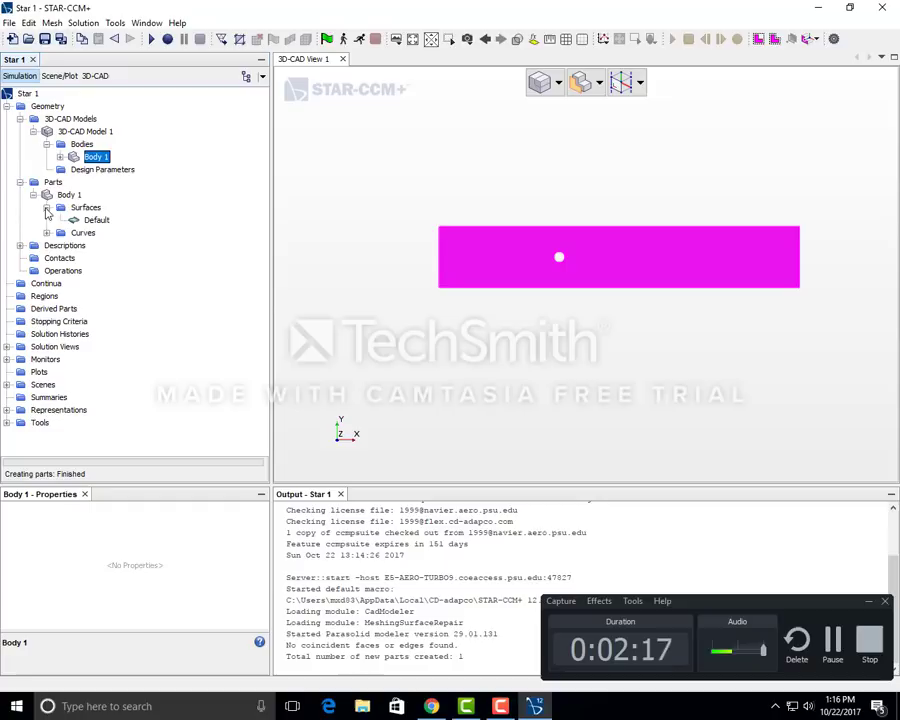
click(95, 220)
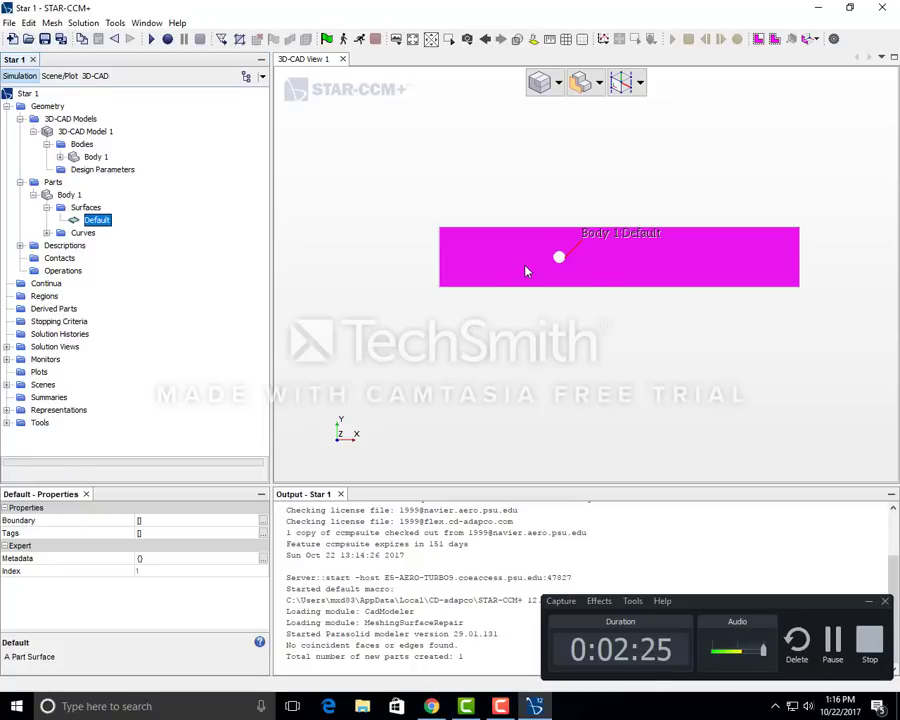
drag(560, 272, 307, 243)
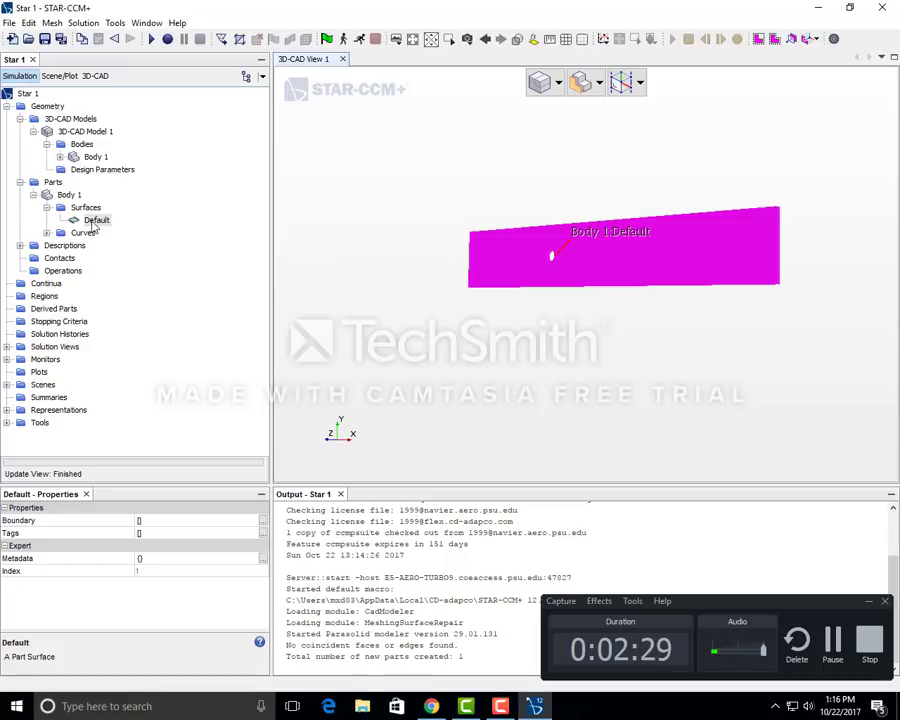
right_click(95, 221)
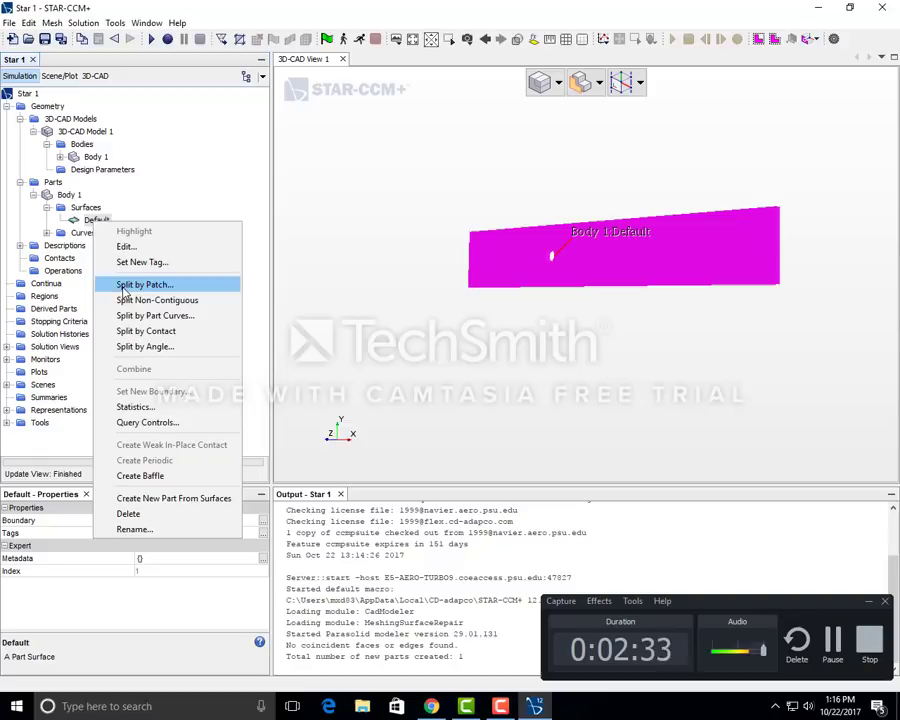
click(179, 350)
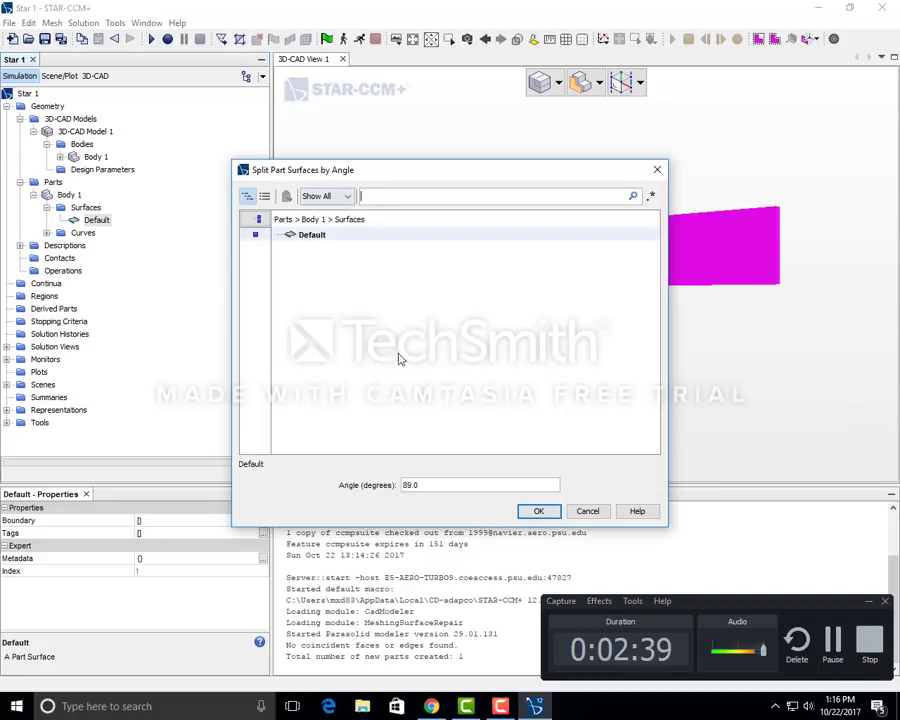
click(538, 510)
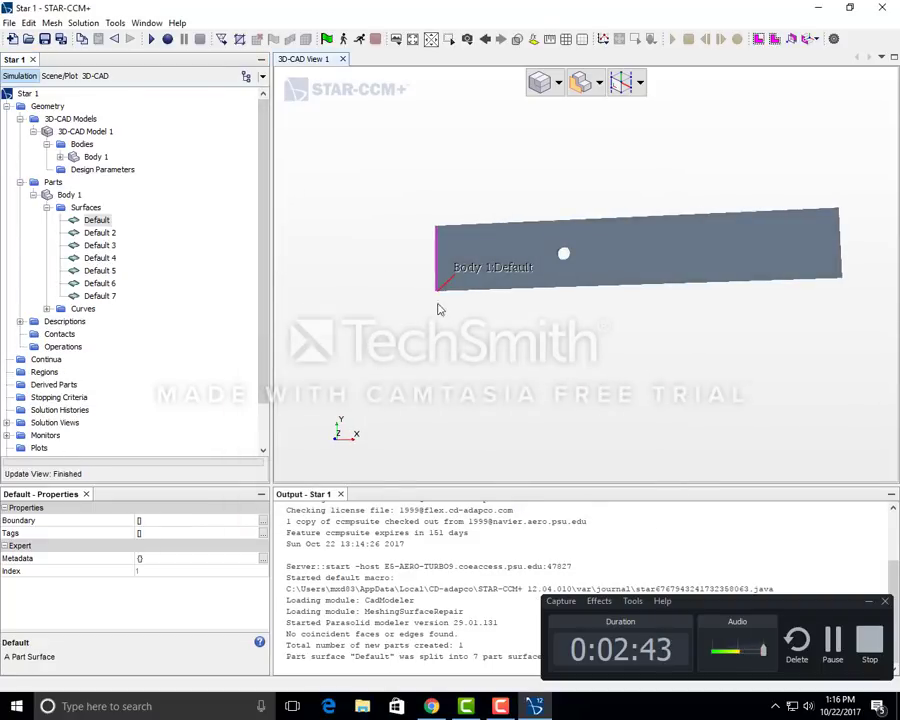
Step: Rename the Default surface, the short end face at the origin side of the channel, as inlet
click(98, 221)
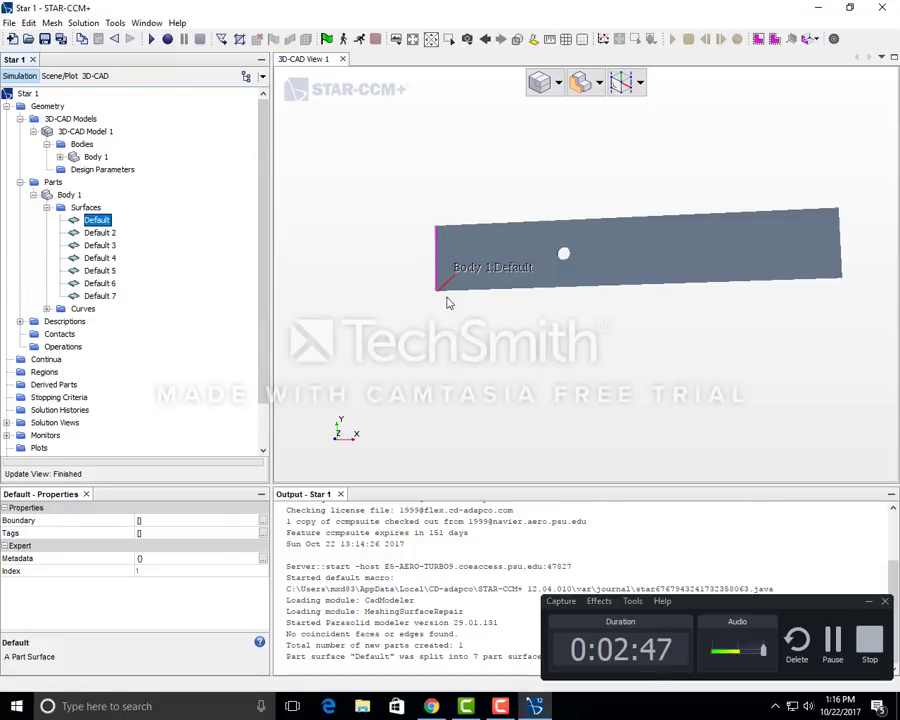
drag(437, 250, 470, 268)
right_click(97, 222)
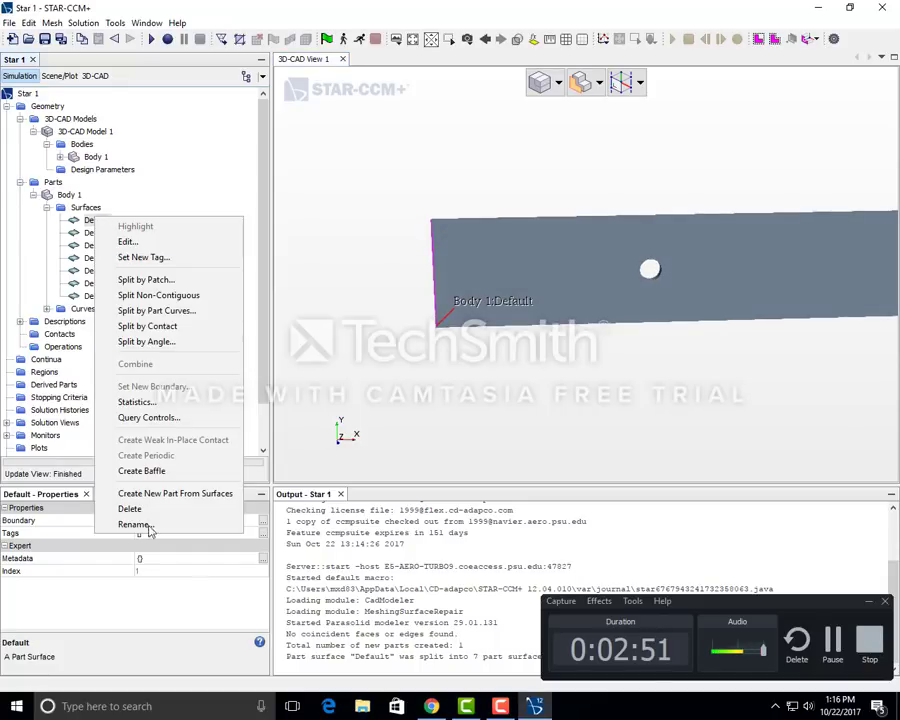
click(172, 526)
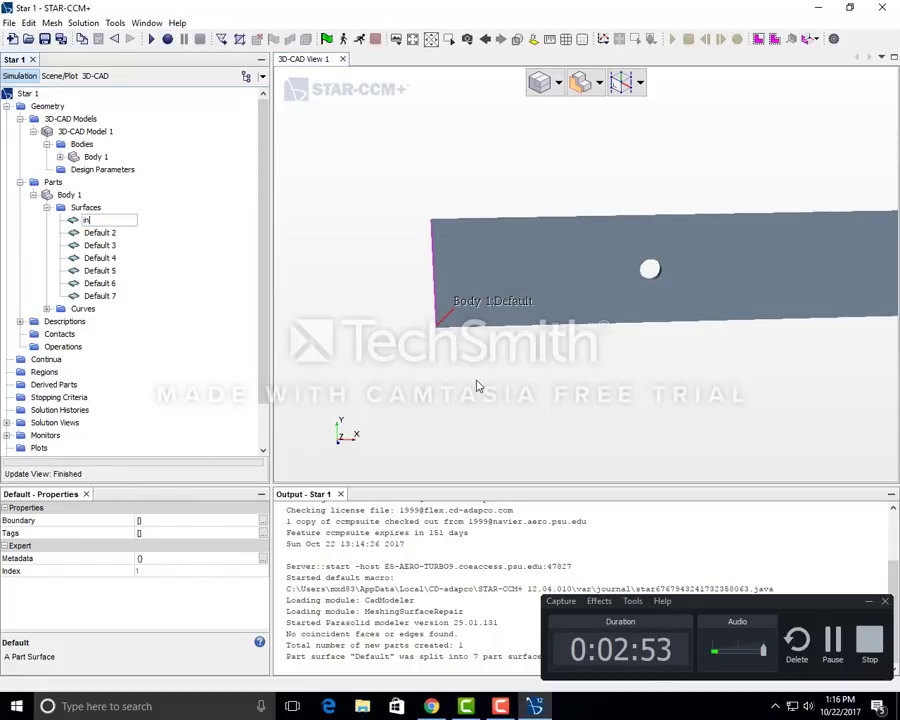
text(inlet)
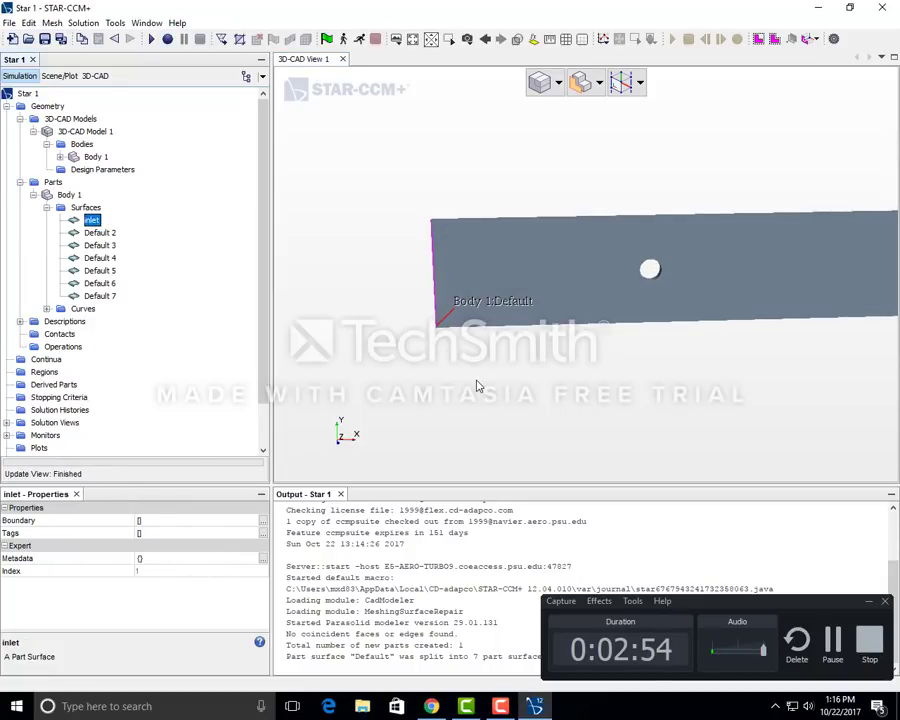
Step: Identify the Default 2 surface on the body and rename it as back_Wall
click(100, 232)
mouse_move(576, 266)
mouse_down()
mouse_move(795, 277)
mouse_move(585, 270)
mouse_up()
right_click(105, 233)
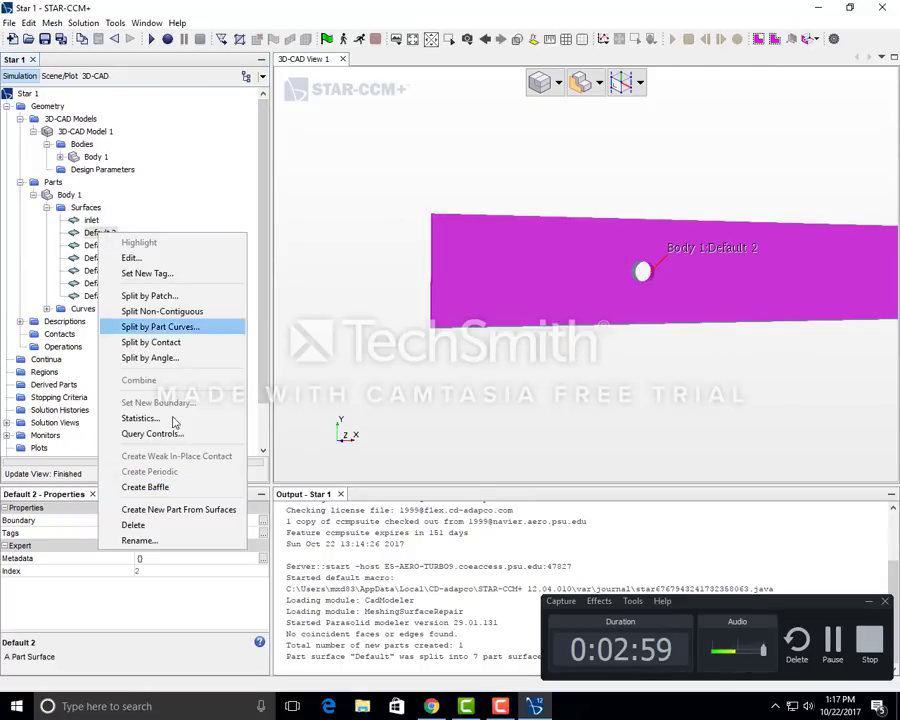
click(152, 540)
text(ba)
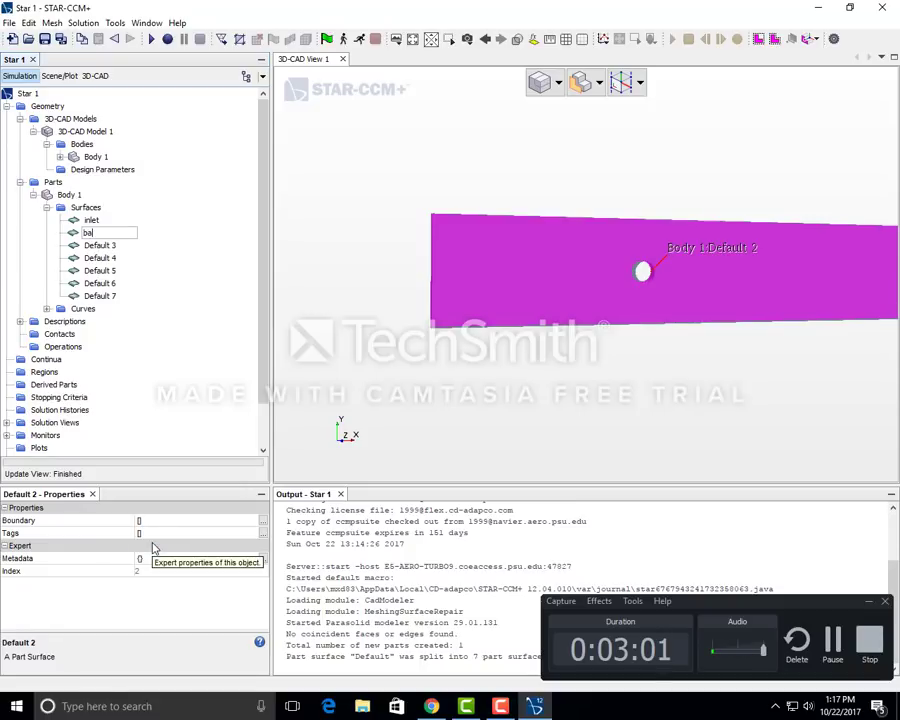
text(ck_Wall)
key(Return)
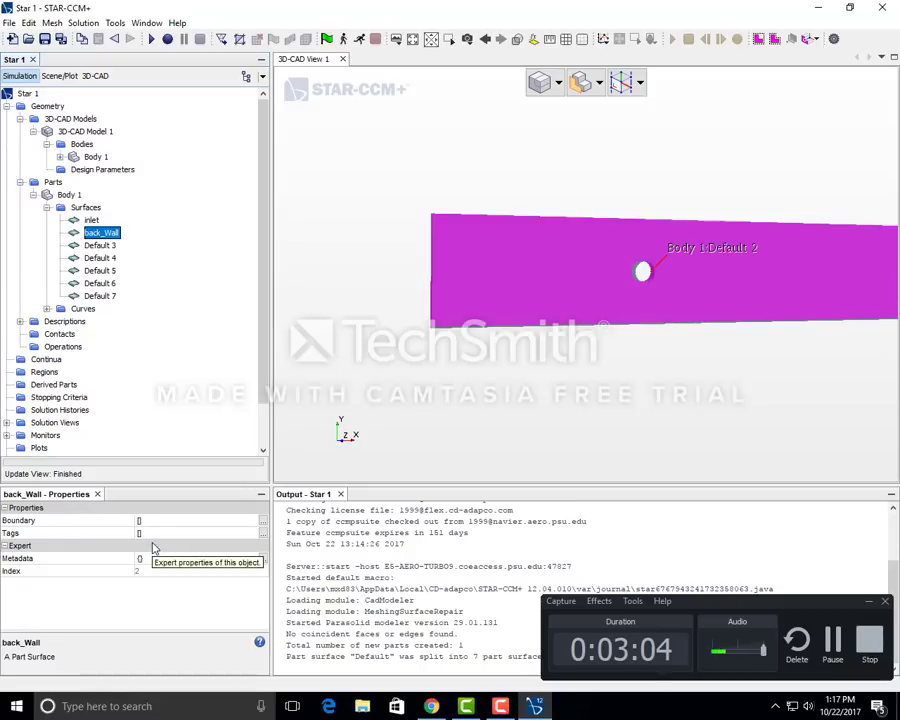
Step: Identify the Default 3 surface on the body and rename it as front_Wa;;
click(105, 246)
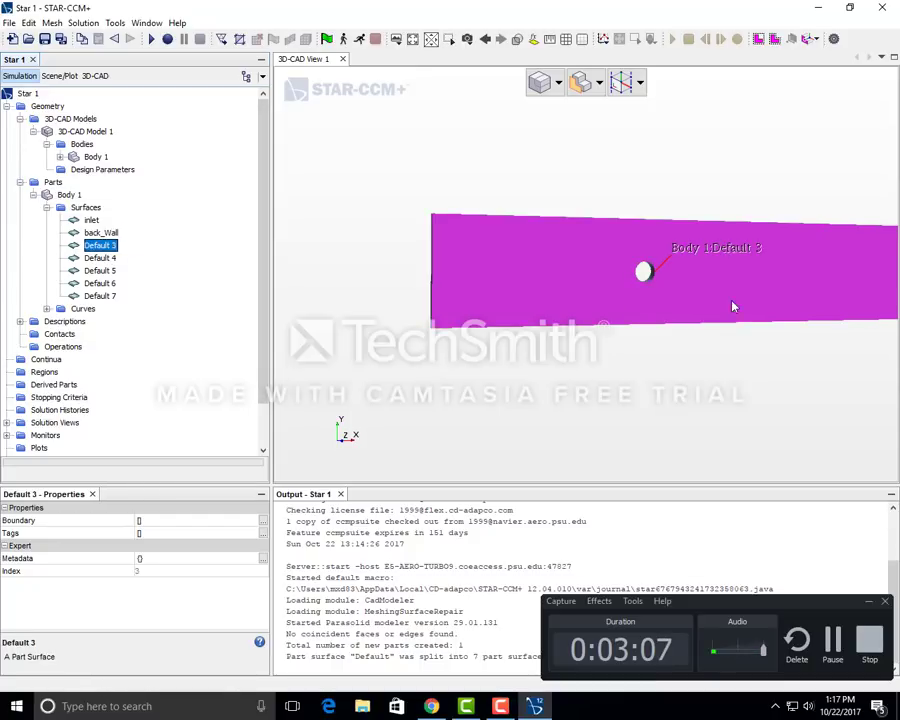
drag(732, 307, 711, 317)
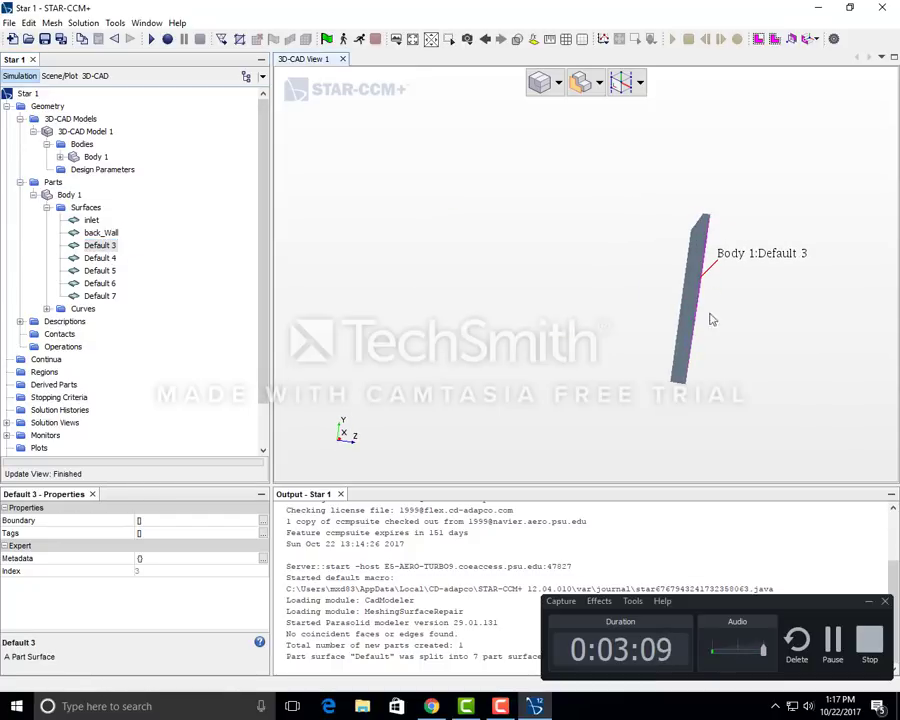
right_click(97, 244)
click(157, 556)
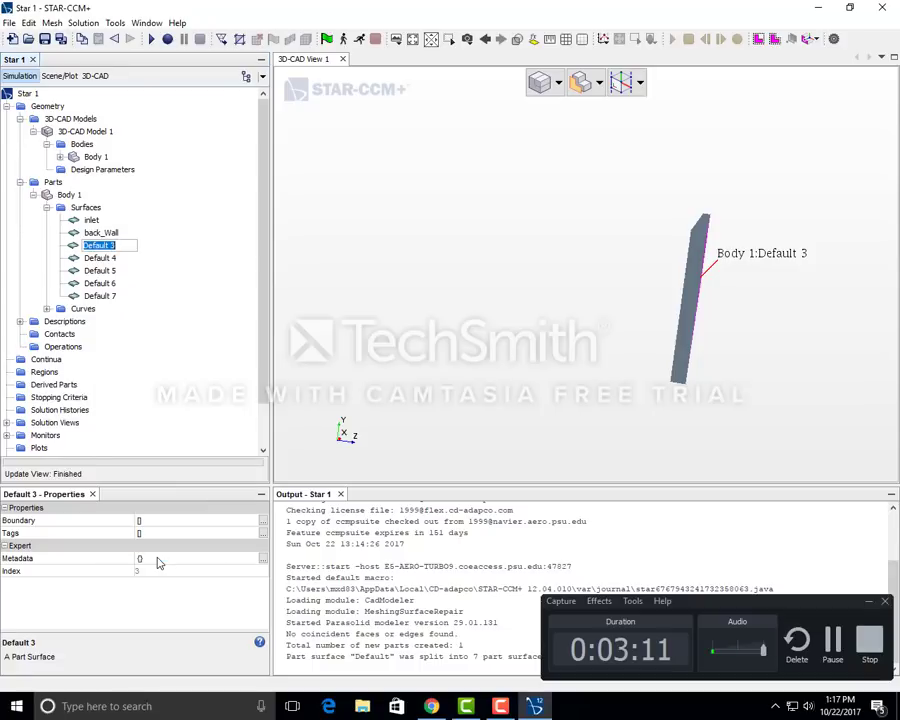
text(front)
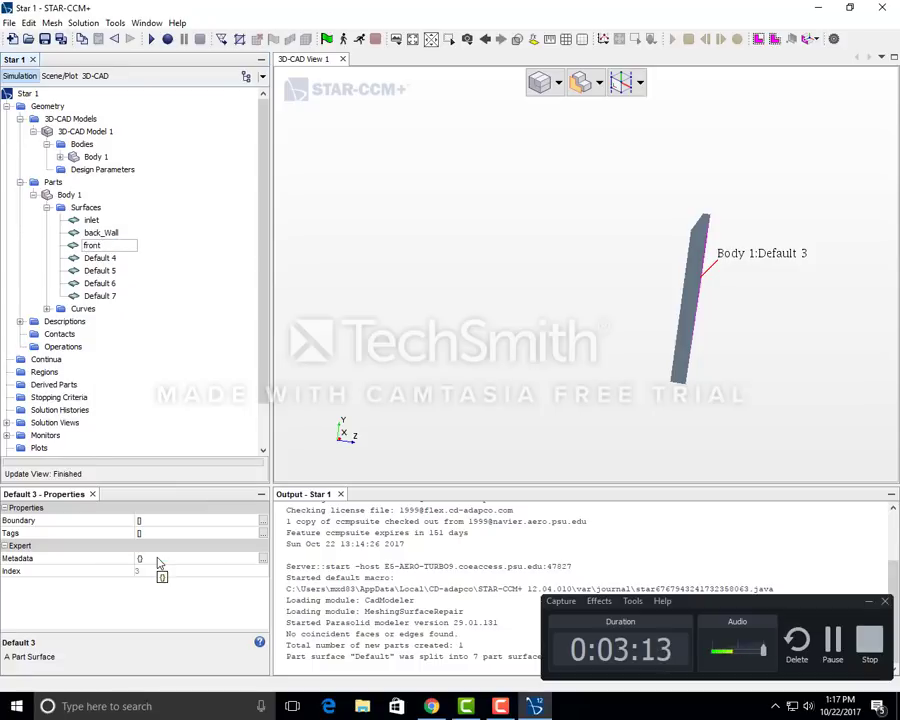
text(_Wa;)
key(Return)
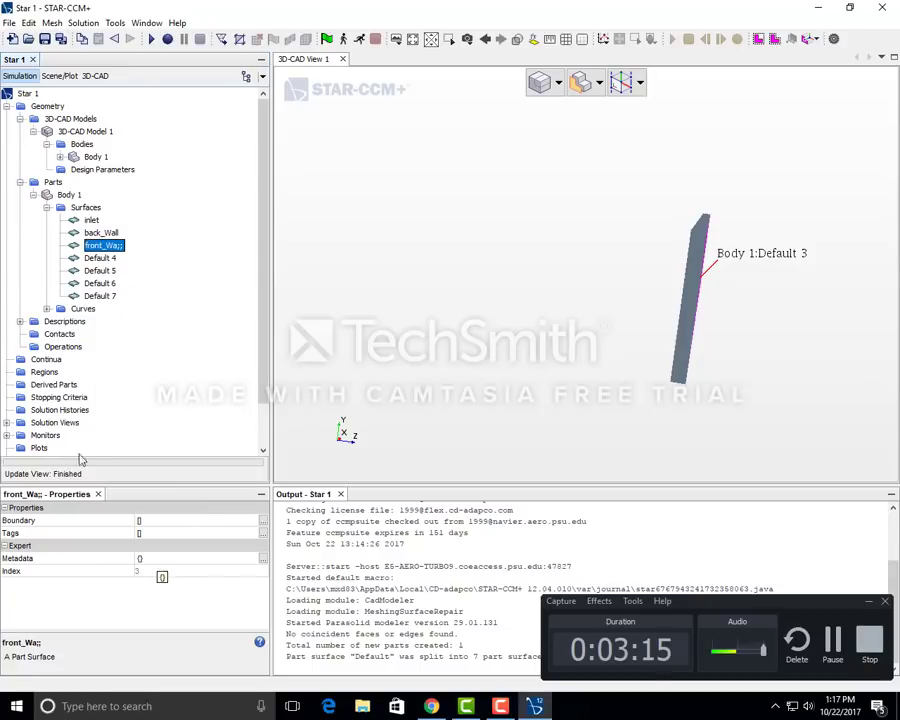
Step: Correct the name of the misspelled front_Wa;; surface to front_Wall
right_click(117, 249)
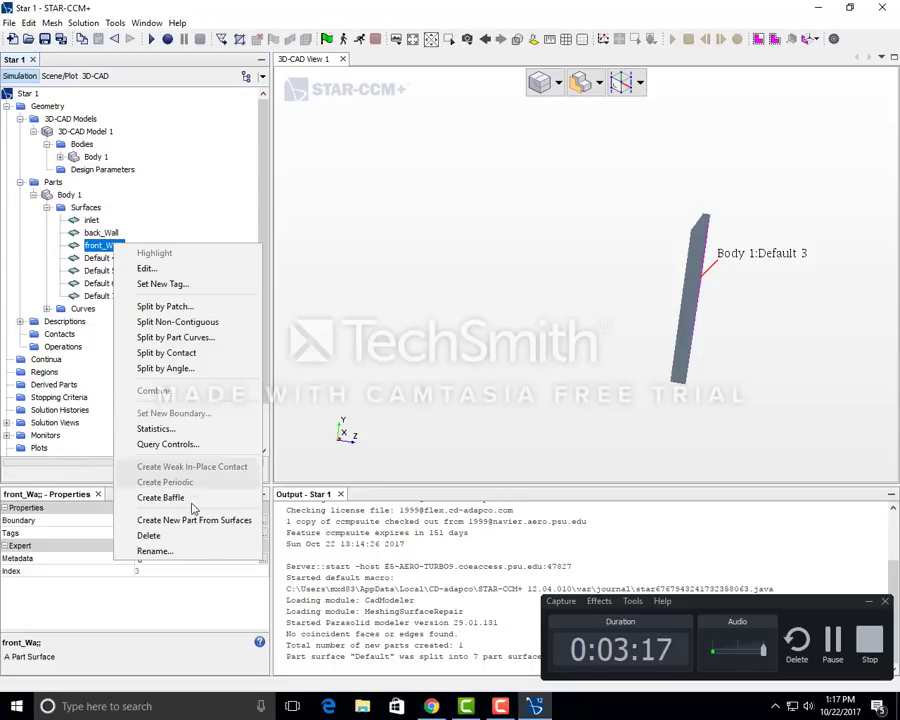
click(209, 554)
click(133, 243)
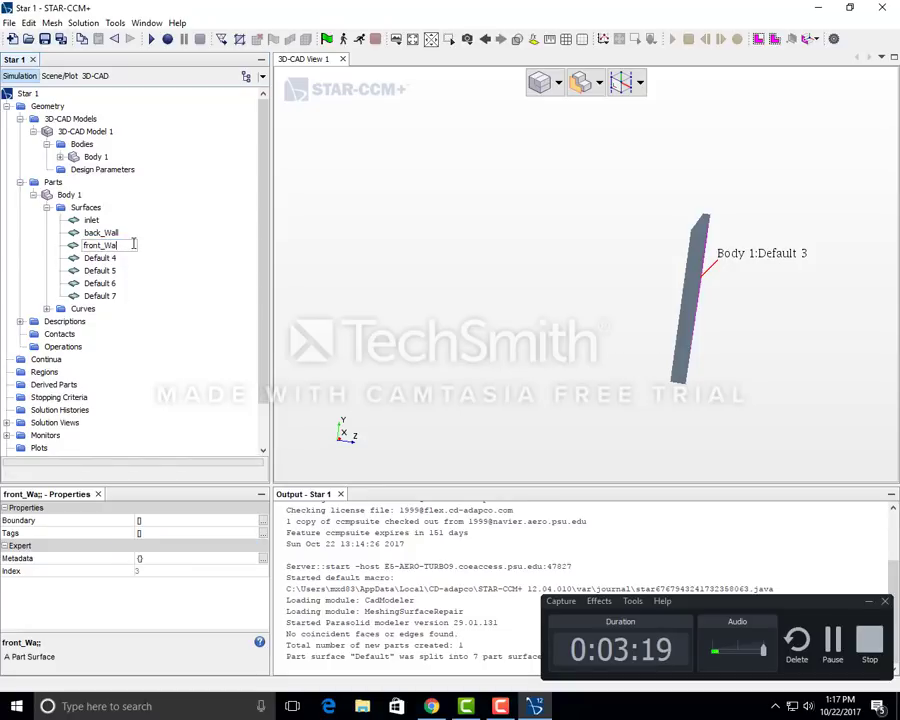
text(ll)
key(Return)
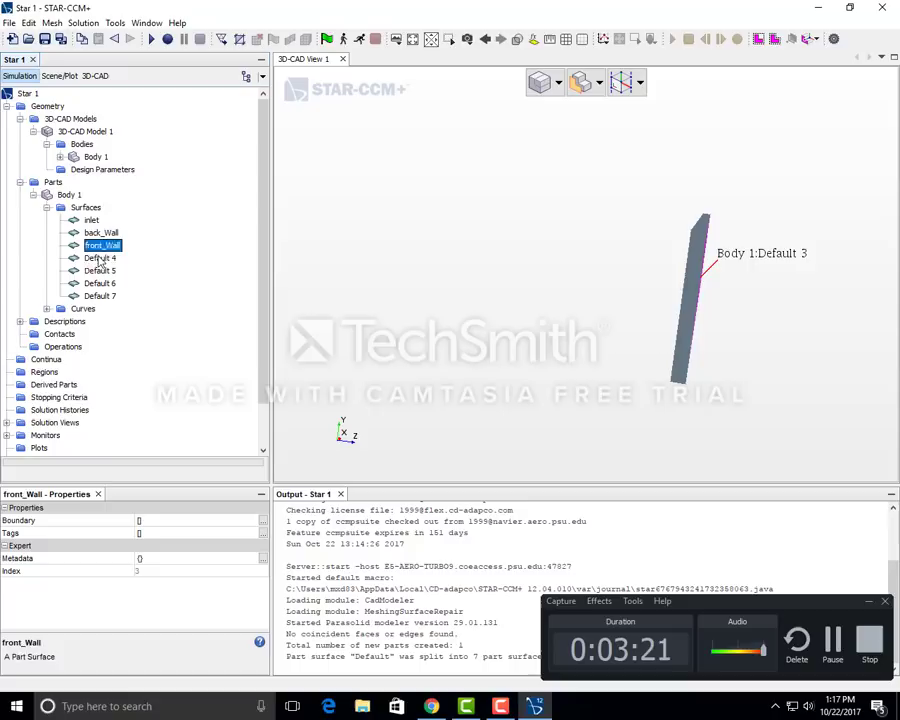
Step: Identify the Default 4 surface, the circular hole's wall, on the body and rename it as cylinder
click(104, 259)
right_click(100, 262)
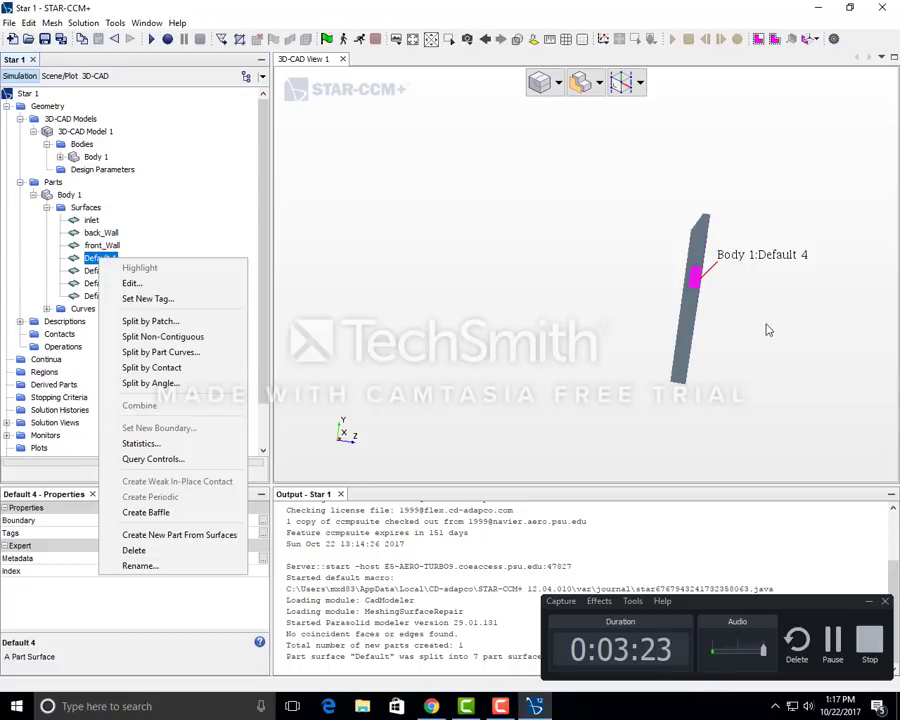
click(644, 316)
drag(660, 316, 438, 305)
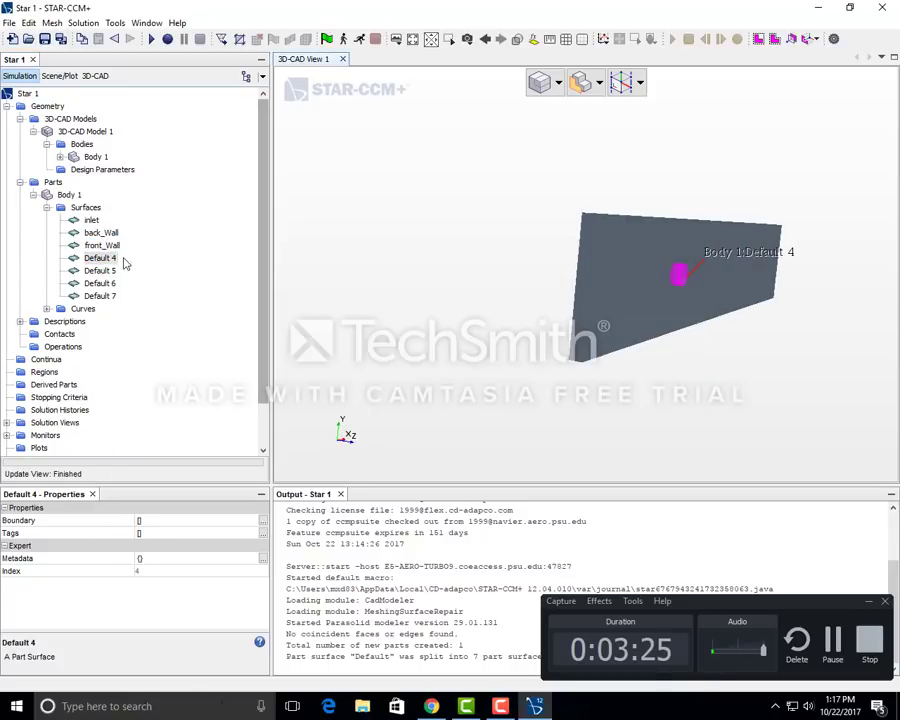
right_click(109, 260)
click(148, 565)
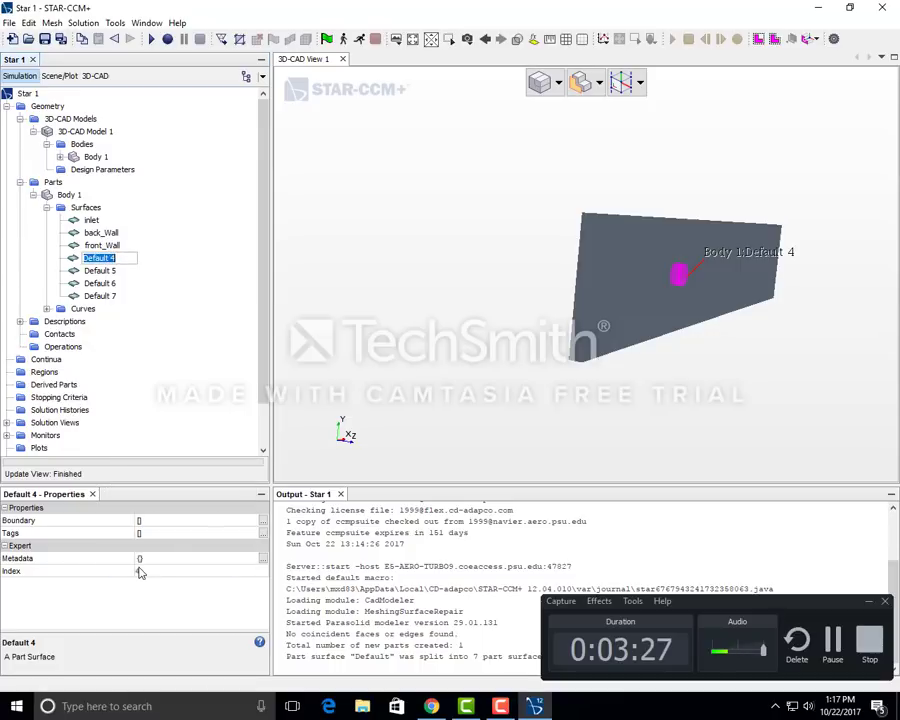
text(cu)
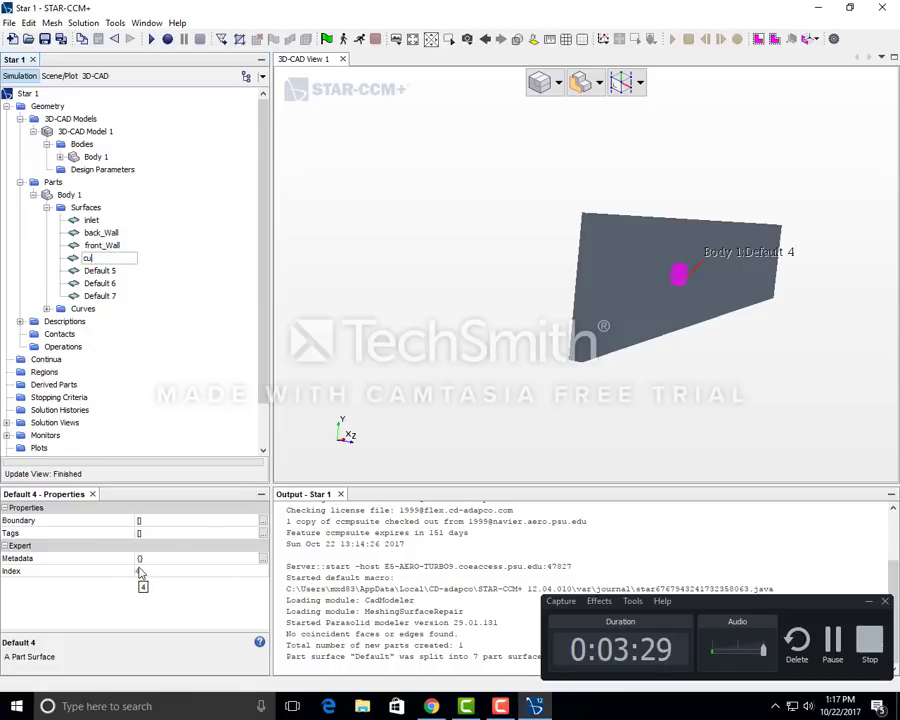
key(BackSpace)
text(ylinder)
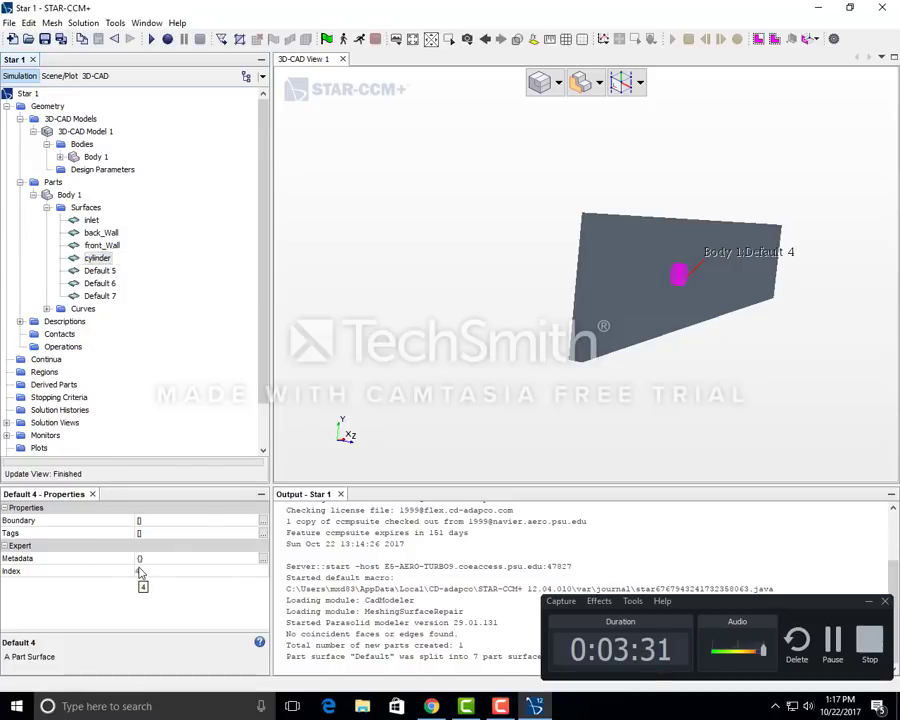
key(Return)
Step: Rename the Default 5 surface, the lower long face of the channel, as bottom _Wall
click(100, 271)
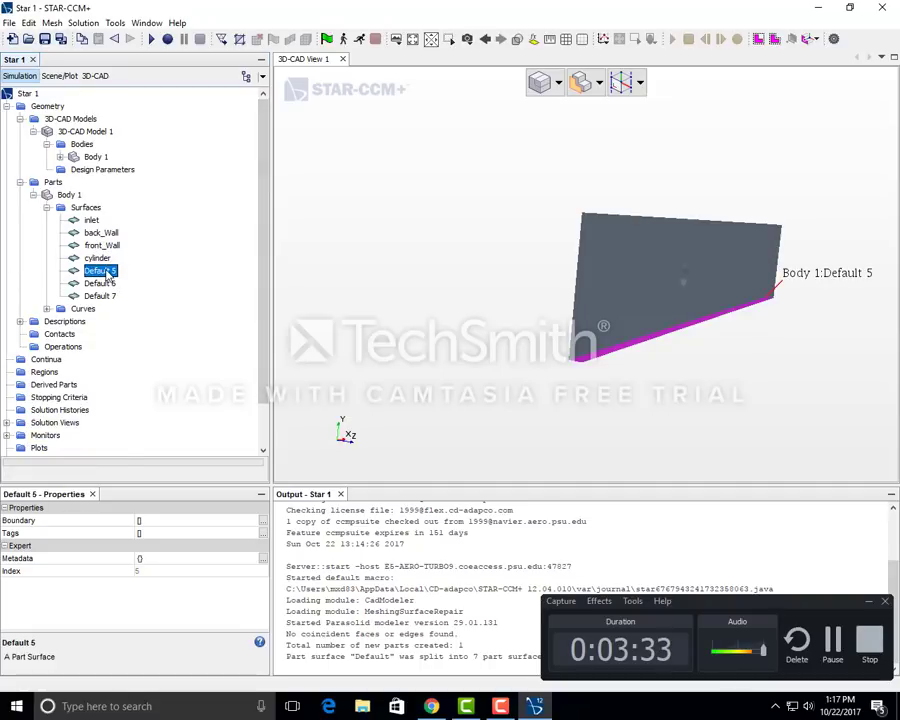
right_click(105, 271)
click(184, 575)
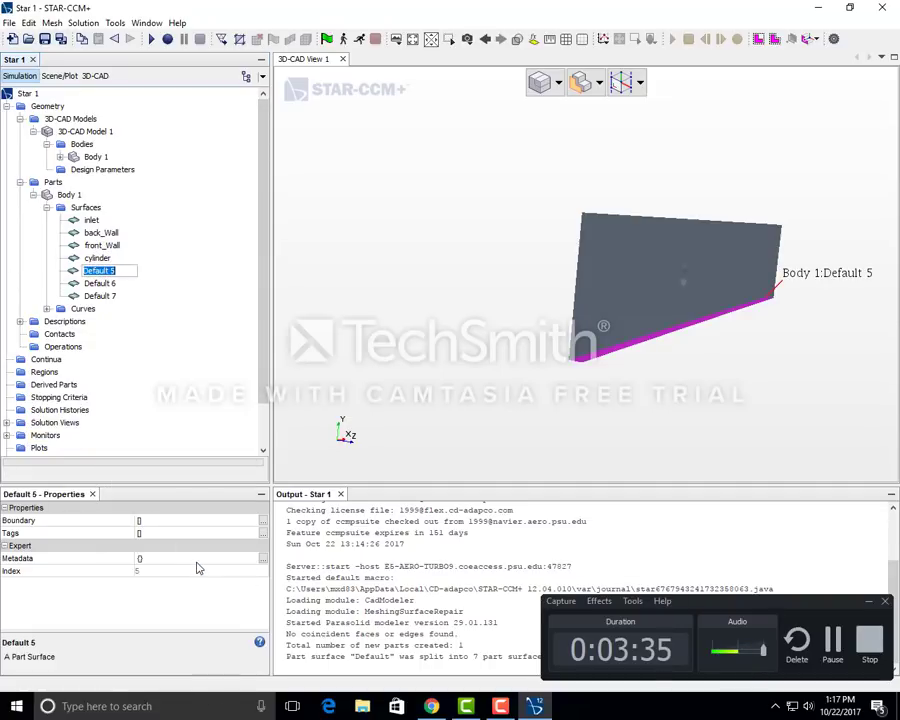
text(bott)
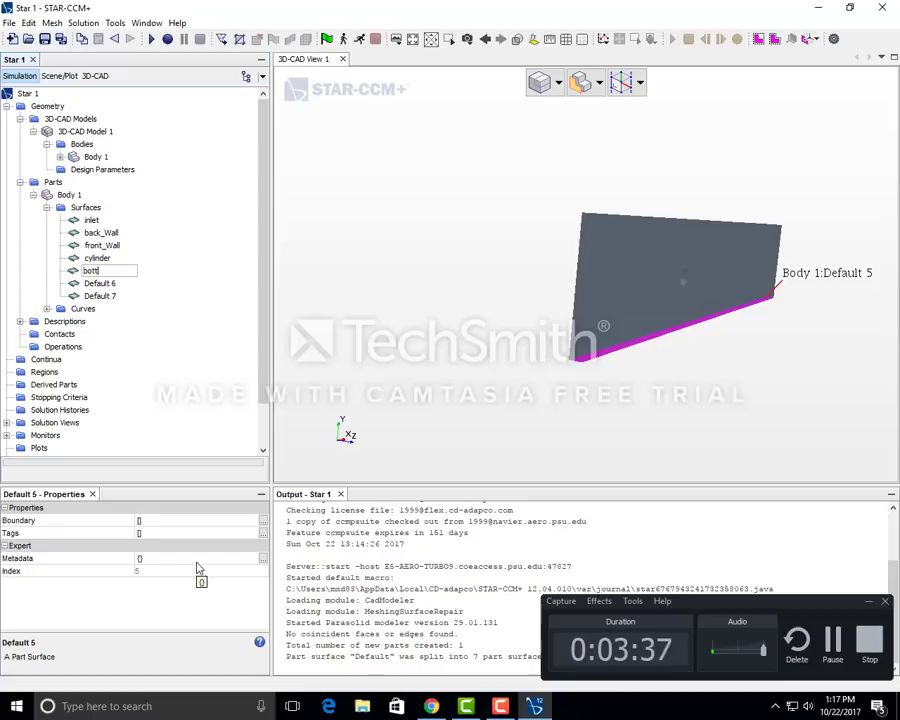
text(om _Wall)
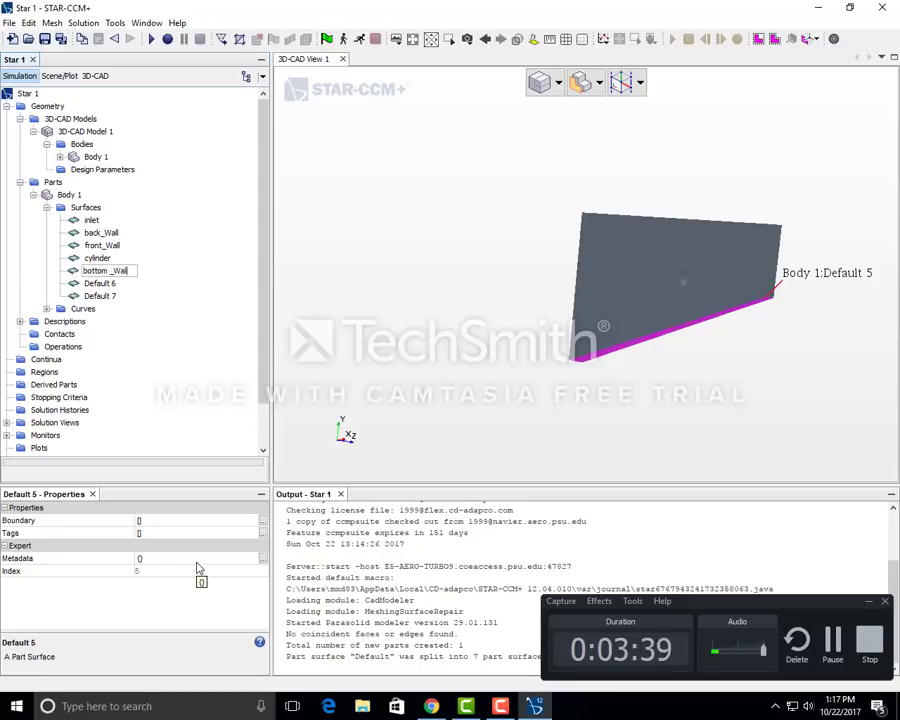
key(Return)
Step: Rename the Default 6 surface, the upper long face of the channel, as top_wall
click(100, 283)
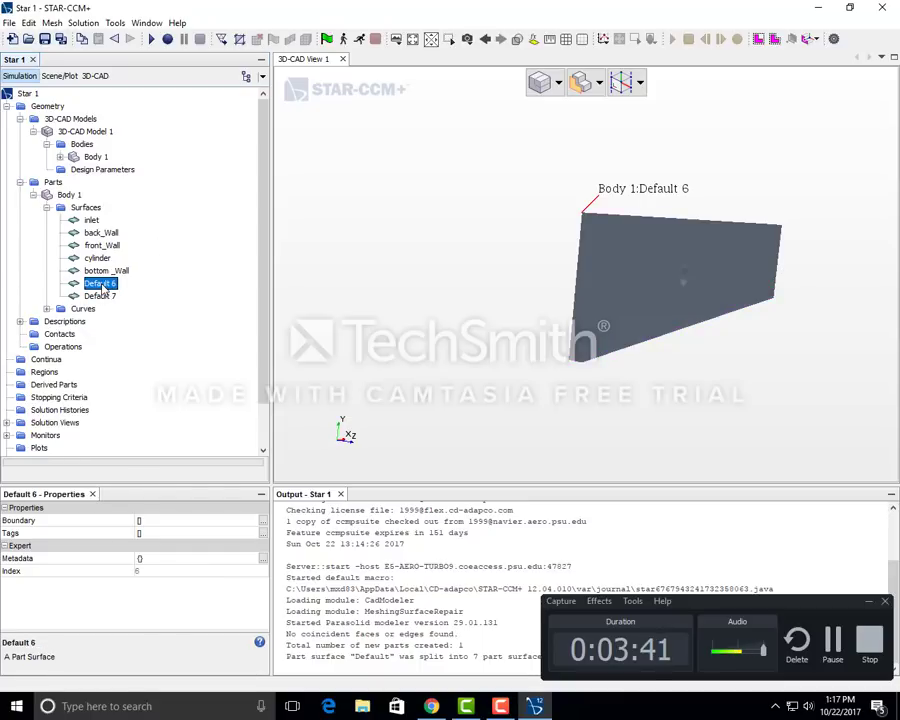
right_click(100, 283)
click(187, 594)
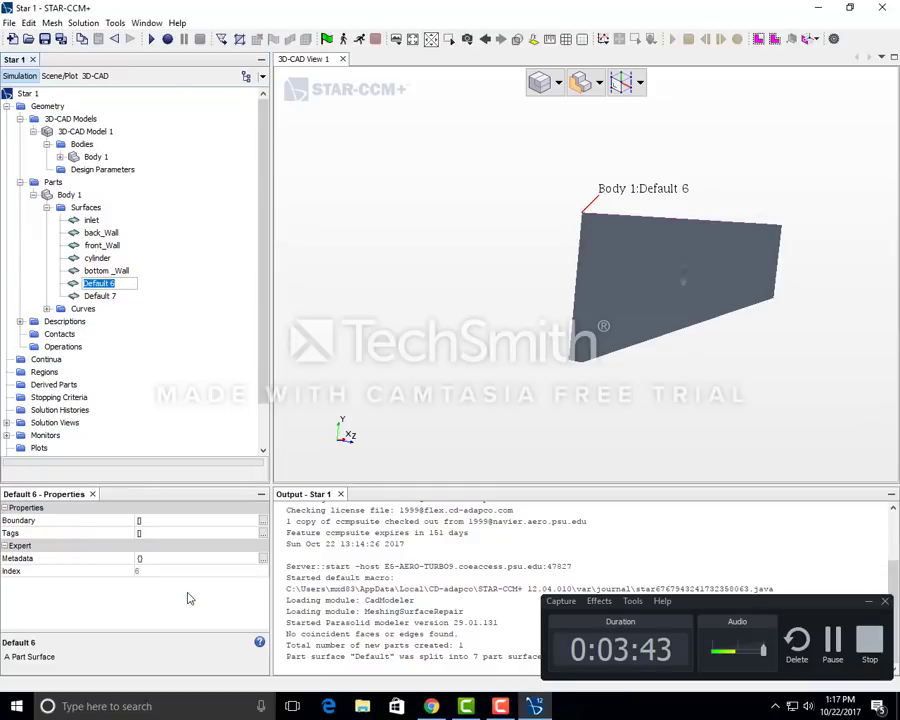
text(top_wall)
key(Return)
Step: Rename the Default 7 surface, the short end face opposite the inlet, as outlet
click(100, 296)
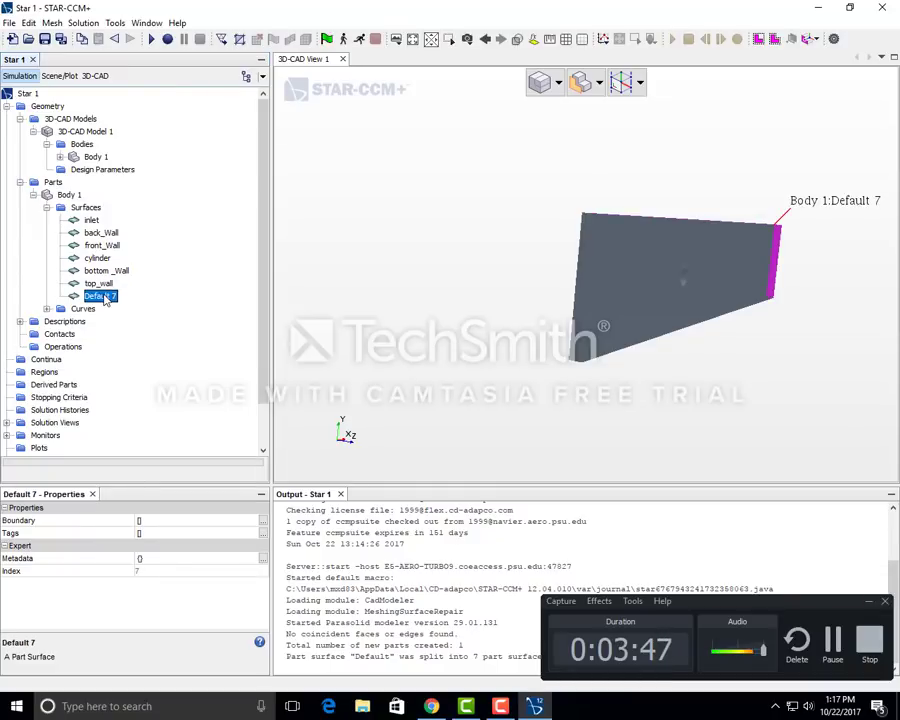
right_click(100, 296)
click(181, 602)
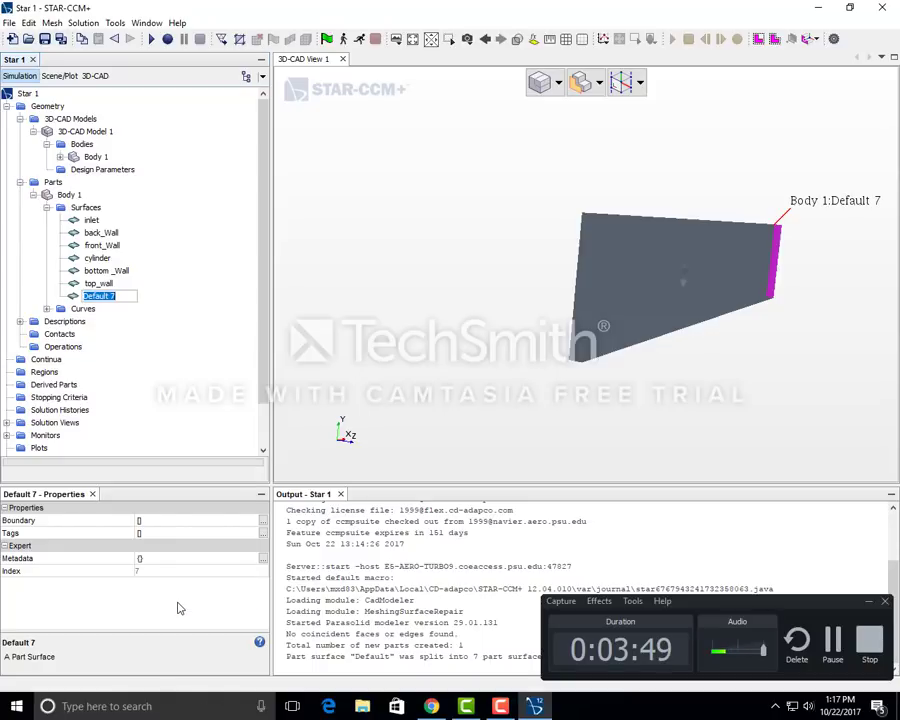
text(outlet)
key(Return)
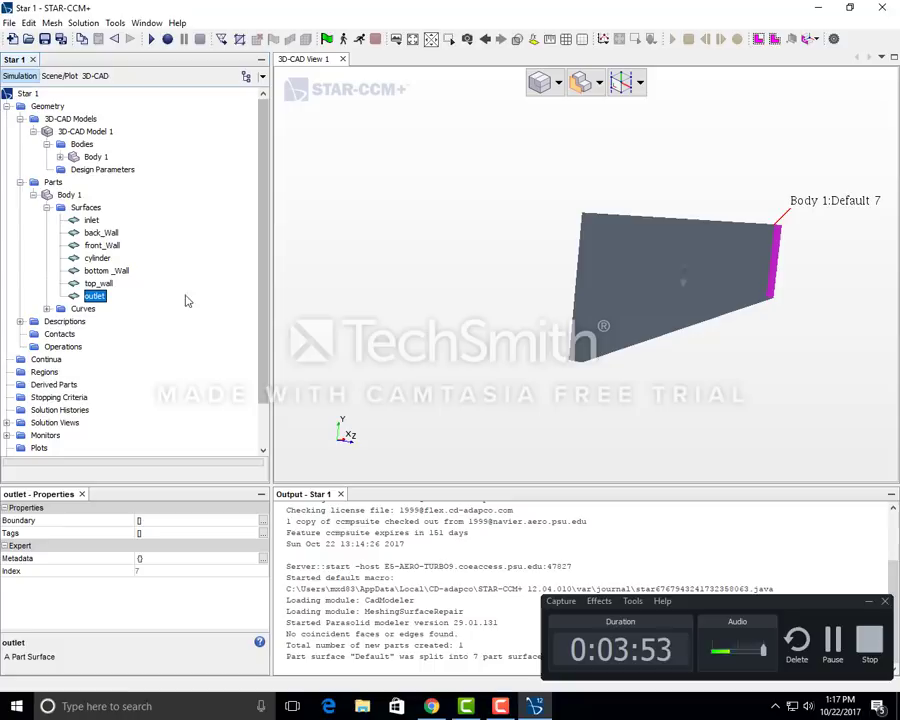
Step: Highlight the renamed surfaces one after another to check them on the body, and inspect the whole channel from the front
click(89, 221)
click(96, 233)
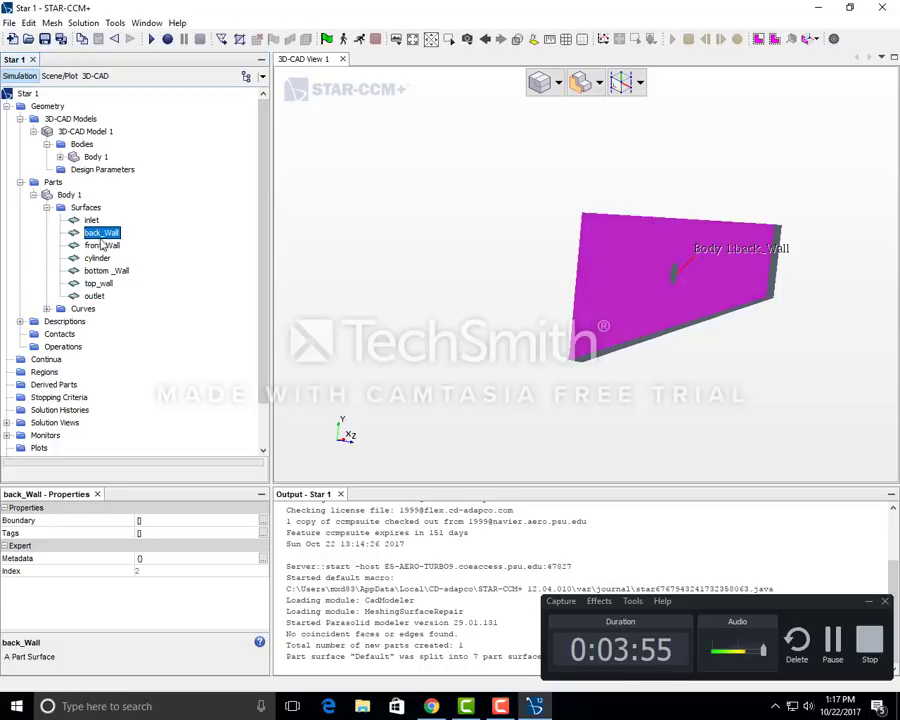
click(95, 258)
click(104, 271)
click(95, 296)
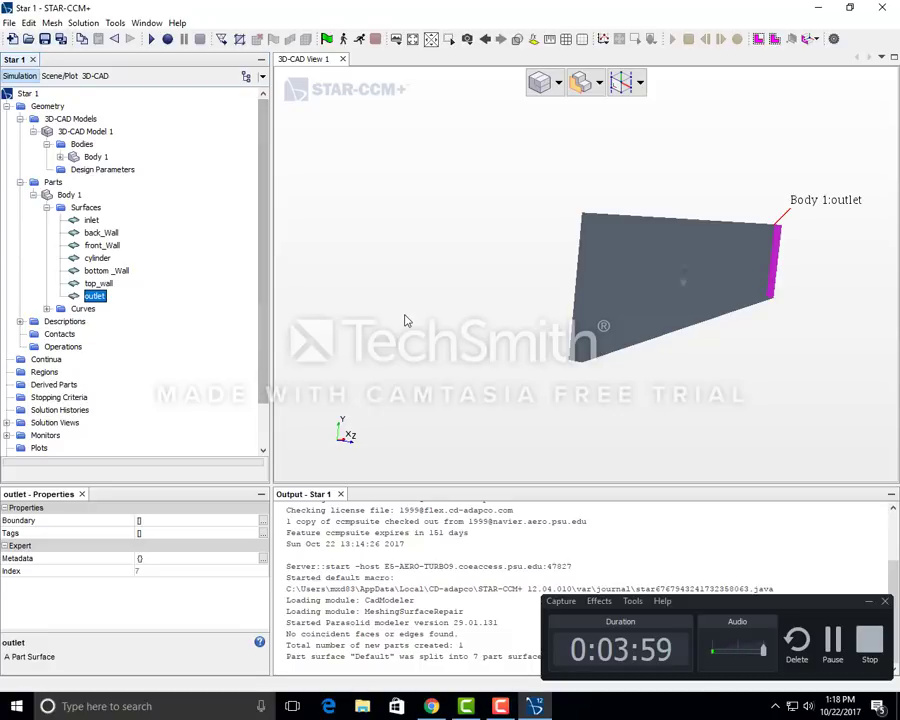
click(501, 201)
drag(501, 201, 405, 209)
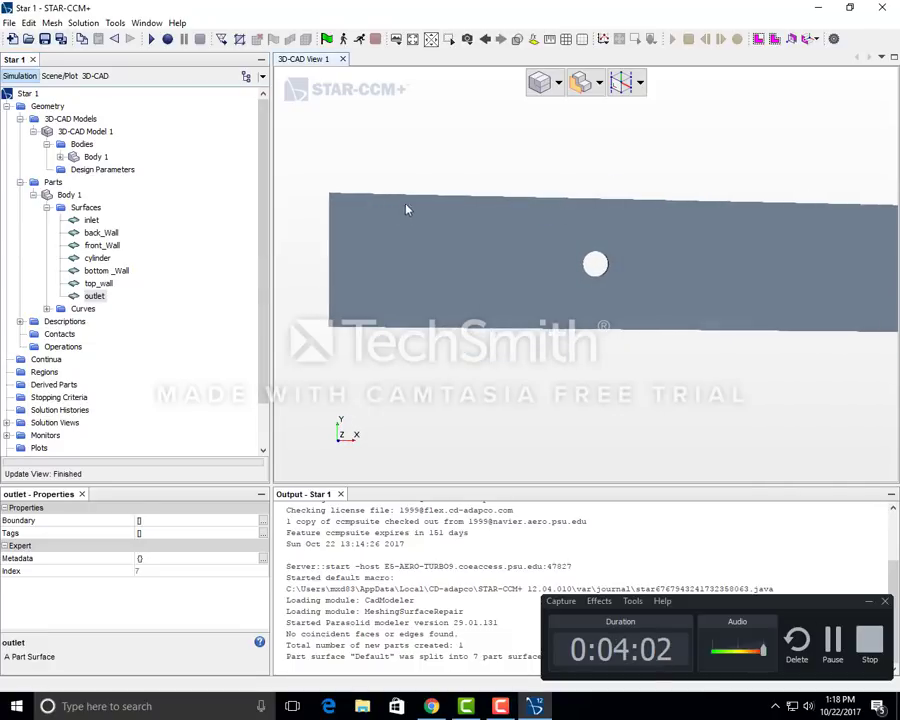
click(413, 40)
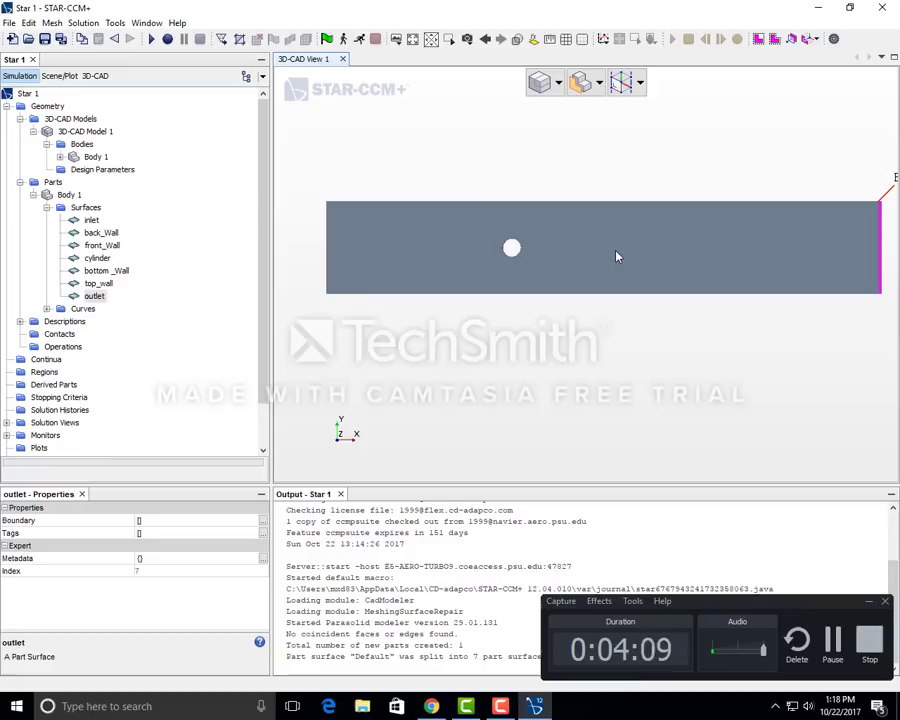
Step: Create a Badge for 2D Meshing operation on the Body 1 part and execute it
right_click(63, 347)
mouse_move(148, 362)
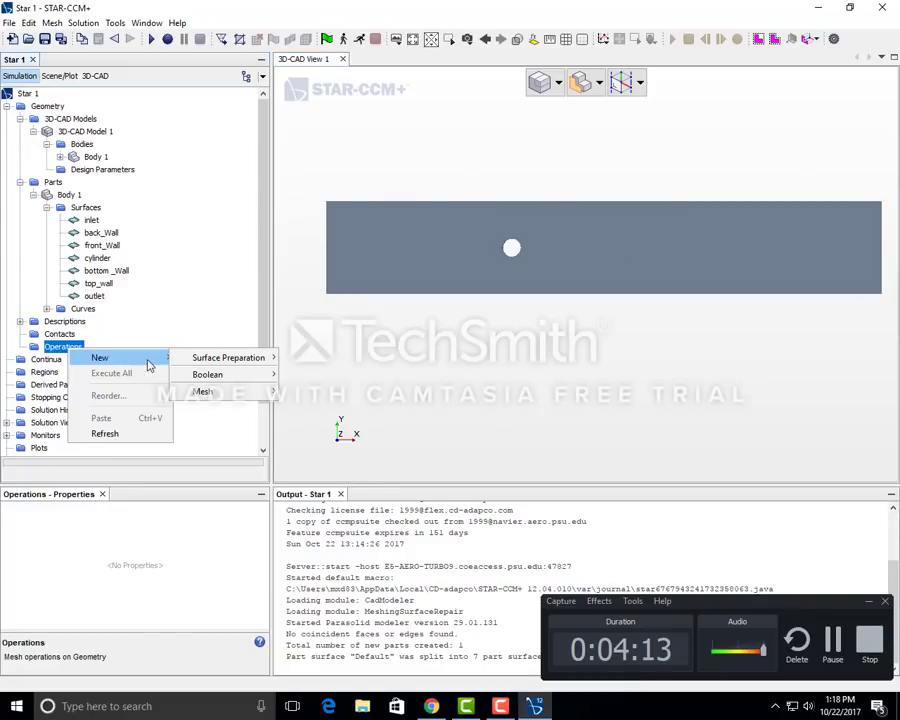
mouse_move(253, 394)
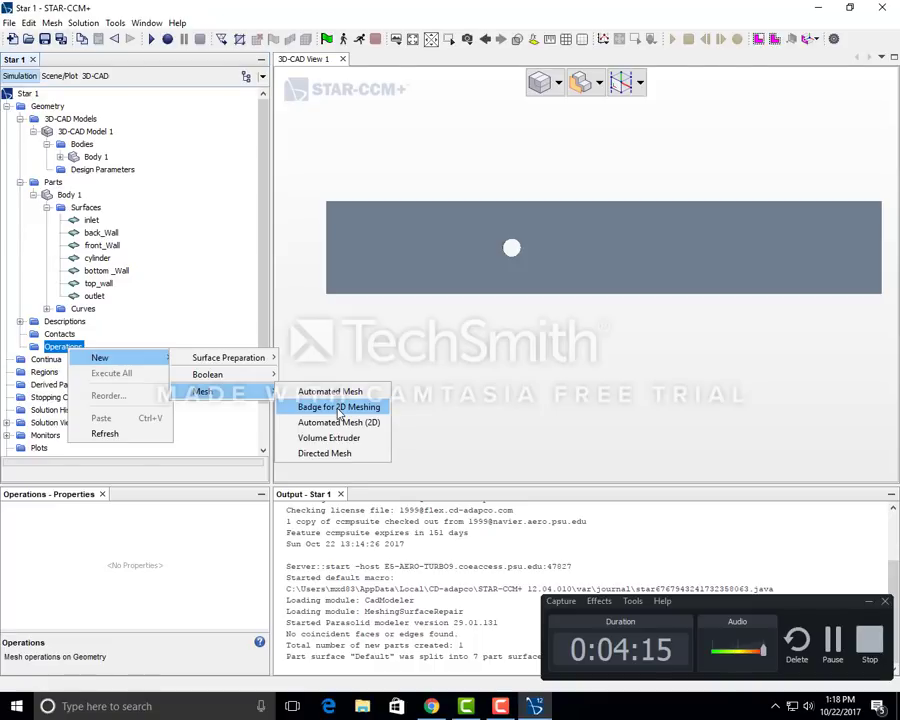
click(339, 408)
click(255, 233)
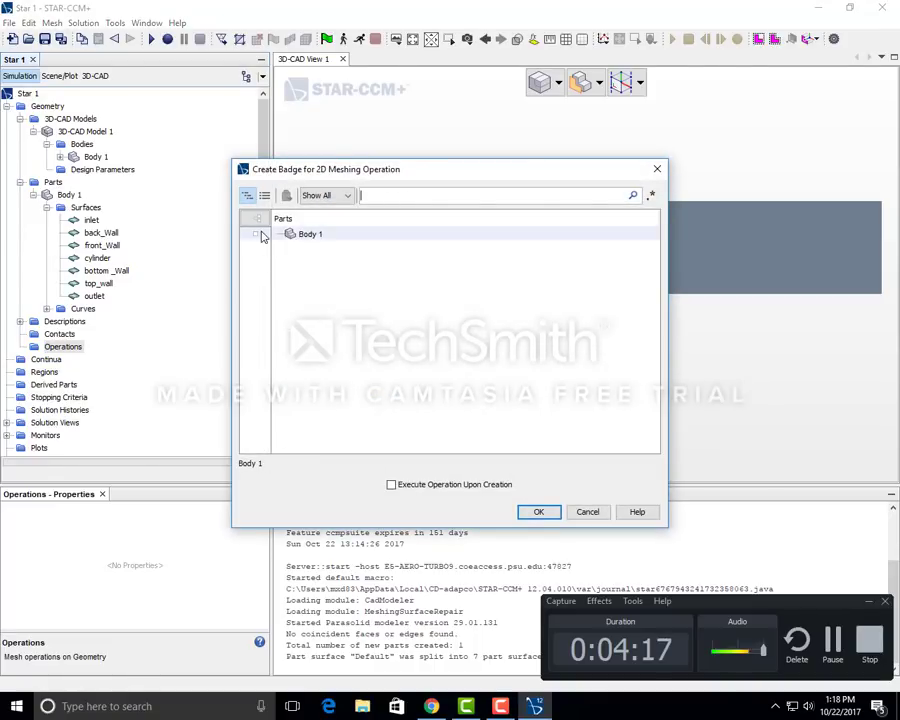
click(538, 511)
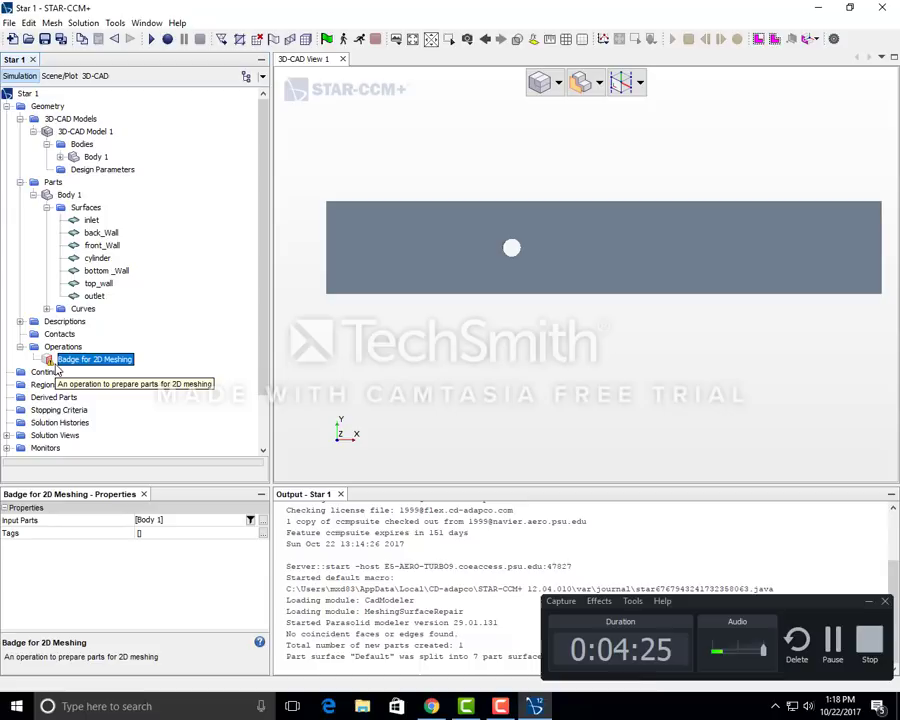
right_click(92, 359)
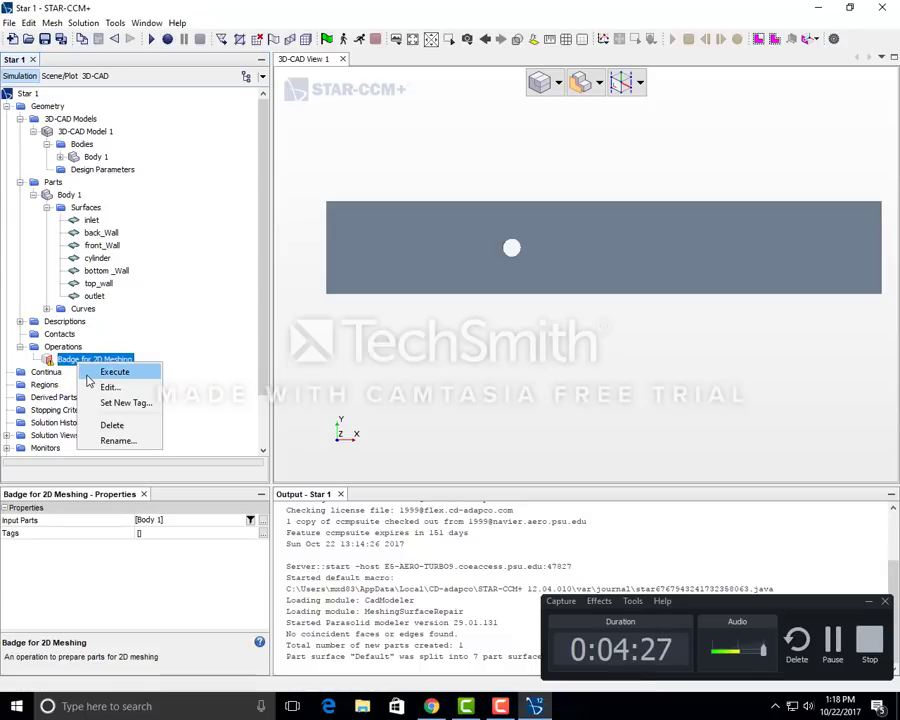
click(112, 370)
Step: Create an Automated Mesh (2D) operation on Body 1 with the Polygonal Mesher and the Prism Layer Mesher
right_click(65, 347)
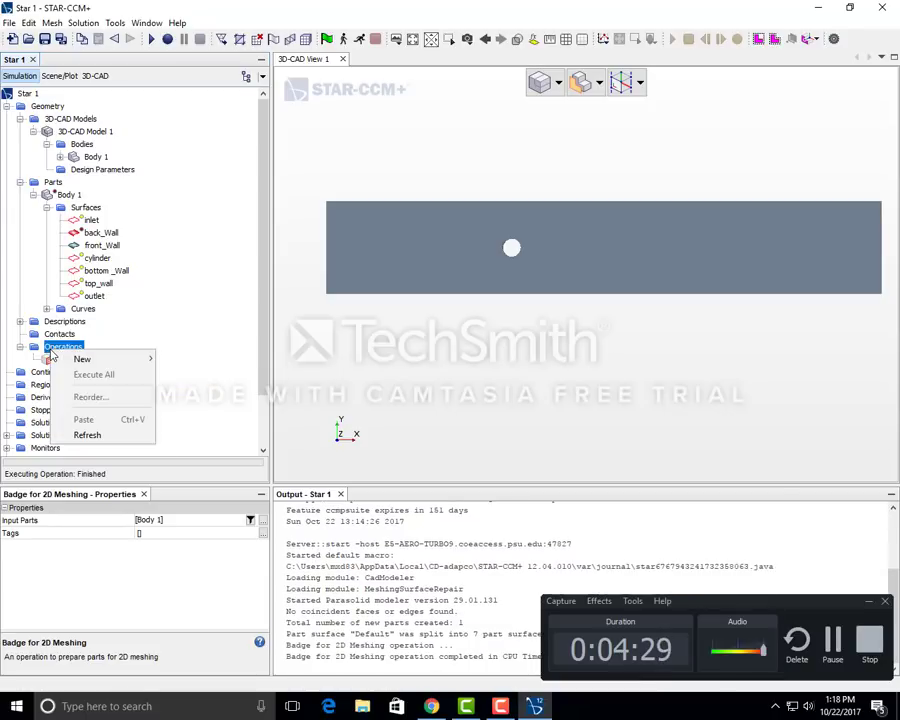
mouse_move(119, 366)
mouse_move(231, 391)
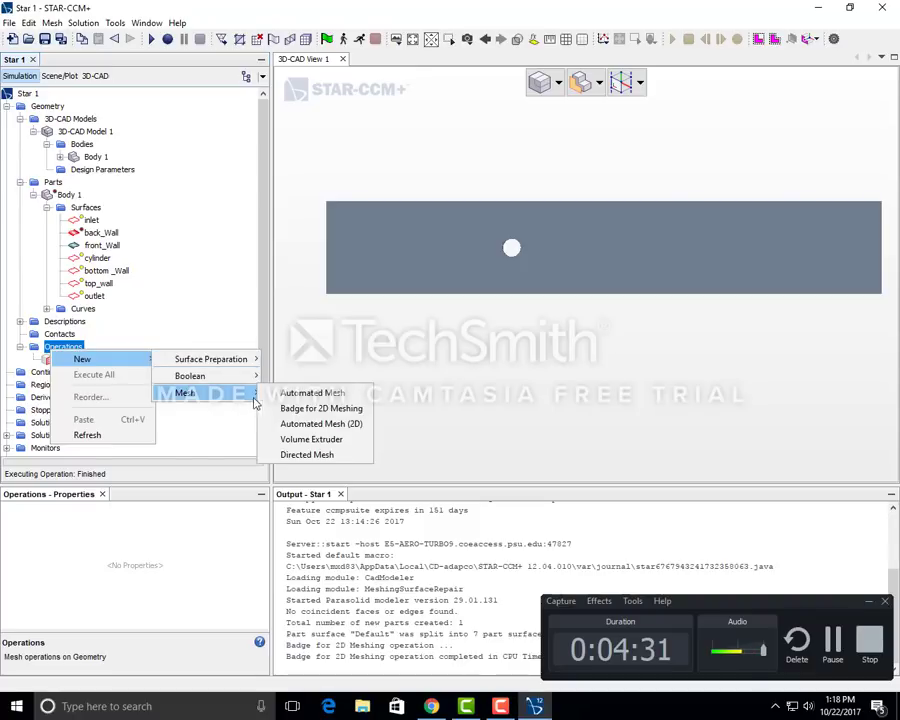
click(309, 424)
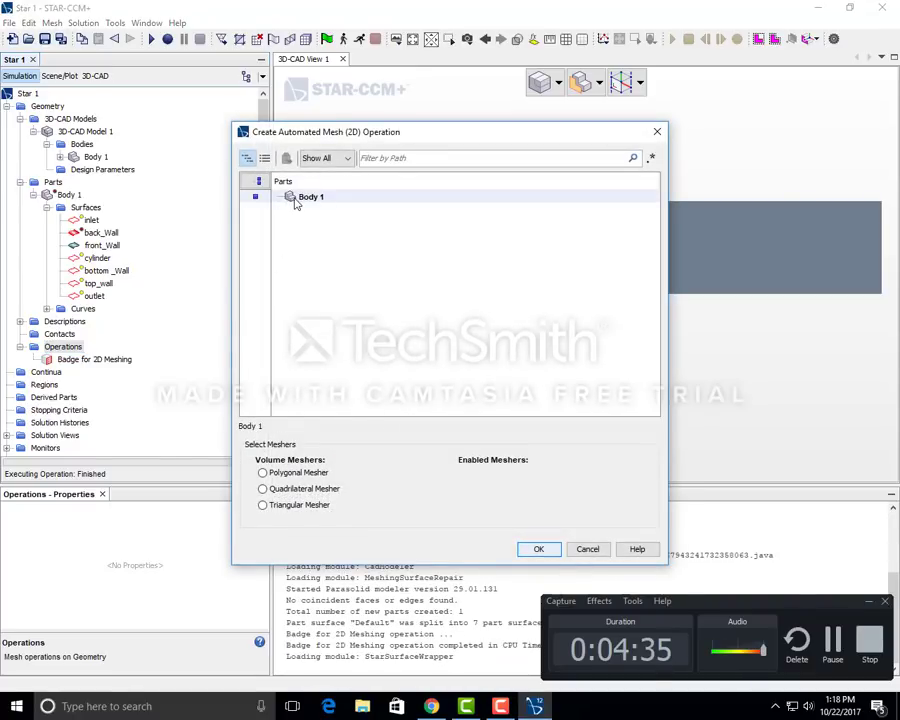
click(257, 181)
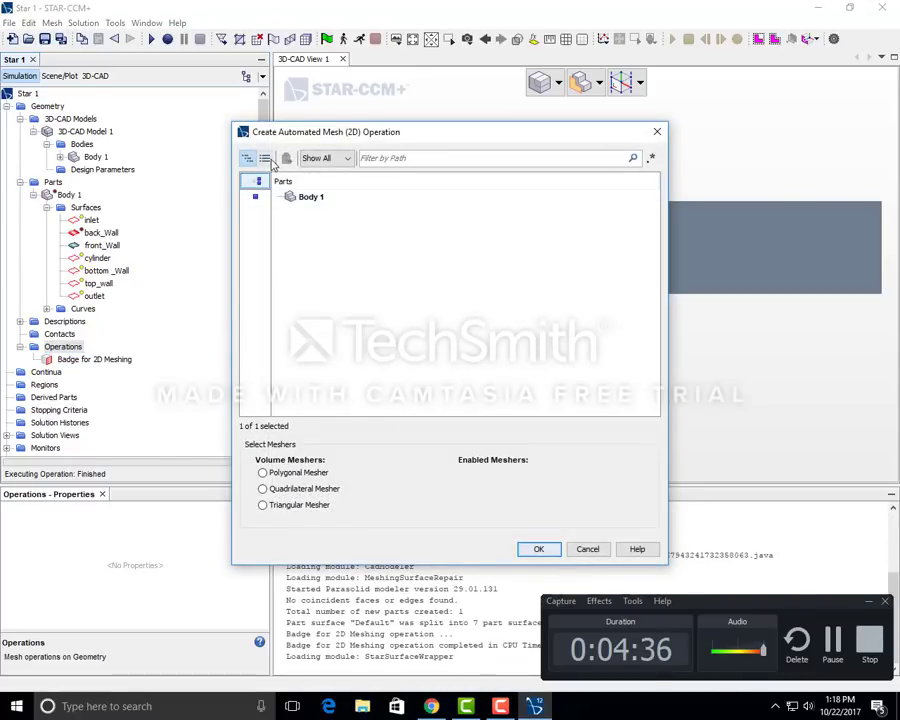
click(311, 477)
click(310, 476)
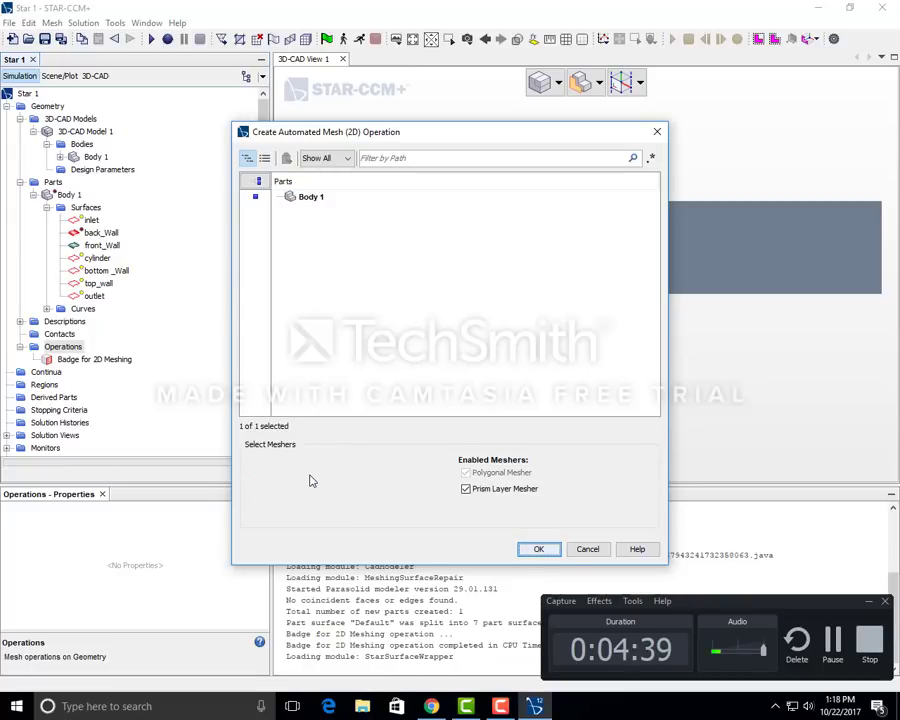
click(538, 548)
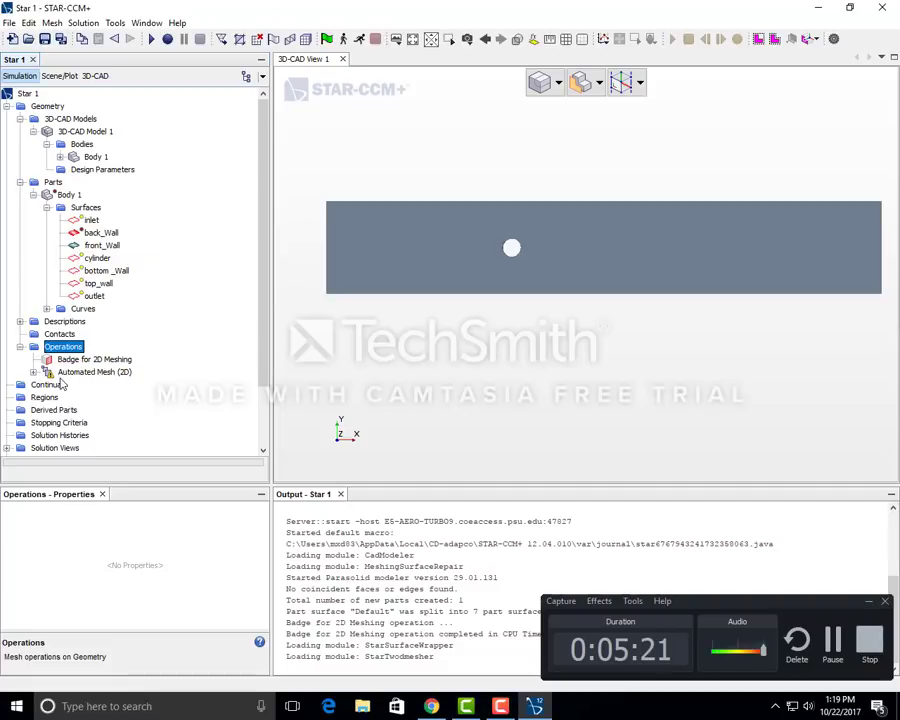
Step: Assign Body 1 to one region for all parts, creating a boundary for each part surface
right_click(64, 199)
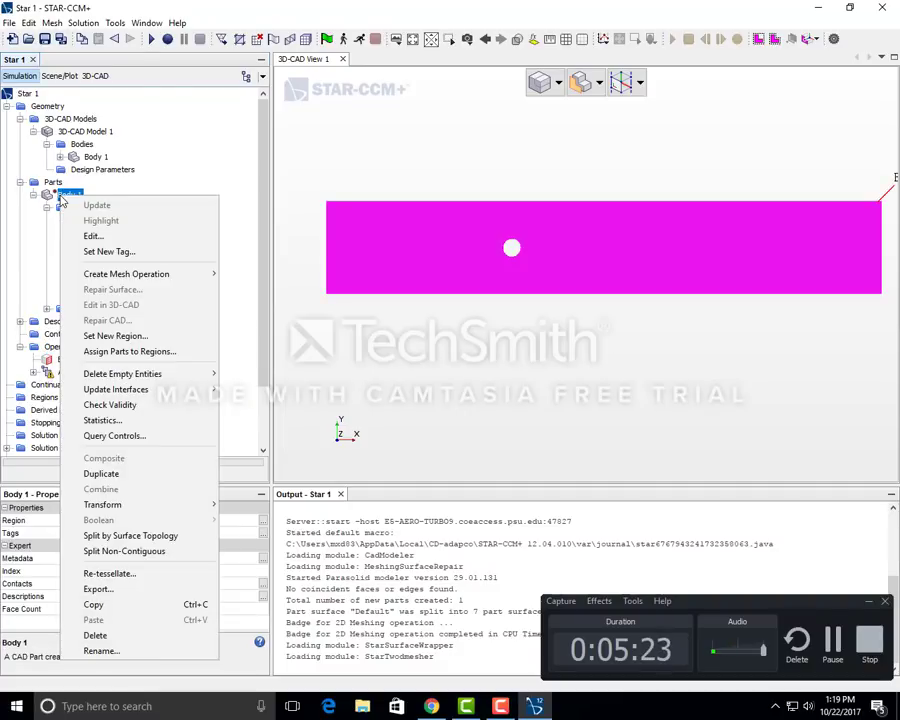
click(114, 351)
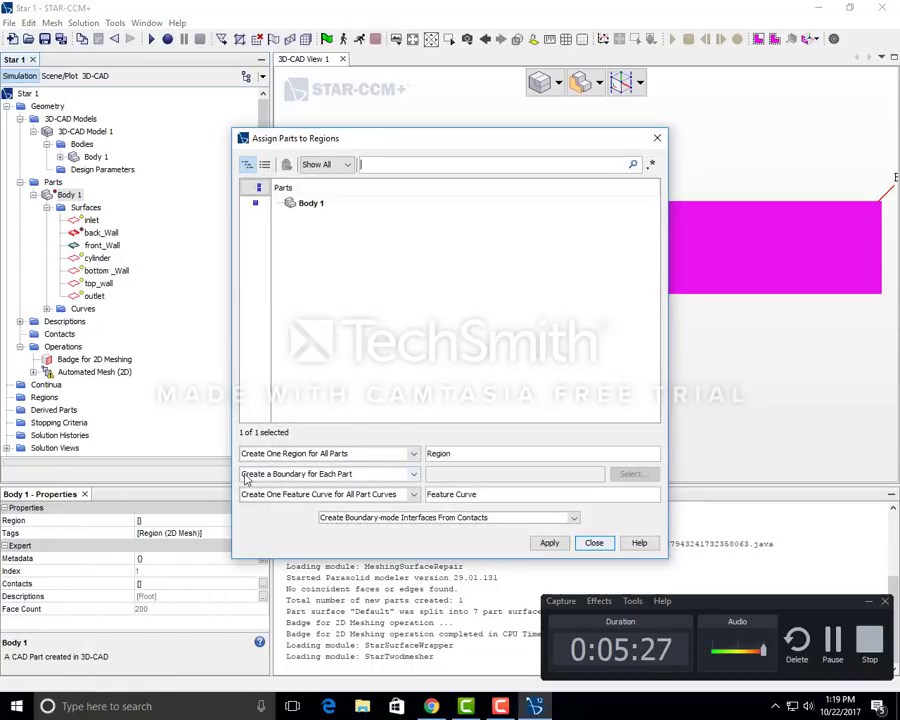
click(300, 474)
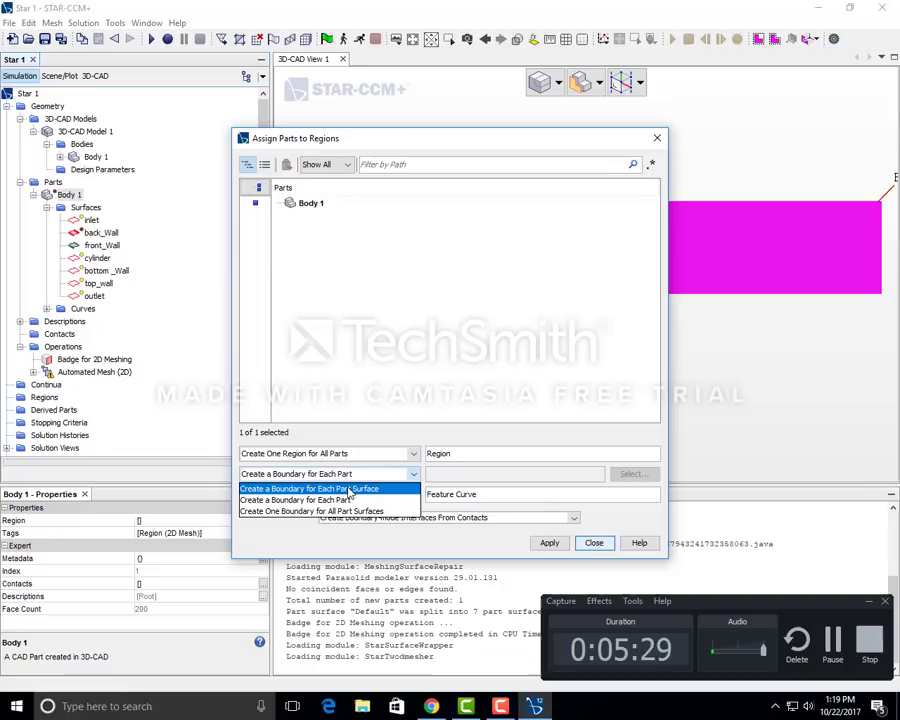
click(350, 489)
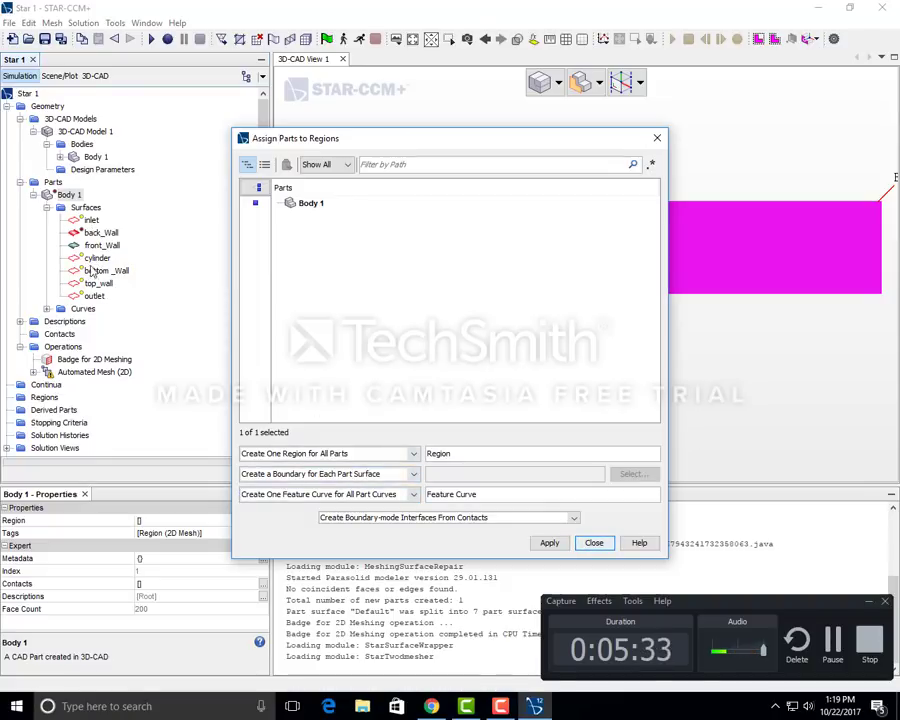
click(551, 545)
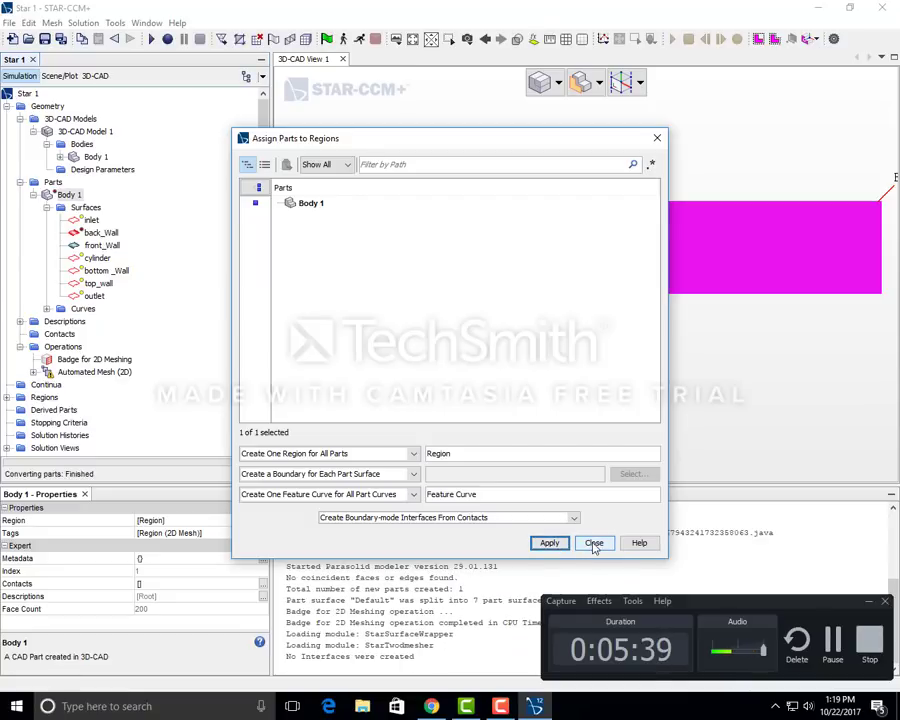
click(594, 543)
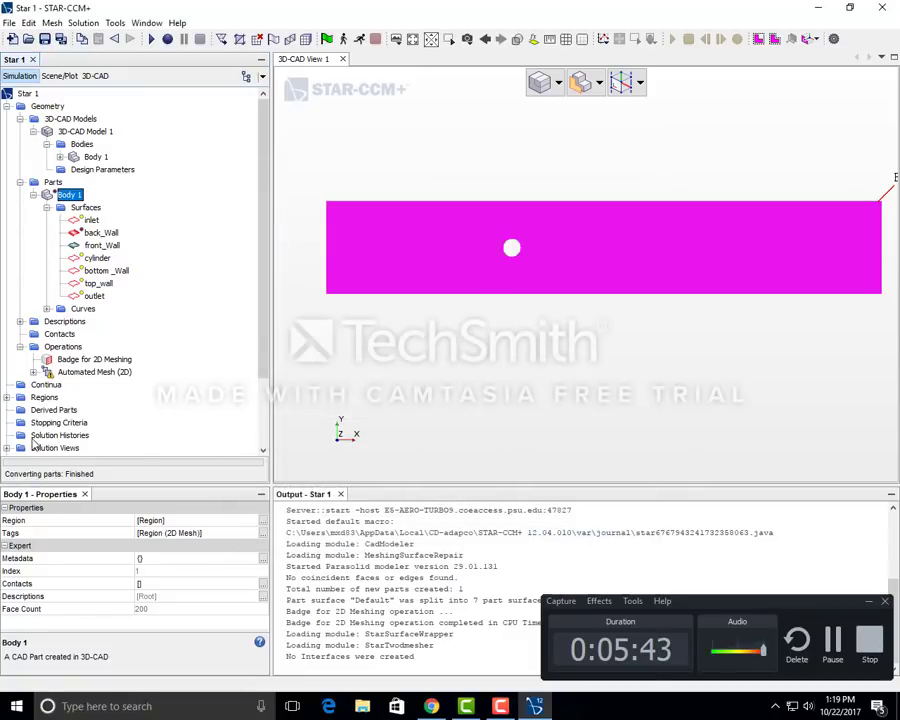
Step: Examine the new region's boundaries one after another, from the bottom wall and cylinder to the top wall
click(7, 397)
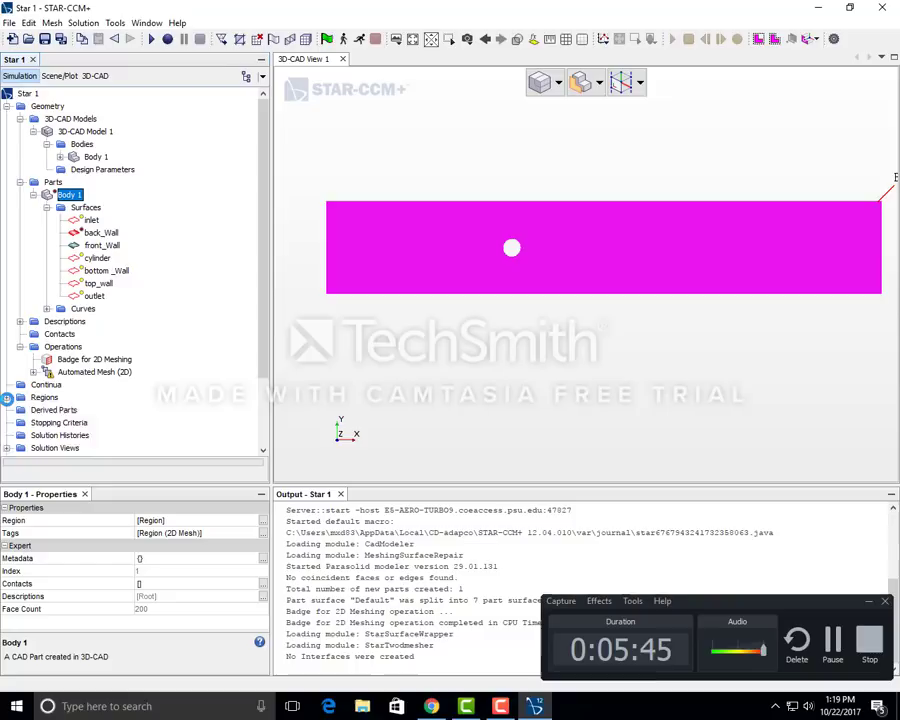
click(21, 410)
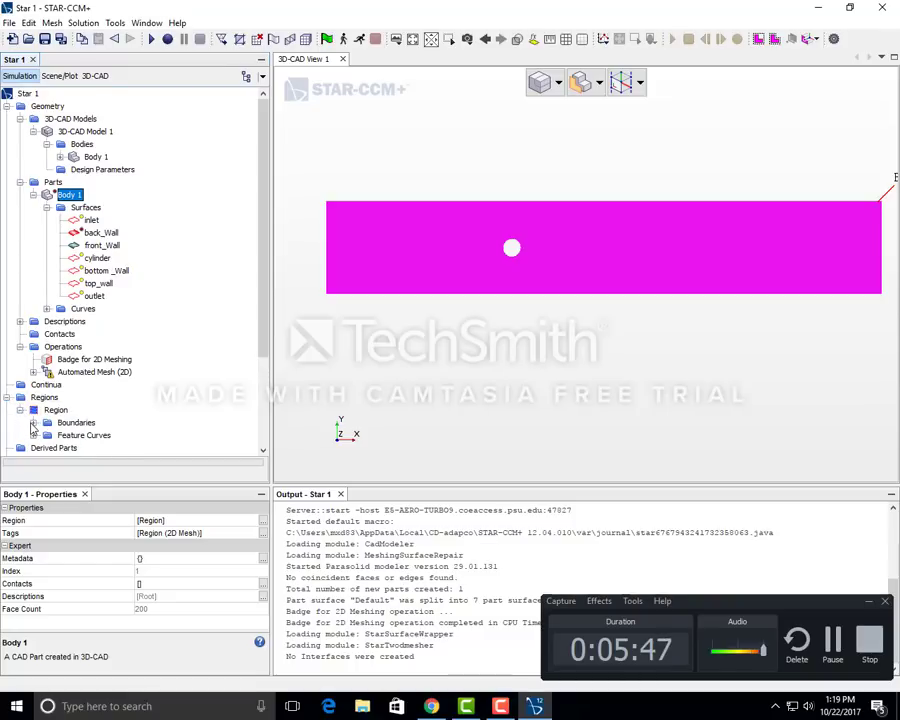
click(33, 422)
scroll(132, 332, down, 4)
click(105, 296)
click(98, 309)
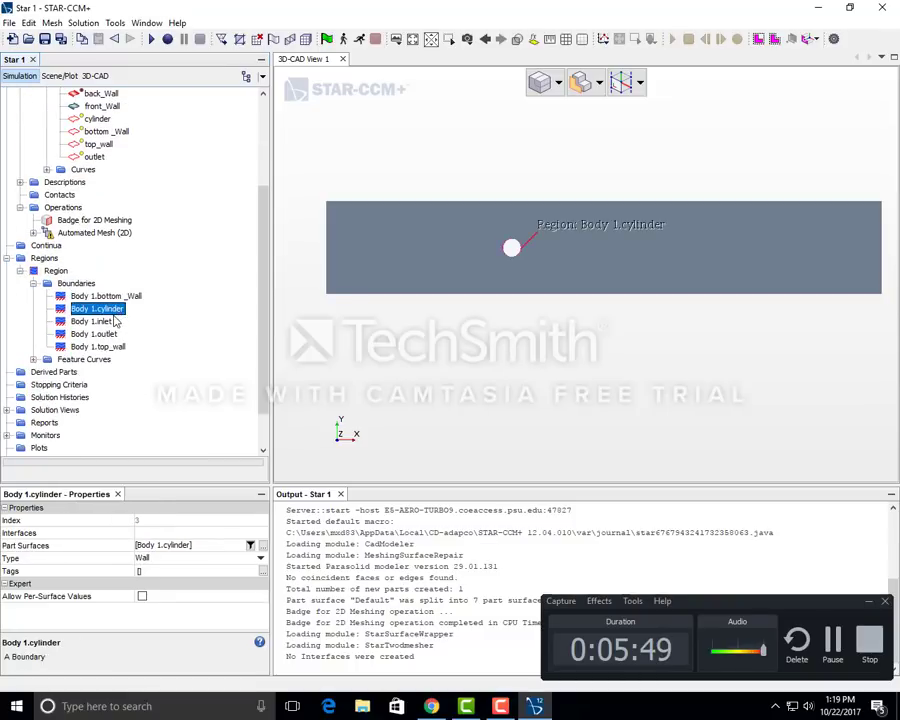
click(100, 321)
click(98, 334)
click(98, 346)
scroll(100, 306, up, 3)
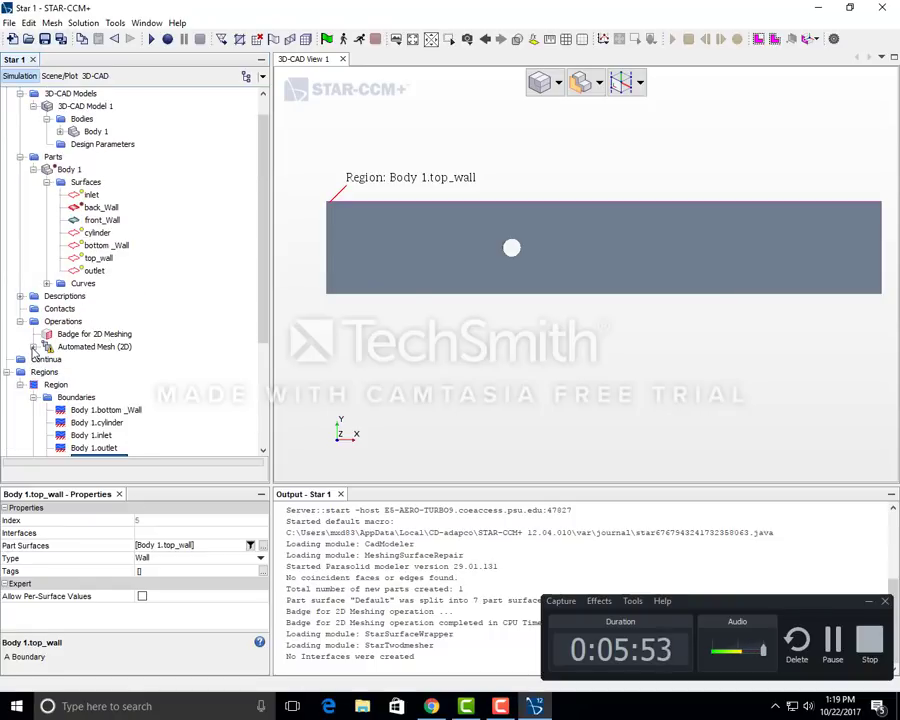
Step: Examine the default controls of the Automated Mesh (2D) operation, including base size, target and minimum surface size, curvature and proximity
click(33, 347)
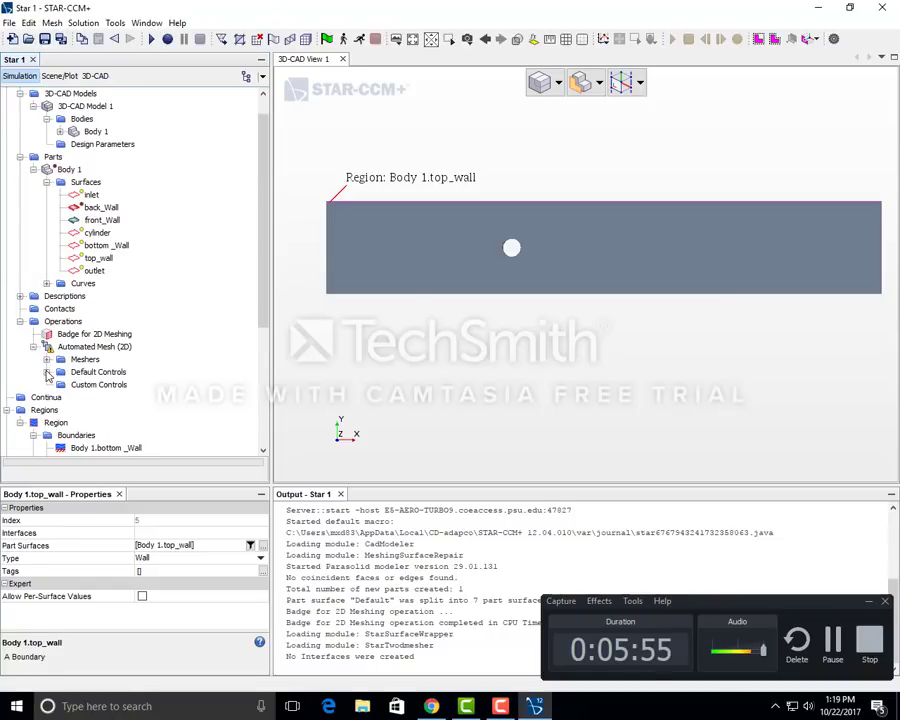
click(46, 372)
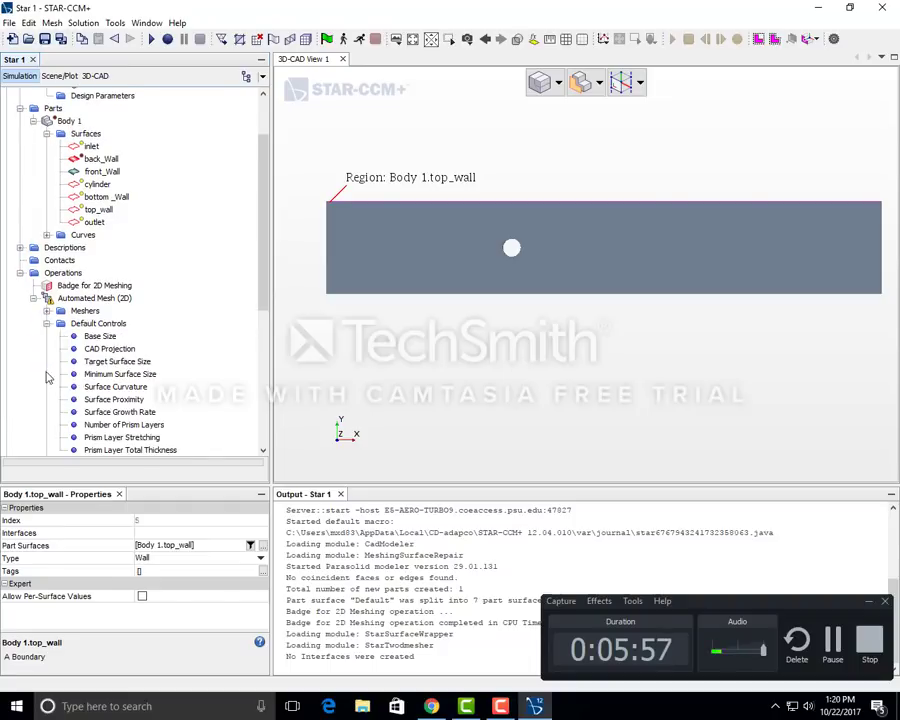
scroll(115, 330, down, 2)
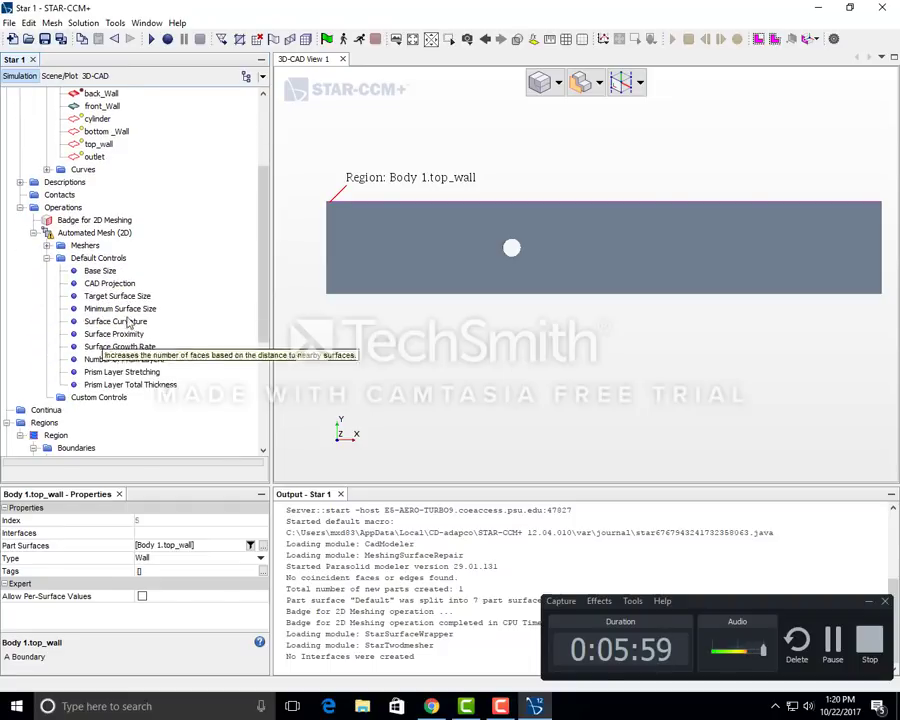
click(108, 273)
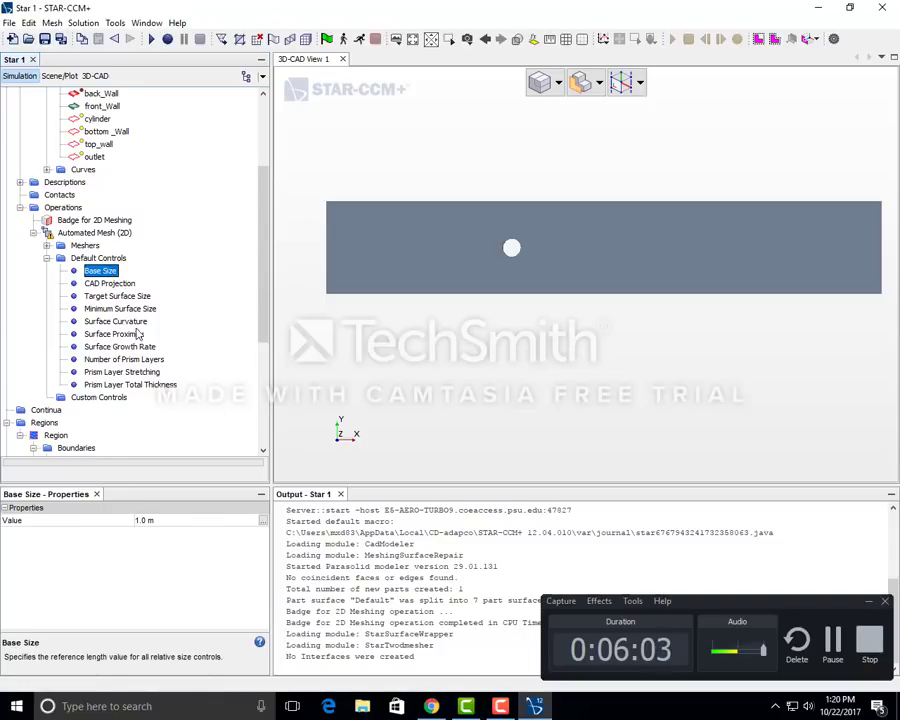
click(108, 296)
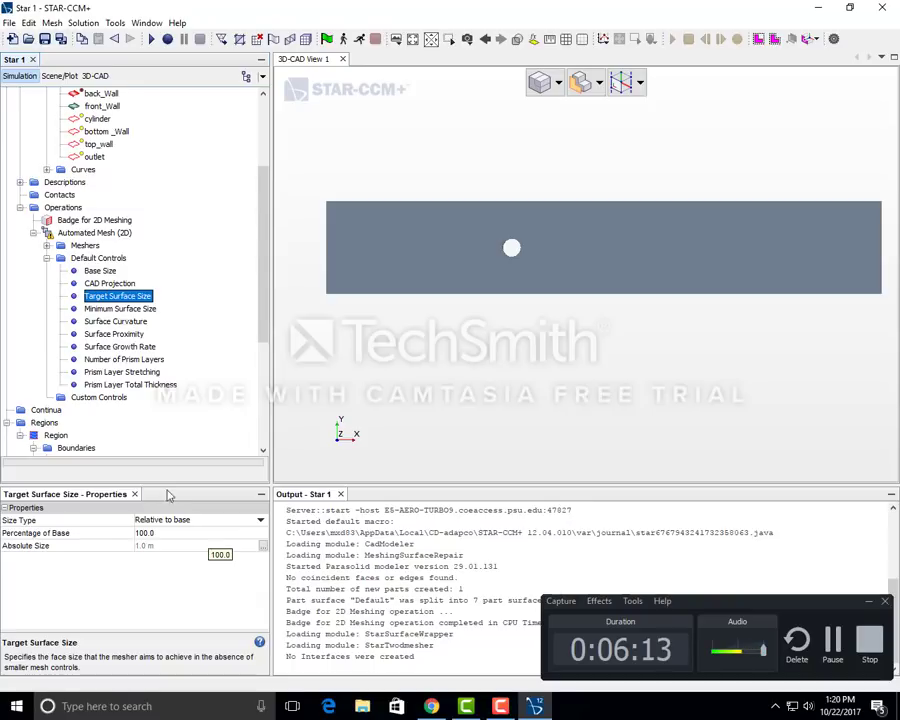
click(104, 271)
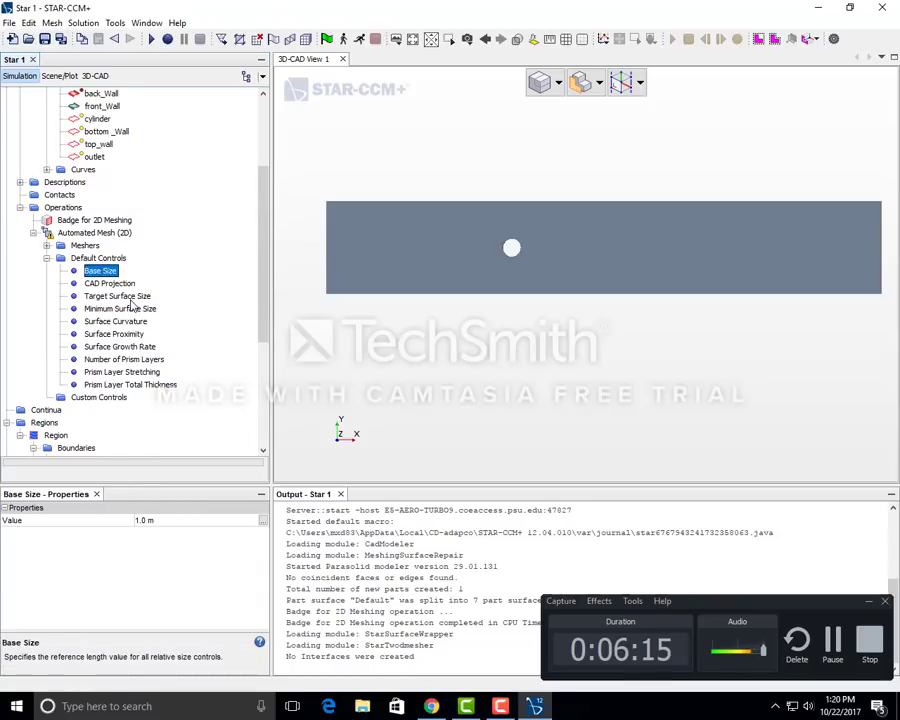
click(130, 308)
click(133, 321)
click(134, 334)
Step: Set the default surface growth rate of the automated mesh to 1.05
click(130, 346)
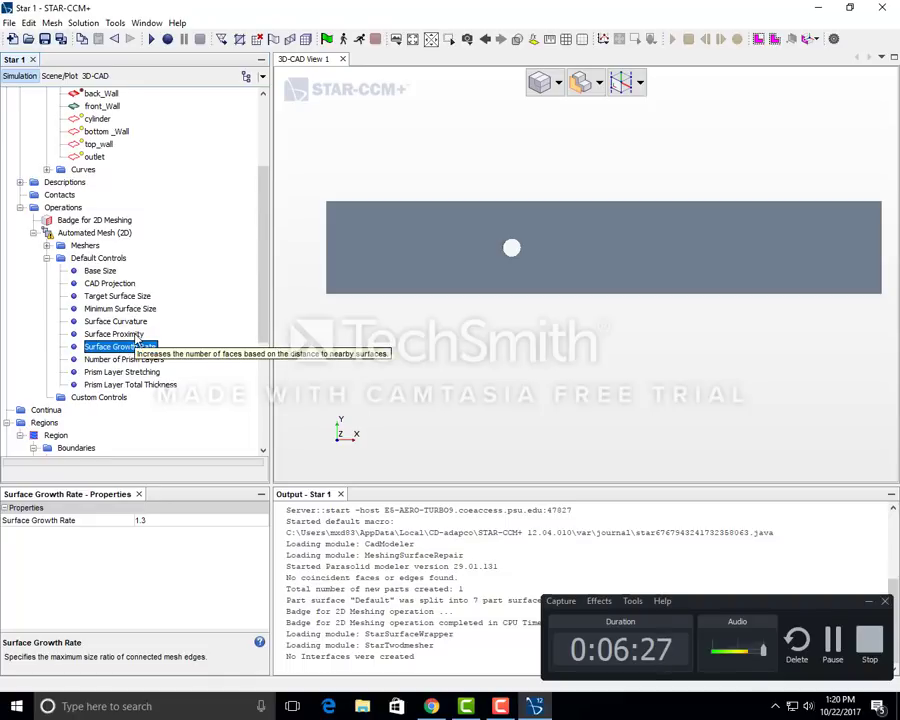
click(172, 526)
click(171, 524)
text(1)
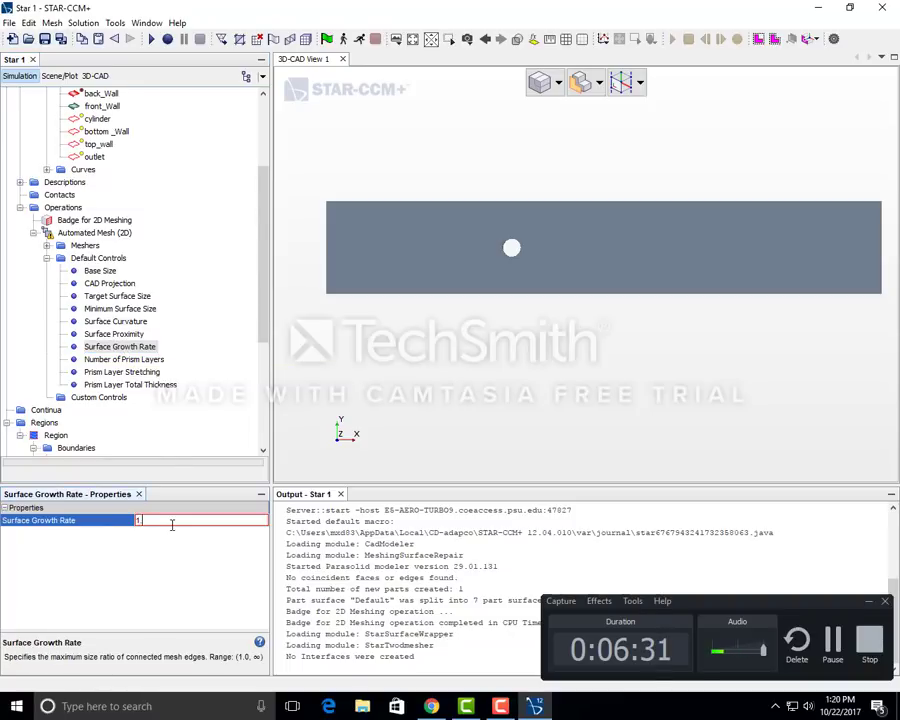
text(.05)
key(Return)
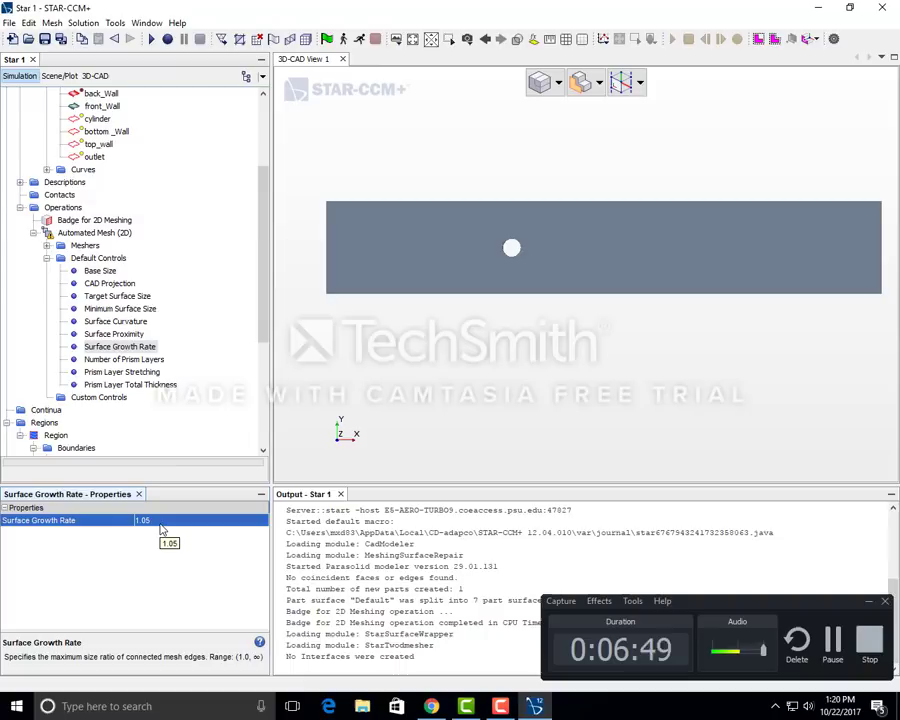
Step: Set the default number of prism layers to 10 and the prism layer stretching to 1.2
click(152, 361)
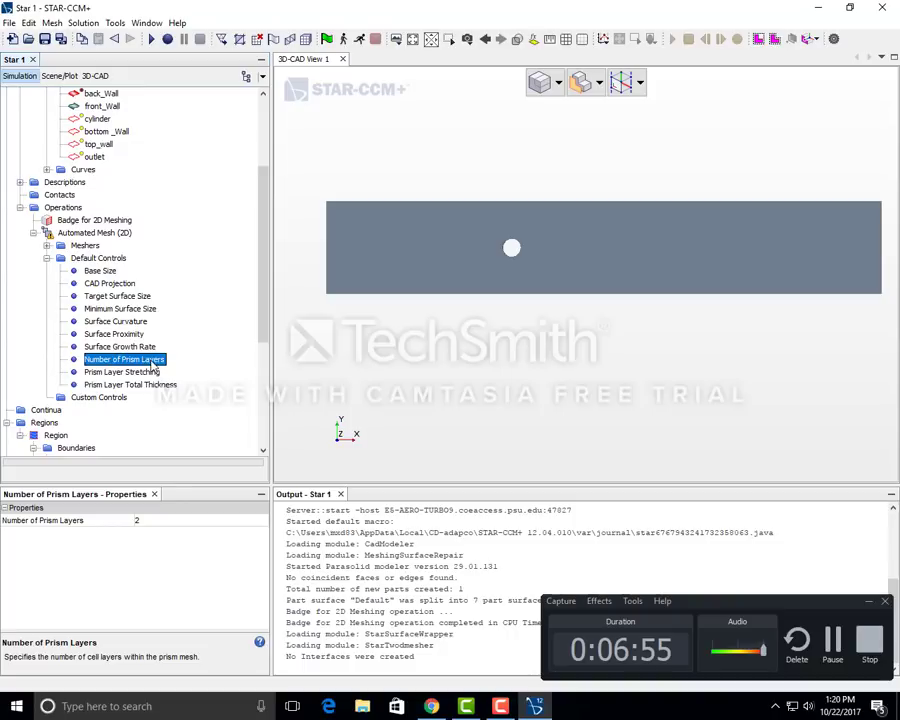
click(183, 519)
text(10)
key(Return)
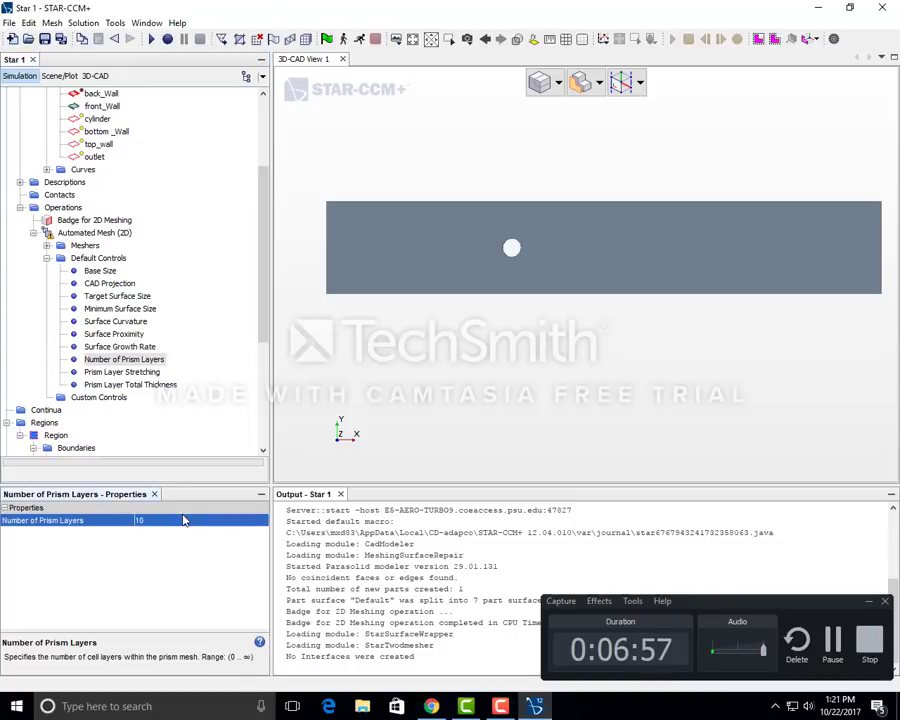
click(110, 371)
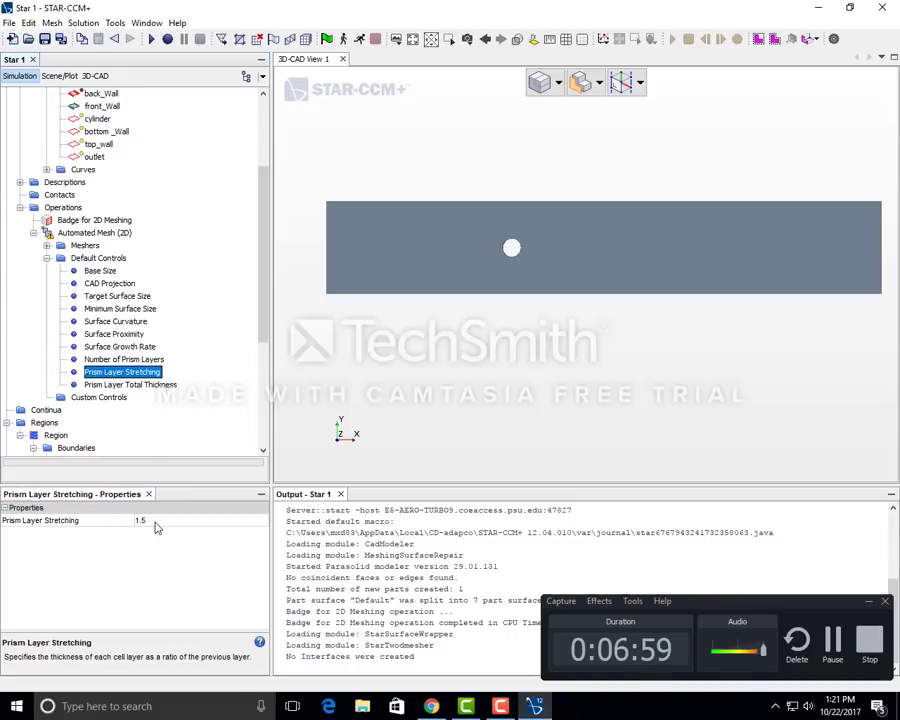
click(155, 524)
text(1.2)
key(Return)
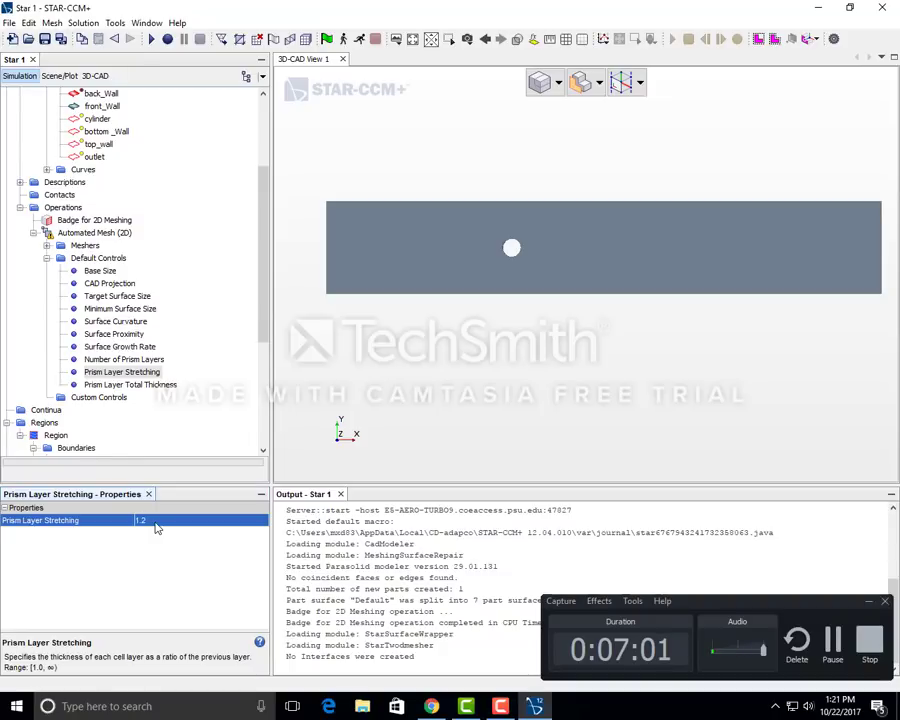
Step: Set the default prism layer total thickness to 1.05 percent of base
click(130, 384)
click(158, 534)
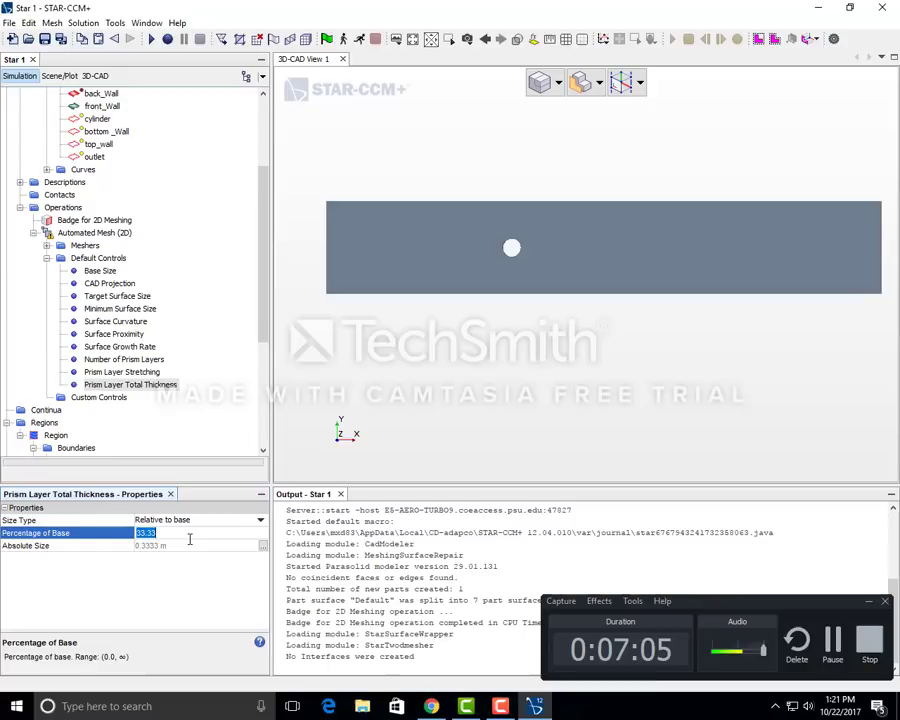
text(1.05)
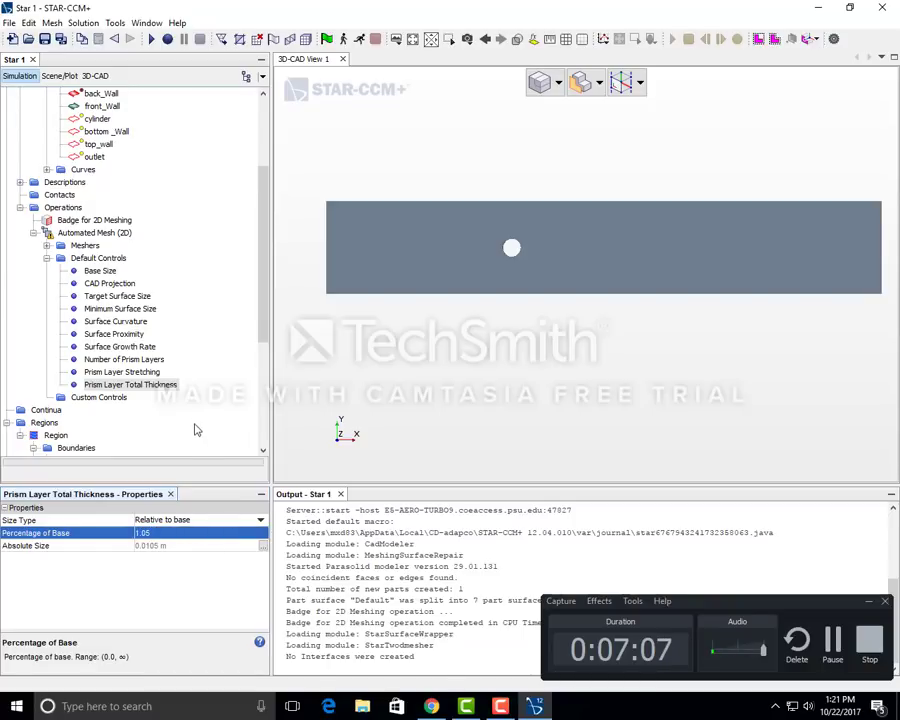
click(47, 343)
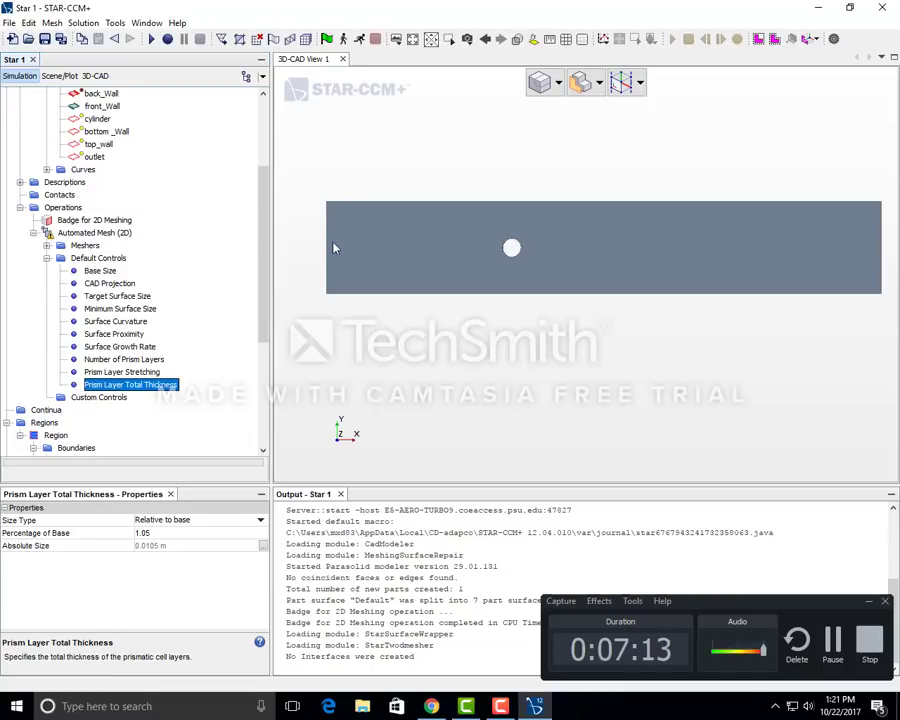
Step: Add a custom surface control to the Automated Mesh (2D) operation
right_click(108, 398)
mouse_move(162, 407)
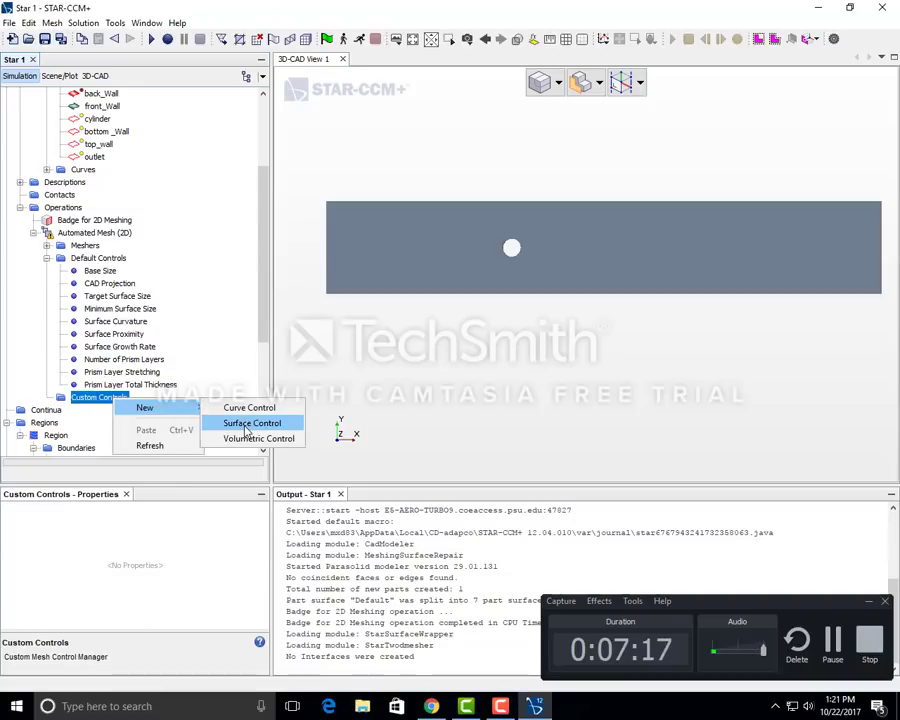
click(252, 423)
click(46, 397)
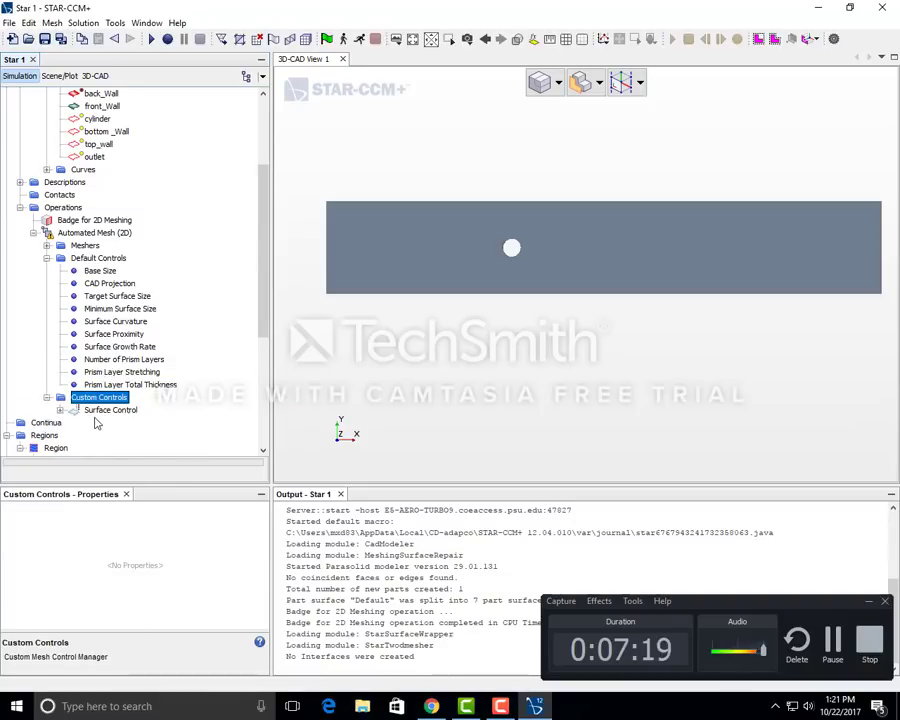
Step: Apply the surface control to the back_Wall, bottom _Wall, inlet, outlet and top_wall surfaces of Body 1, leaving out the cylinder
click(110, 410)
click(263, 521)
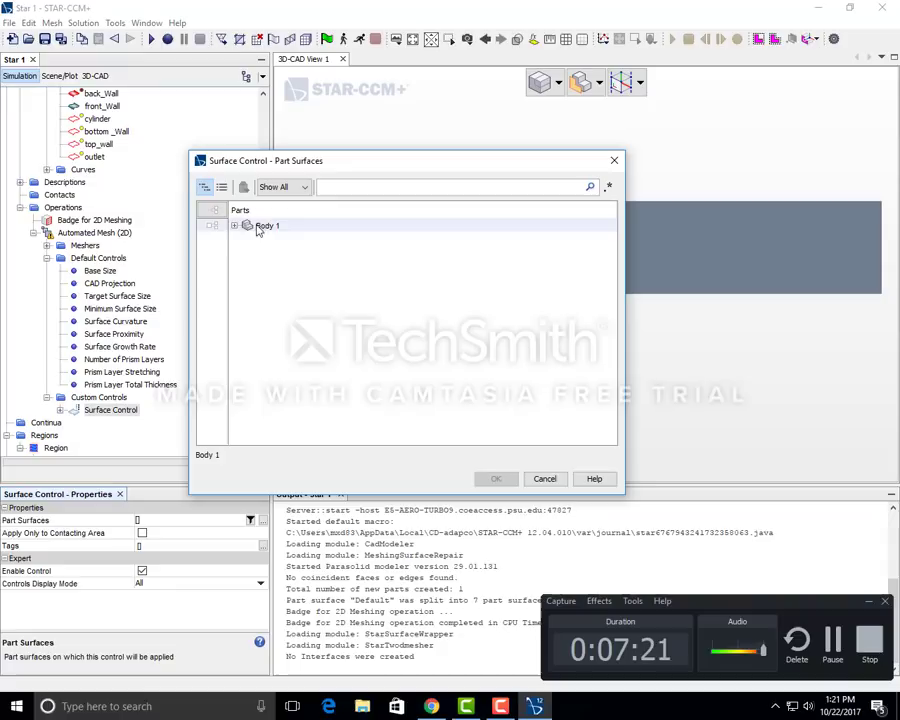
click(234, 225)
click(248, 238)
click(295, 265)
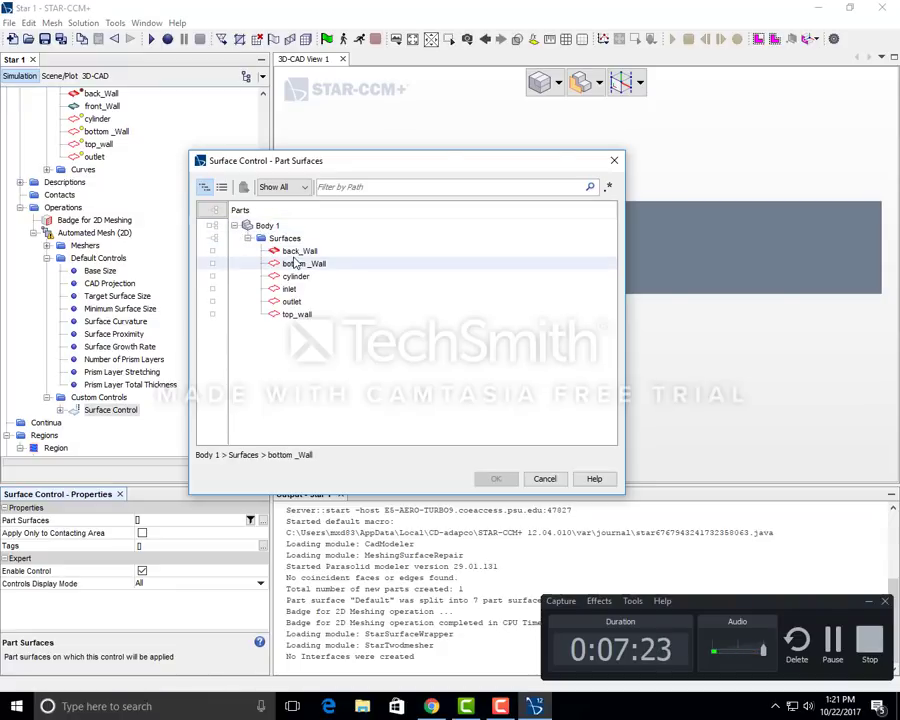
double_click(298, 251)
double_click(303, 263)
click(290, 289)
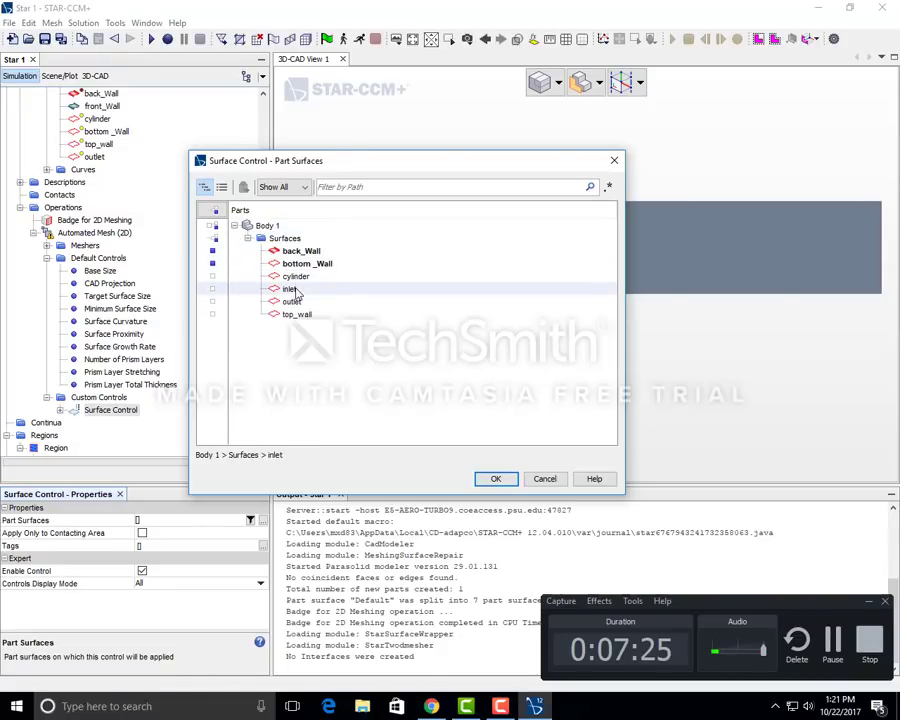
double_click(290, 289)
double_click(292, 301)
double_click(296, 314)
click(495, 479)
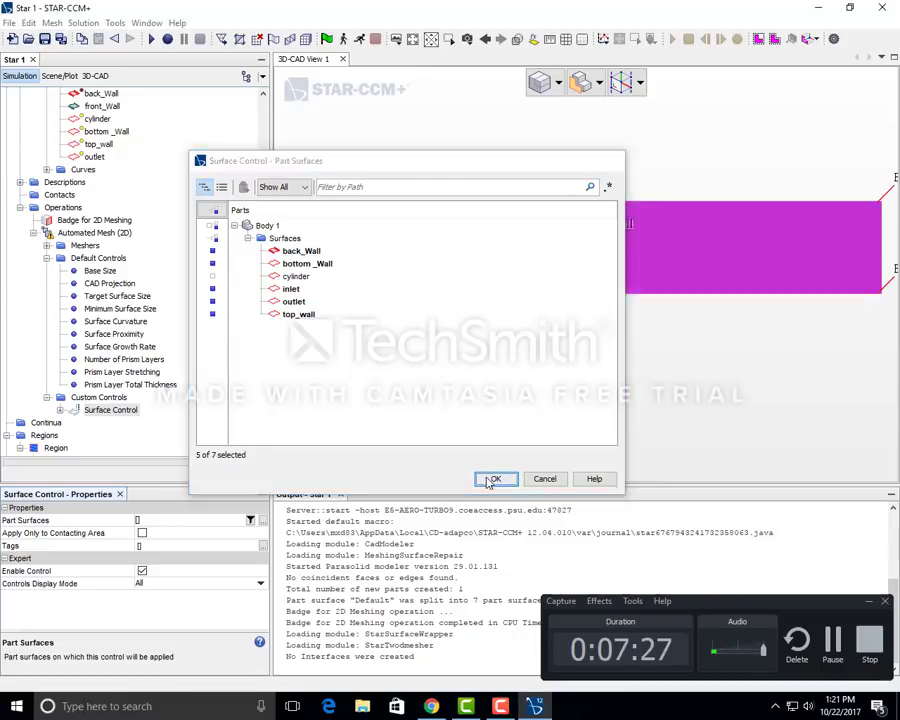
Step: Disable prism layers in the custom surface control
double_click(100, 411)
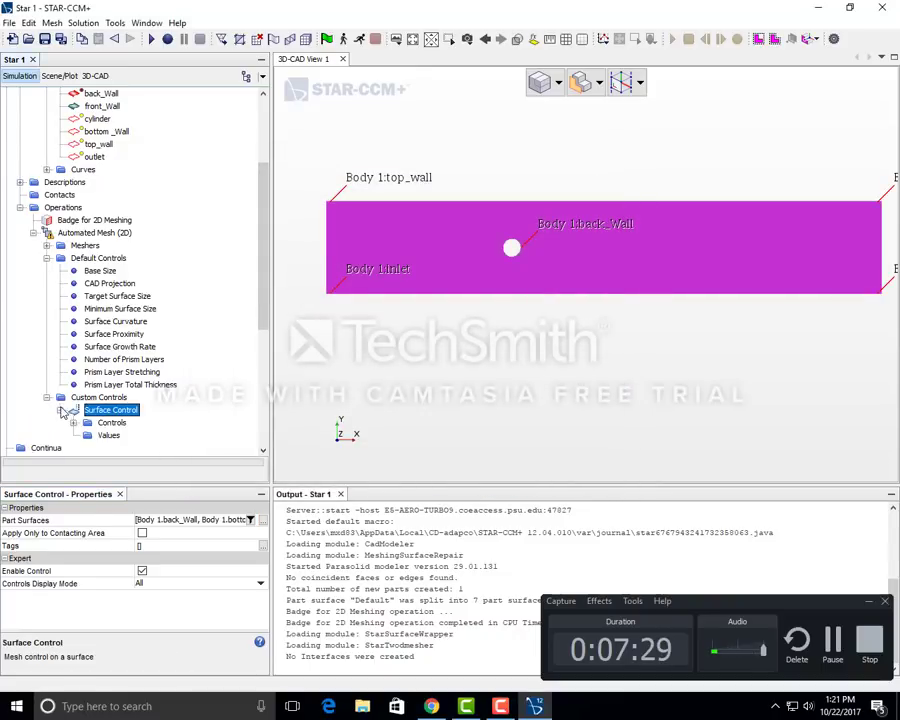
click(74, 423)
scroll(101, 420, down, 2)
click(138, 371)
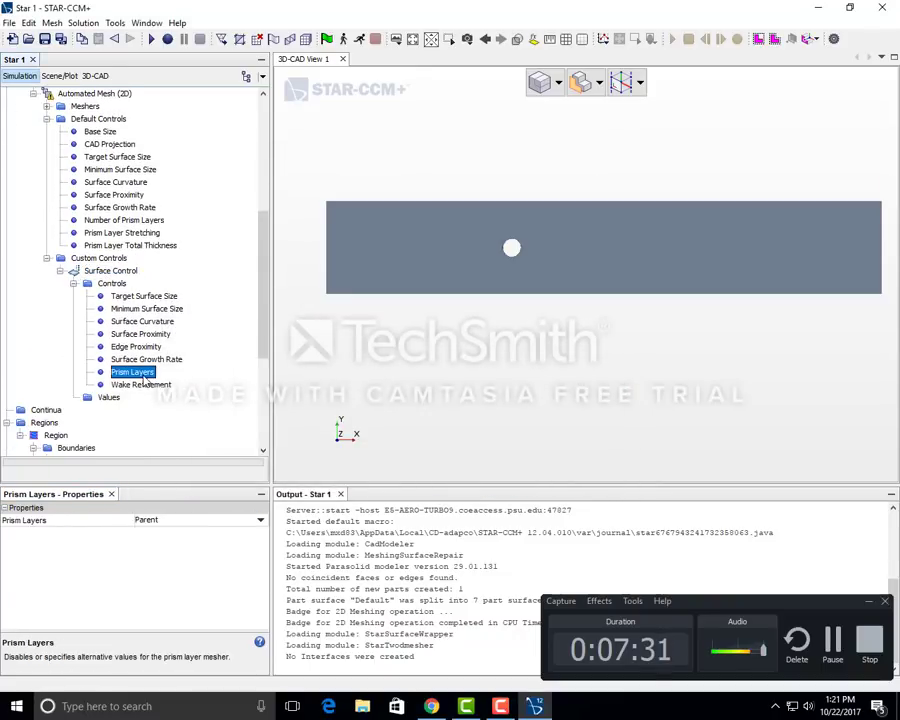
click(200, 520)
click(200, 556)
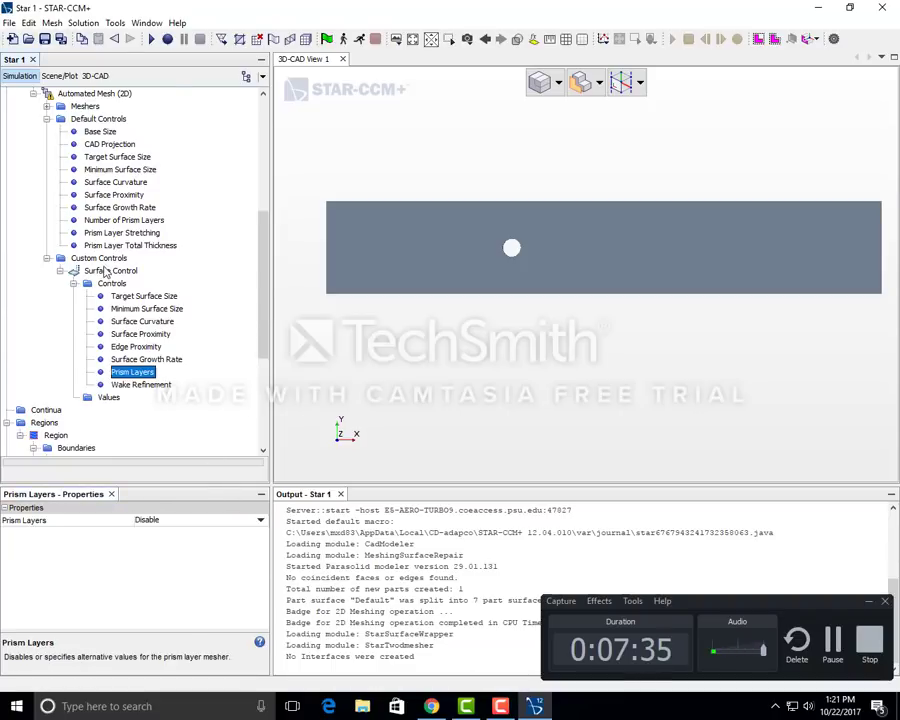
Step: Add a second custom surface control to the Automated Mesh (2D) operation
right_click(110, 259)
mouse_move(170, 273)
click(240, 285)
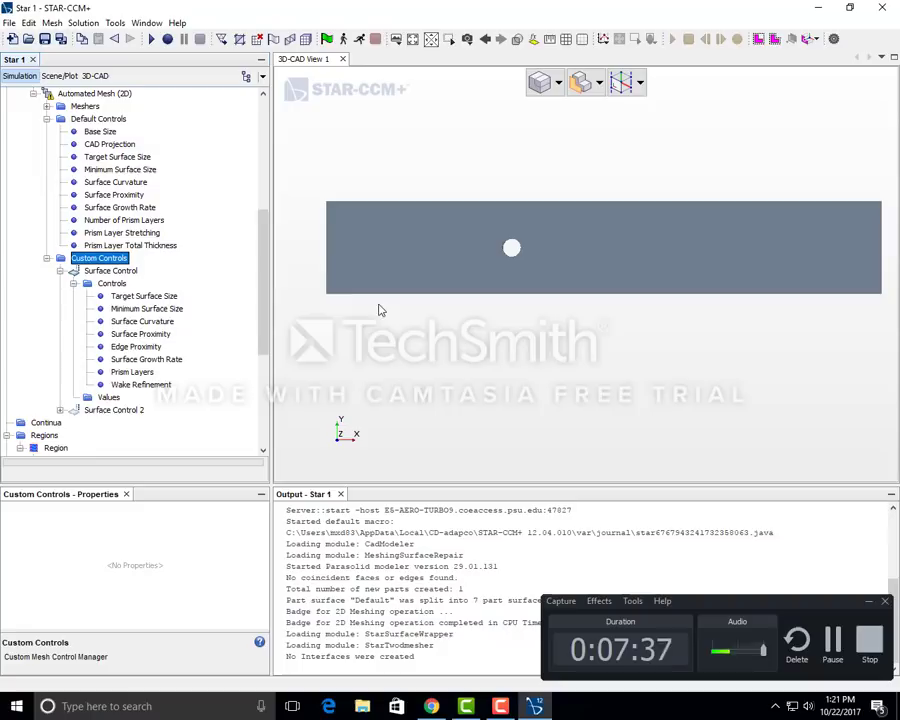
Step: Apply Surface Control 2 to only the cylinder surface of Body 1
click(92, 412)
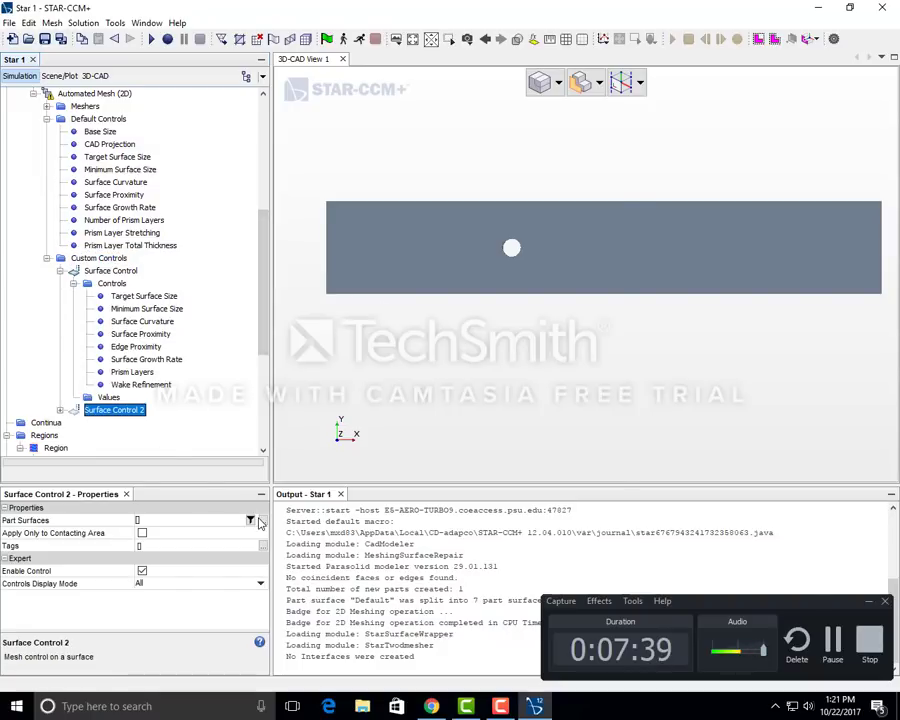
click(262, 520)
double_click(246, 229)
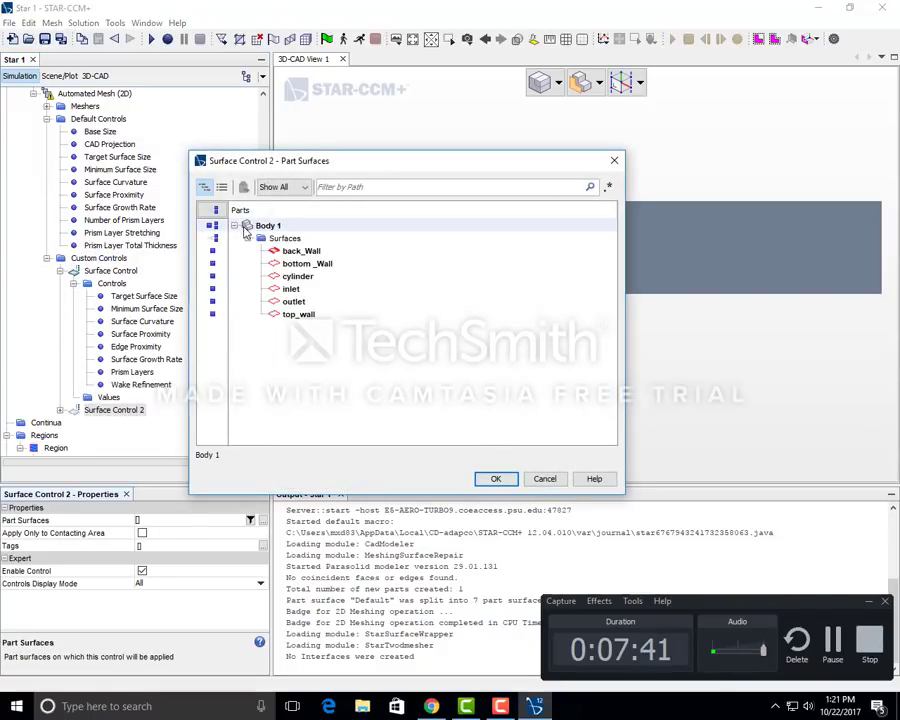
double_click(249, 230)
click(250, 230)
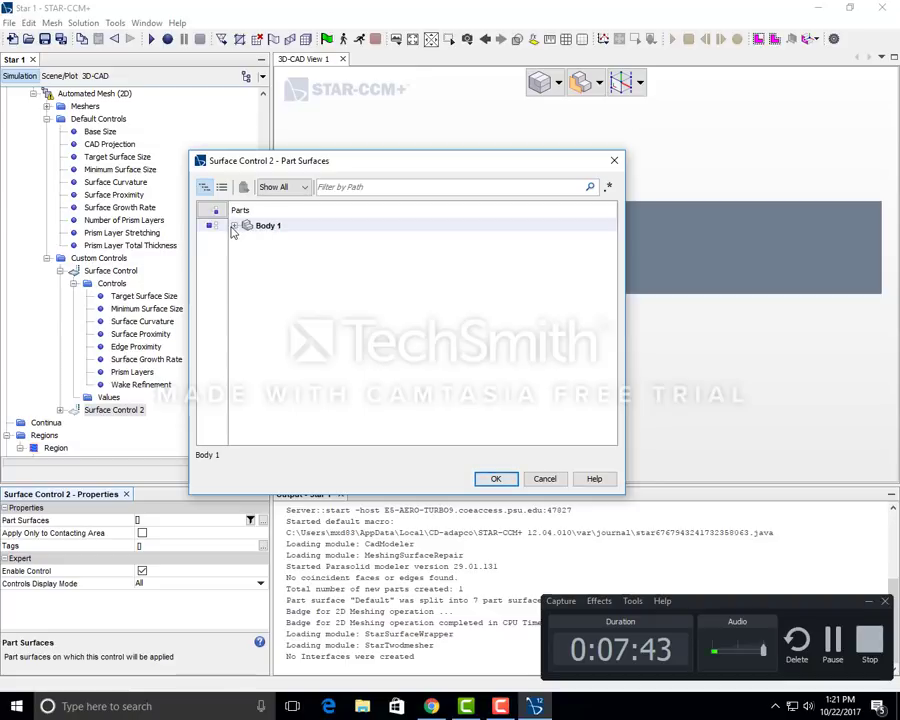
double_click(247, 226)
double_click(249, 231)
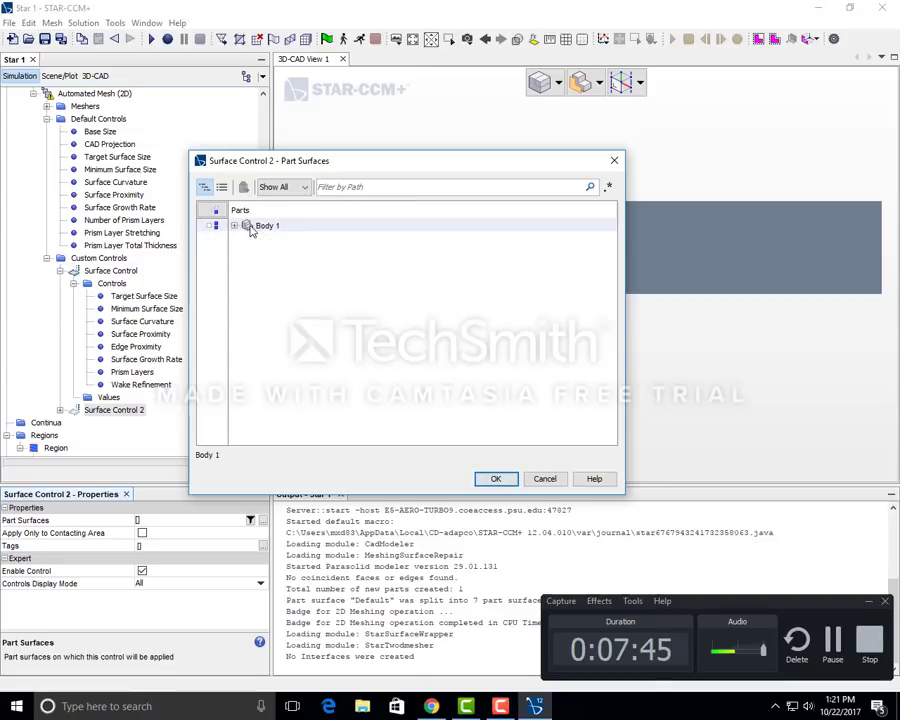
click(234, 226)
click(297, 276)
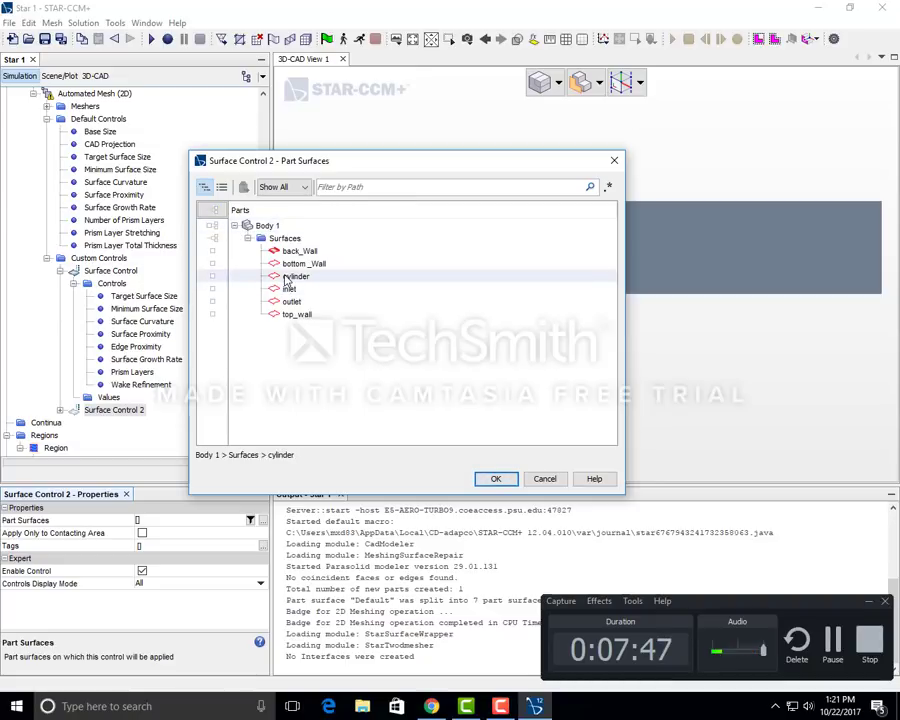
click(481, 479)
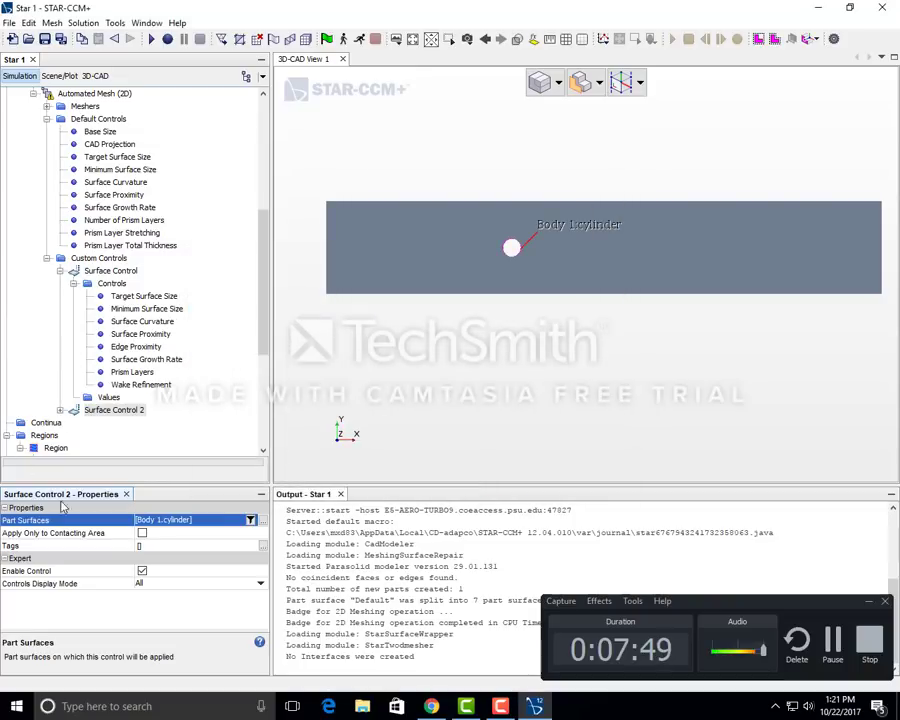
Step: Switch the target surface size of Surface Control 2 from the parent setting to Custom
right_click(102, 412)
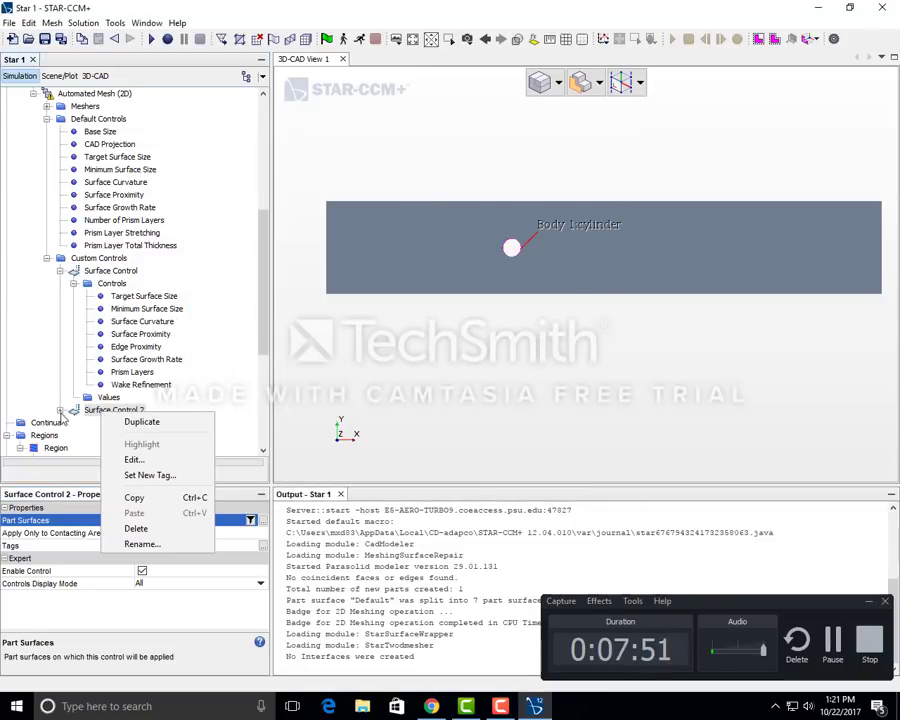
click(60, 410)
click(60, 410)
click(73, 422)
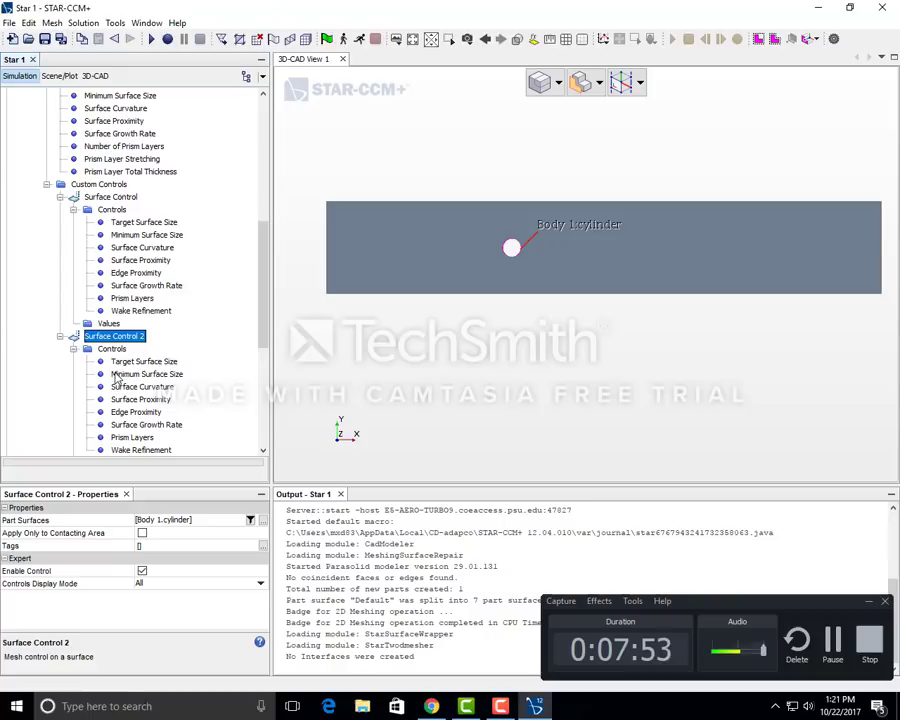
click(140, 361)
click(177, 527)
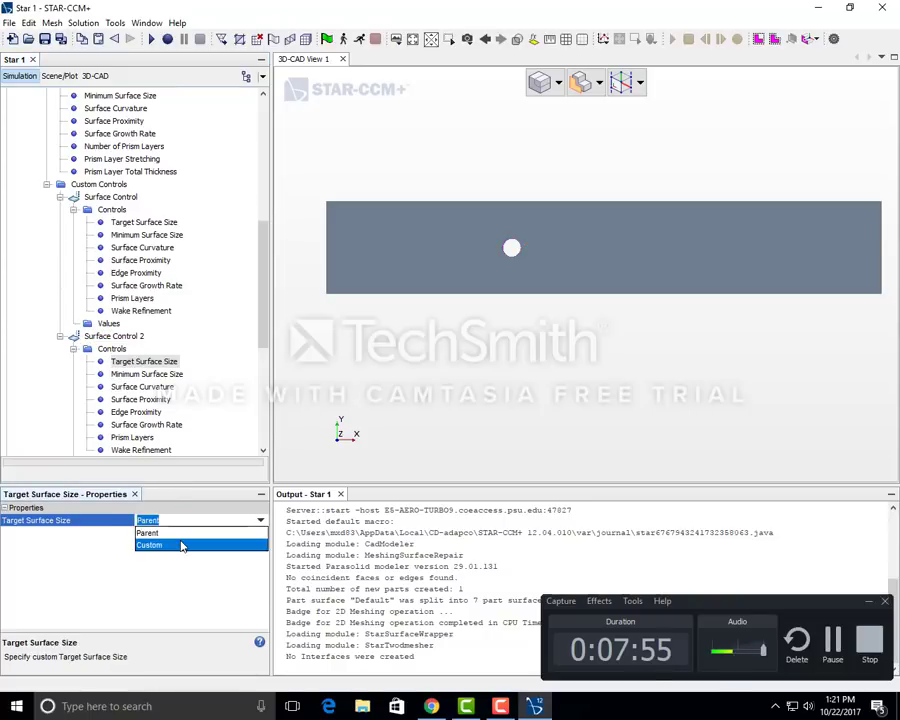
click(185, 542)
Step: Set the custom target surface size of Surface Control 2 to an absolute size of 0.0015 m
scroll(180, 330, down, 5)
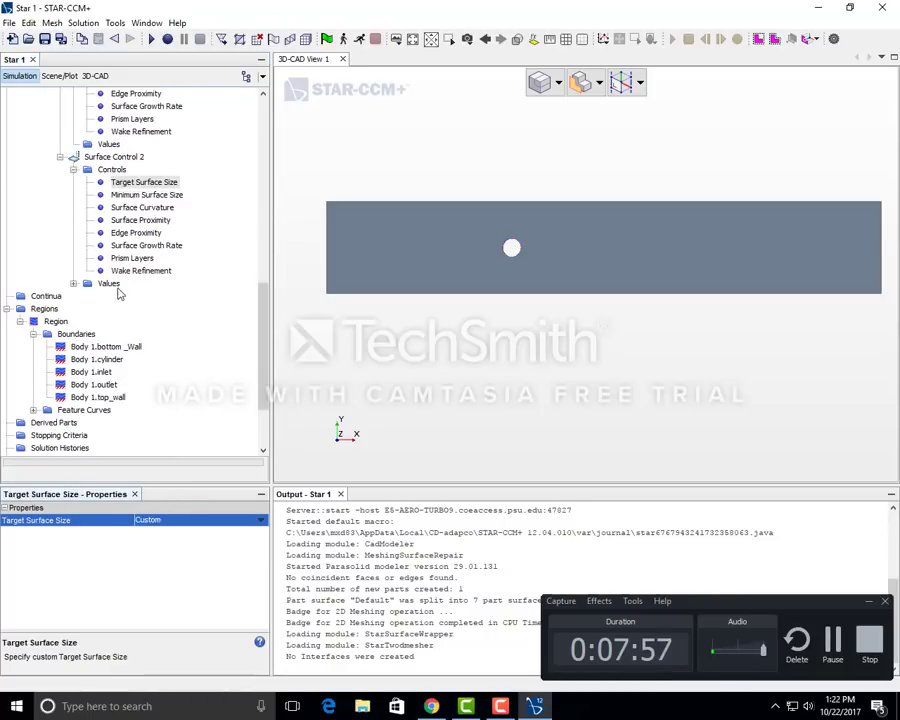
click(109, 284)
click(73, 284)
click(128, 296)
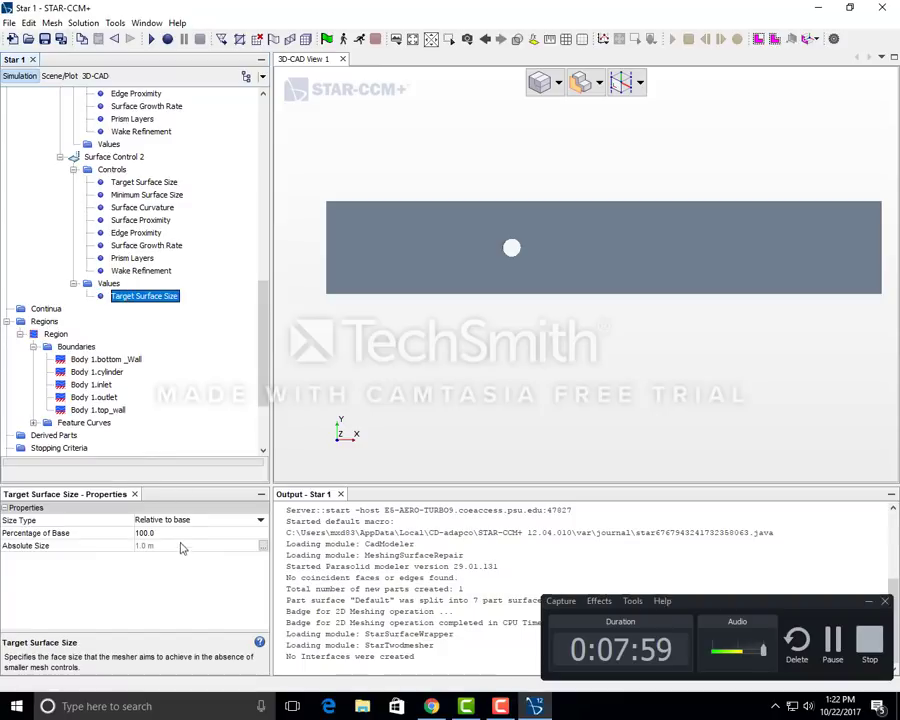
click(187, 520)
click(184, 546)
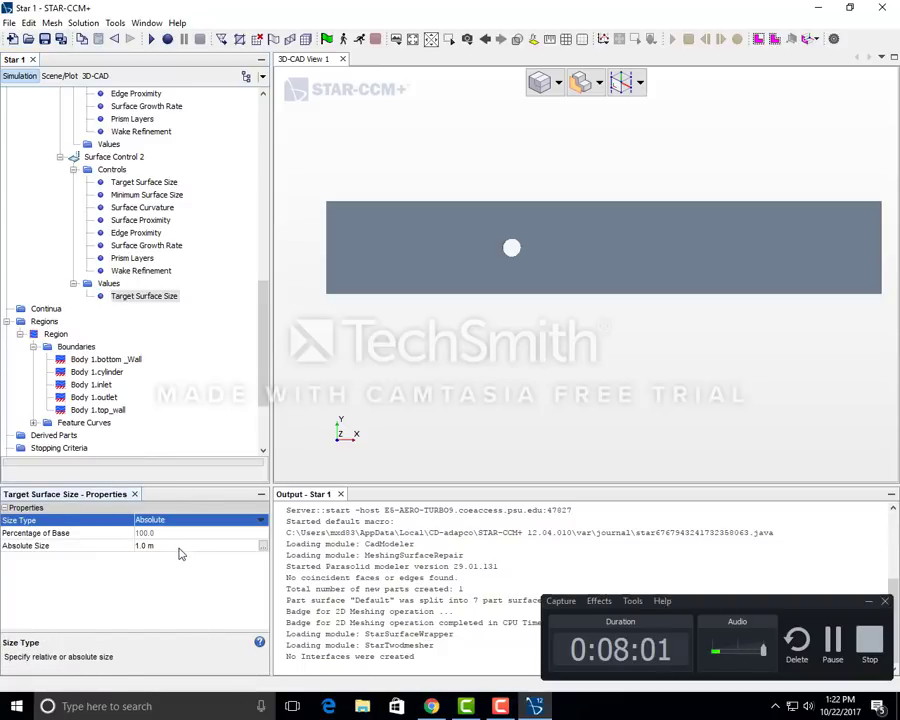
click(179, 546)
text(0.001)
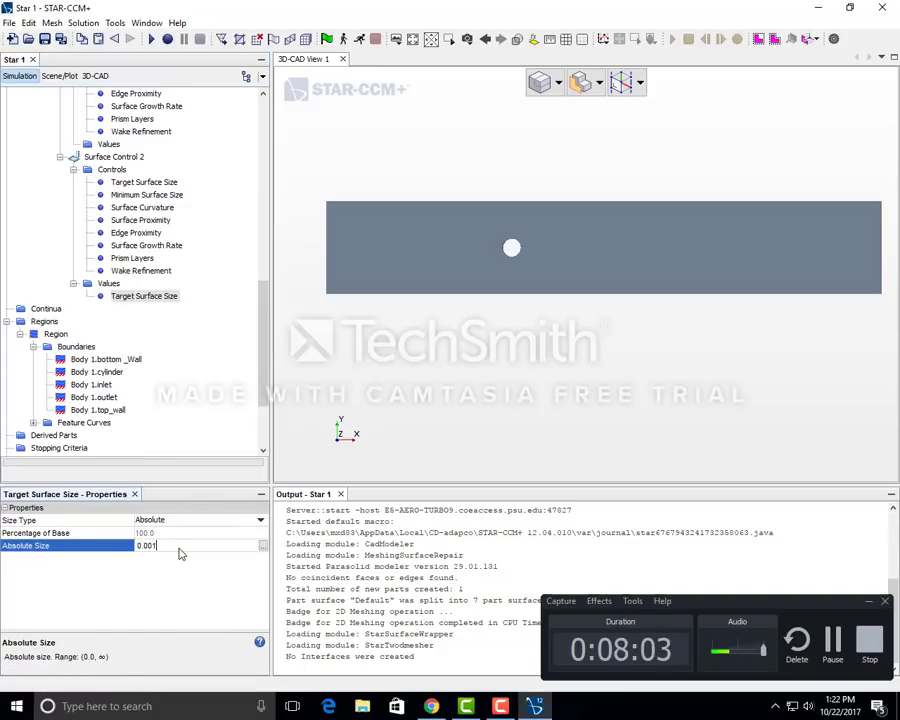
text(5 m)
key(Return)
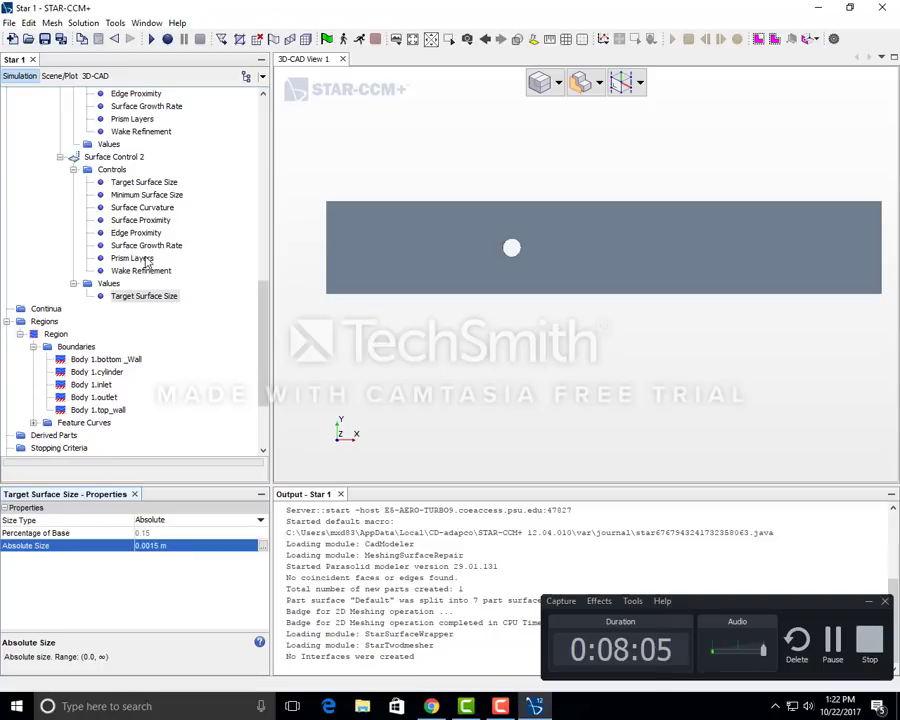
Step: Execute the Automated Mesh (2D) operation and display the result in a new mesh scene
scroll(171, 317, up, 11)
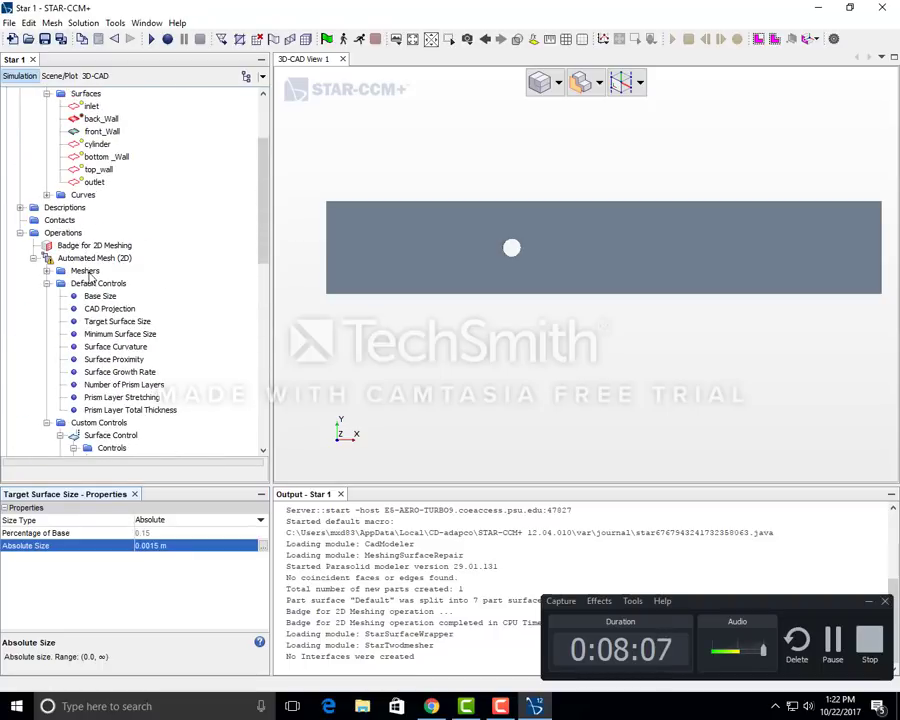
right_click(105, 259)
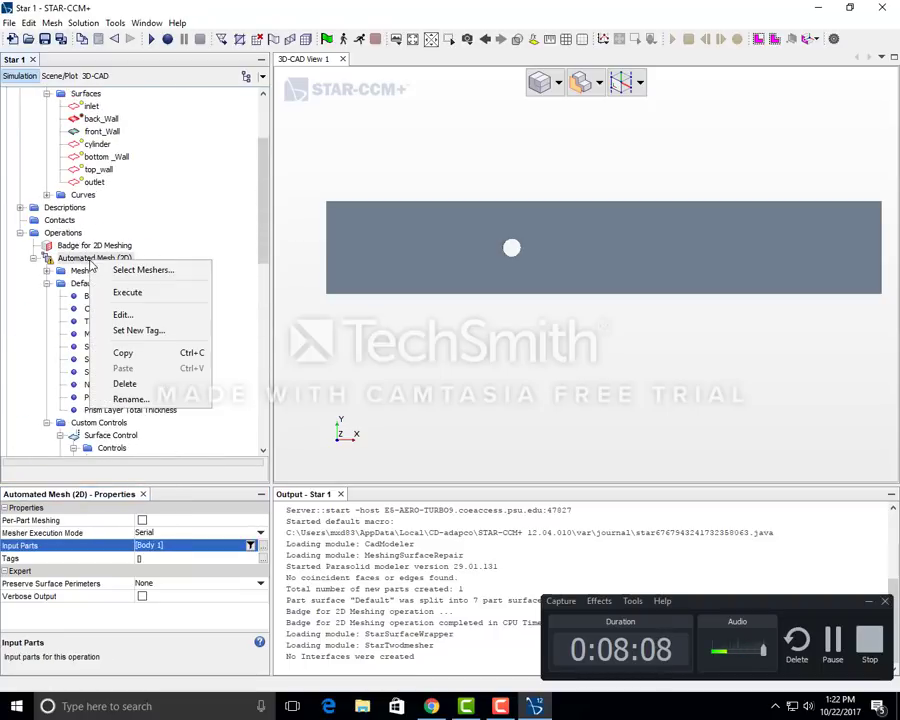
click(128, 293)
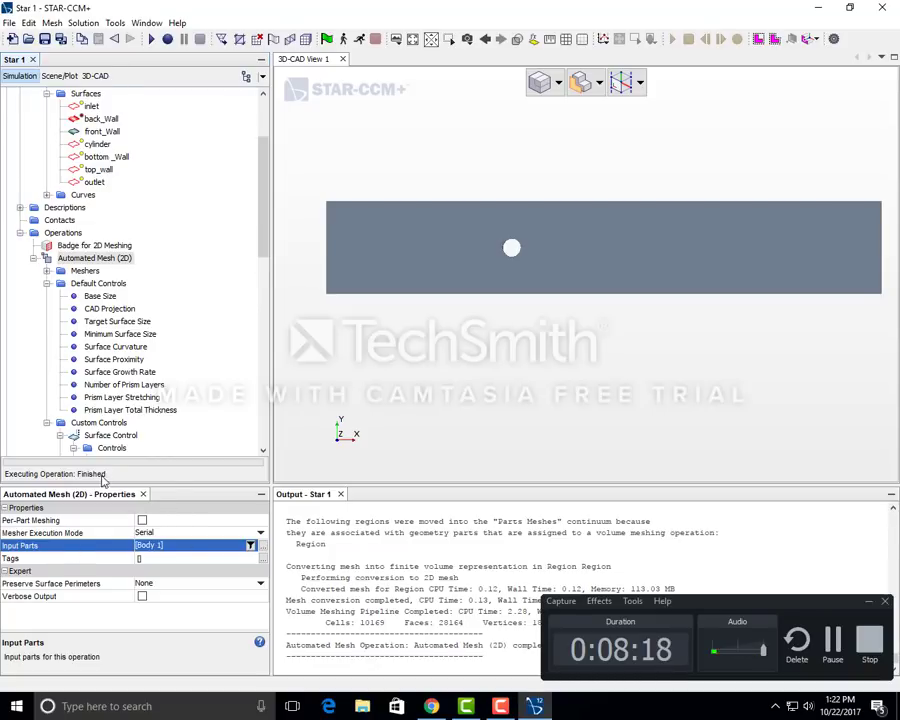
click(396, 39)
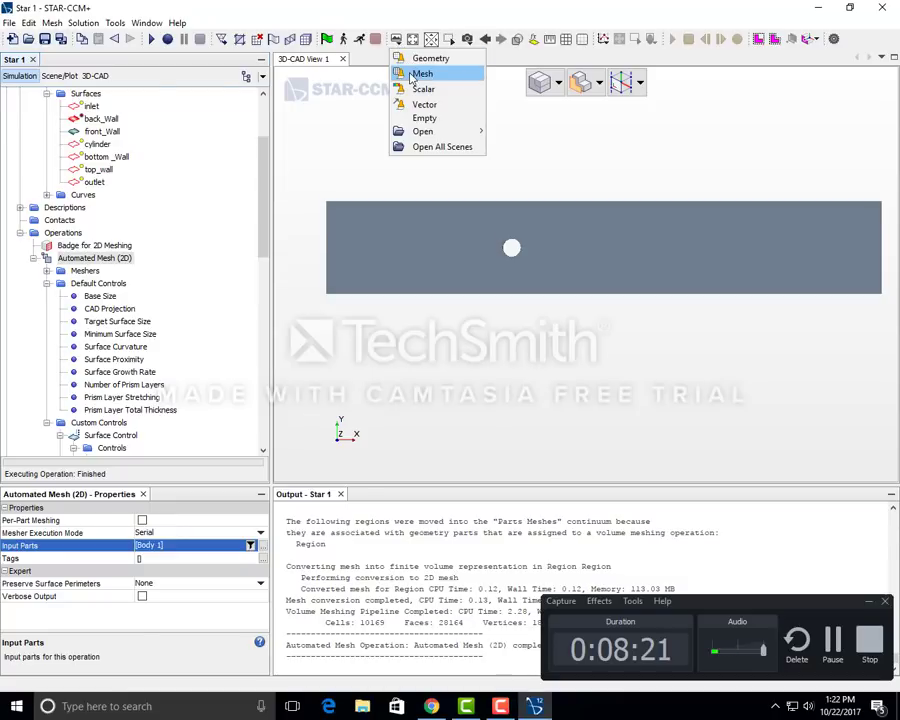
click(423, 74)
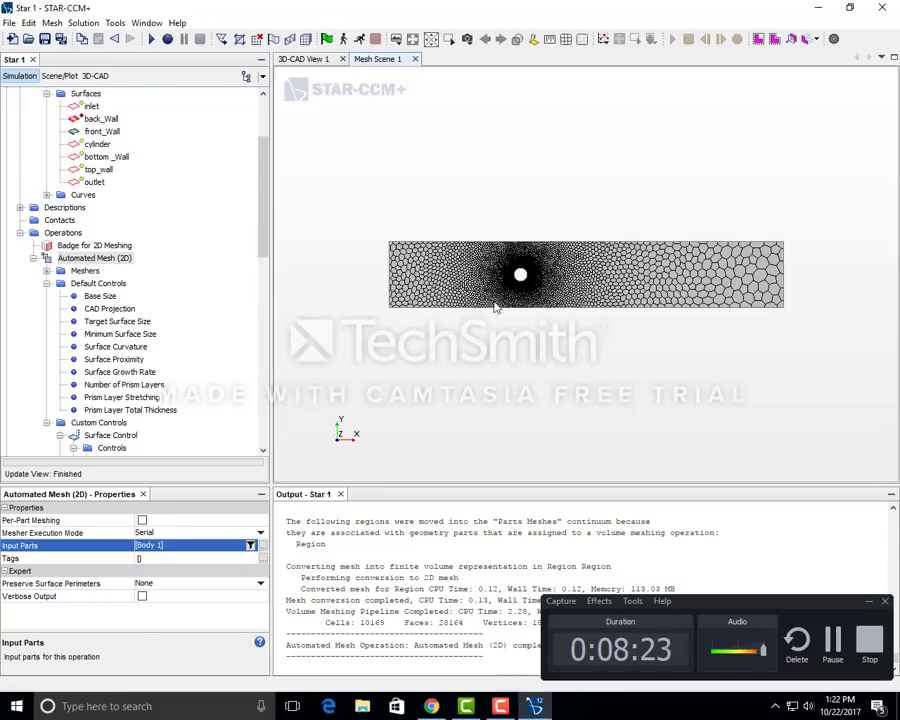
Step: Examine the prism layers around the cylinder and the polygonal mesh across the whole channel
scroll(497, 284, up, 6)
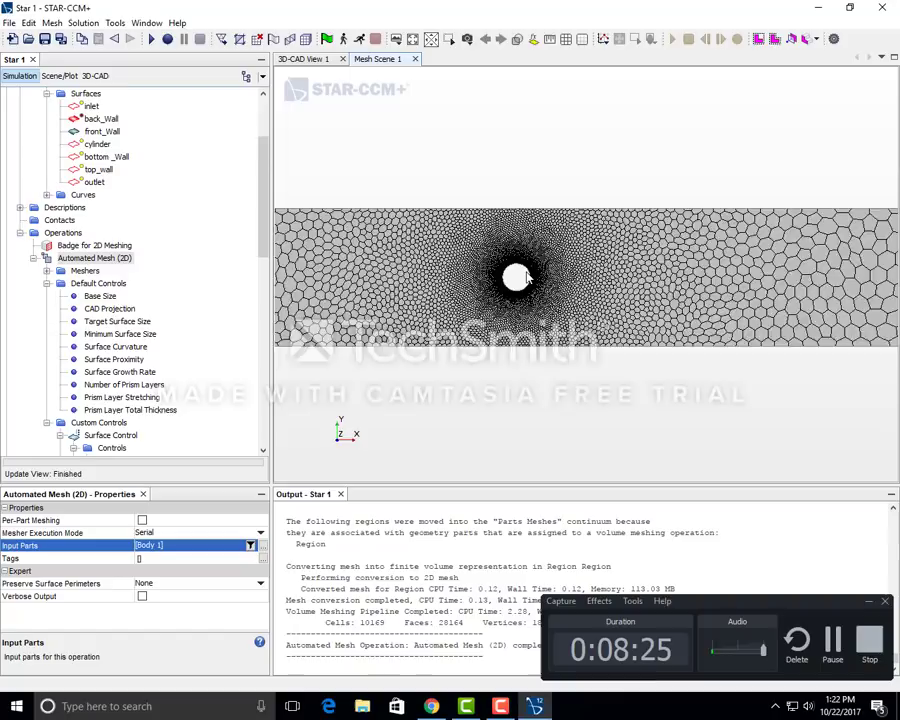
scroll(542, 257, up, 6)
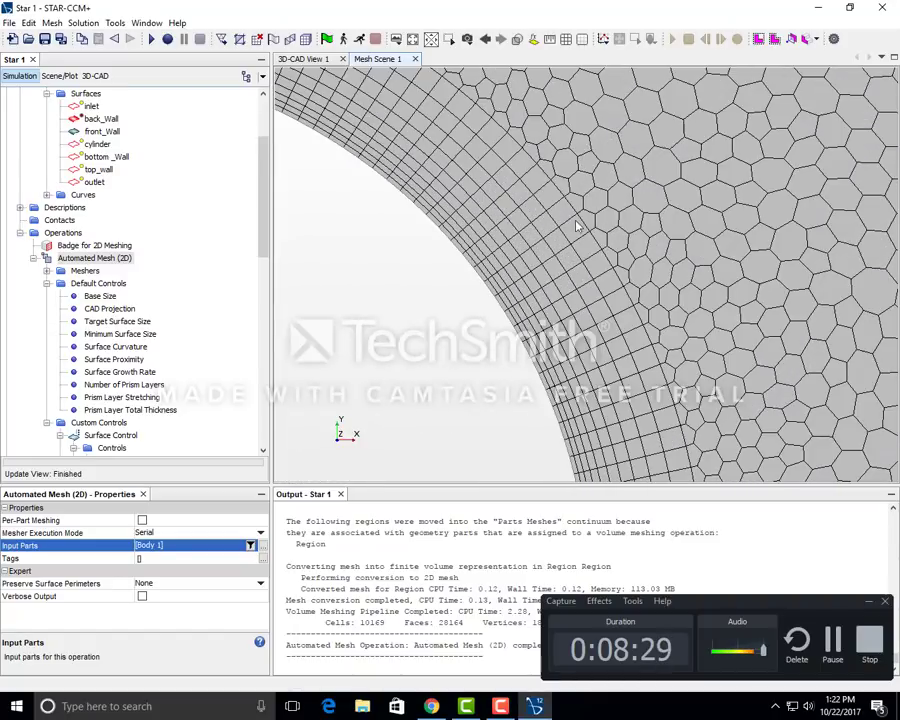
scroll(494, 289, up, 2)
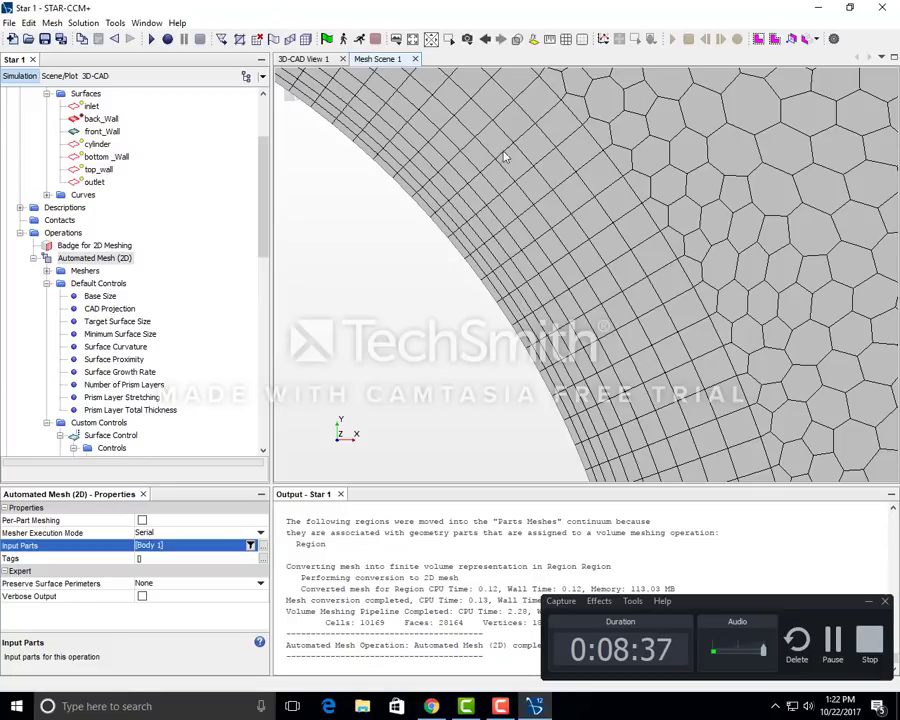
scroll(618, 268, down, 5)
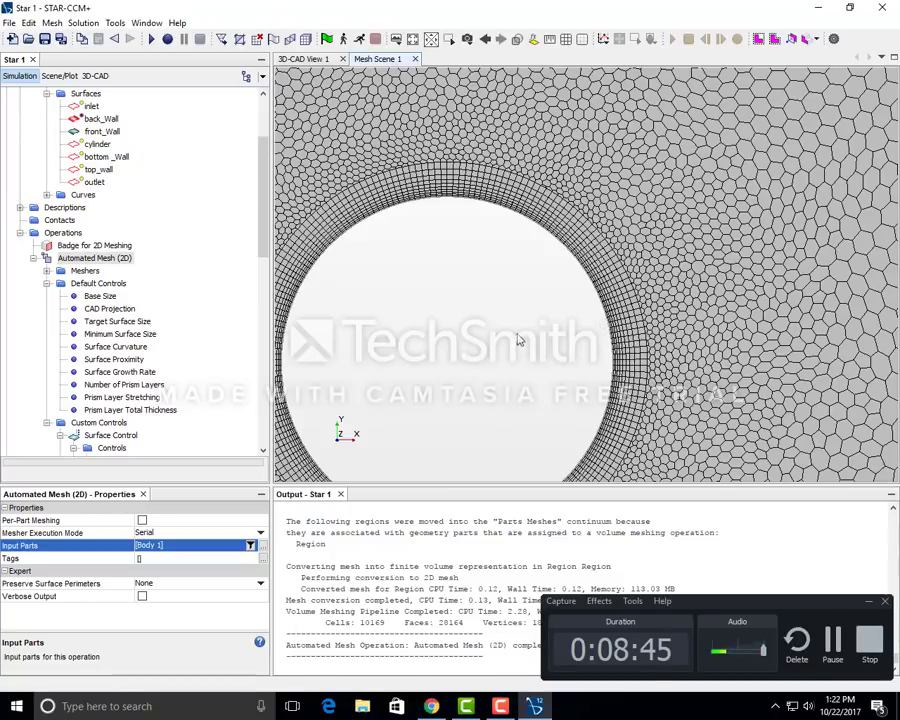
scroll(518, 336, down, 5)
scroll(522, 333, down, 6)
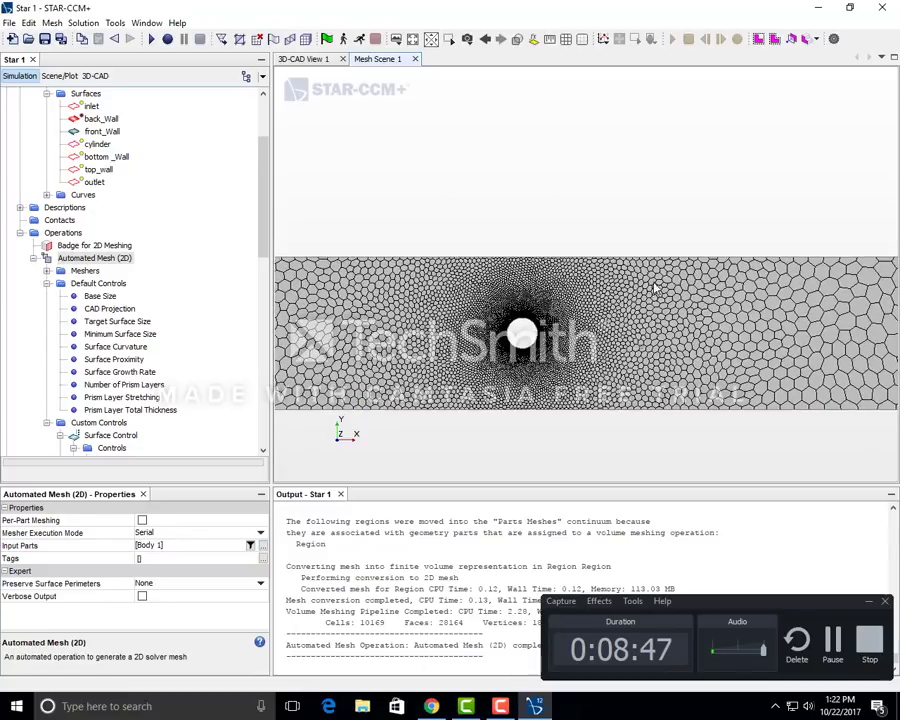
middle_drag(693, 343, 603, 316)
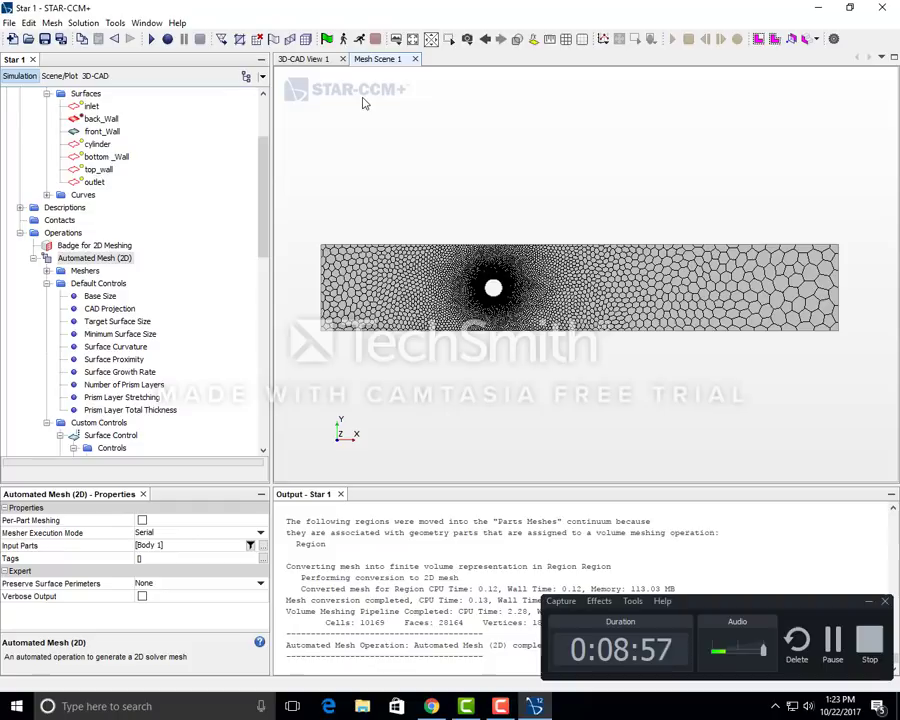
Step: Save the simulation to the Desktop as star_flow
scroll(258, 190, down, 2)
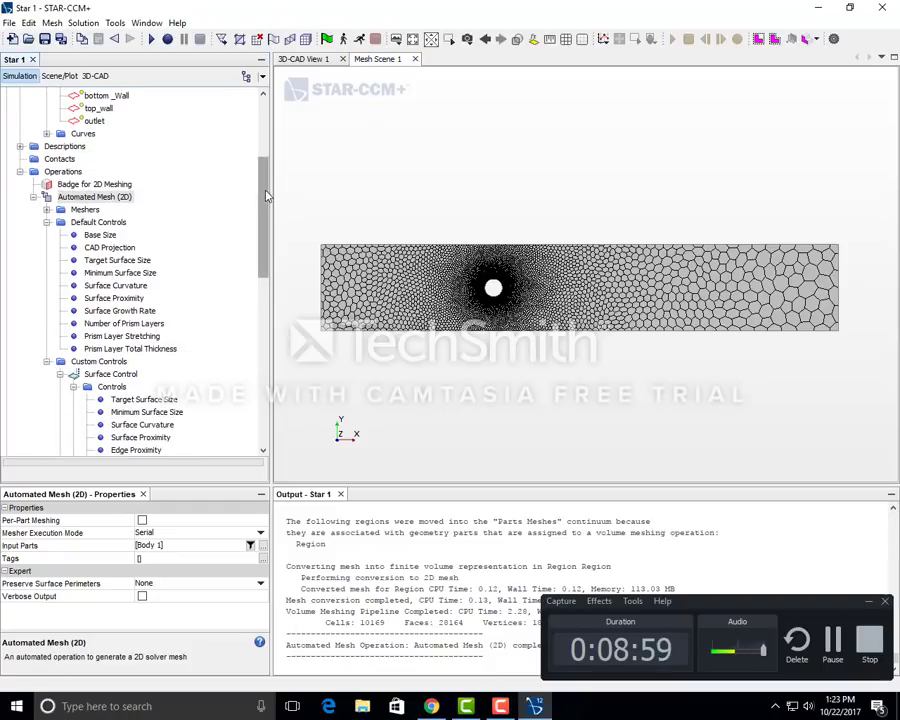
click(45, 40)
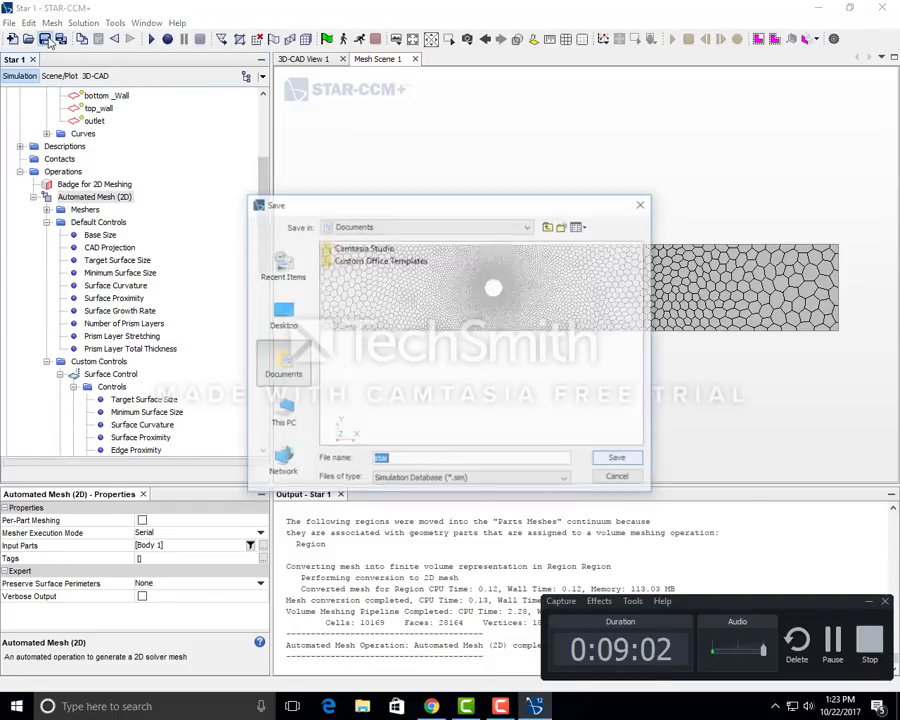
click(281, 313)
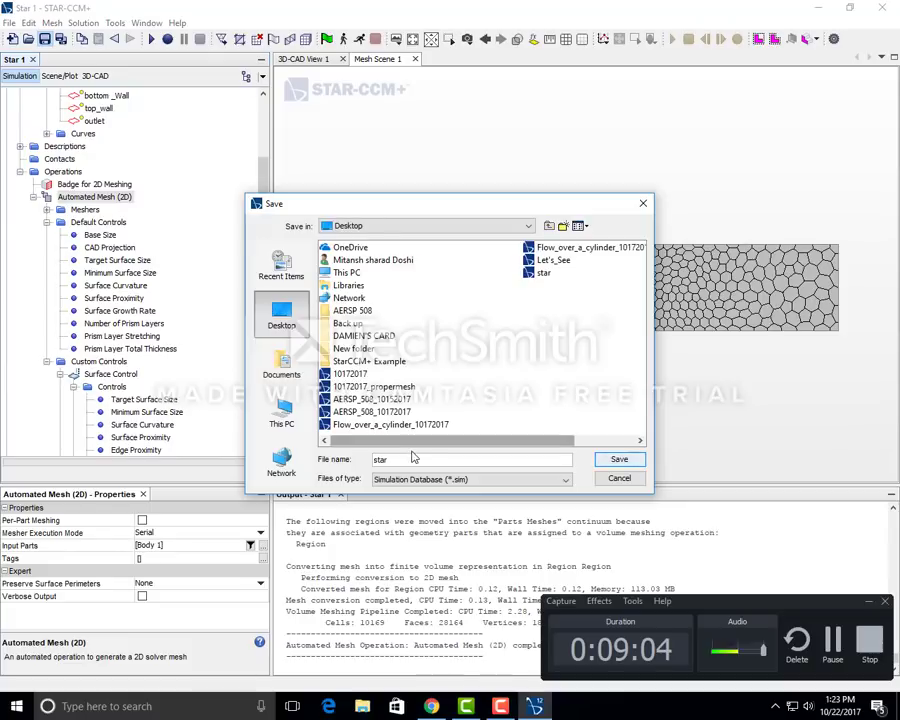
click(413, 457)
key(BackSpace)
key(BackSpace)
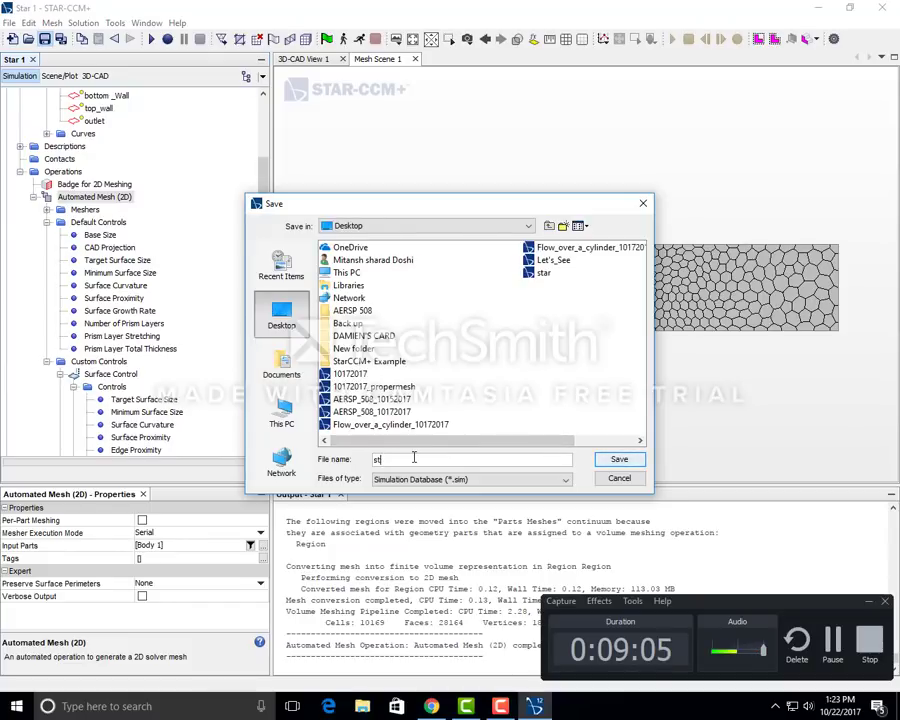
text(a)
text(r_c)
text(low)
key(Return)
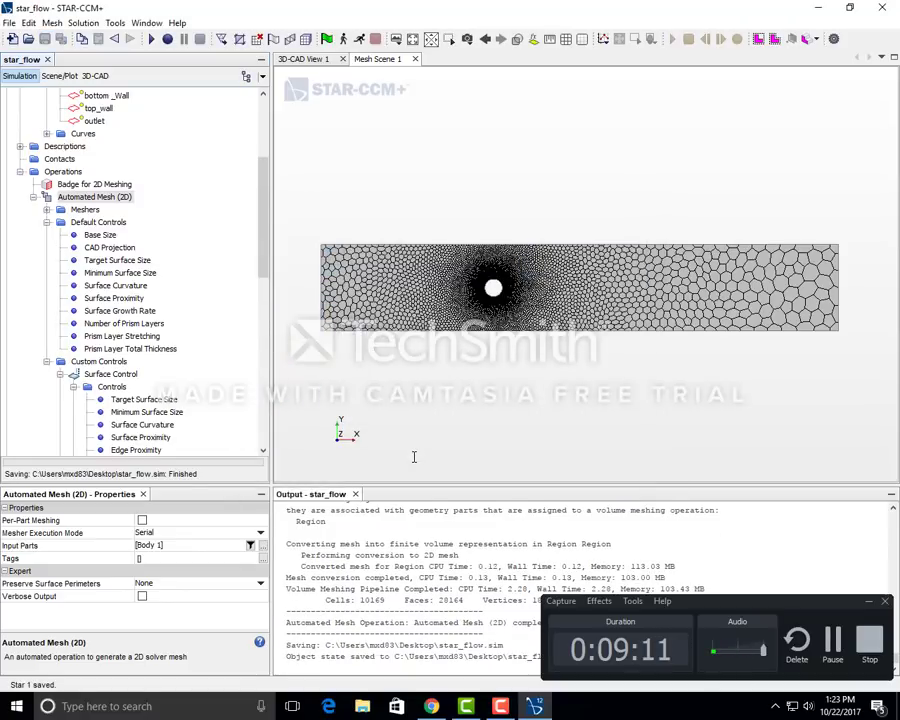
Step: Set the boundary type of the region's Body 1.bottom _Wall to Symmetry Plane
scroll(130, 277, down, 5)
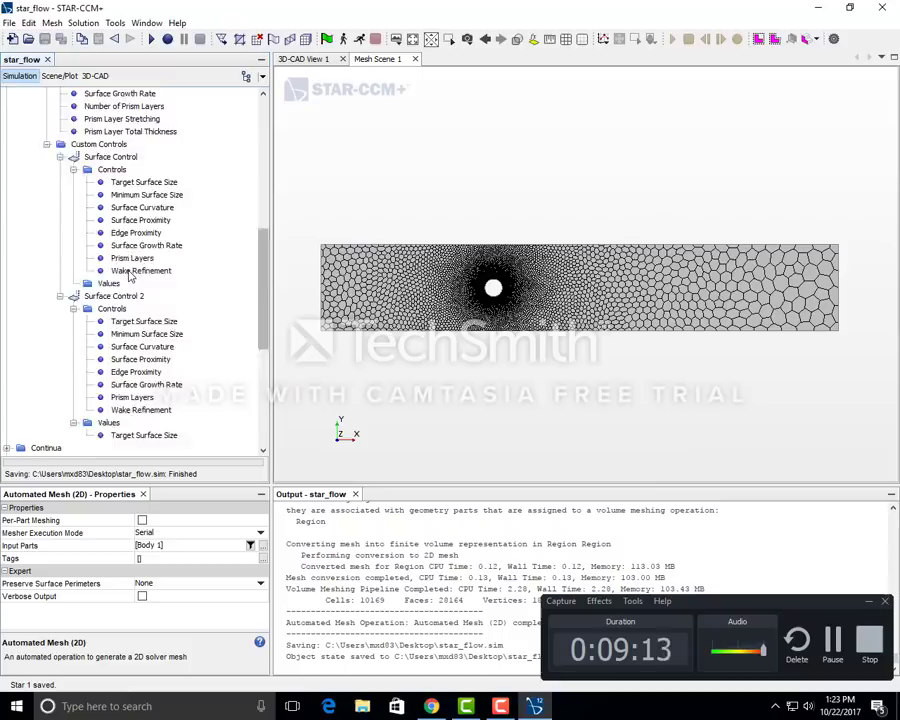
scroll(92, 295, down, 5)
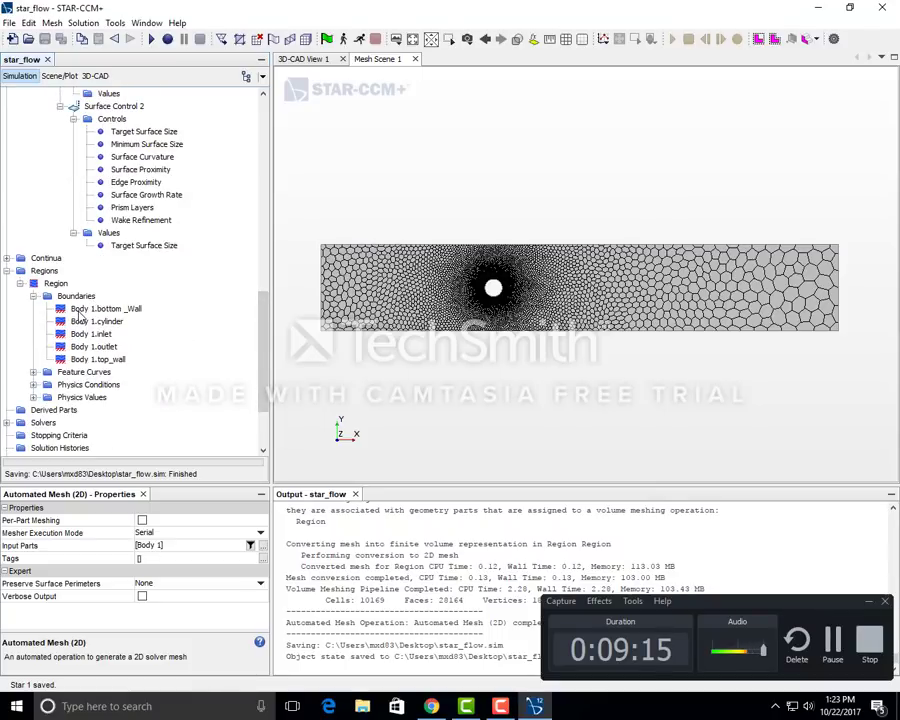
click(88, 309)
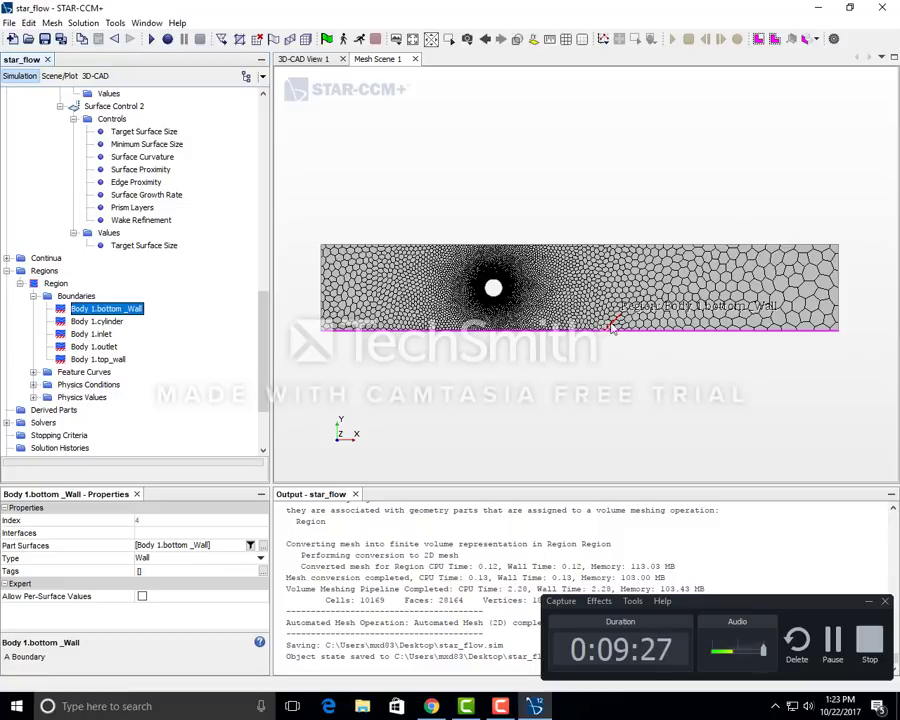
click(207, 559)
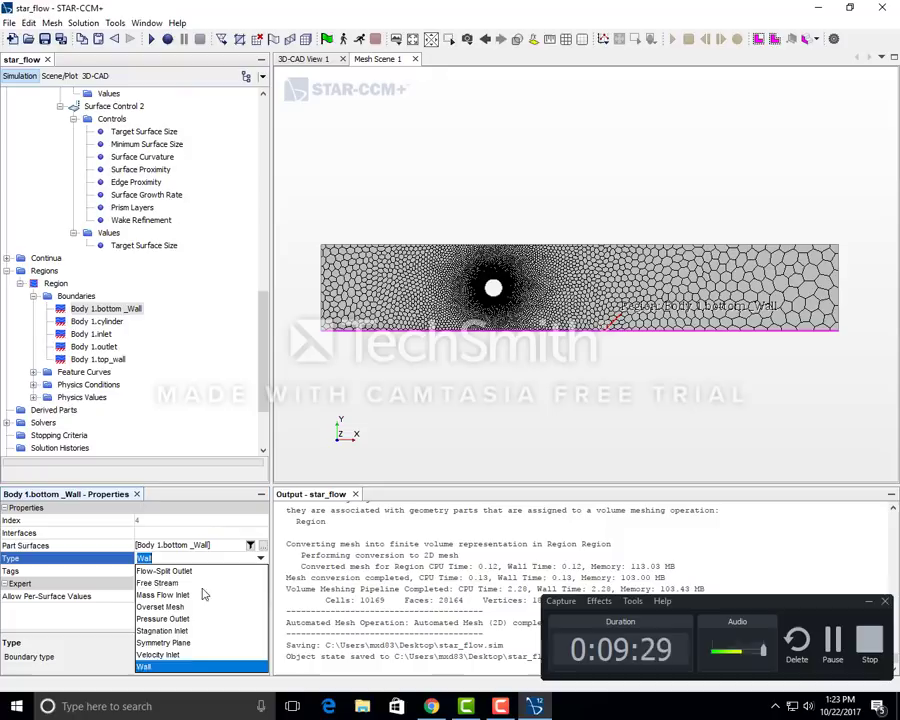
click(188, 644)
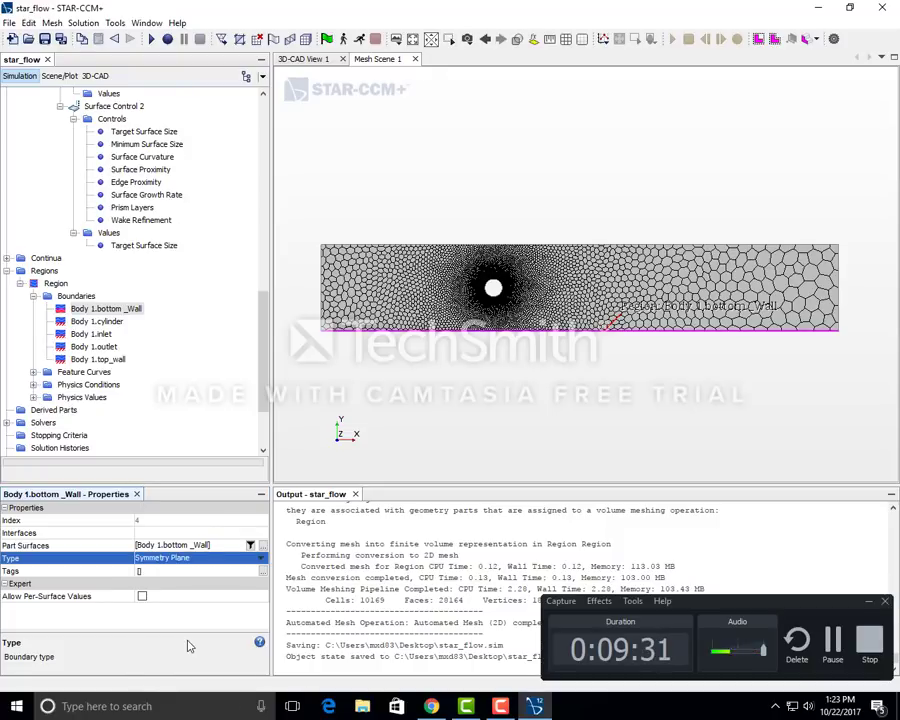
Step: Change the Body 1.inlet boundary of the region to the Velocity Inlet type
click(97, 322)
click(102, 336)
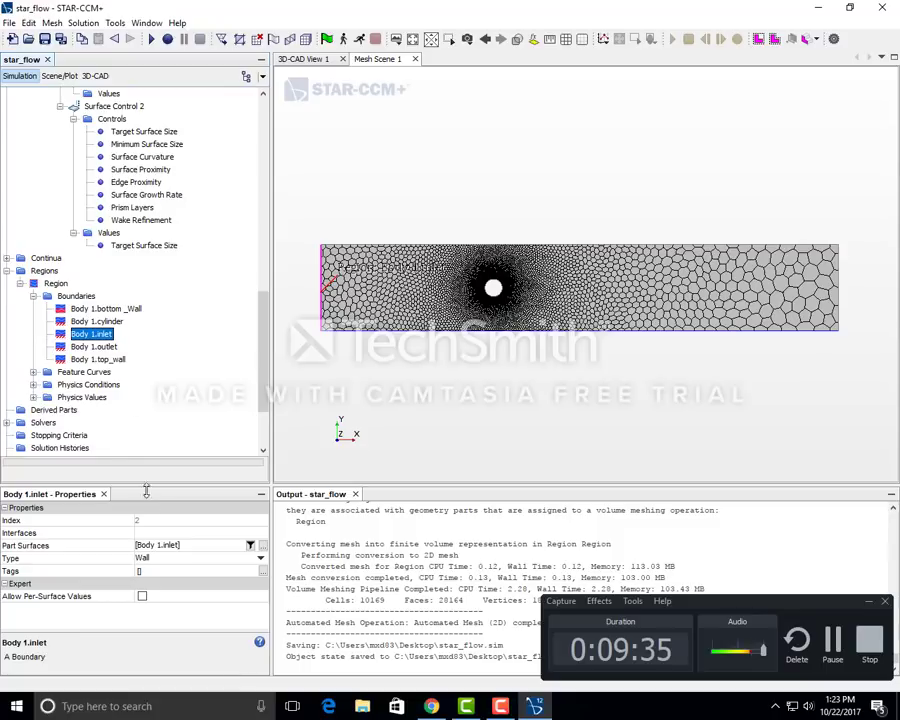
click(170, 560)
click(180, 654)
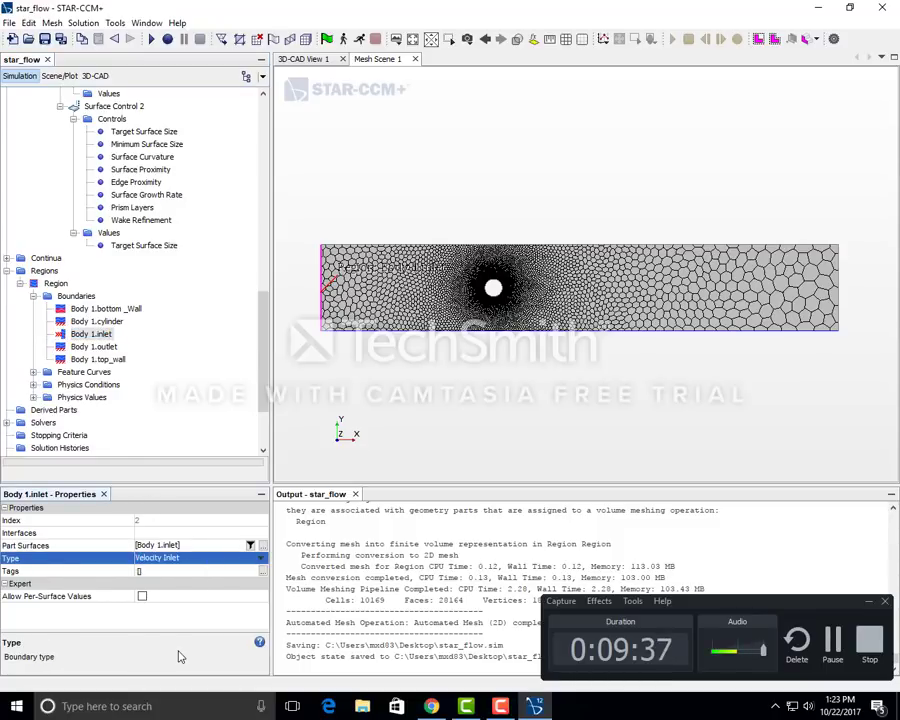
Step: Change the Body 1.outlet boundary of the region to the Pressure Outlet type
click(90, 346)
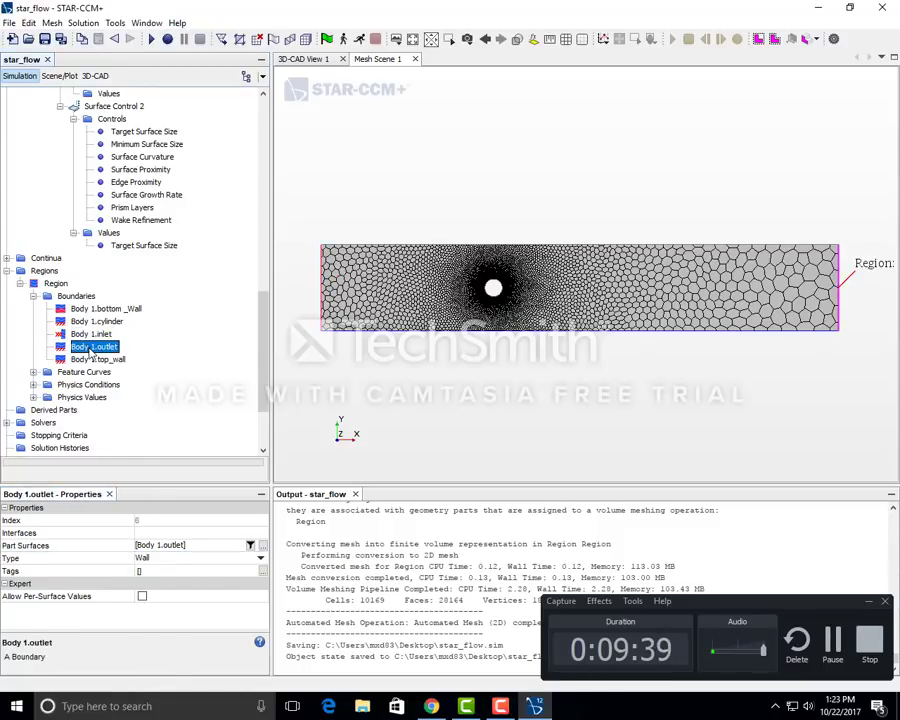
click(239, 557)
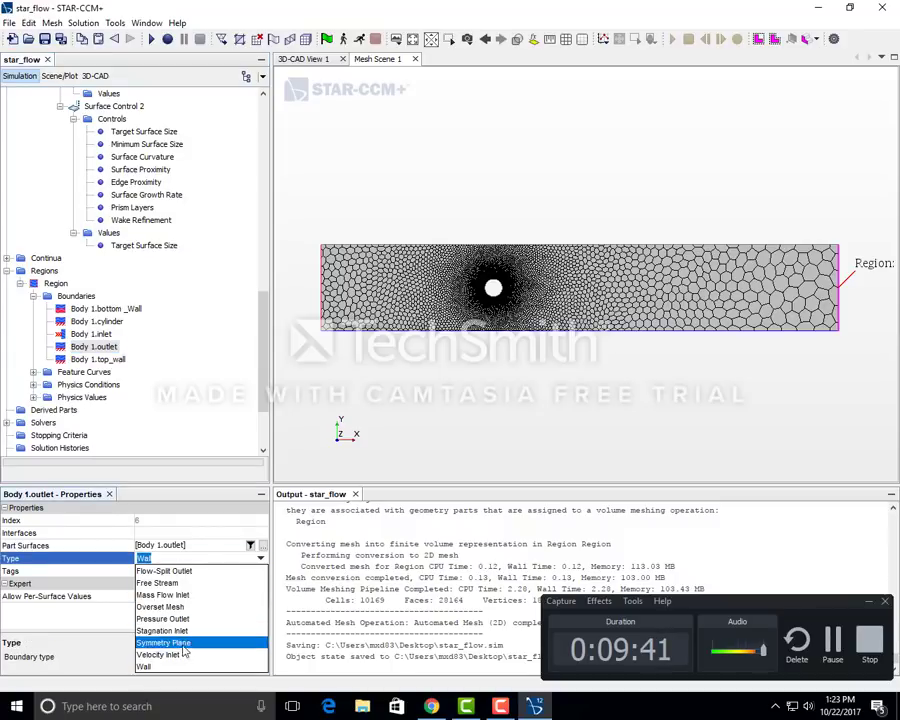
click(188, 619)
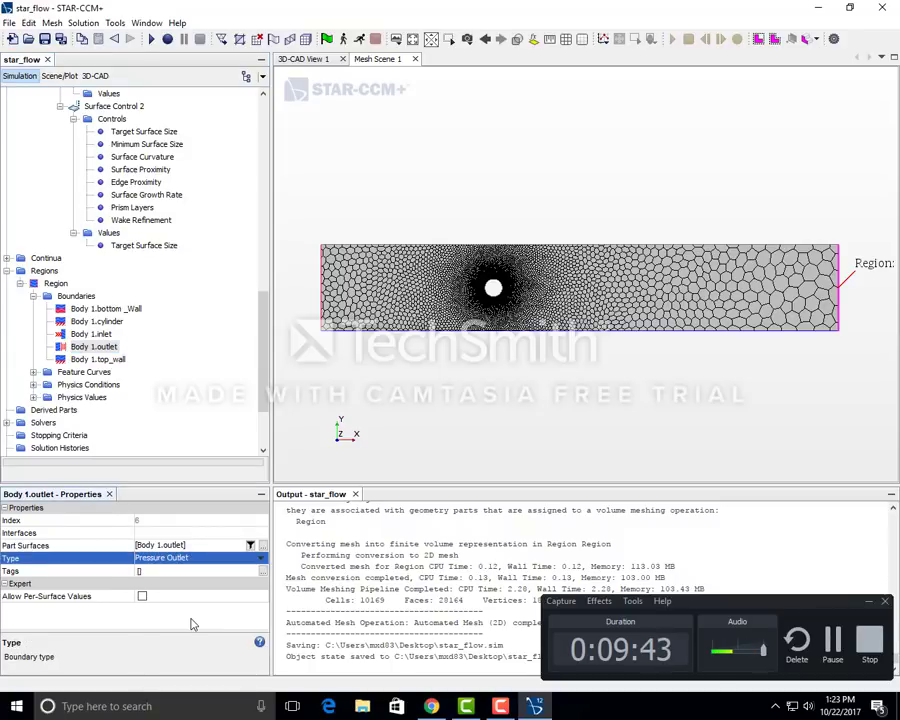
Step: Set the boundary type of the region's Body 1.top_wall to Symmetry Plane
click(98, 359)
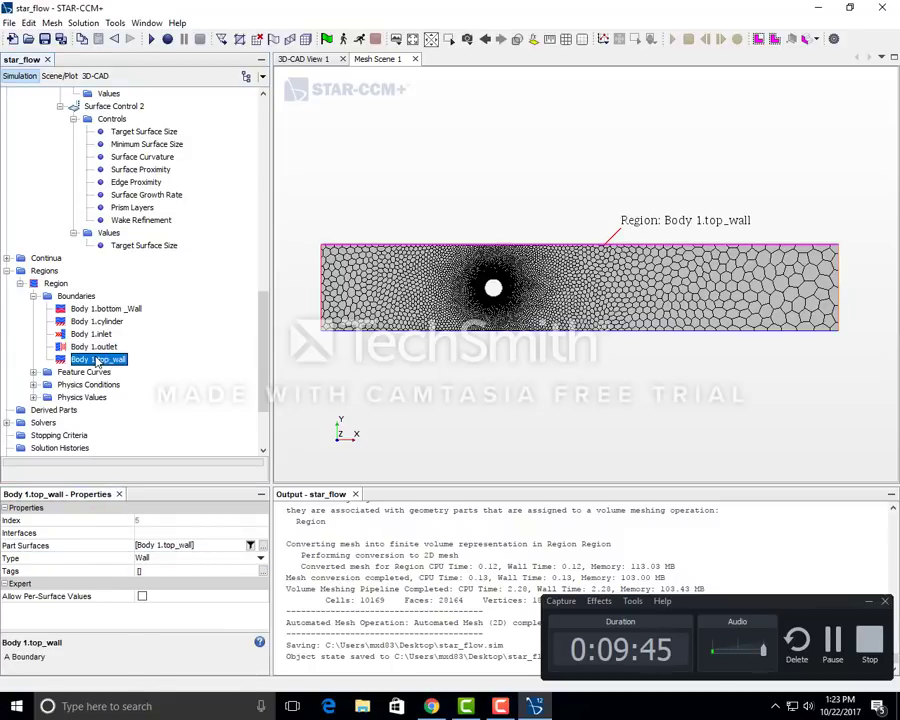
click(200, 559)
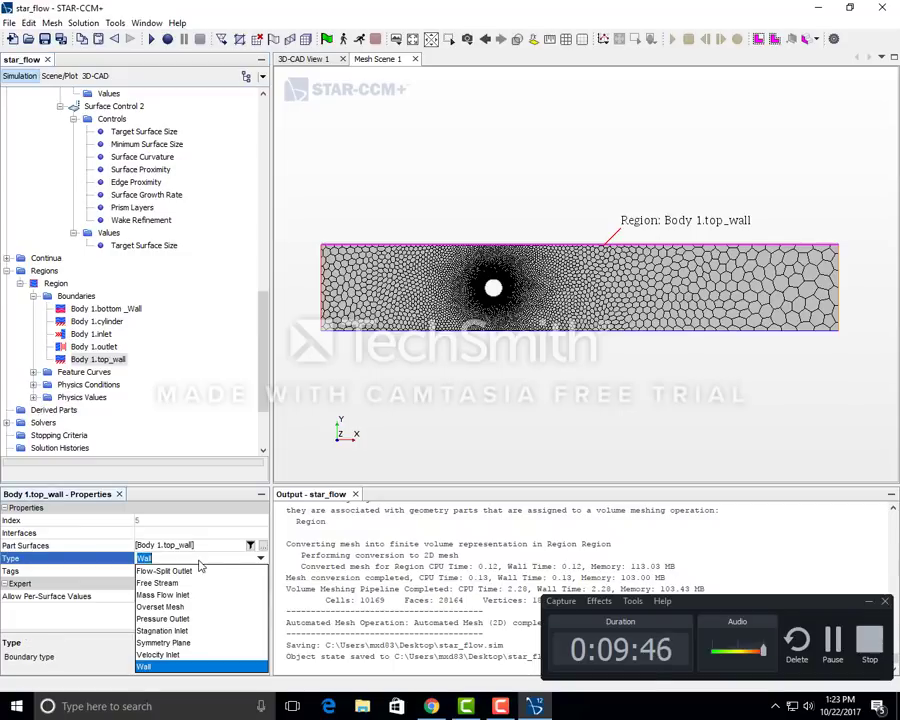
click(207, 643)
click(115, 397)
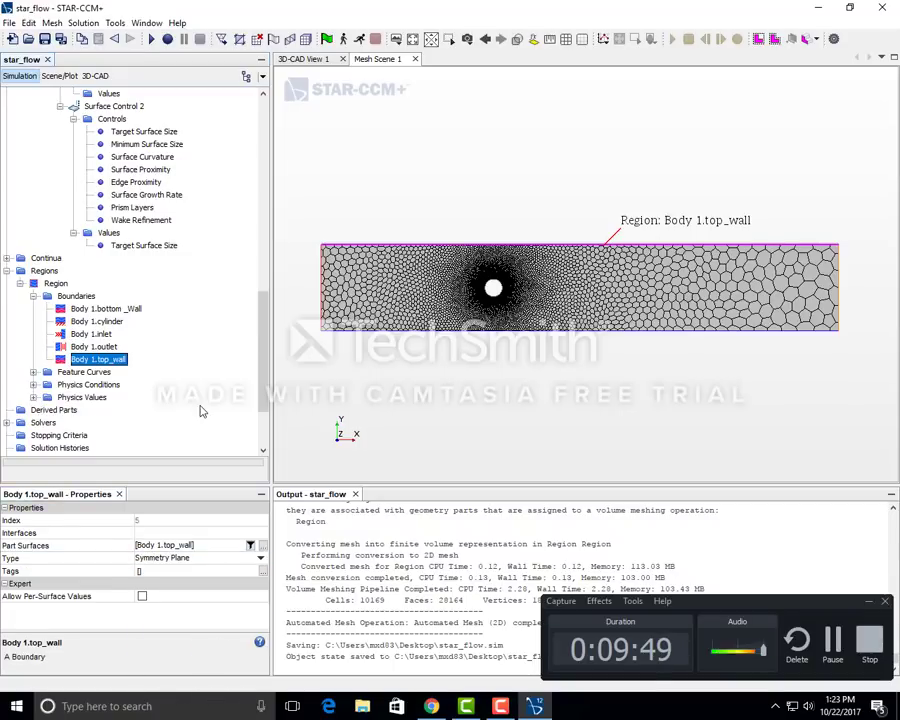
Step: Select the Steady, Liquid, Segregated Flow, Constant Density and Laminar models for the Physics 1 continuum
click(7, 258)
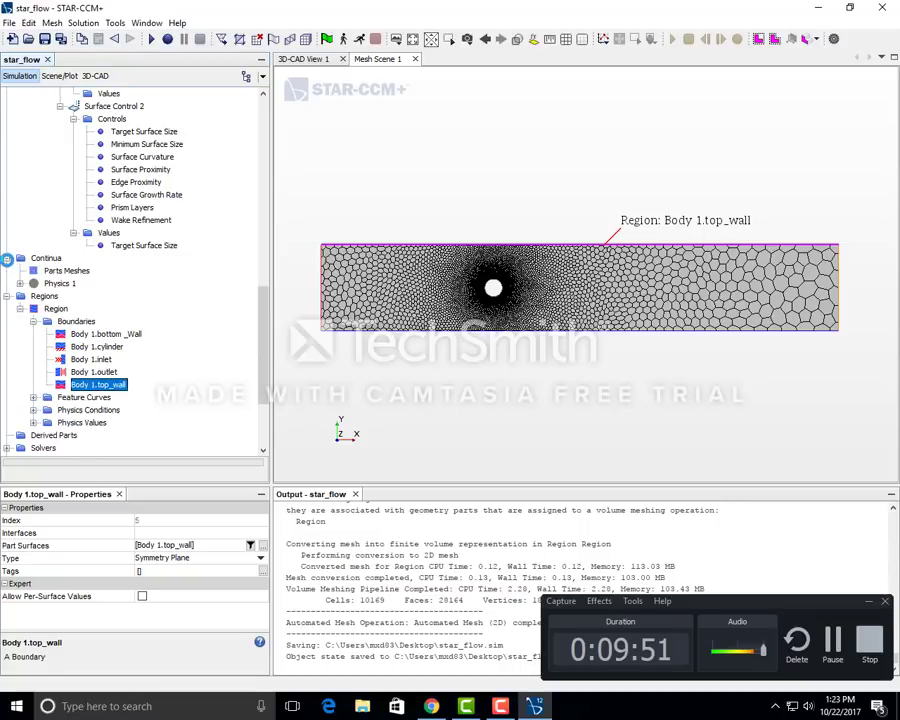
right_click(70, 284)
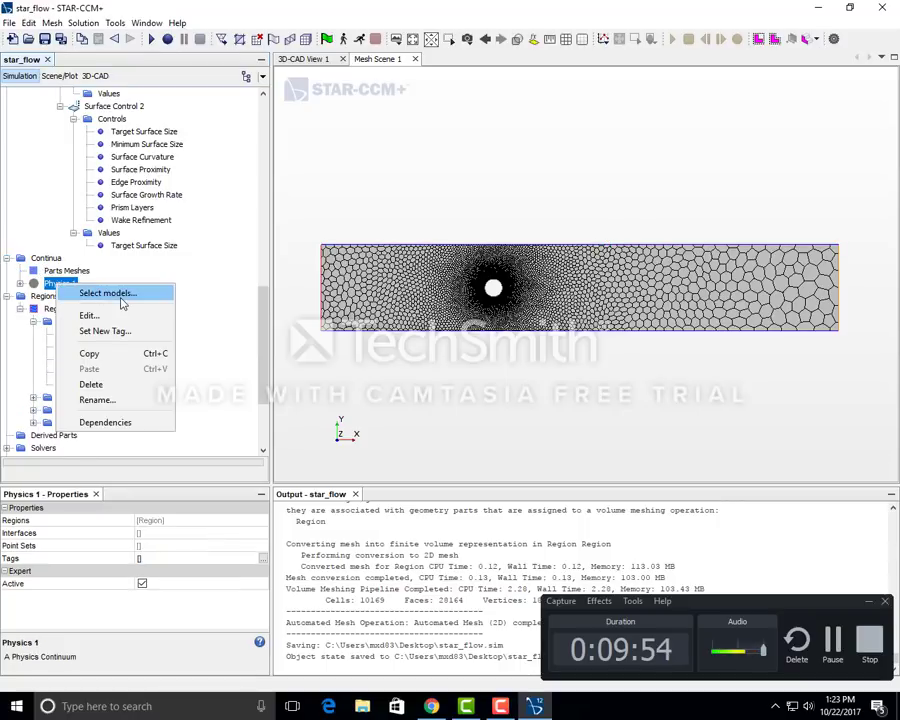
click(64, 286)
right_click(68, 287)
click(90, 292)
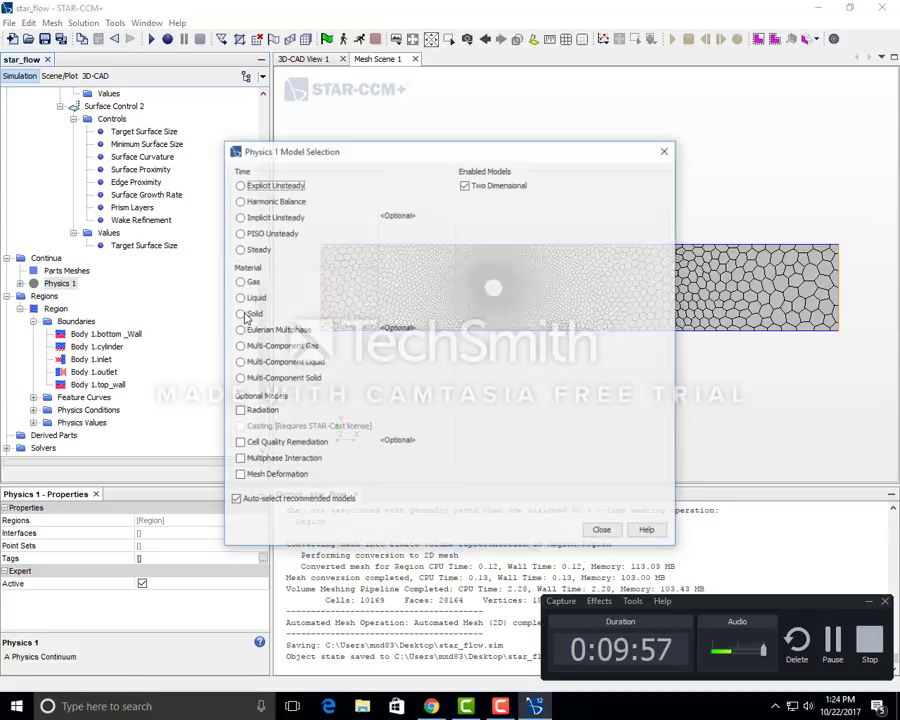
click(260, 250)
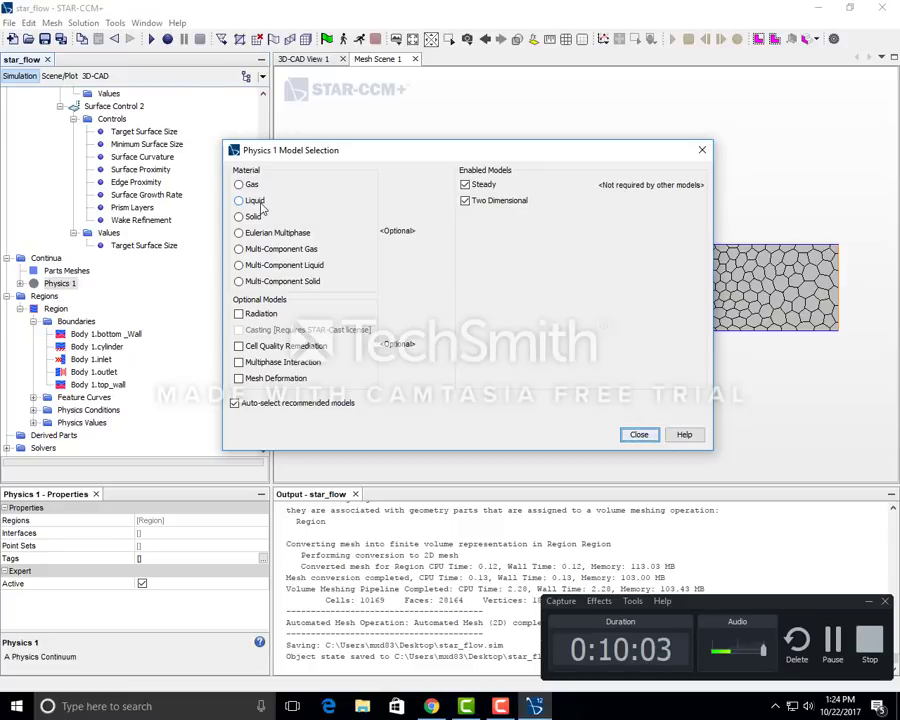
click(260, 203)
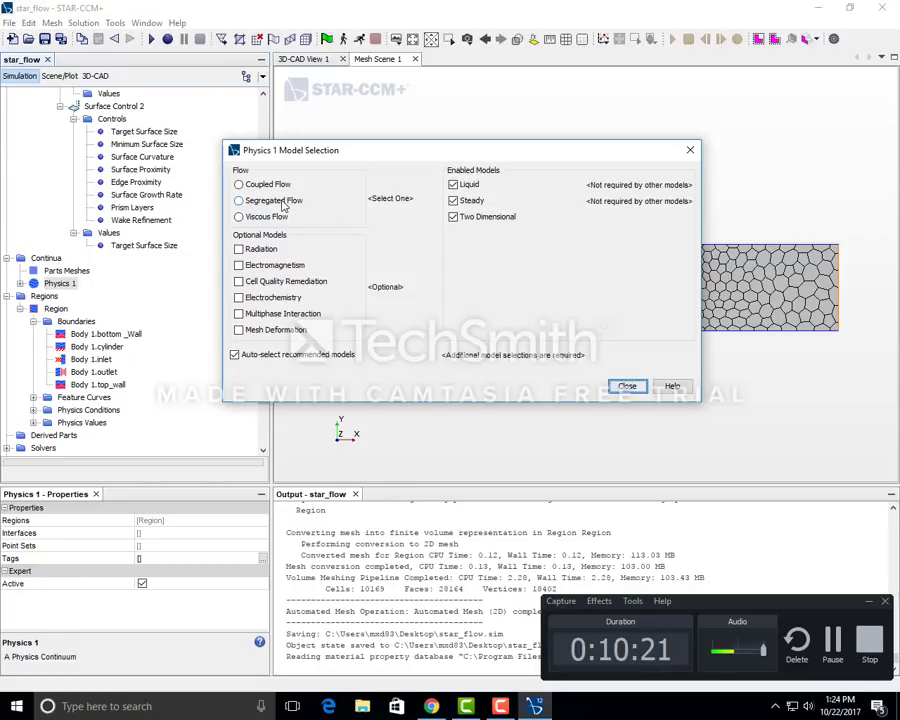
click(283, 202)
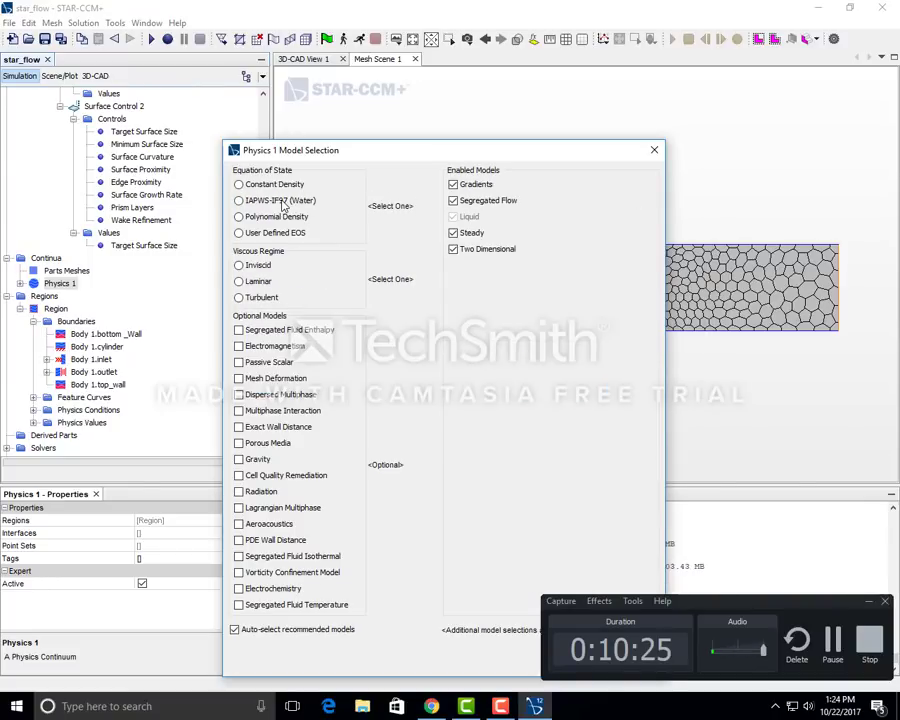
click(289, 188)
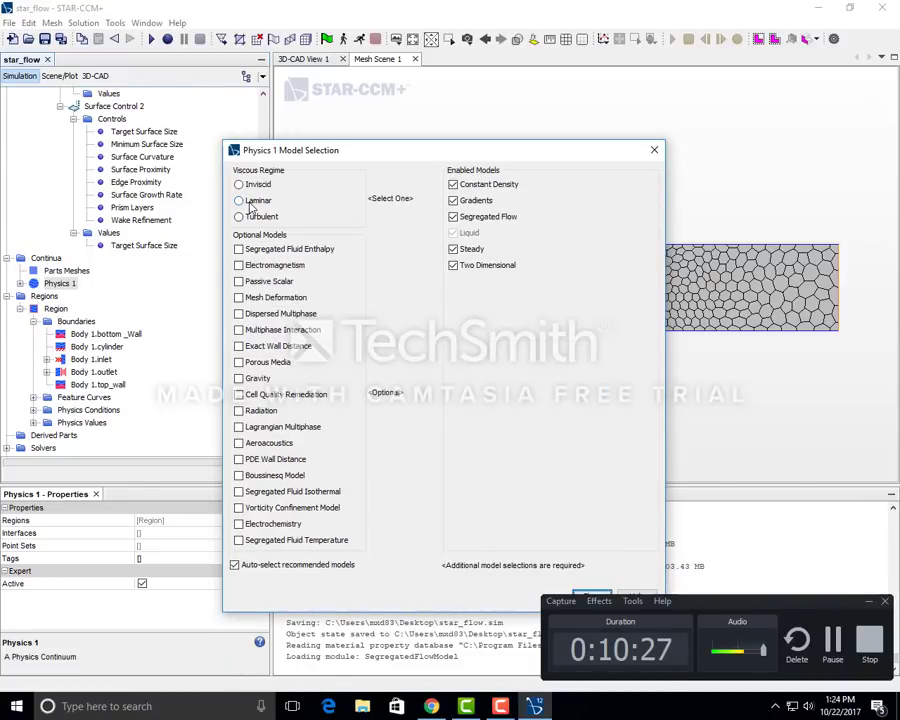
click(252, 204)
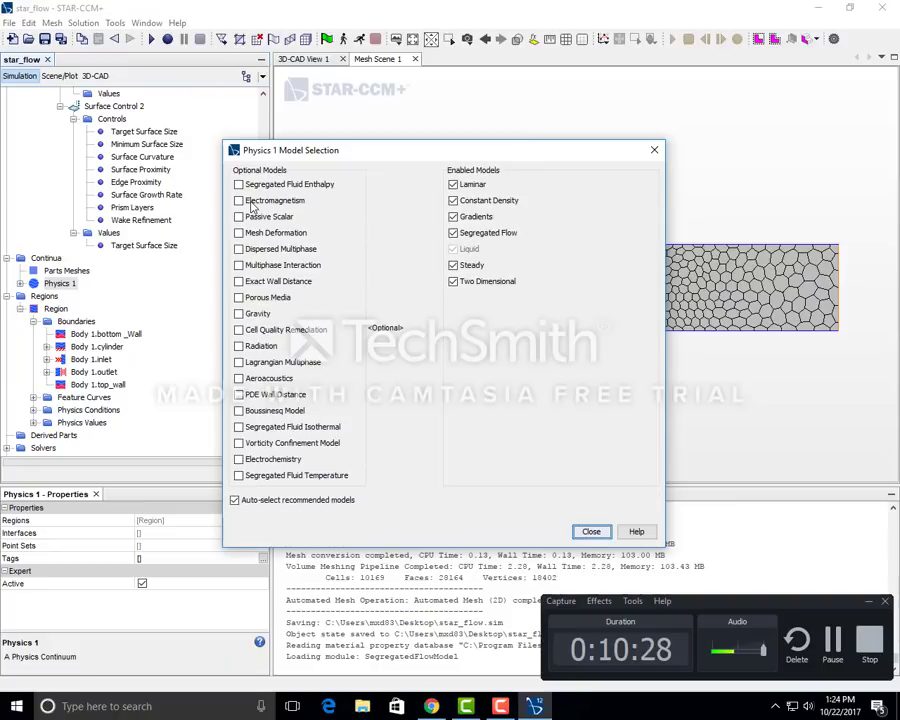
click(598, 535)
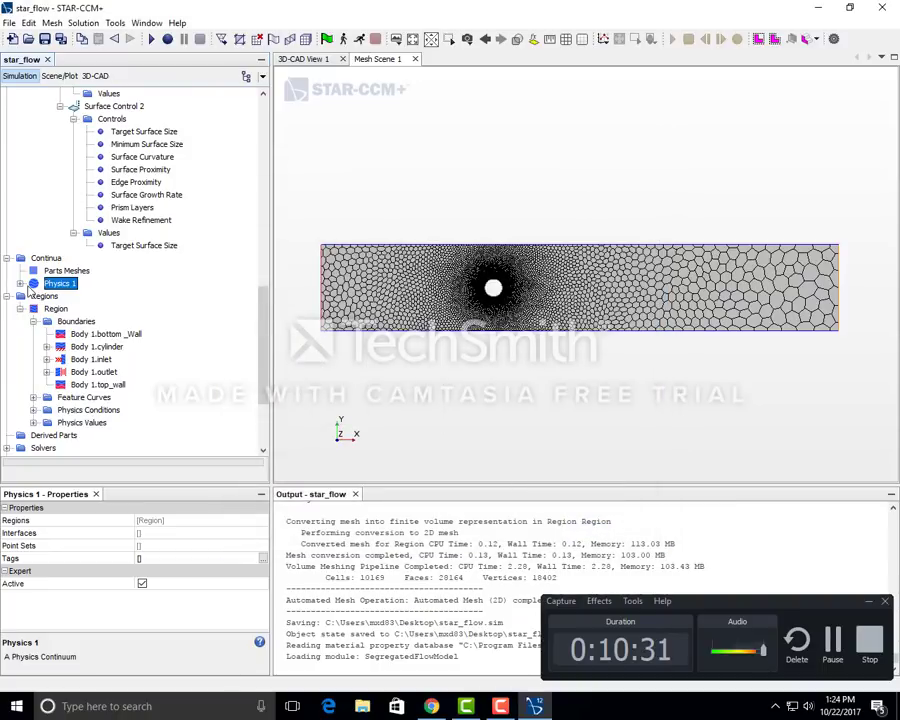
Step: Set the constant dynamic viscosity of the H2O liquid in Physics 1 to 100 Pa-s
click(21, 284)
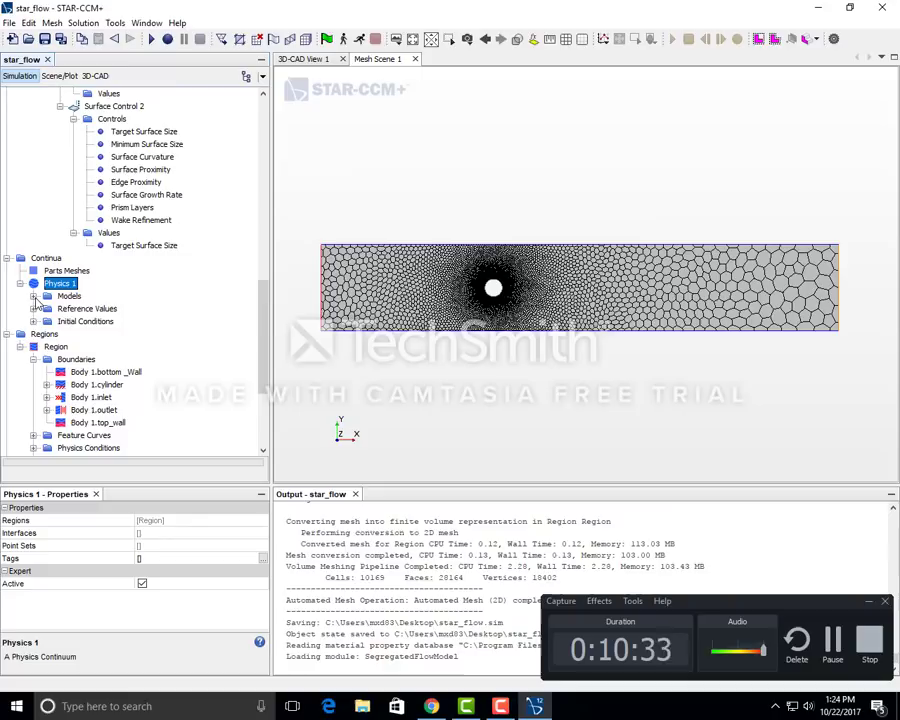
click(34, 297)
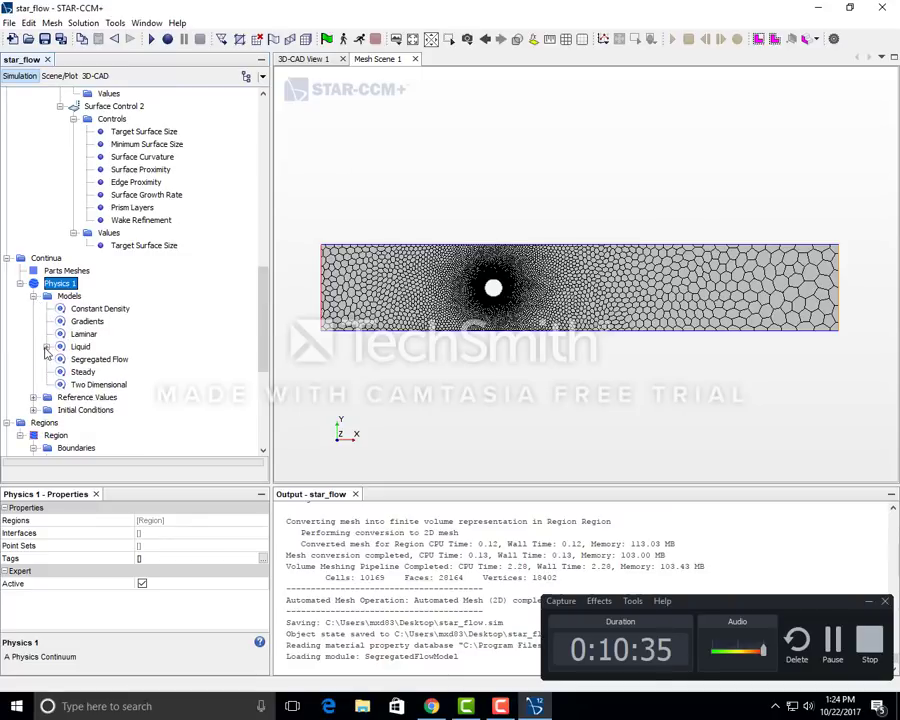
click(46, 347)
click(60, 359)
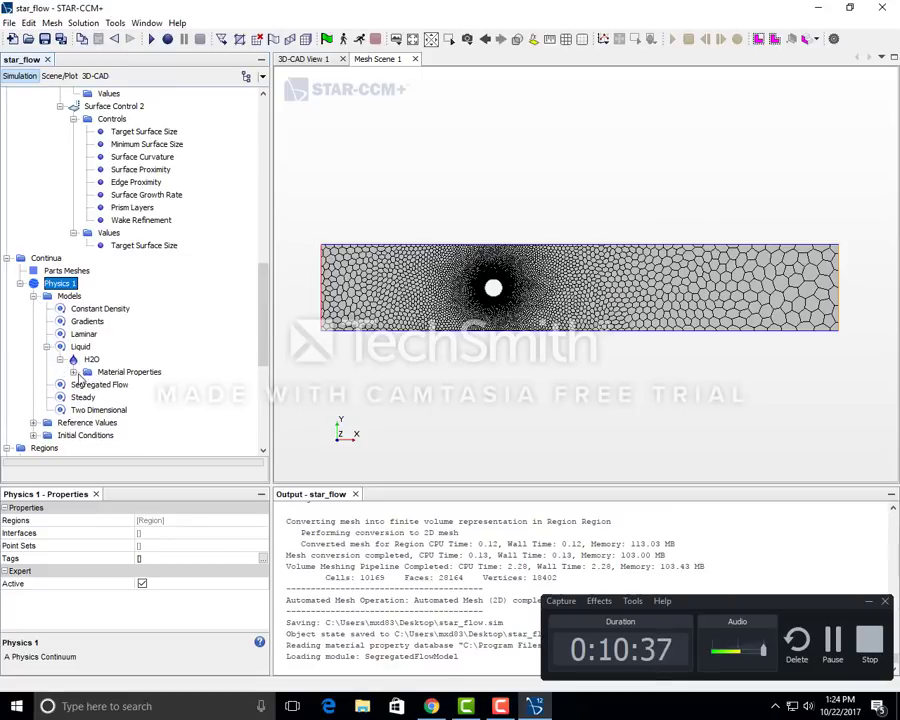
click(73, 372)
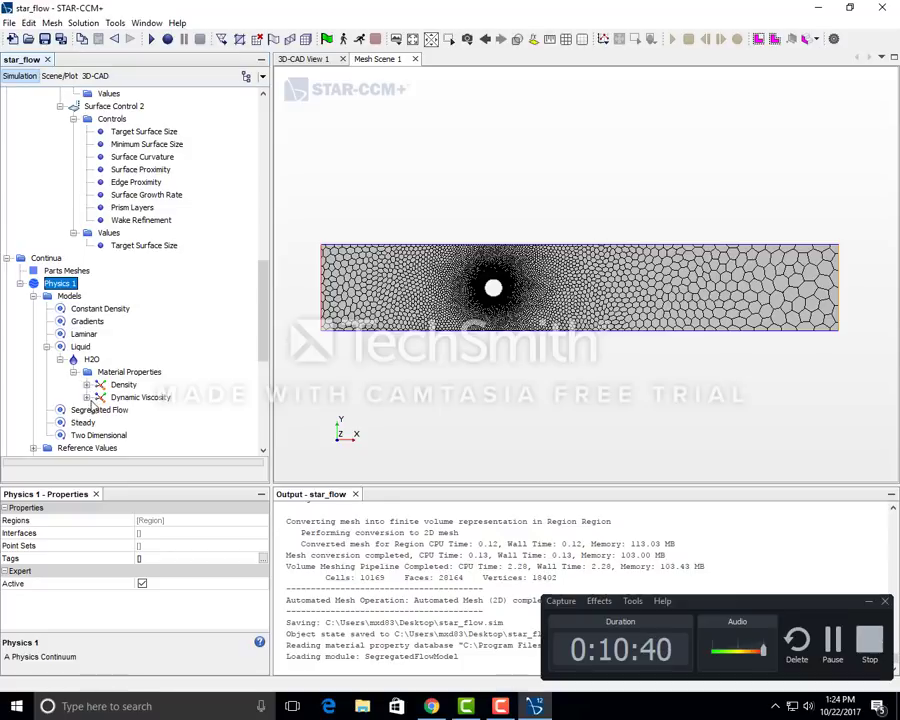
click(87, 397)
click(128, 411)
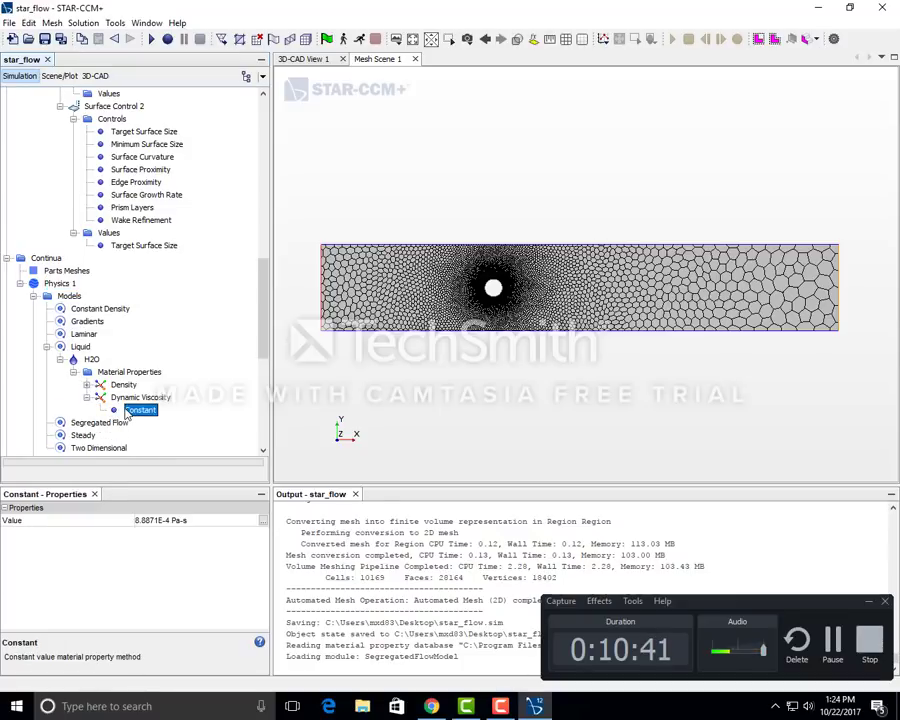
click(158, 519)
click(160, 520)
click(161, 520)
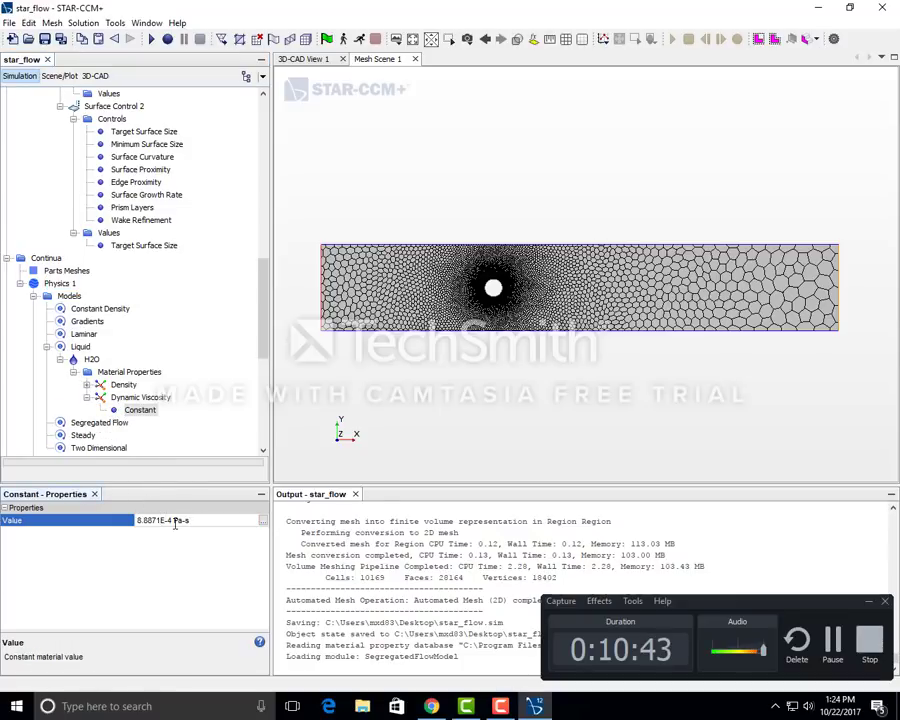
key(ctrl+a)
text(100)
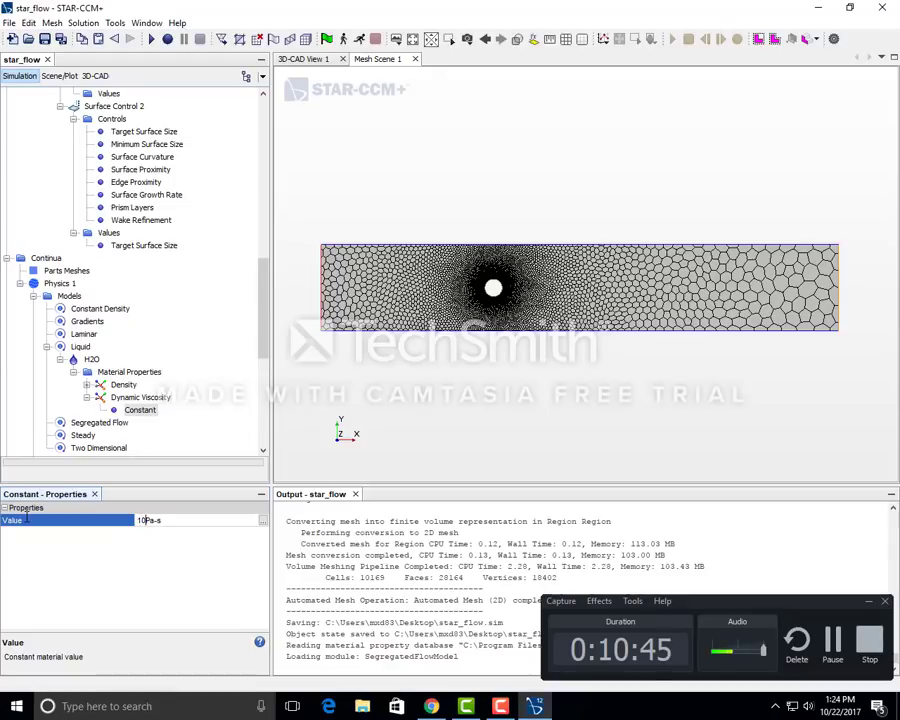
key(Return)
Step: Set the constant initial pressure of the Physics 1 continuum to 102000 Pa
scroll(239, 310, down, 4)
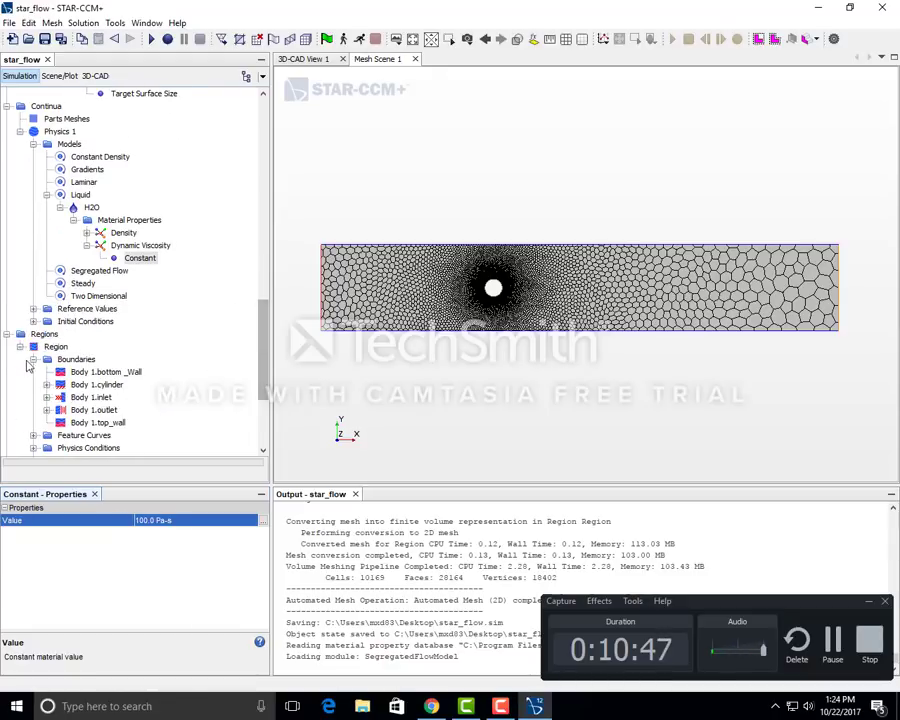
click(33, 308)
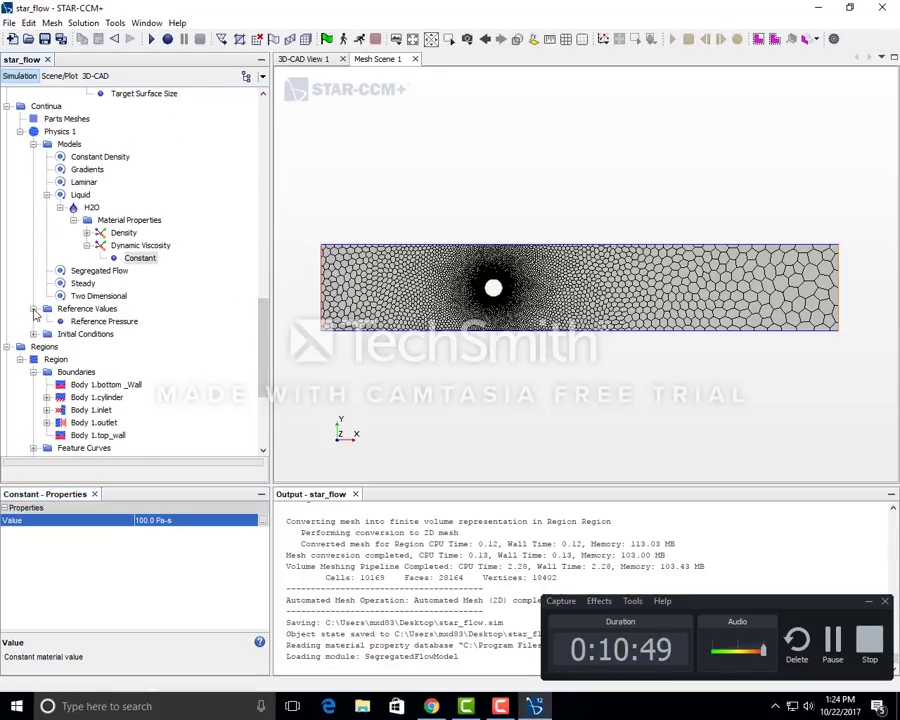
click(112, 323)
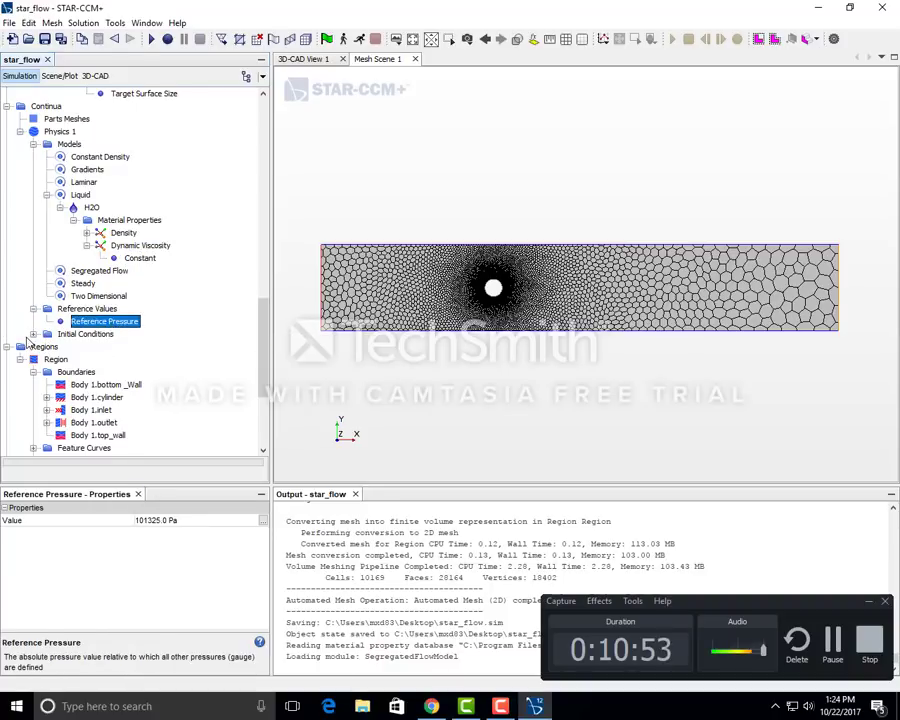
click(33, 333)
click(86, 346)
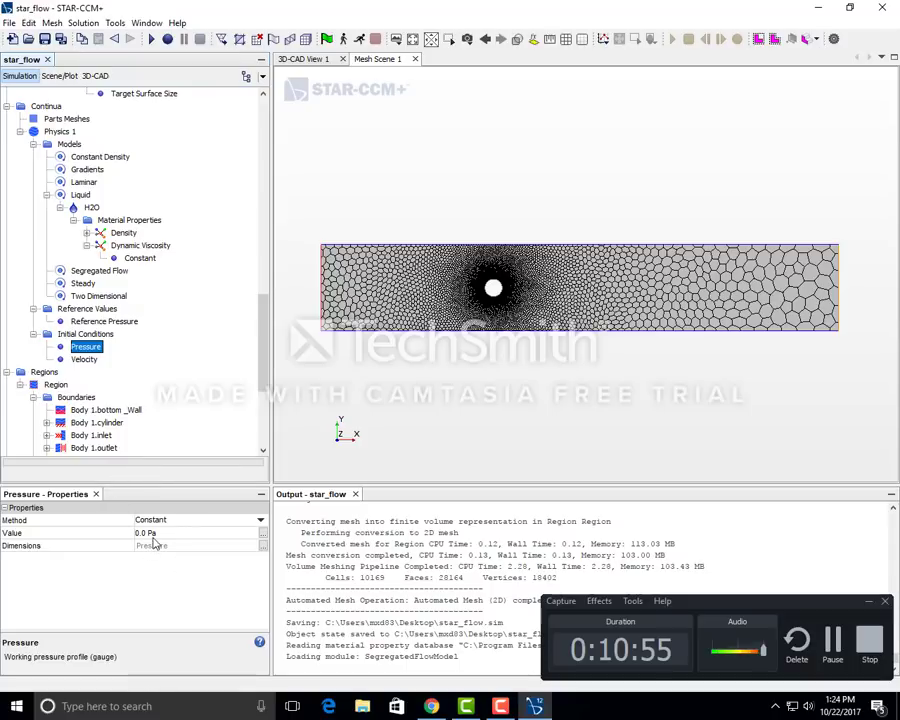
click(148, 533)
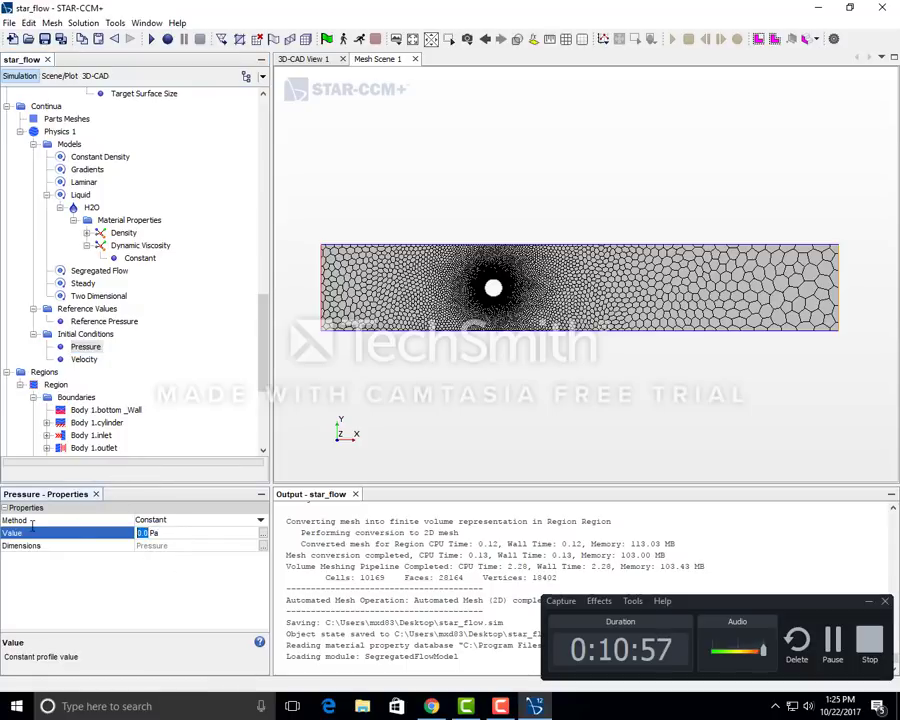
text(102000)
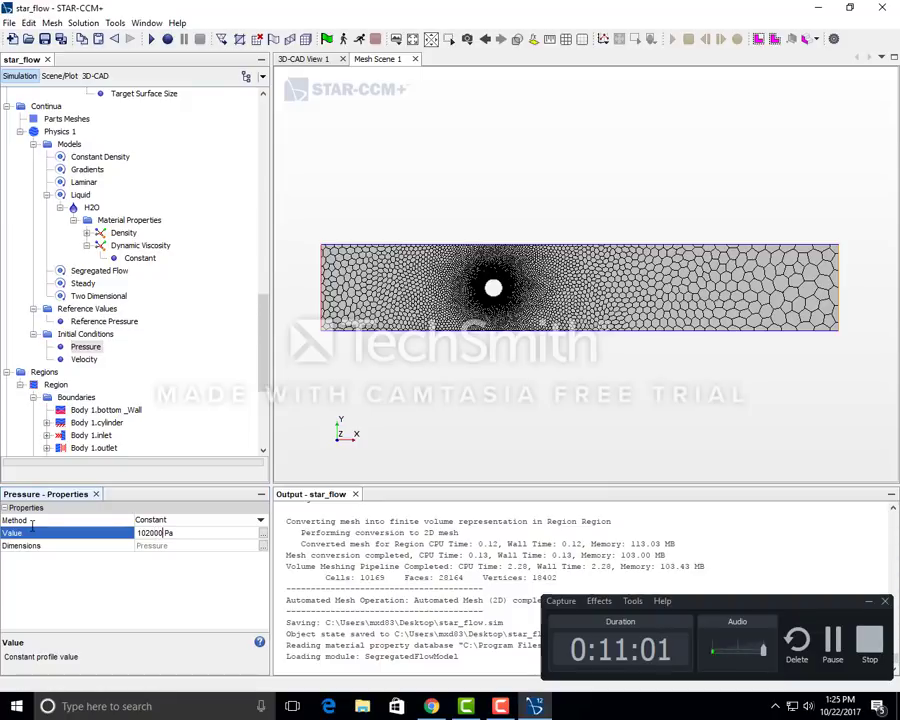
key(Return)
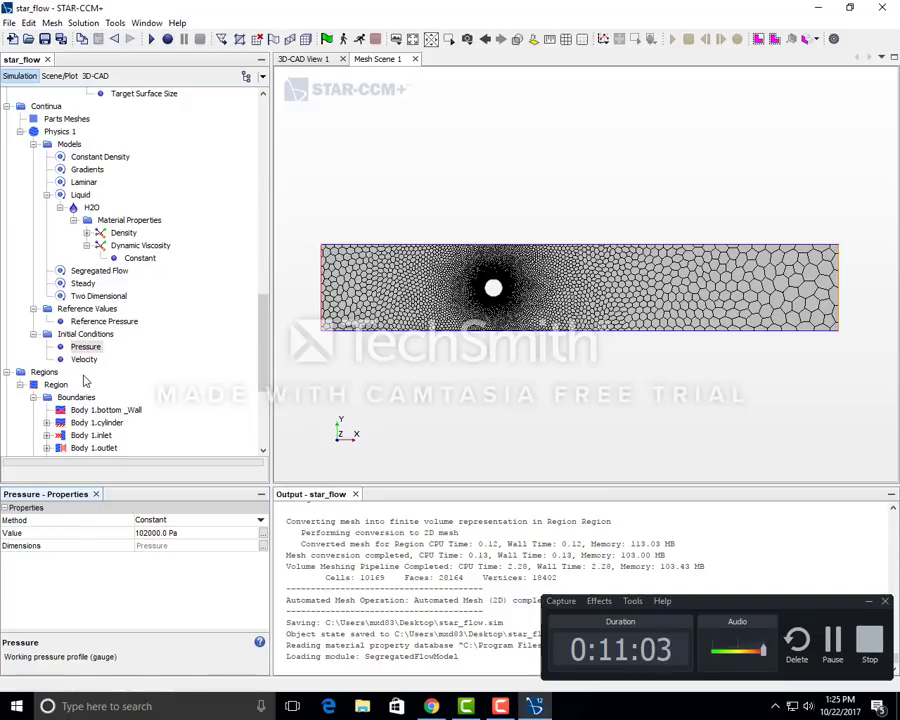
Step: Set the constant initial velocity of the Physics 1 continuum to [50, 0] m/s
click(84, 360)
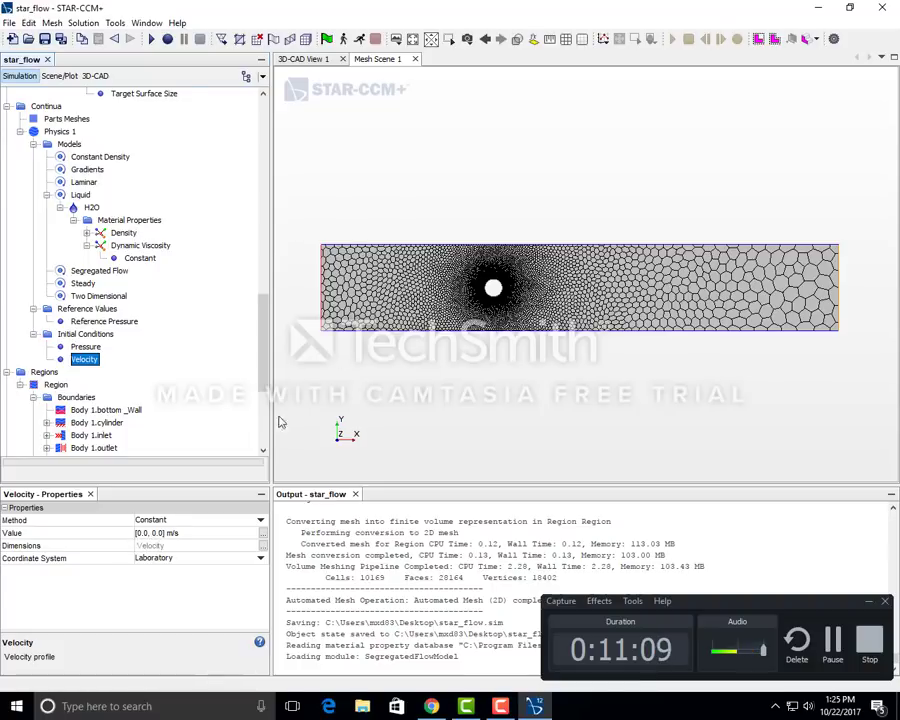
click(148, 535)
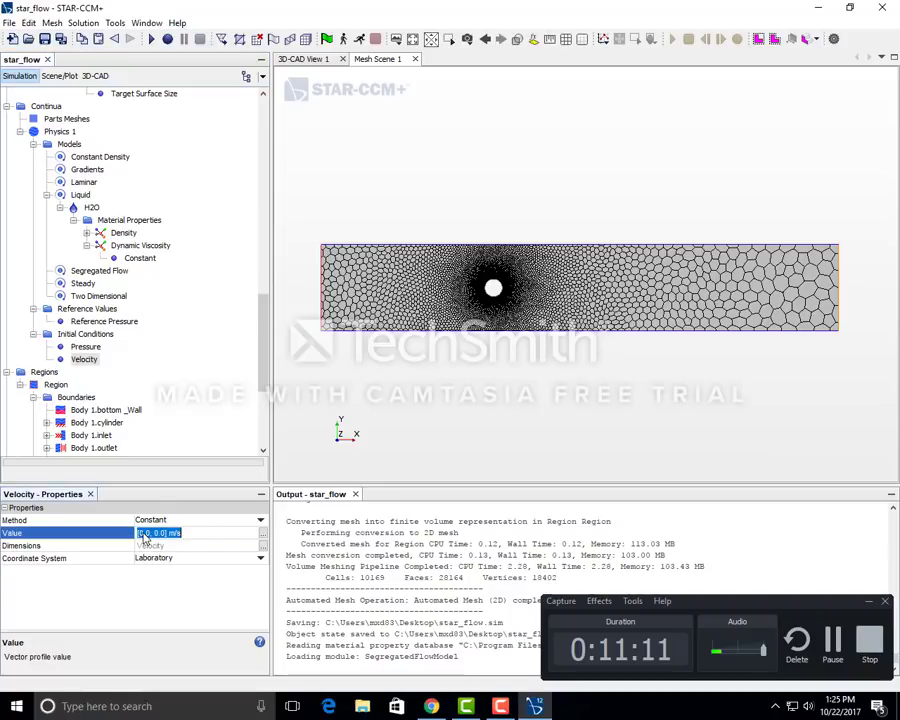
click(148, 535)
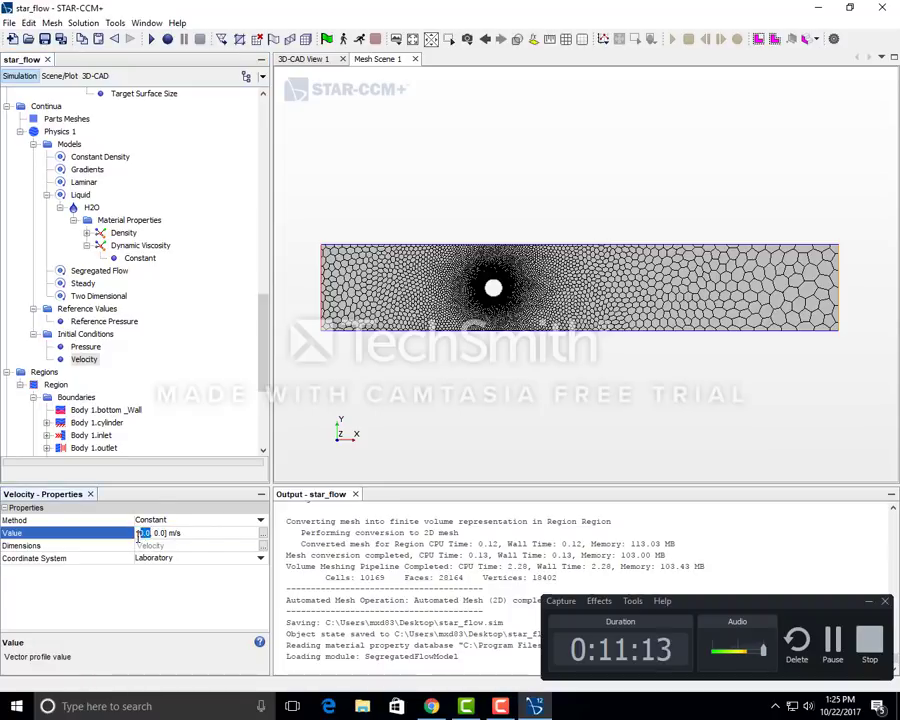
text(5)
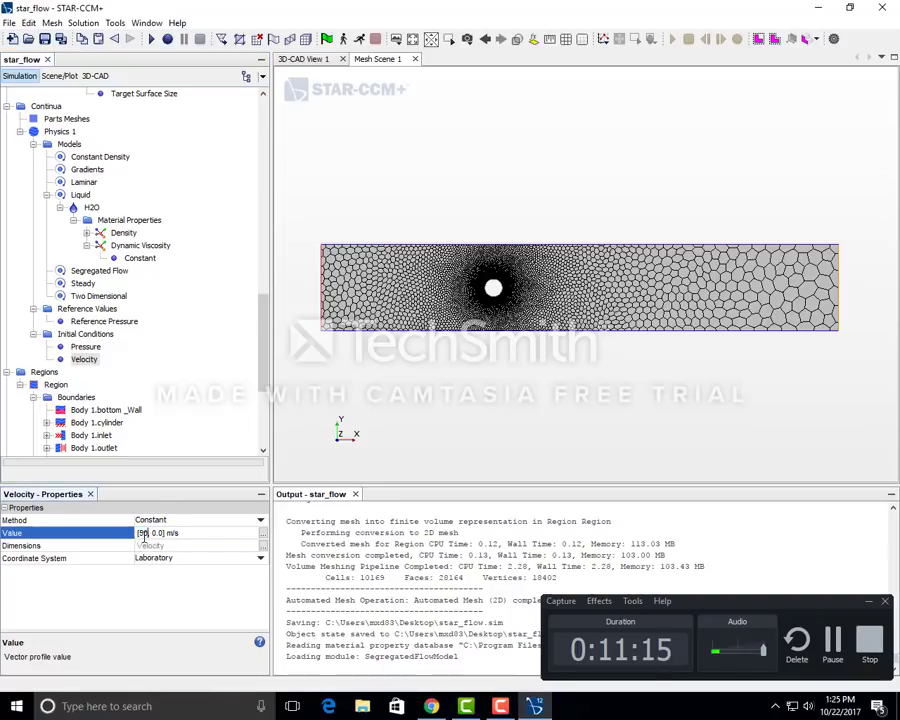
key(Return)
Step: Set the constant velocity magnitude of the region's Body 1.inlet boundary to 50 m/s
scroll(96, 292, down, 2)
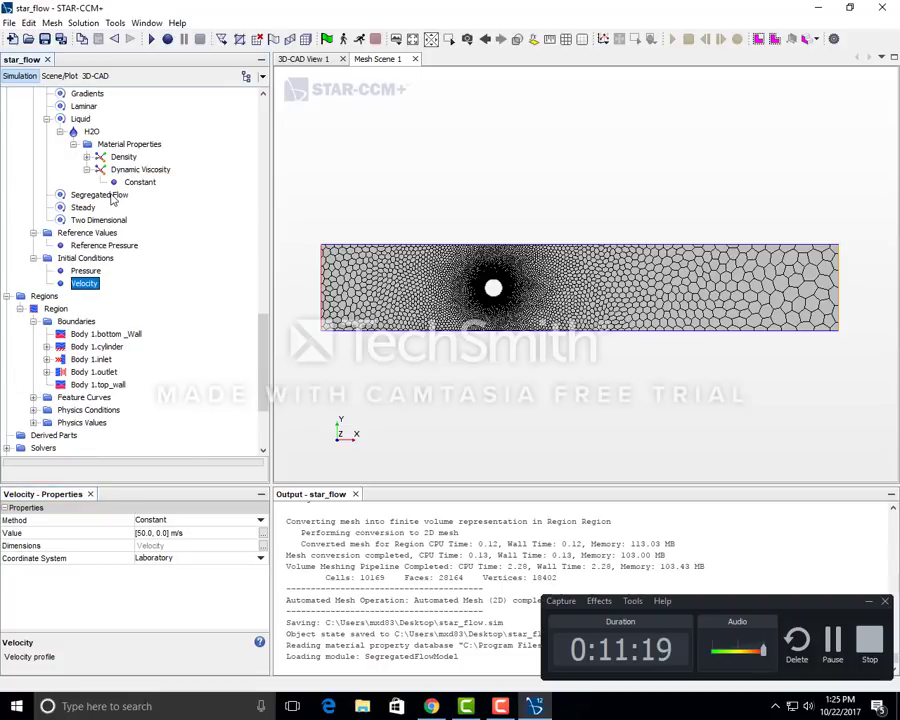
scroll(112, 375, up, 3)
scroll(112, 375, down, 2)
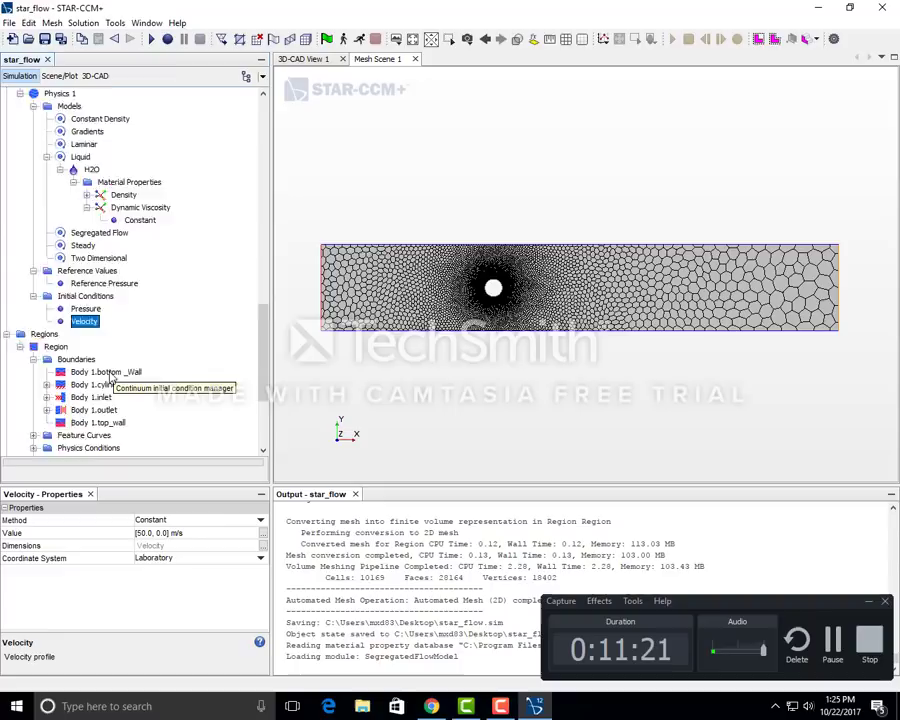
scroll(112, 375, down, 1)
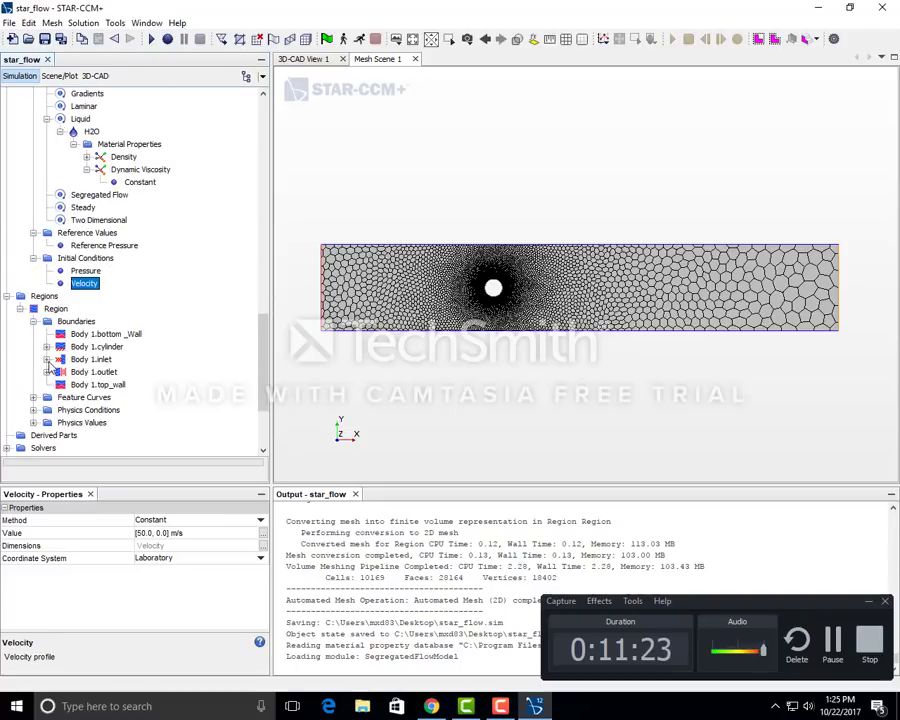
click(47, 360)
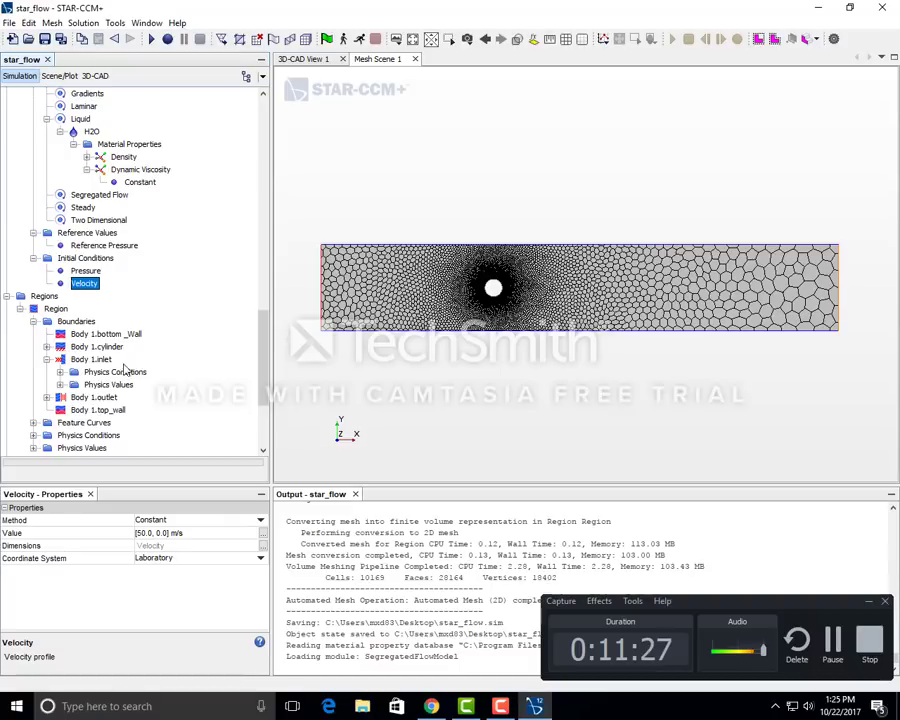
click(60, 384)
click(127, 397)
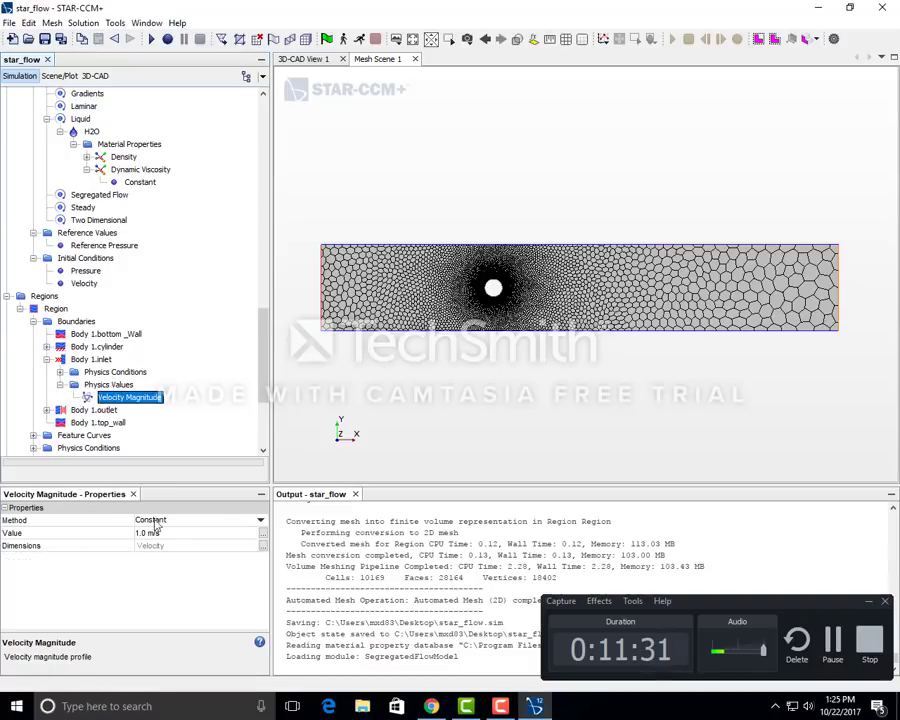
click(146, 533)
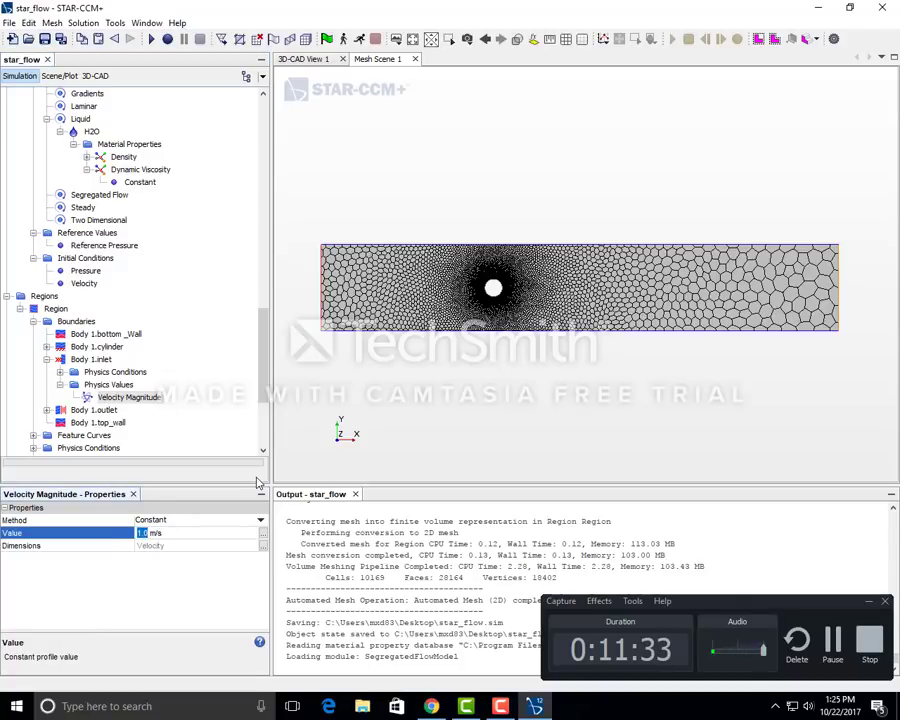
text(50)
key(Return)
scroll(136, 407, down, 5)
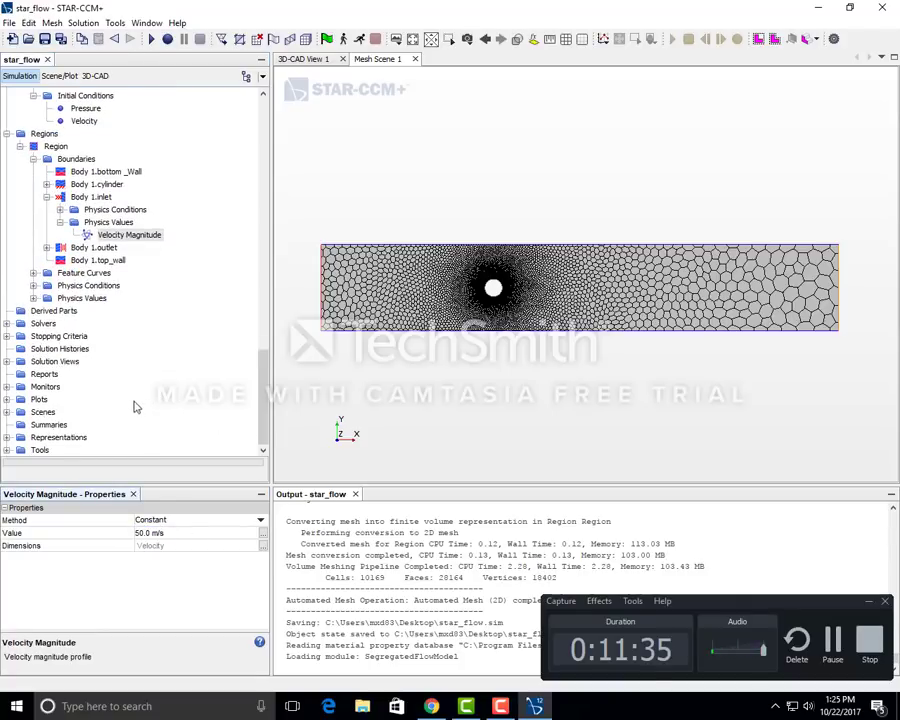
click(134, 403)
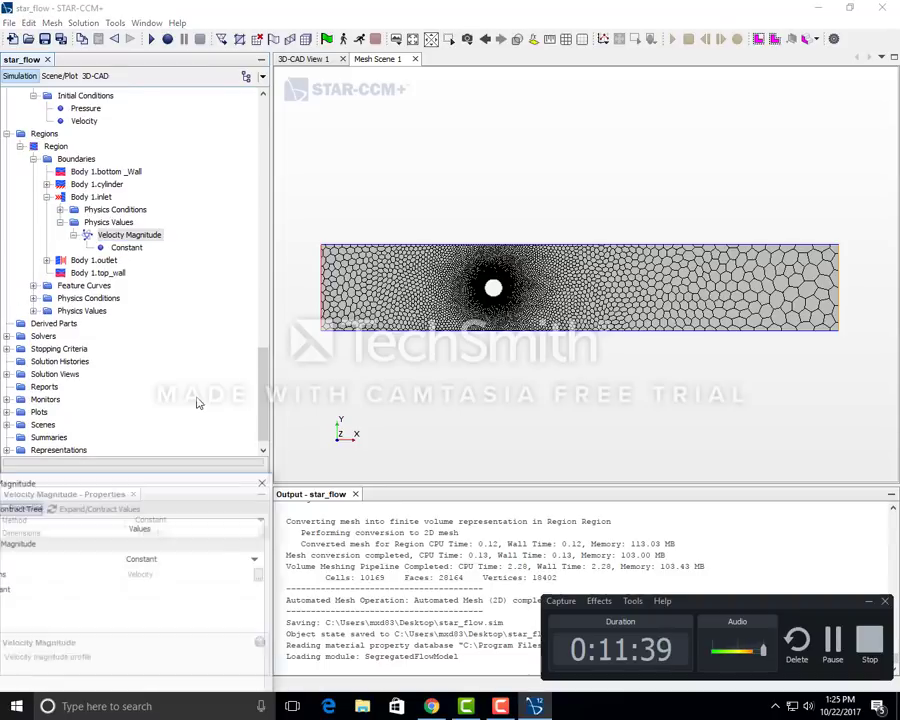
click(258, 475)
scroll(200, 317, up, 5)
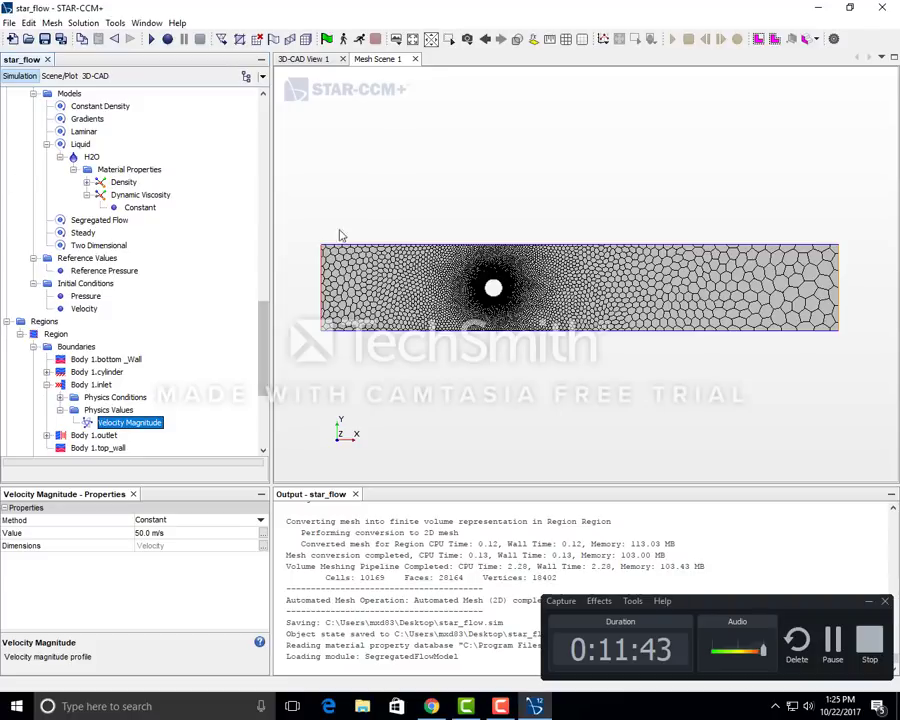
Step: Run the simulation and check the Maximum Steps stopping criterion while the solver iterates
click(361, 41)
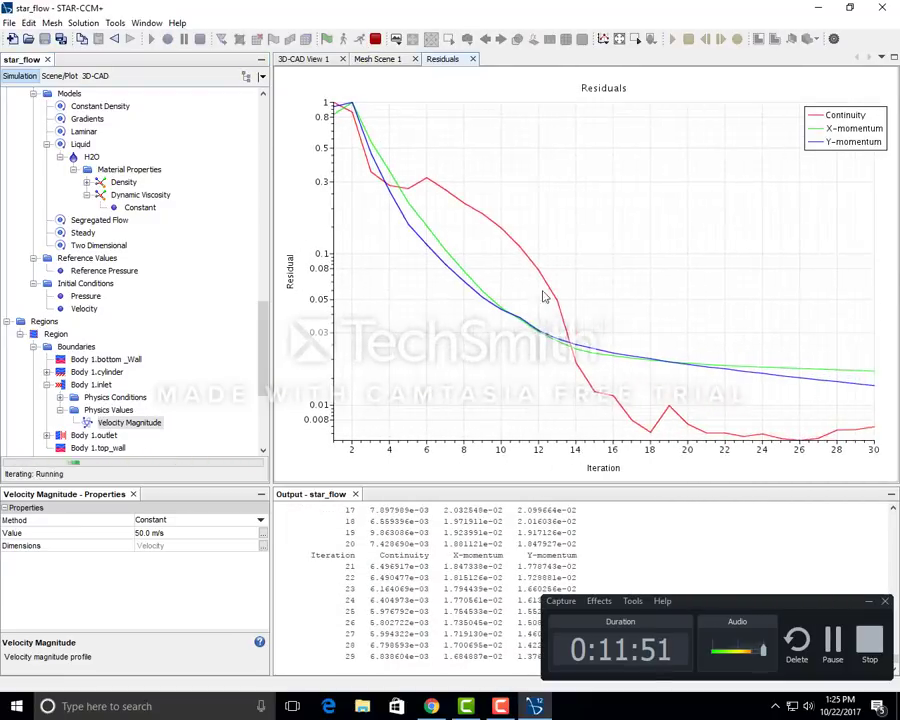
mouse_move(835, 444)
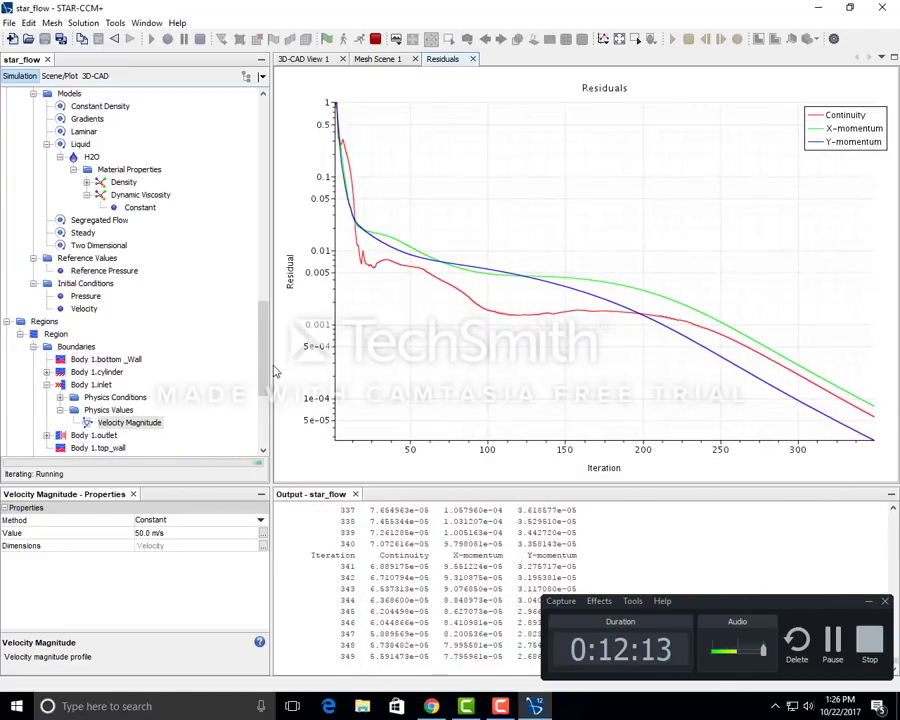
scroll(266, 427, down, 5)
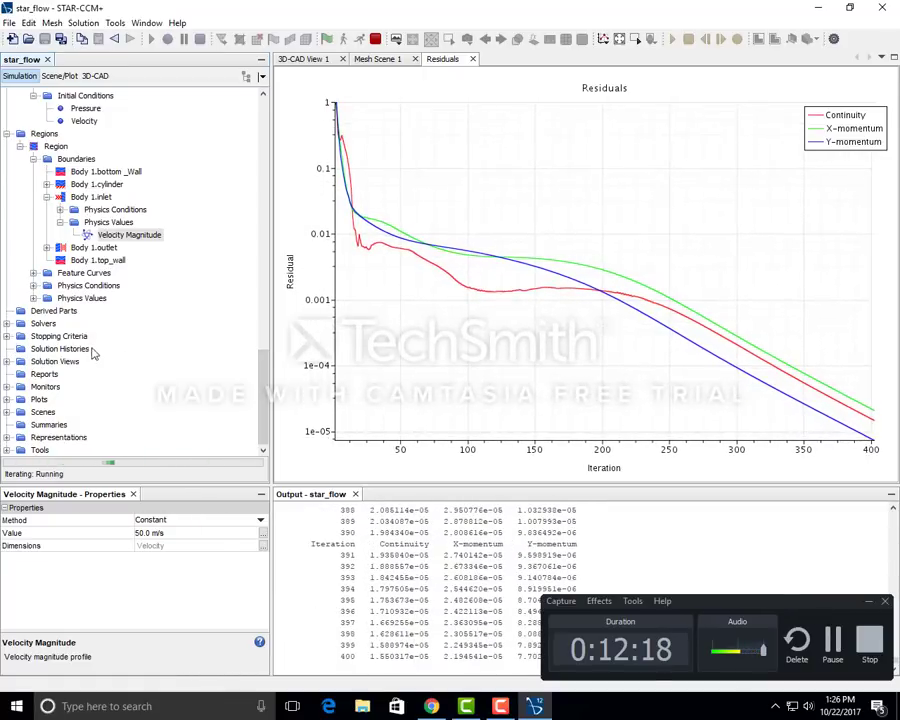
click(7, 337)
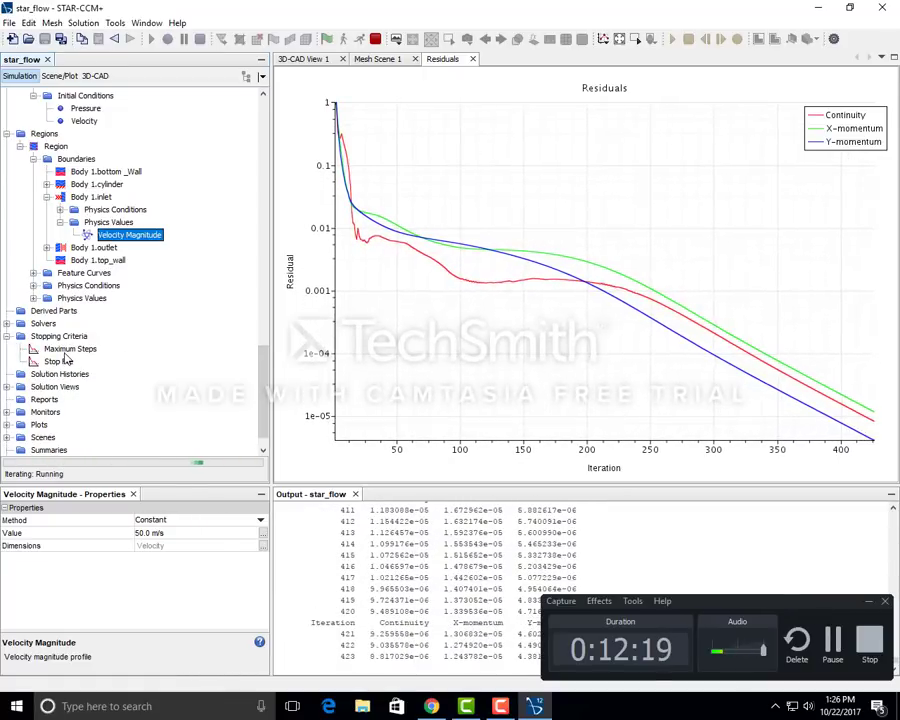
click(68, 348)
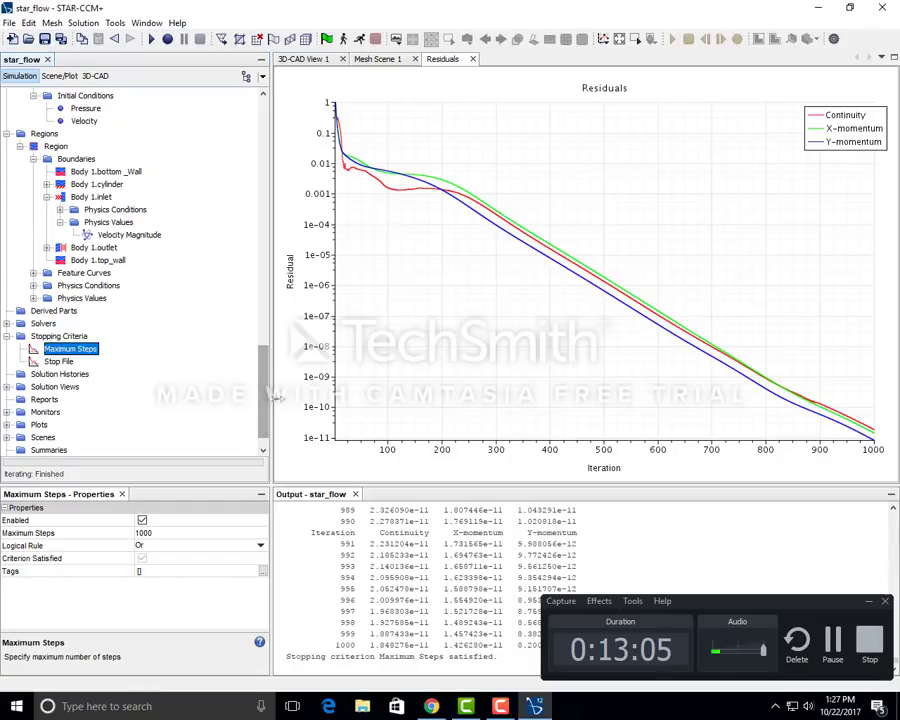
Step: Create a new scalar scene for displaying the solution
scroll(30, 405, down, 2)
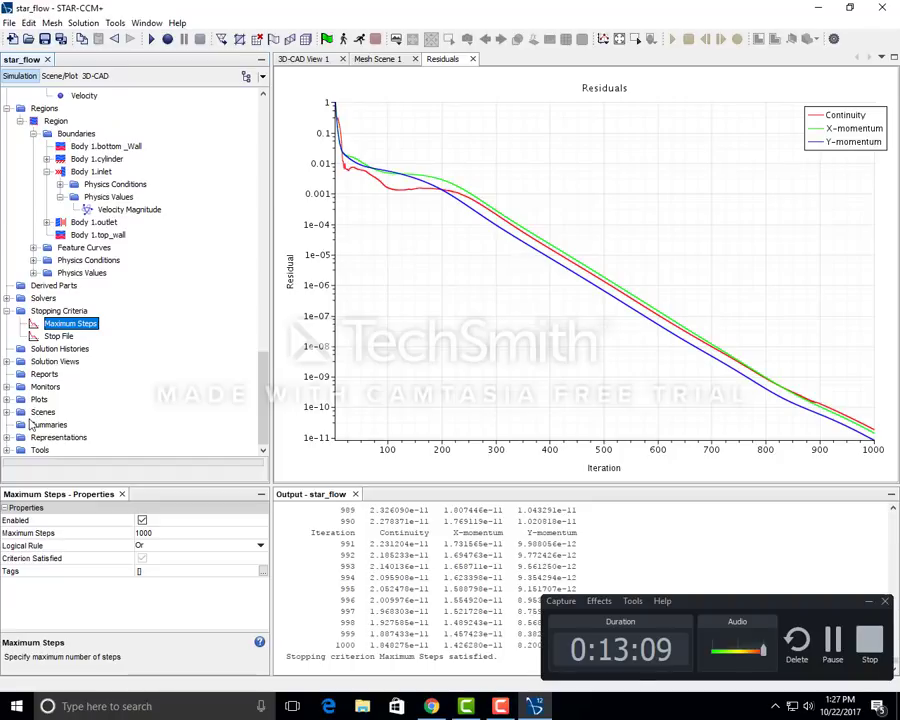
click(396, 39)
click(420, 88)
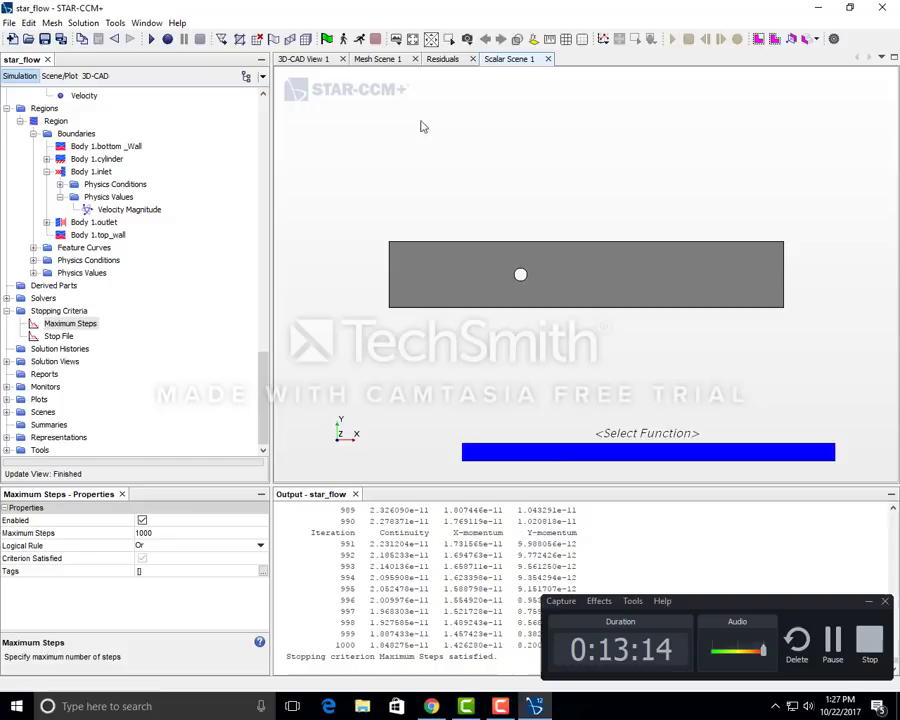
Step: Set the contour style of the Scalar 1 displayer in Scalar Scene 1 to Smooth Filled
click(7, 412)
scroll(45, 425, down, 1)
click(20, 412)
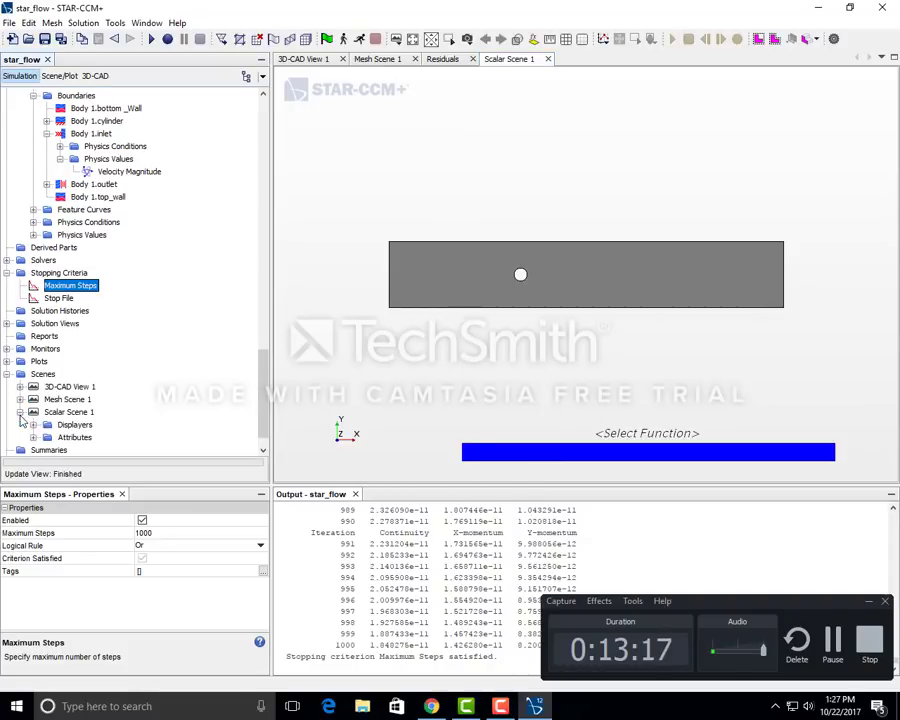
click(64, 414)
click(34, 425)
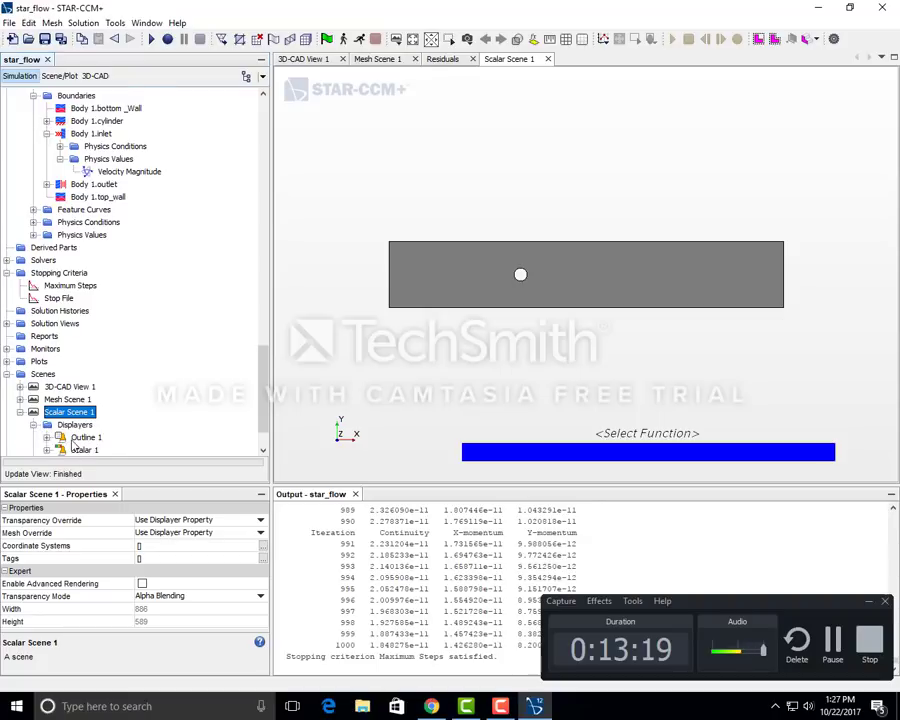
scroll(75, 408, down, 1)
click(45, 399)
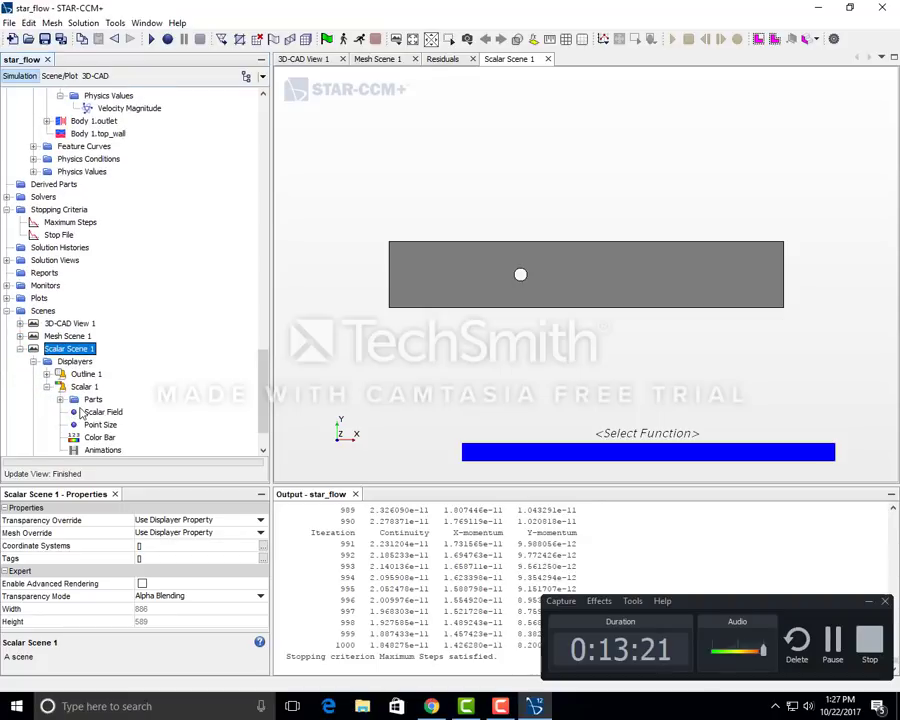
click(84, 387)
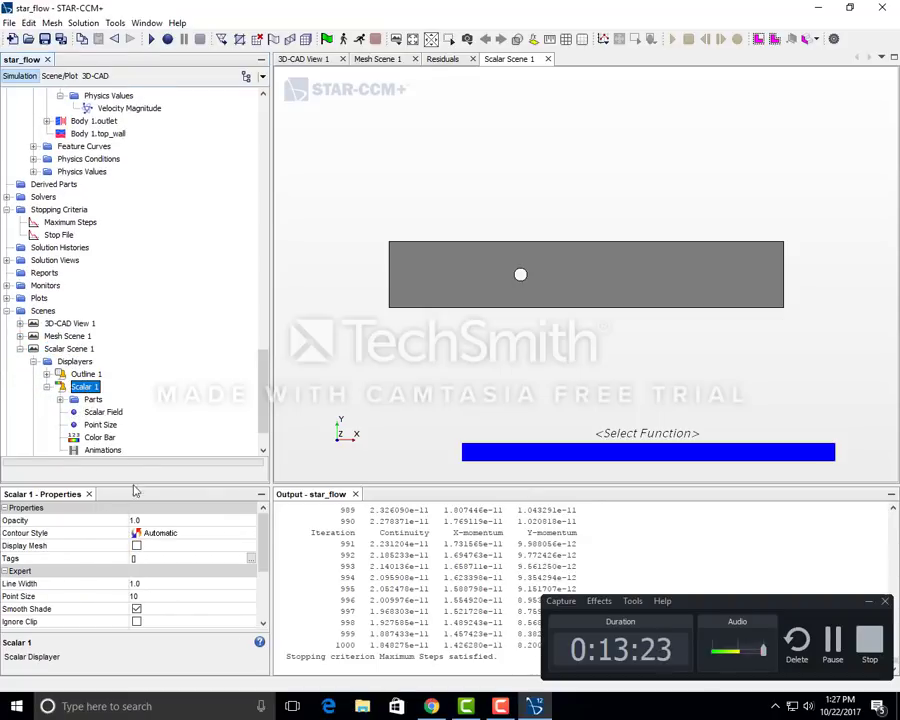
click(170, 537)
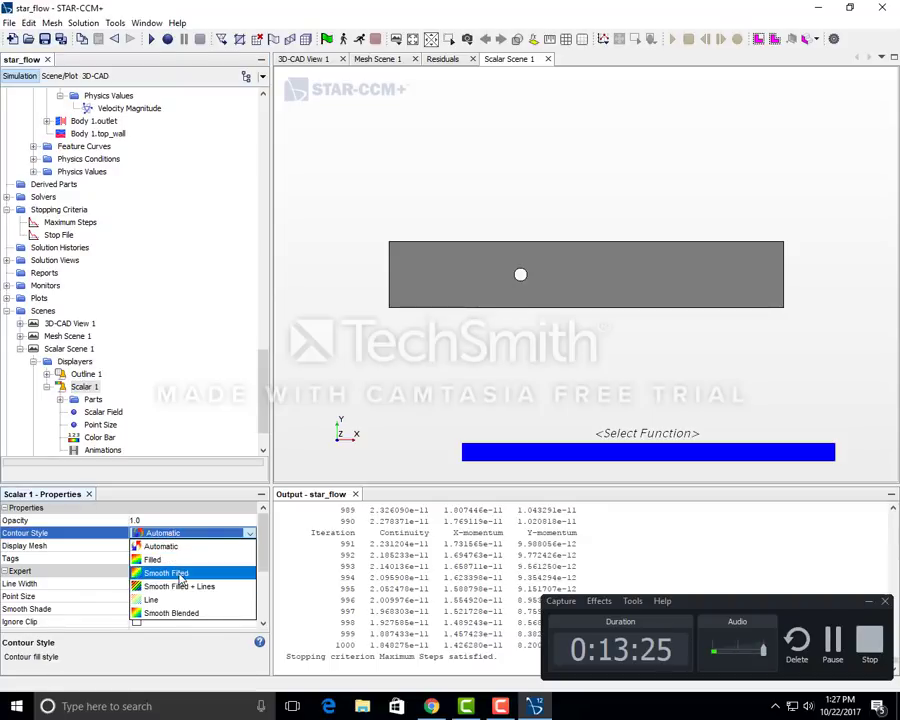
click(176, 571)
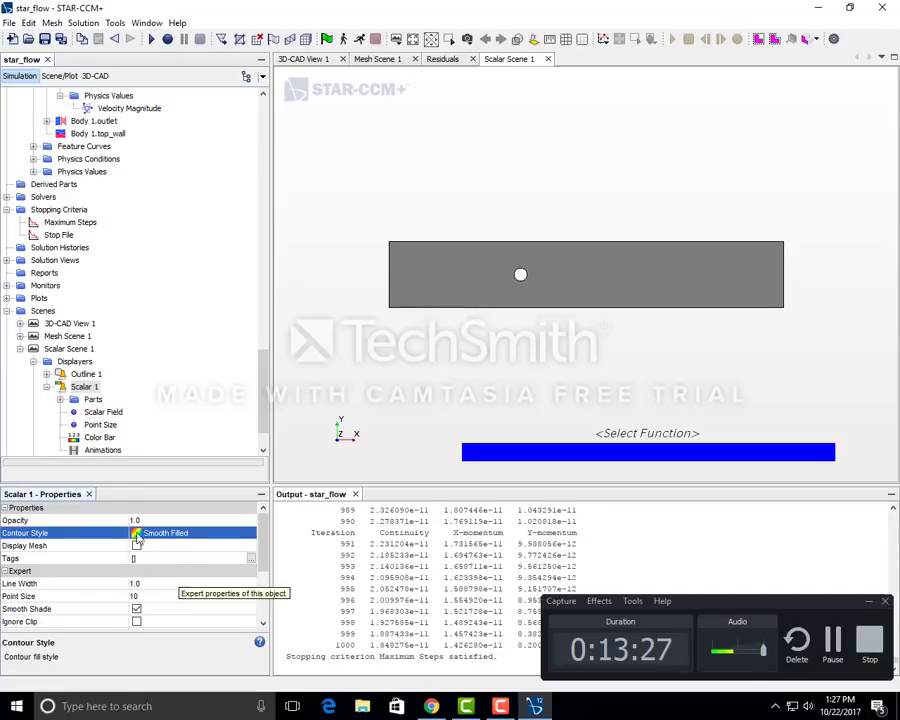
Step: Set the field function of the Scalar 1 displayer in Scalar Scene 1 to Velocity: Magnitude
click(103, 412)
click(181, 520)
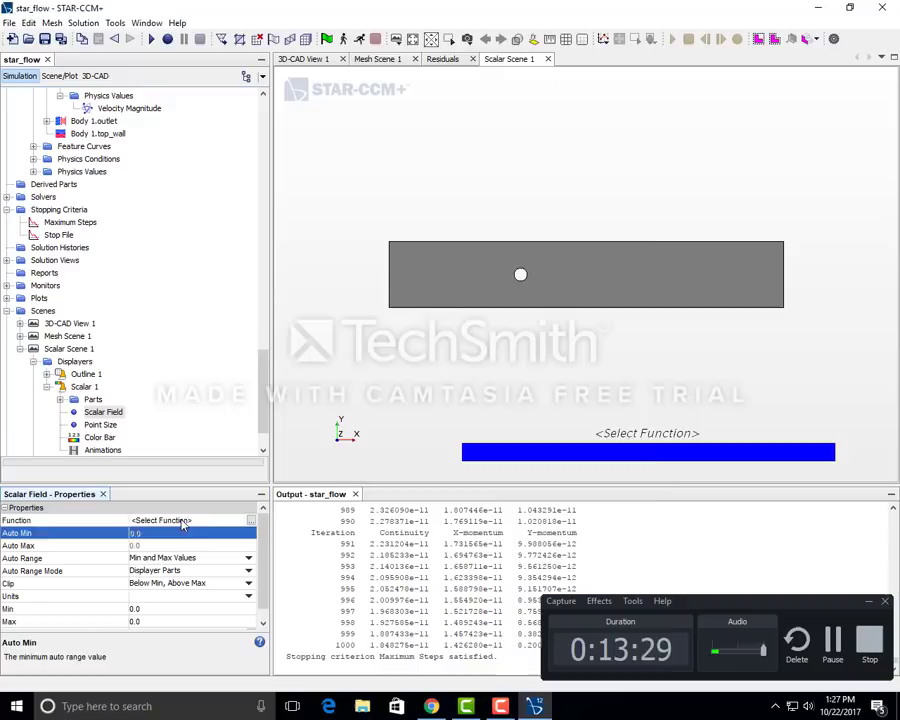
click(250, 520)
text(v)
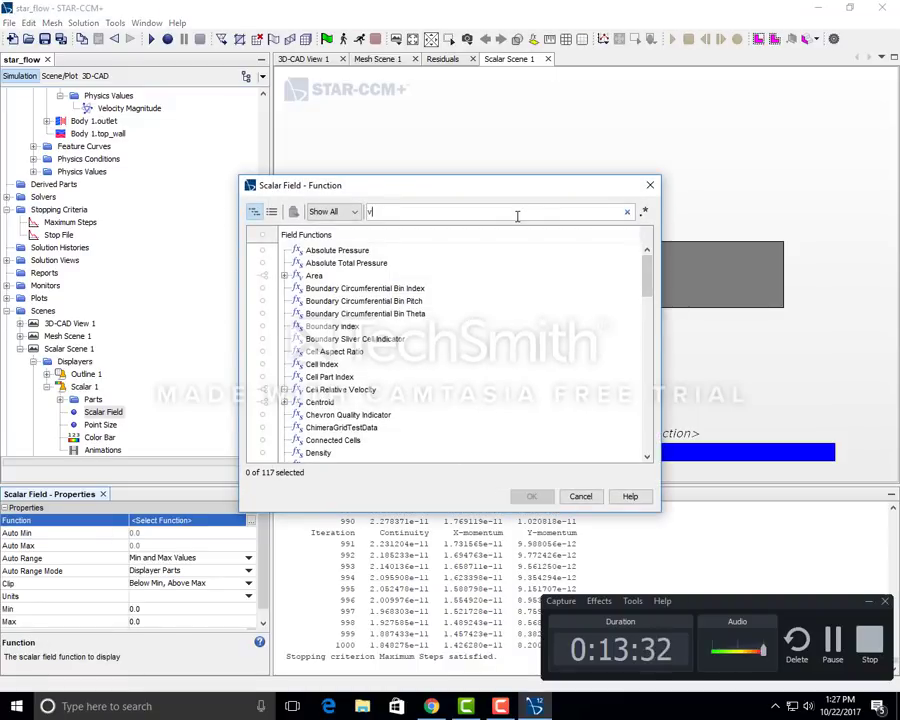
text(elo)
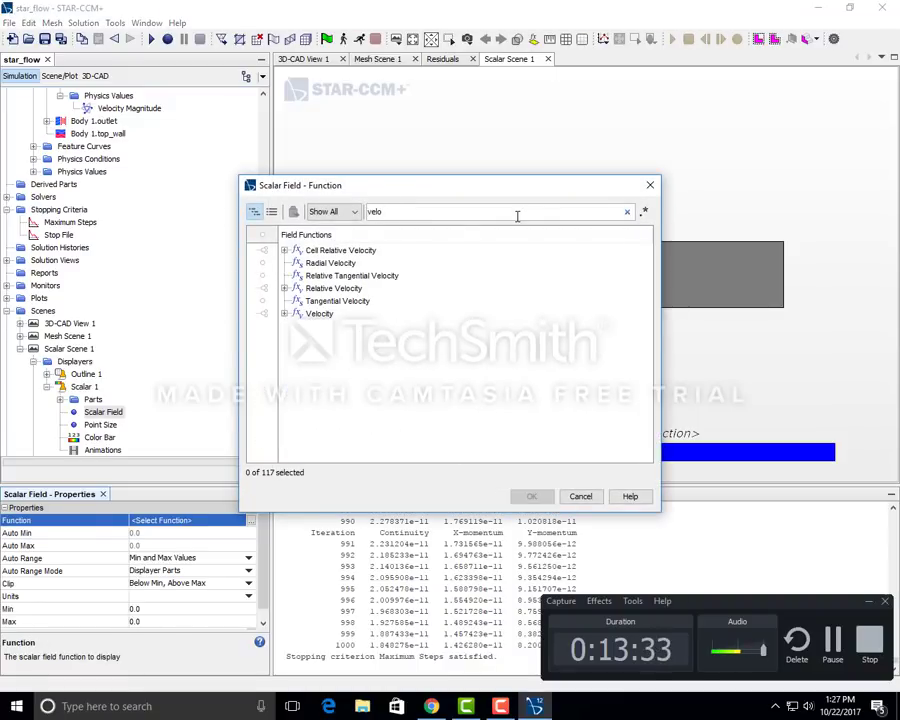
click(319, 313)
click(284, 313)
click(350, 339)
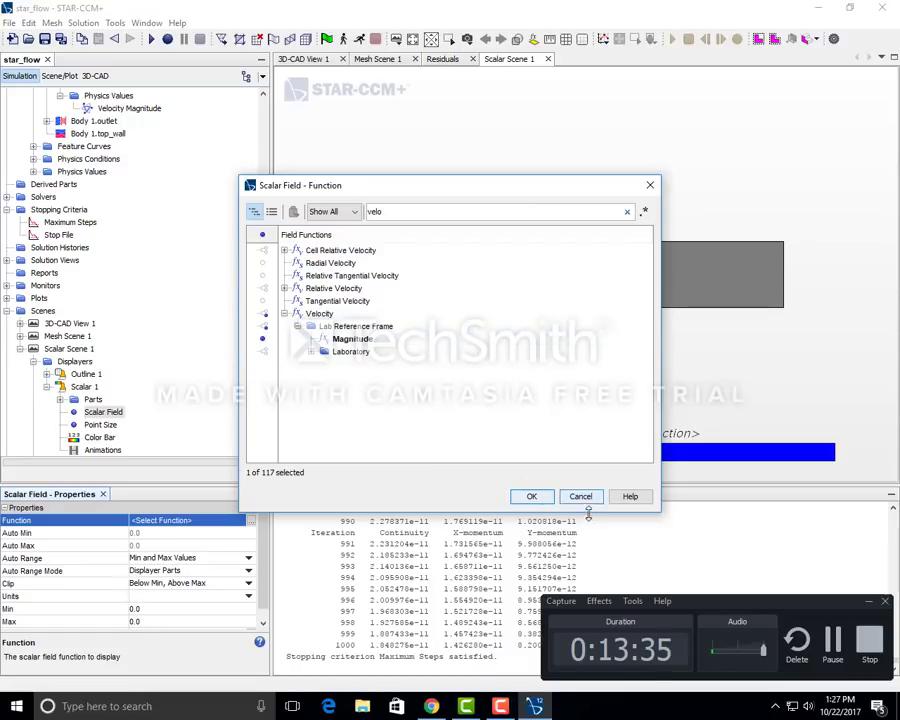
click(531, 496)
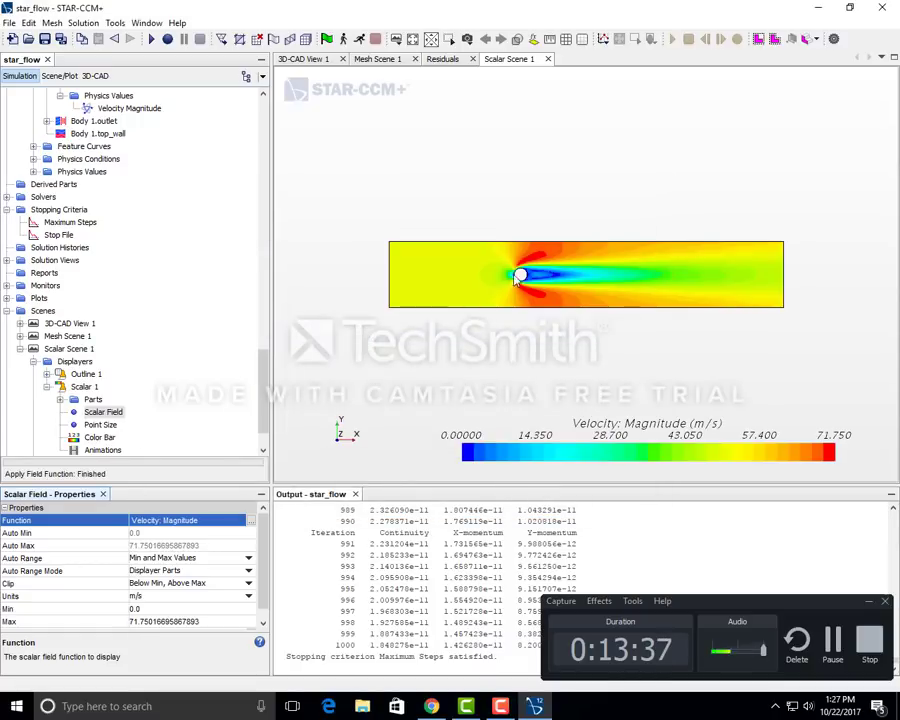
Step: Move the velocity magnitude color bar up so it sits just beneath the channel in Scalar Scene 1
scroll(510, 258, up, 10)
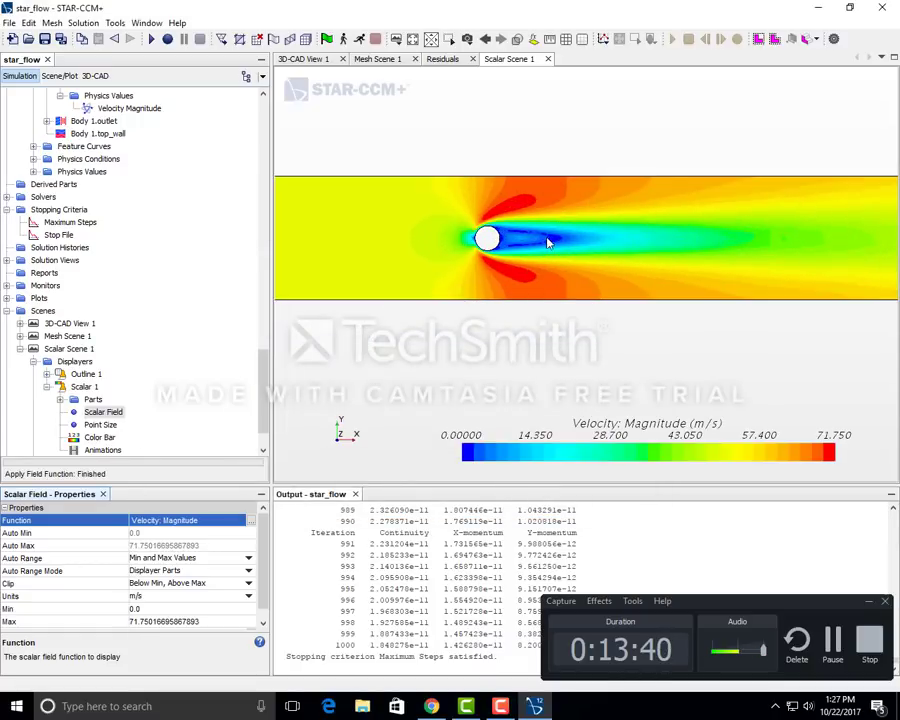
scroll(476, 240, up, 3)
scroll(462, 246, down, 12)
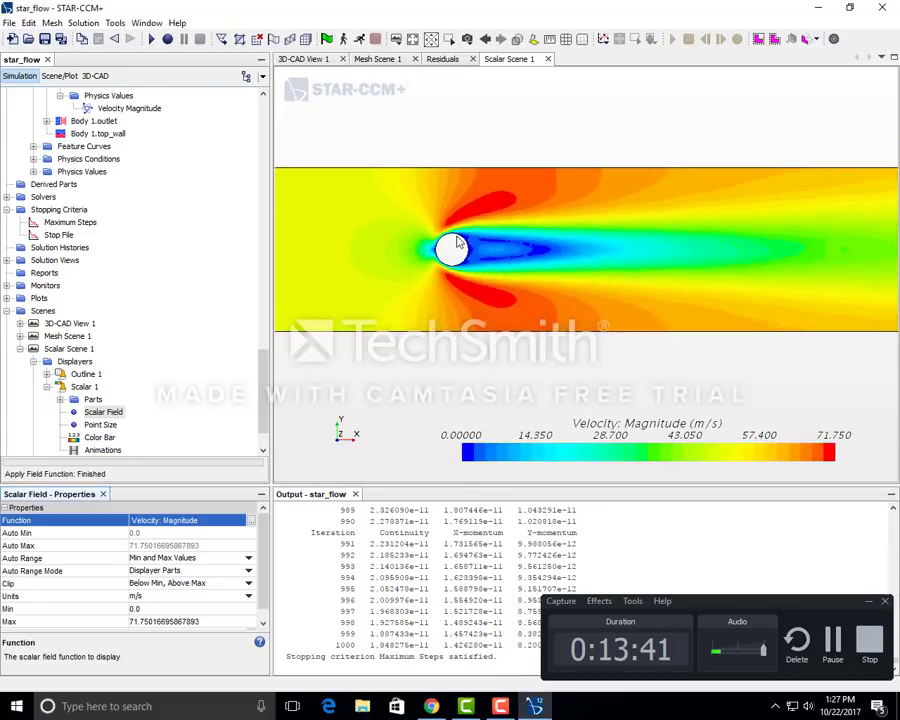
middle_drag(596, 276, 631, 328)
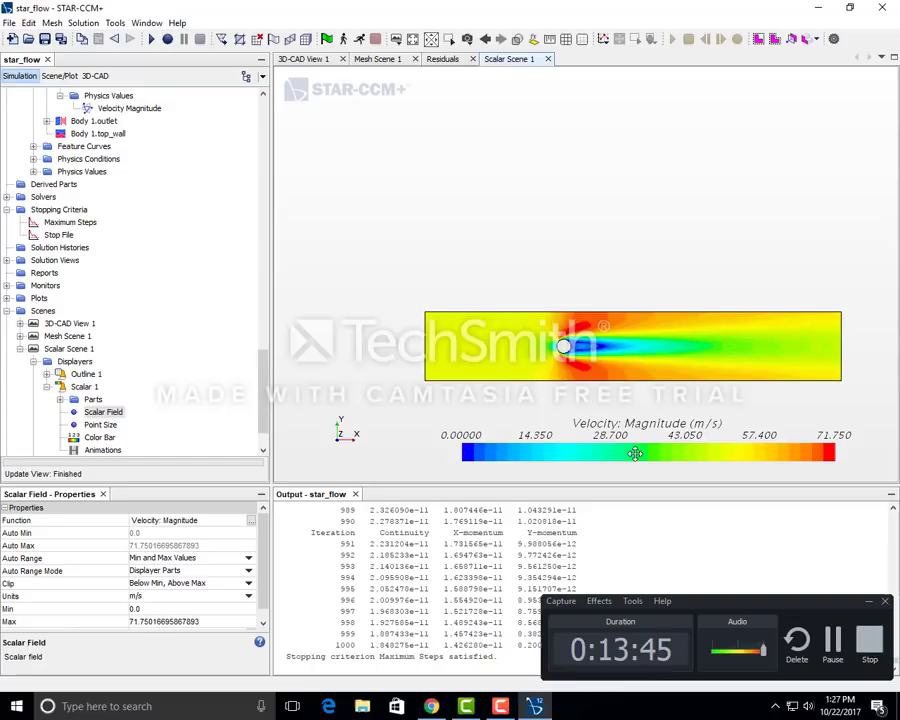
middle_drag(633, 454, 577, 511)
middle_drag(612, 420, 635, 289)
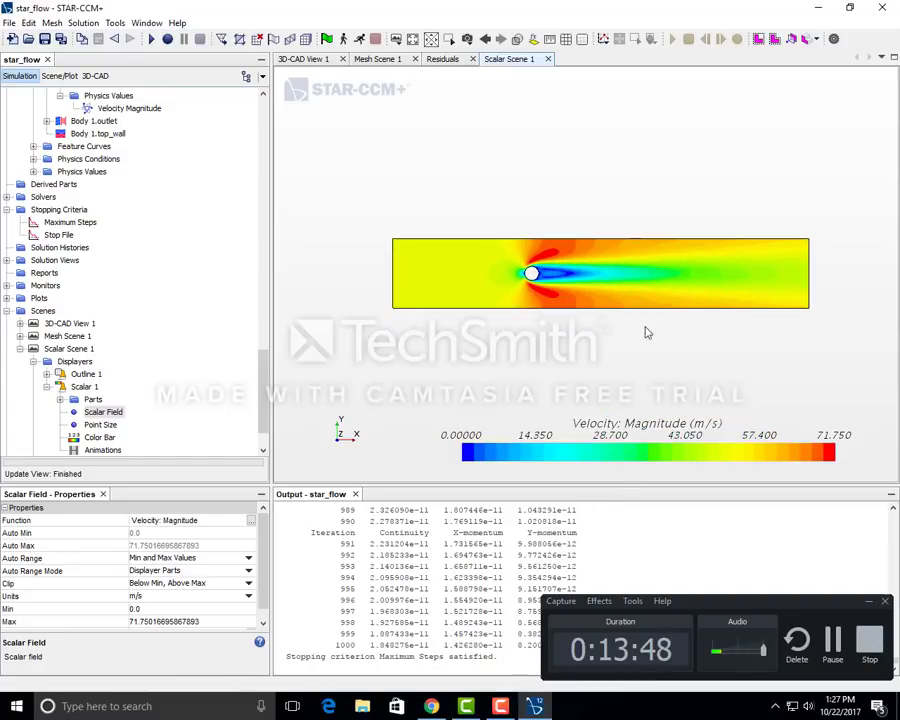
drag(632, 452, 566, 381)
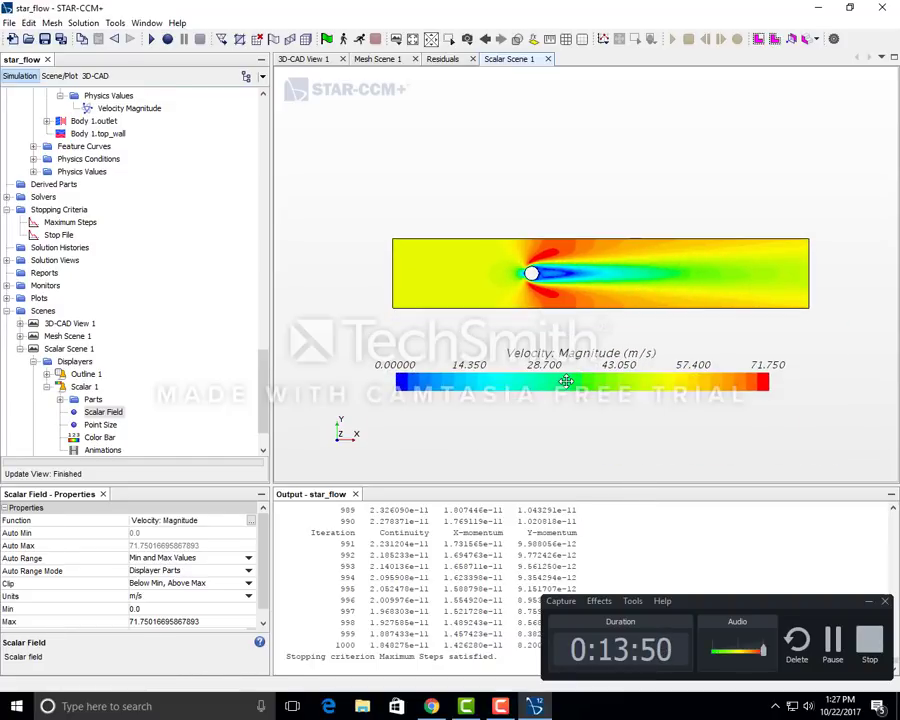
right_click(560, 385)
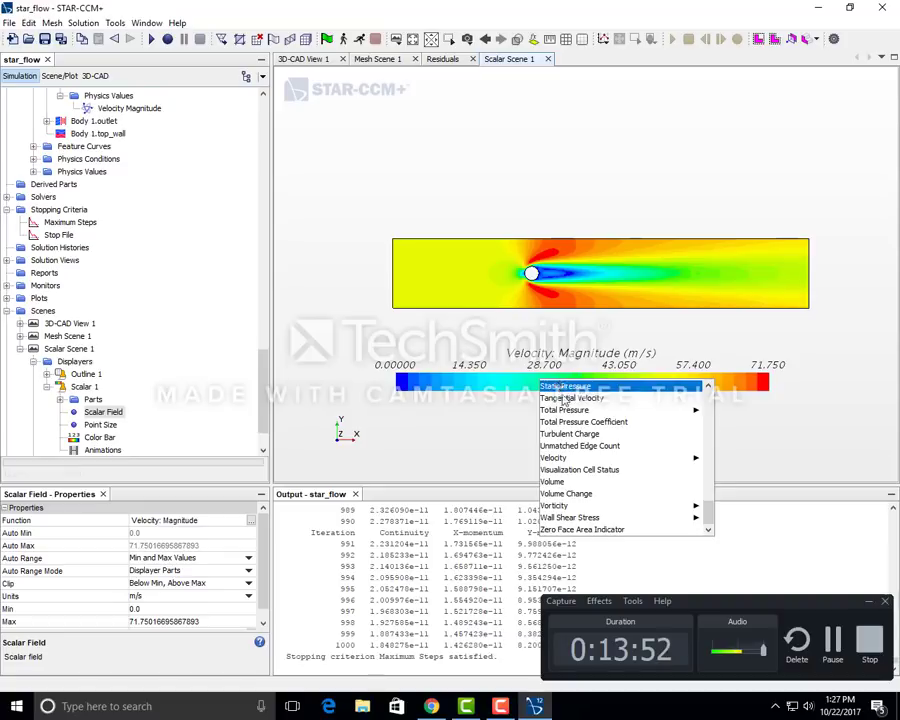
mouse_move(598, 412)
scroll(600, 418, up, 15)
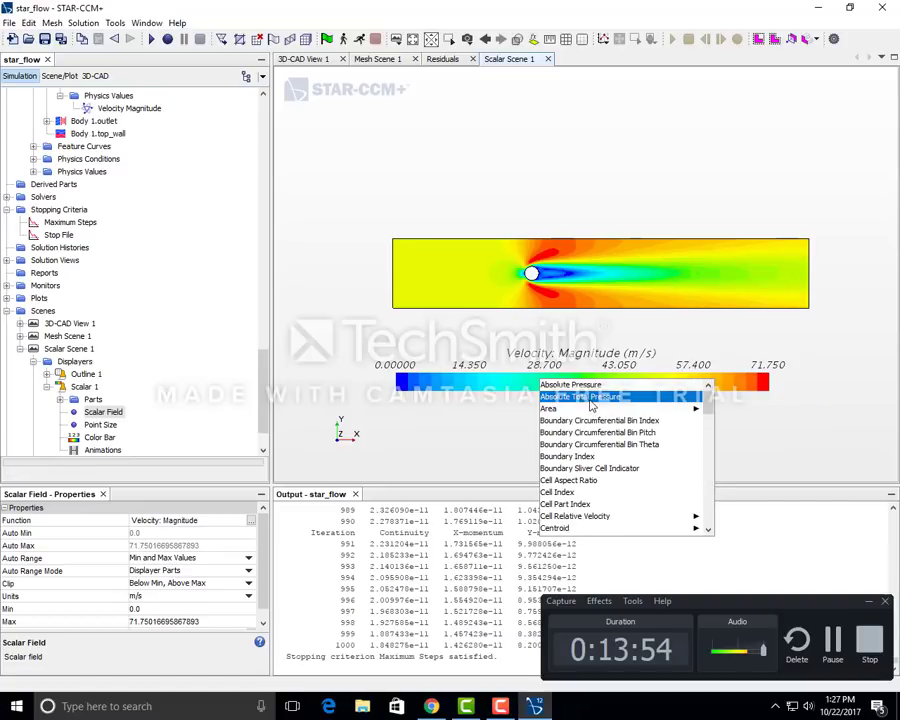
scroll(652, 437, down, 15)
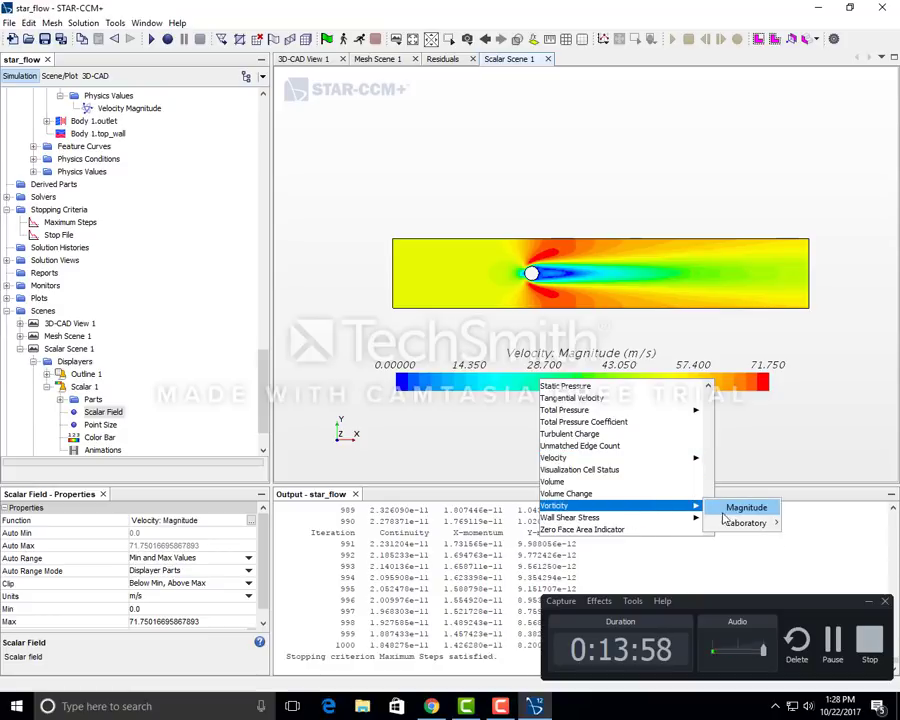
click(22, 347)
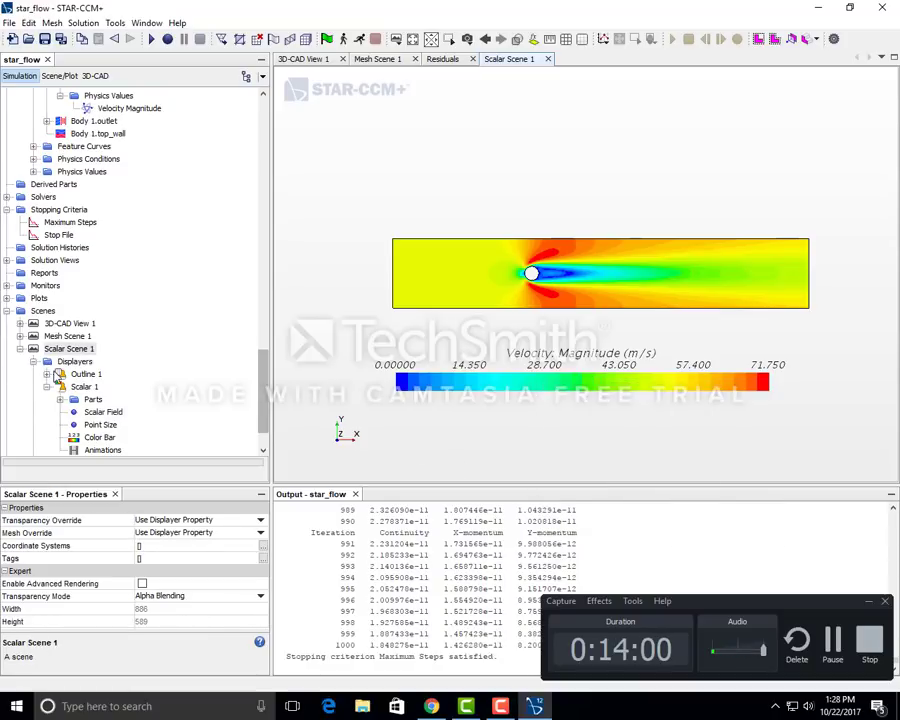
Step: Create a new vector scene of the solution and examine the recirculating flow behind the cylinder
scroll(120, 350, down, 2)
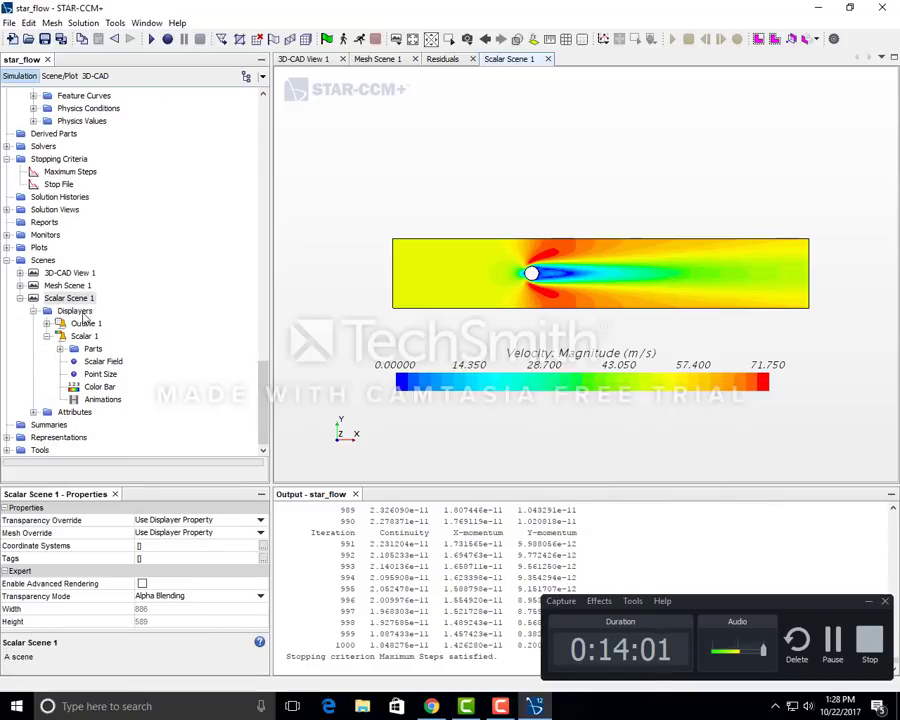
click(396, 40)
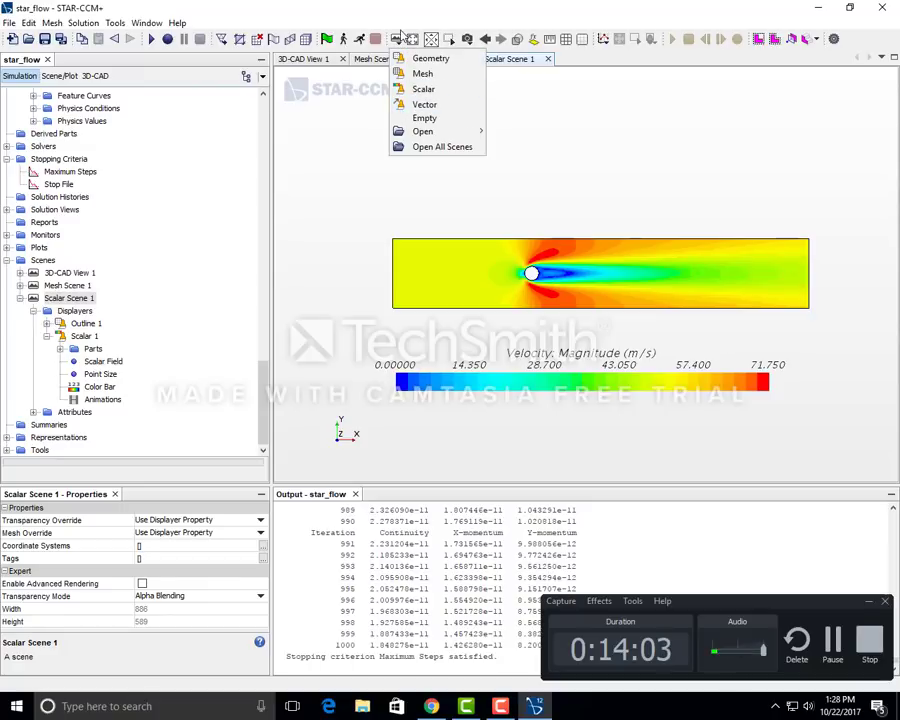
click(395, 104)
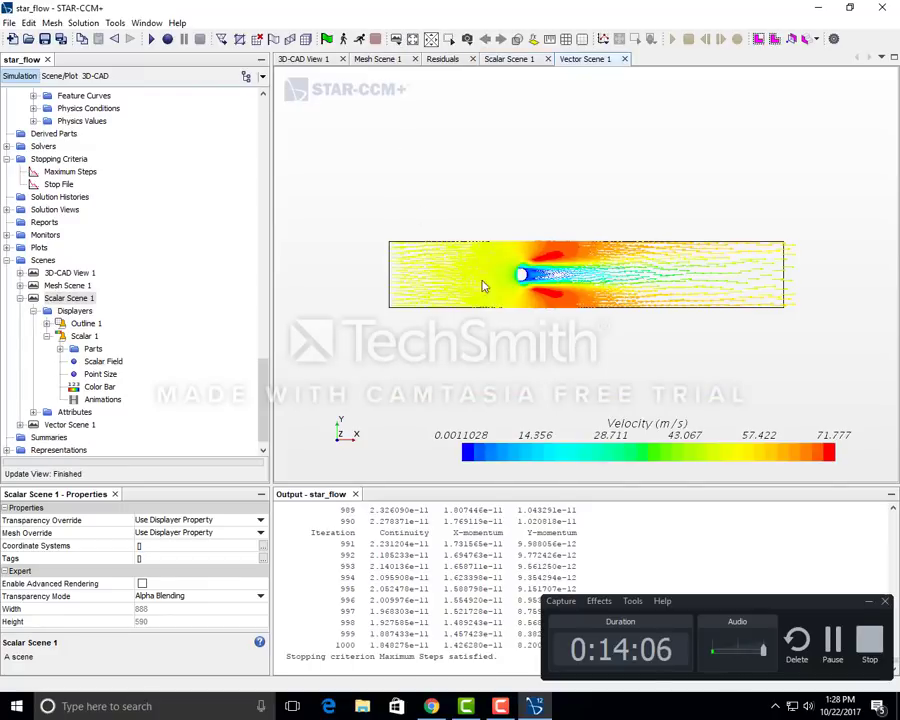
scroll(543, 283, up, 8)
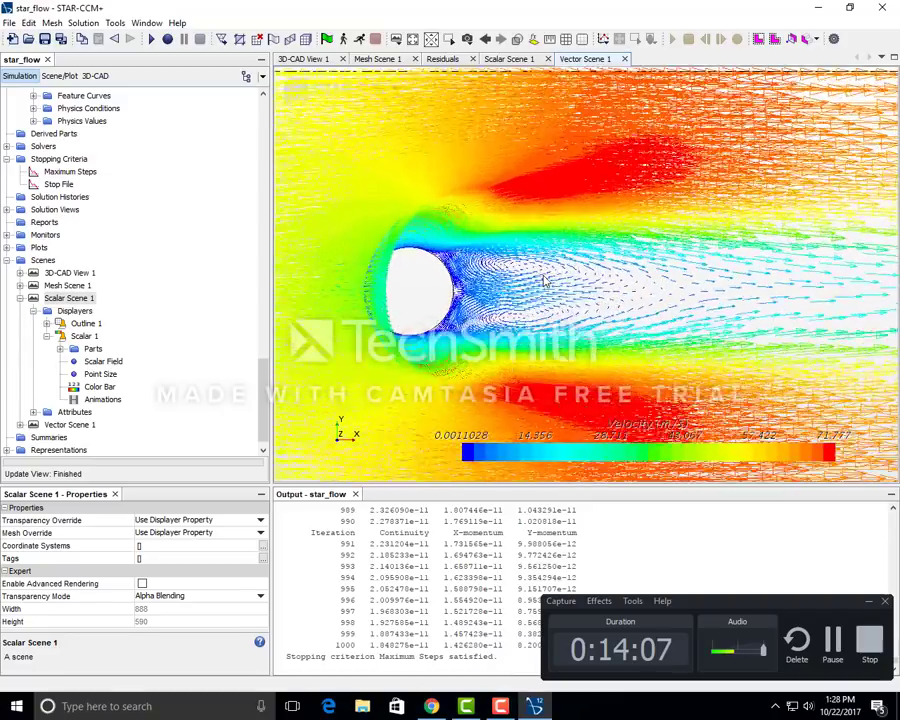
scroll(520, 265, up, 3)
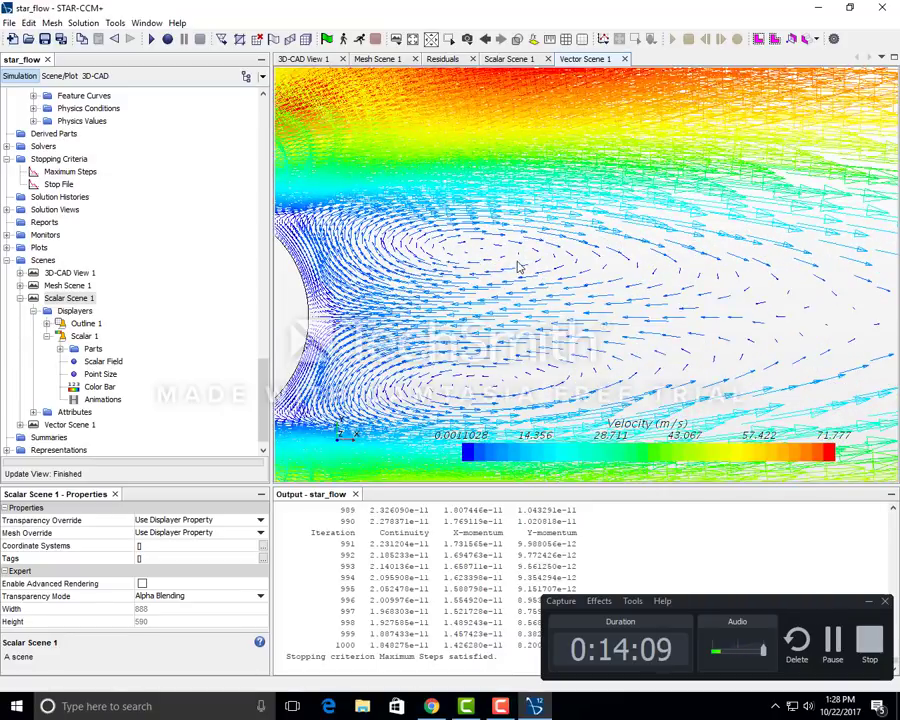
scroll(513, 265, down, 8)
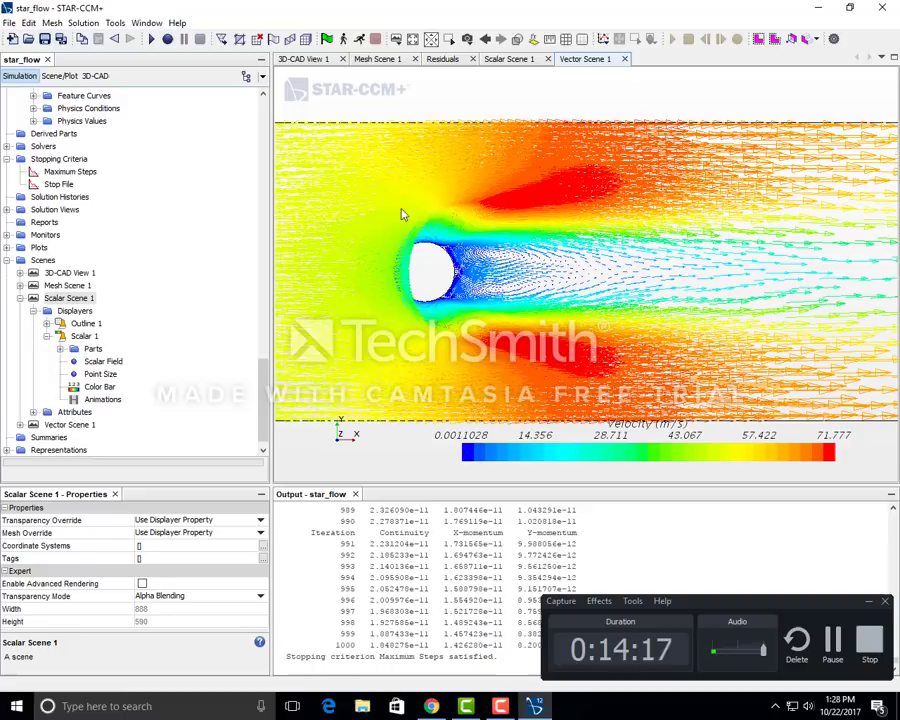
Step: Set the animation mode of the Vector 1 displayer in Vector Scene 1 to Pulse
click(19, 424)
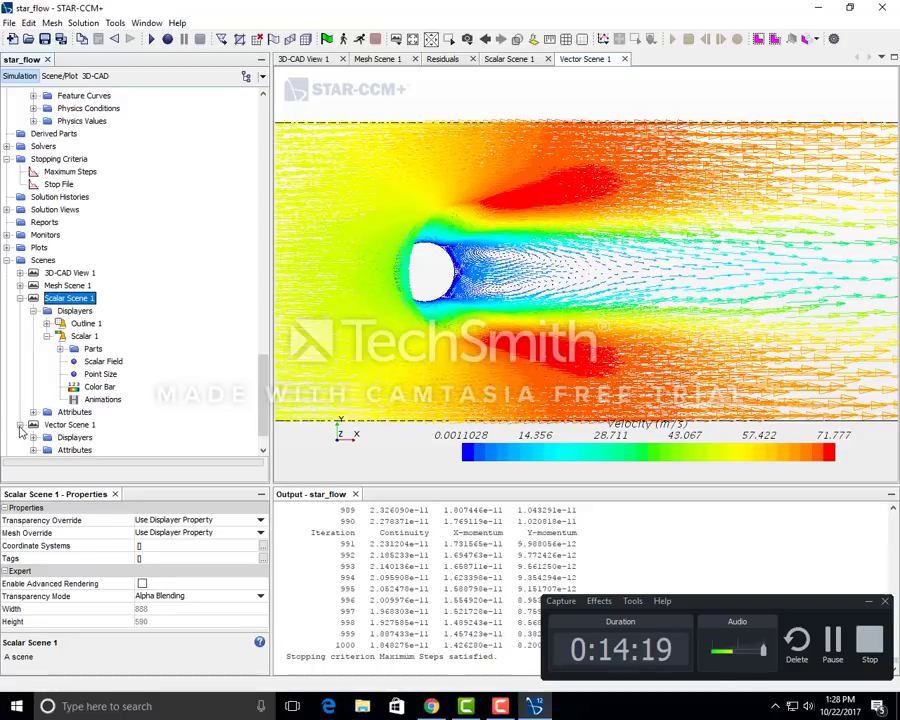
scroll(20, 428, down, 1)
click(33, 399)
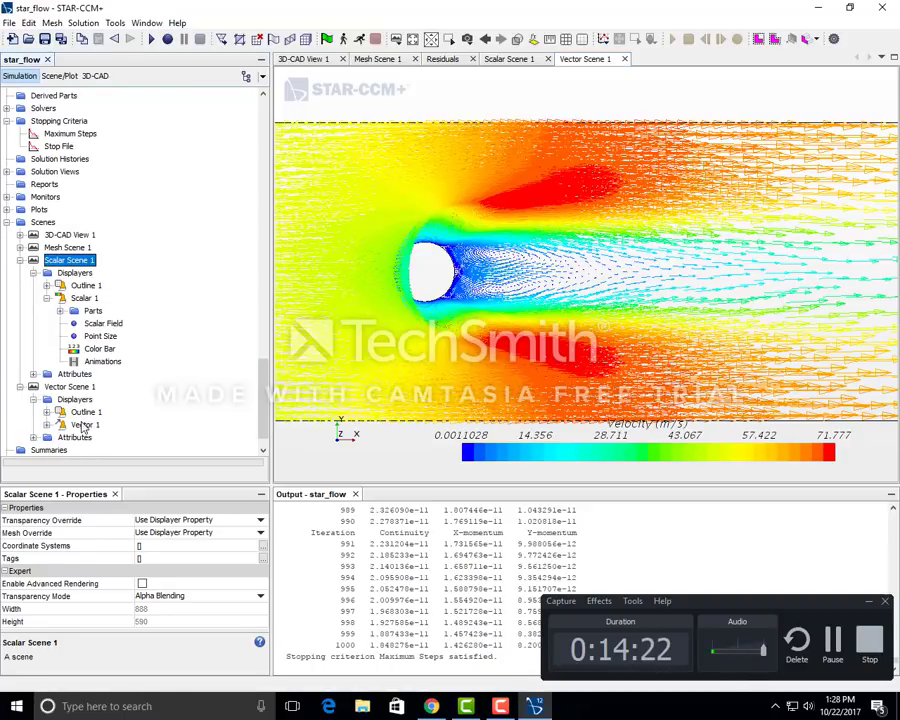
click(84, 425)
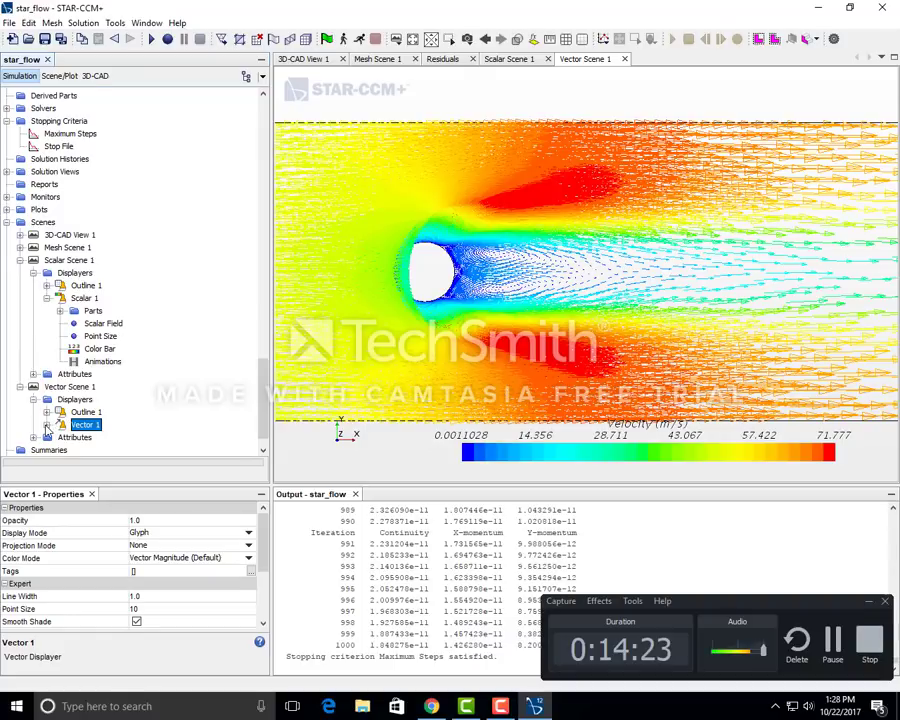
click(46, 425)
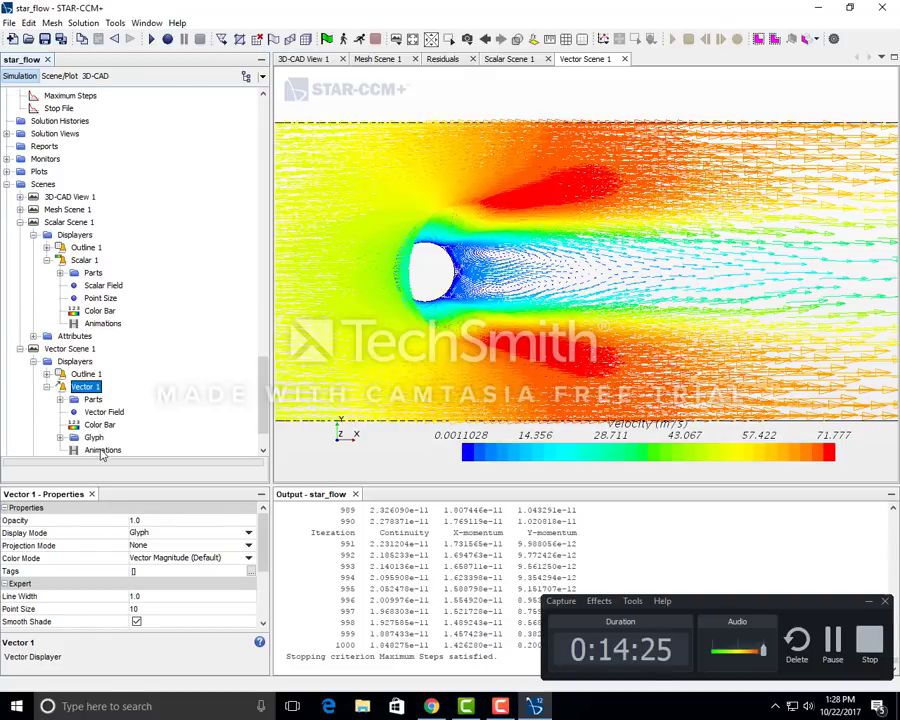
click(101, 450)
click(160, 520)
click(160, 542)
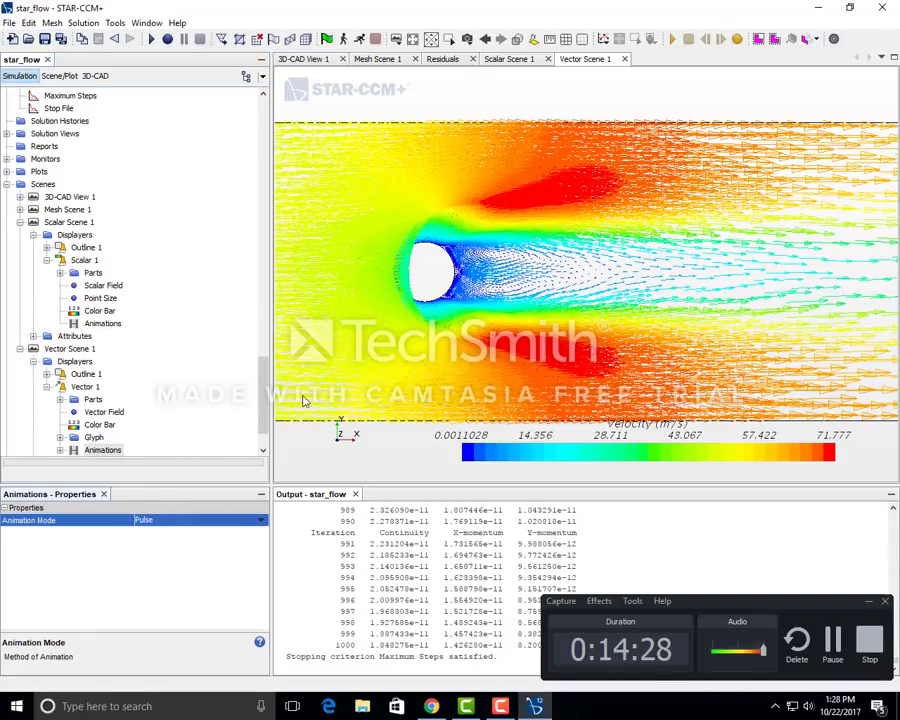
scroll(430, 262, up, 10)
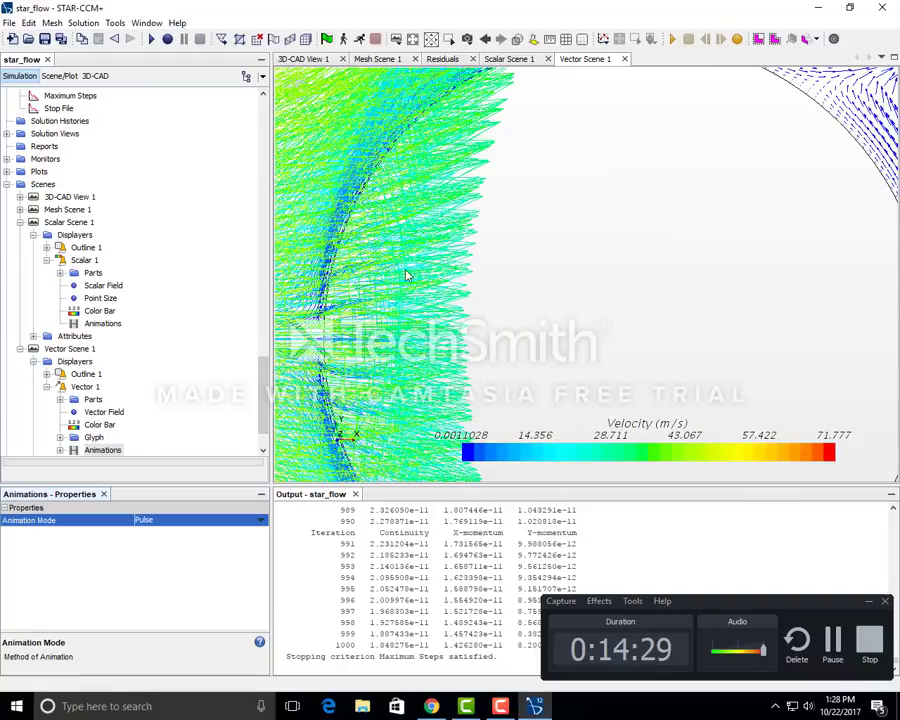
scroll(407, 275, down, 8)
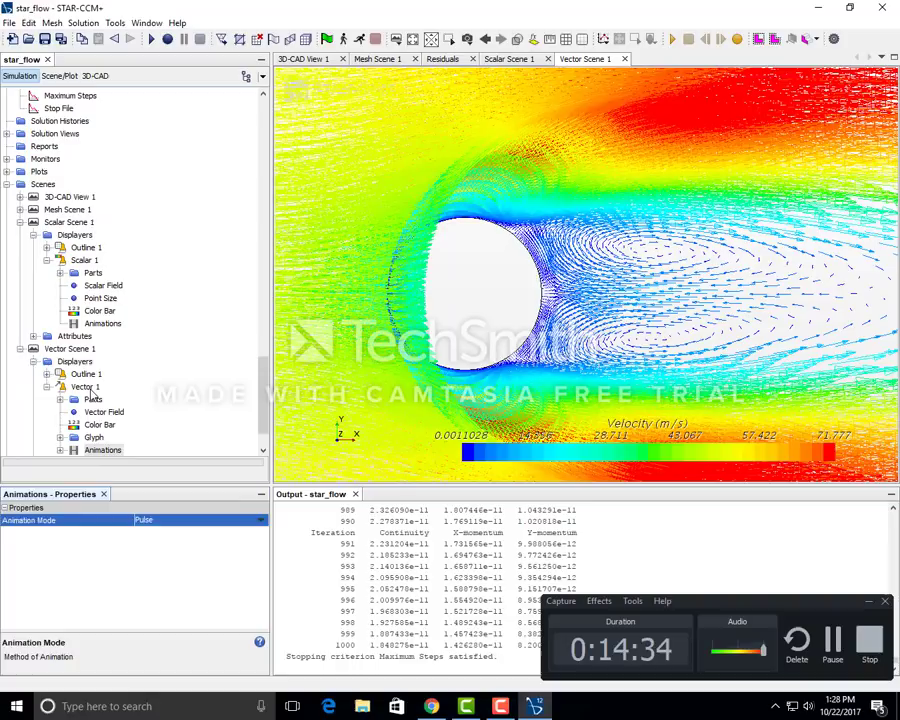
Step: Examine the properties of the Outline 1 and Vector 1 displayers in Vector Scene 1, including the vector color bar
click(85, 386)
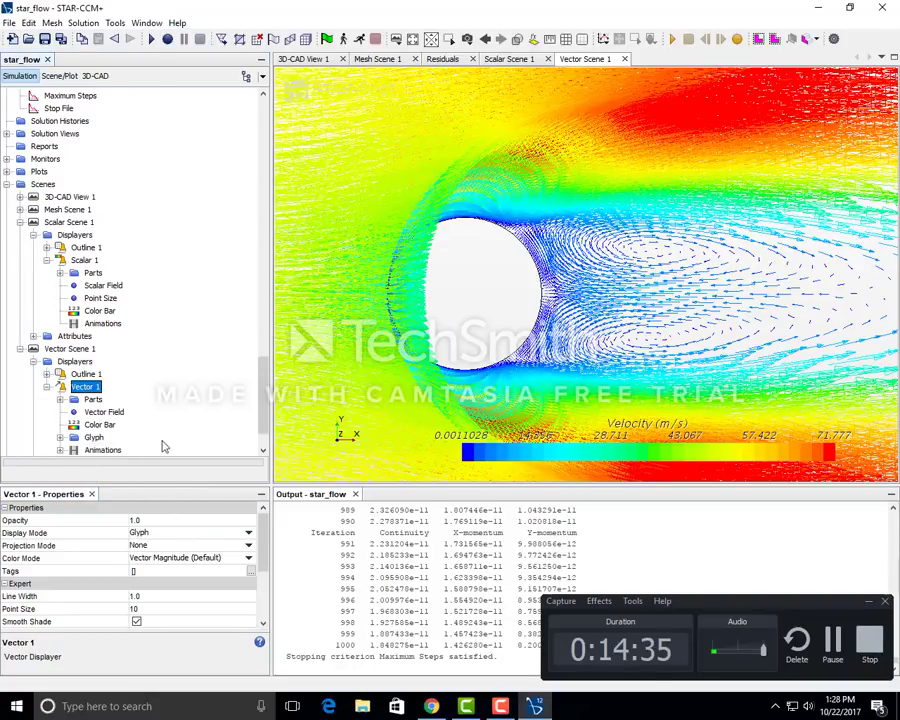
click(92, 399)
click(100, 424)
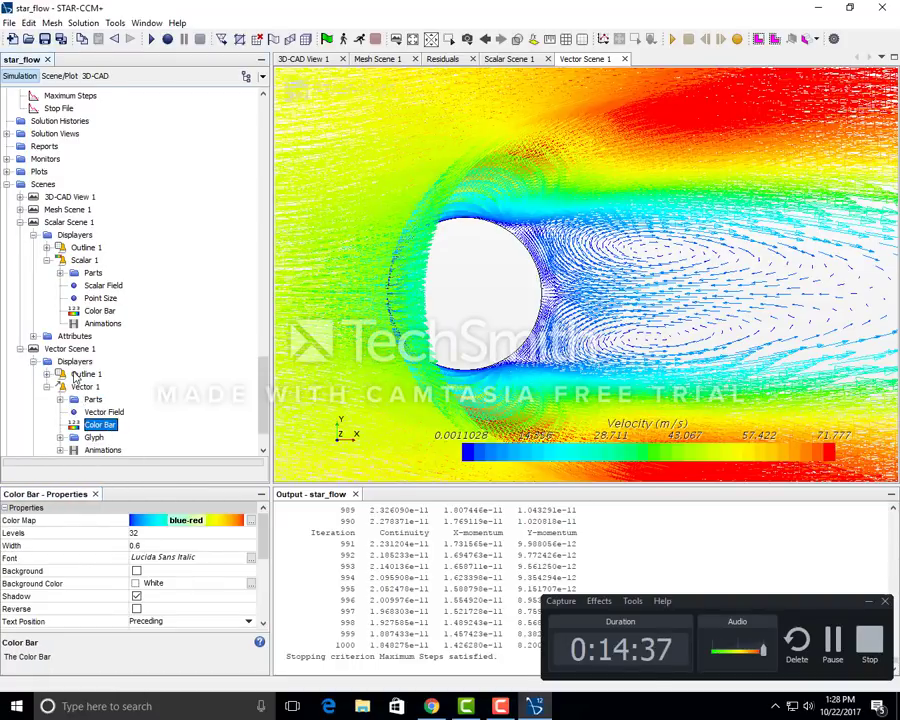
click(84, 373)
click(73, 360)
click(85, 386)
click(85, 374)
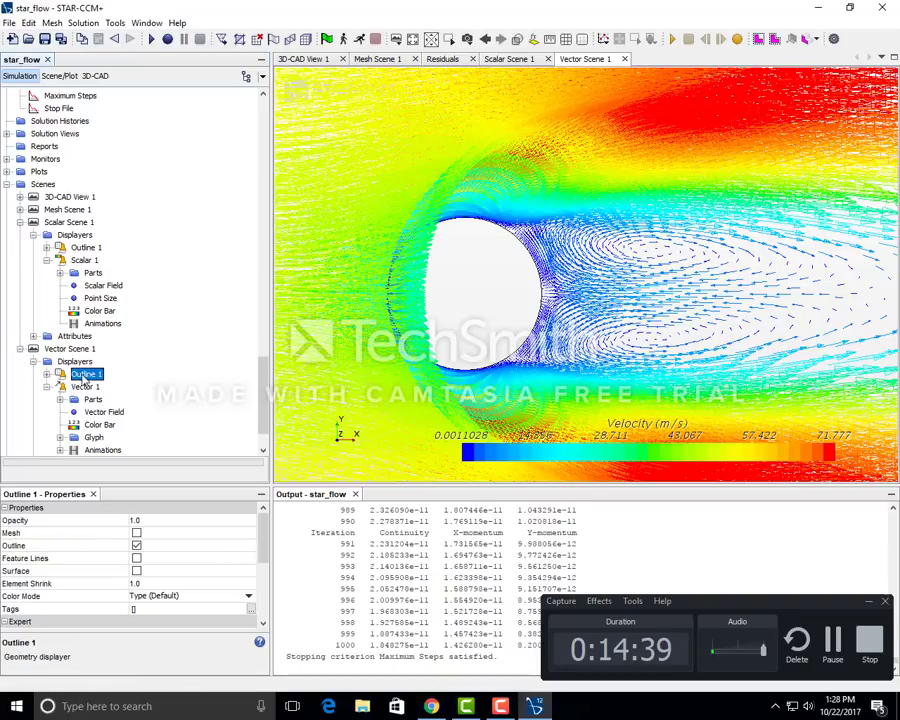
click(85, 387)
click(89, 398)
click(87, 387)
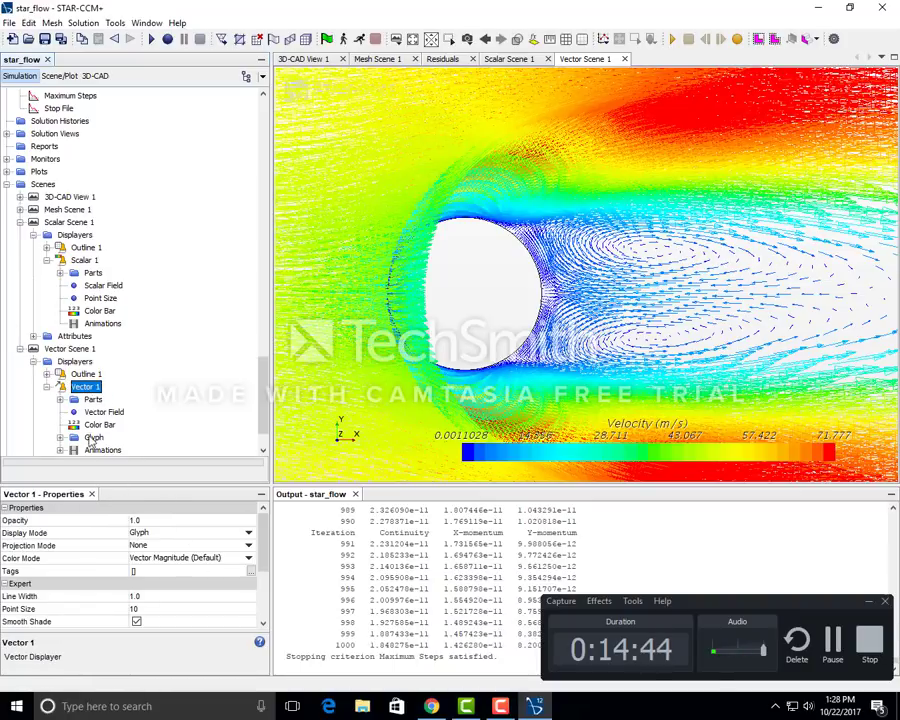
Step: Review the Vector 1 displayer's animation, glyph relative length, vector field and parts settings
scroll(90, 438, down, 1)
click(72, 423)
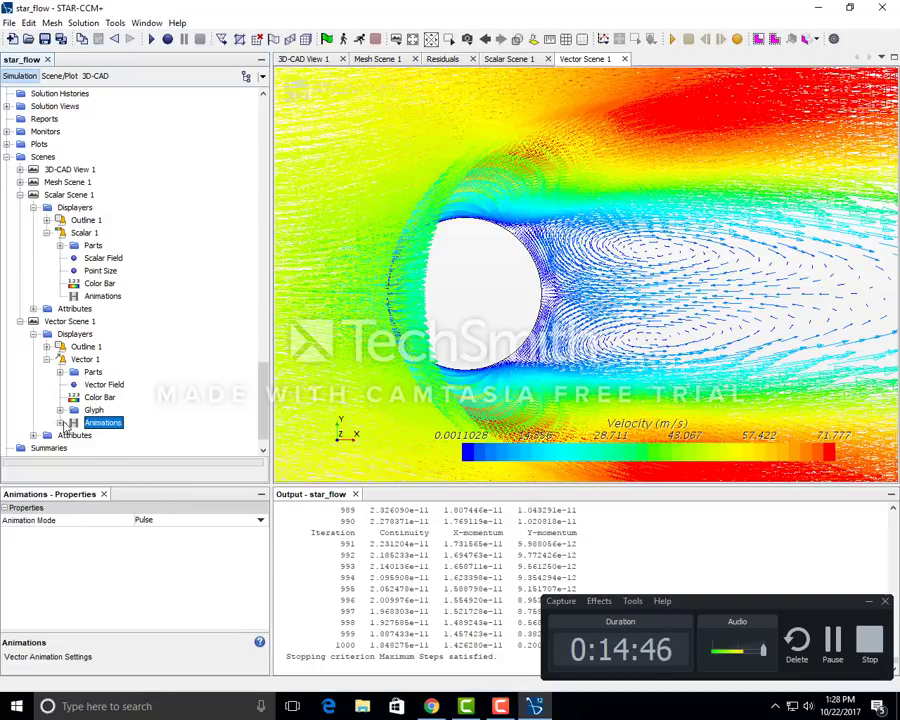
click(60, 411)
click(88, 422)
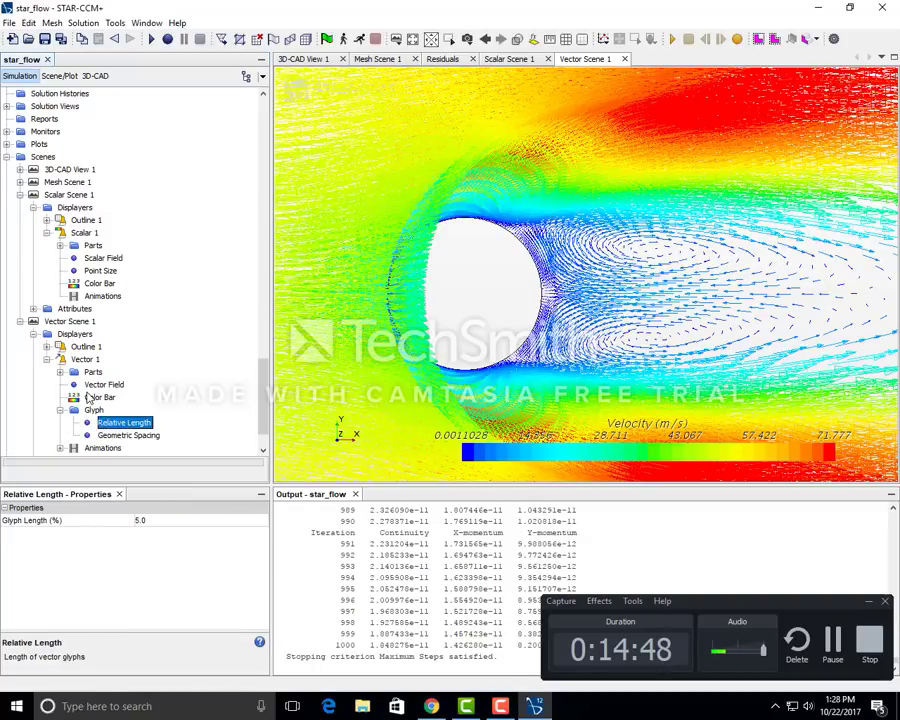
click(90, 397)
click(93, 386)
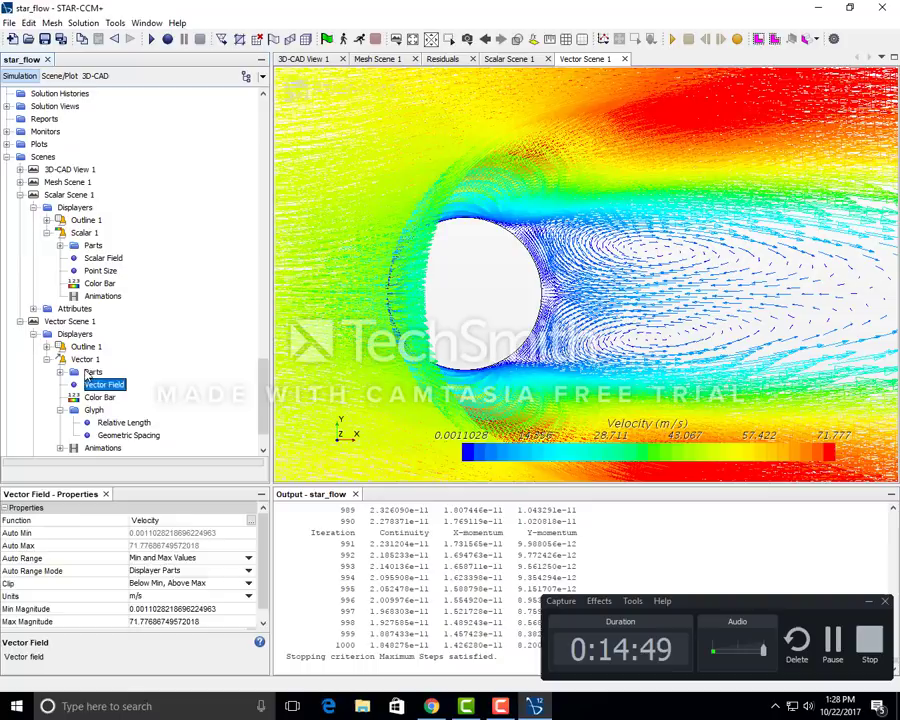
click(90, 372)
click(60, 372)
click(109, 384)
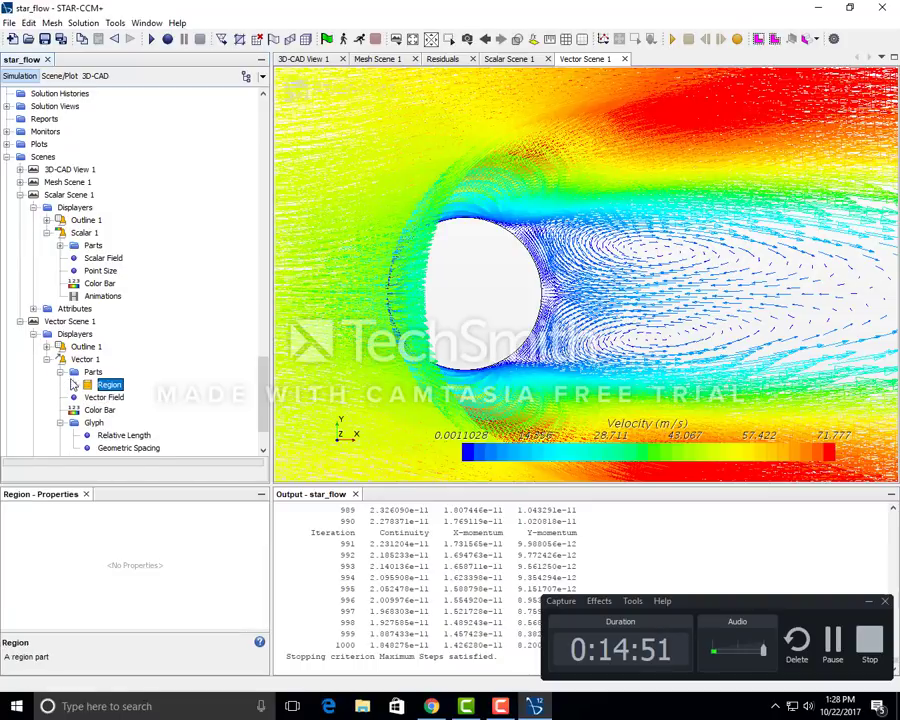
Step: Review the display mode and color mode options of the Vector 1 displayer and the properties of Vector Scene 1
click(85, 359)
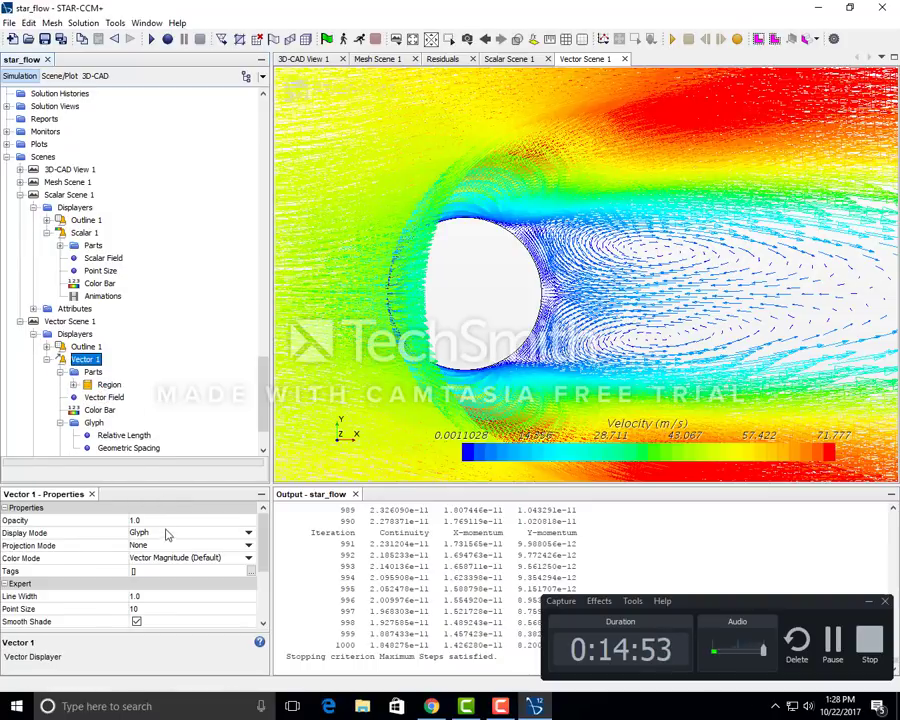
click(166, 522)
click(190, 558)
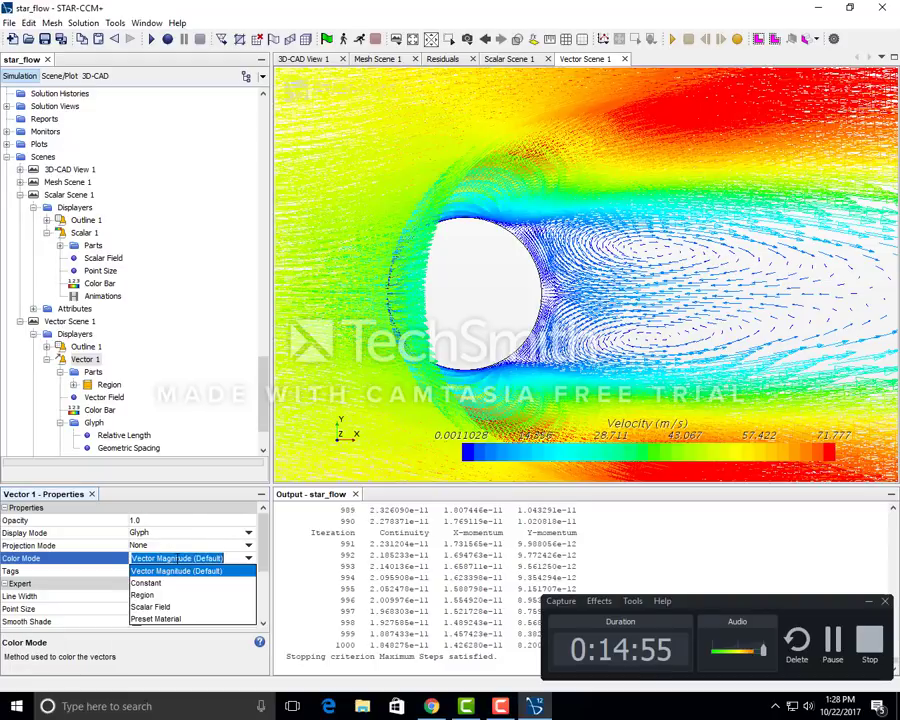
click(183, 535)
click(183, 533)
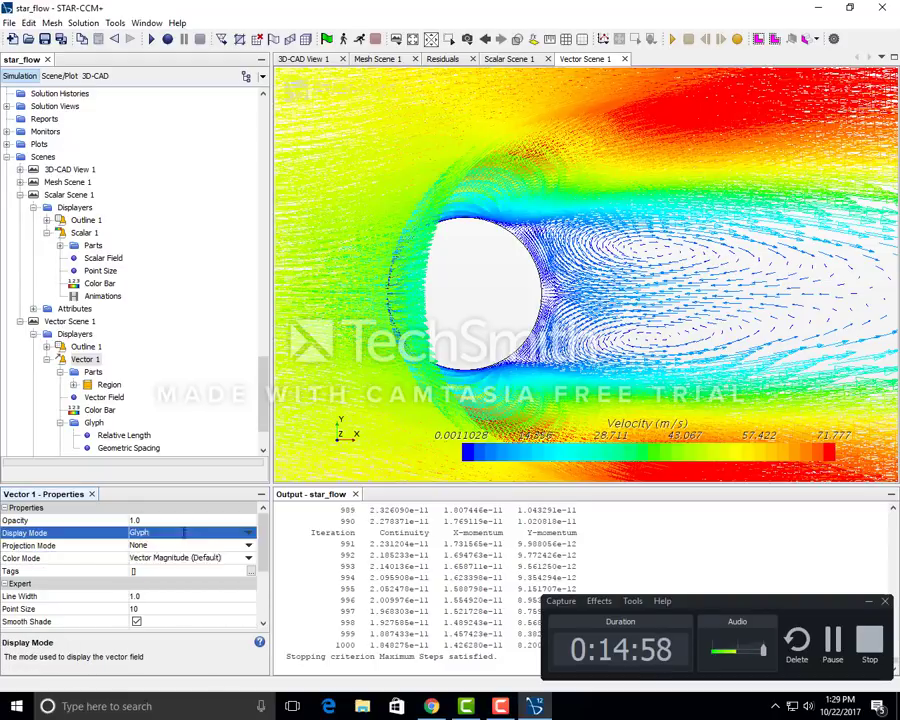
click(145, 539)
key(Up)
key(Up)
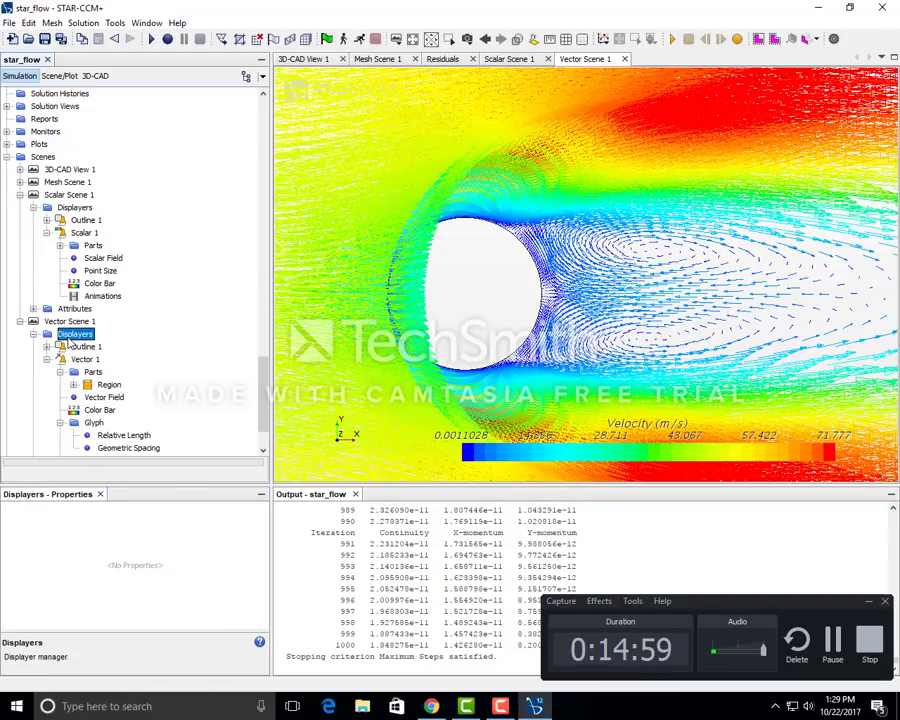
key(Up)
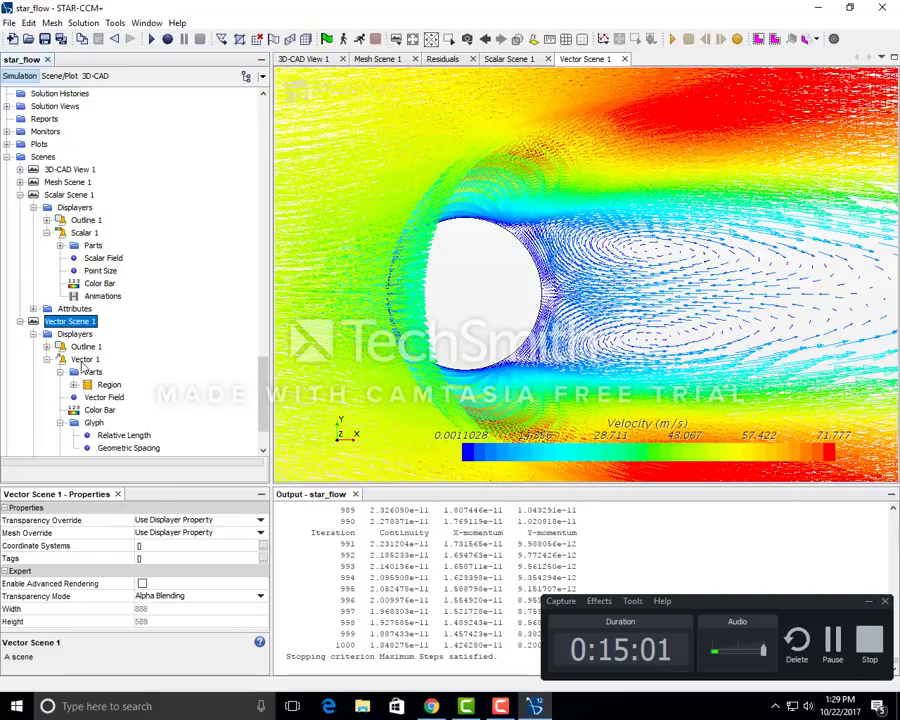
Step: Play the vector animation in Vector Scene 1
scroll(85, 380, down, 2)
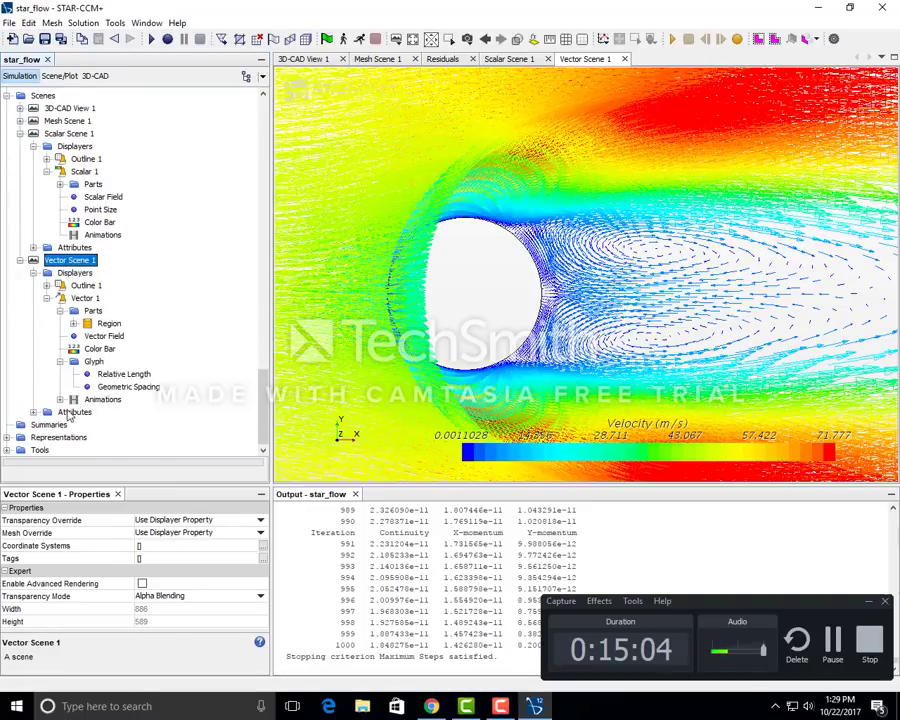
click(67, 412)
click(97, 349)
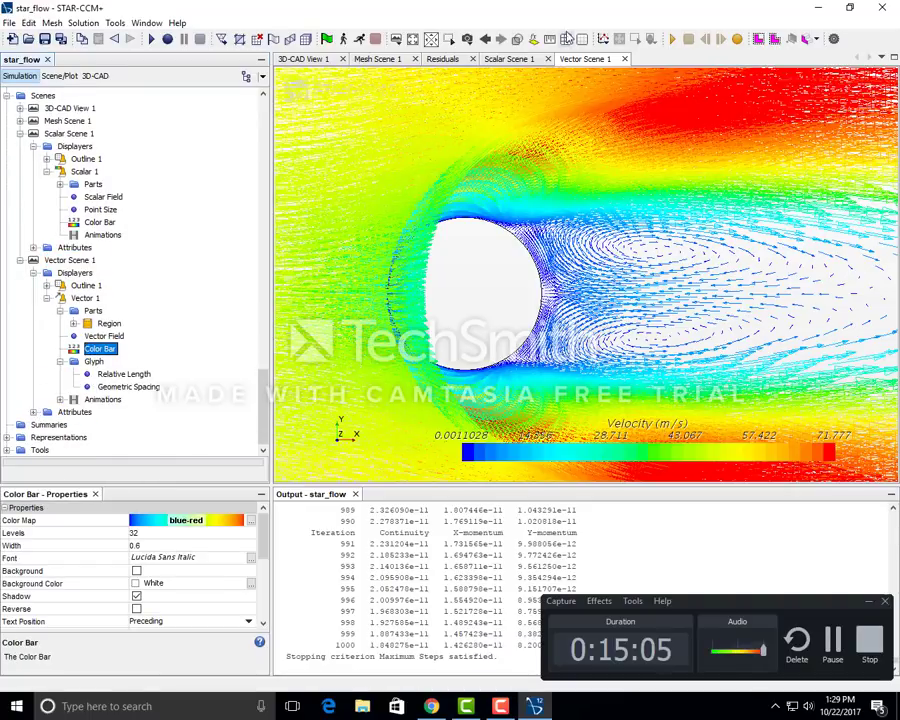
click(672, 38)
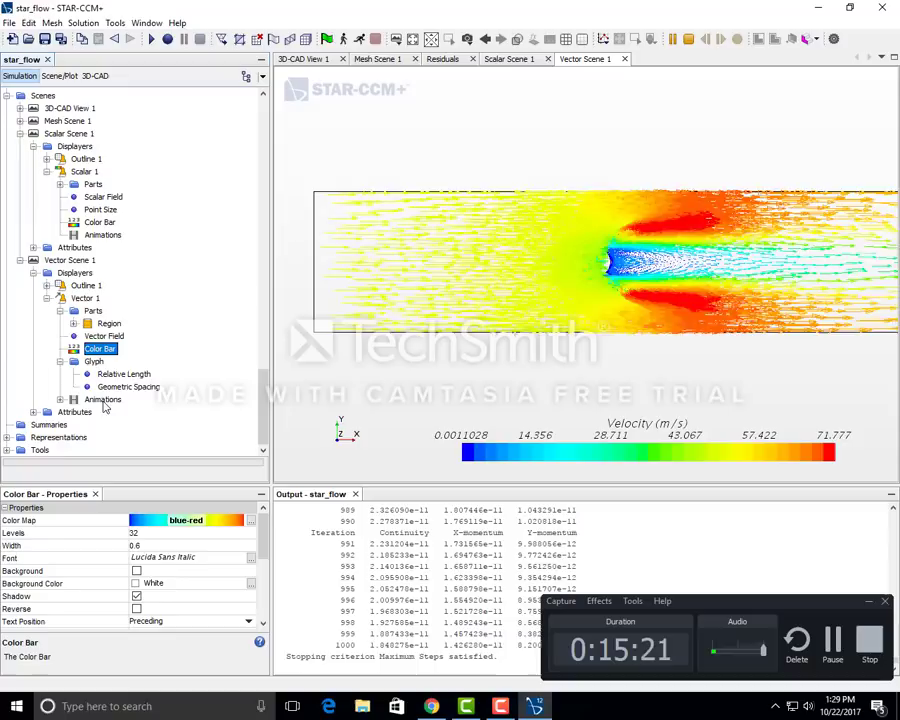
Step: Review the Vector 1 parts, the Outline 1 displayer and the scene properties of Vector Scene 1 while the animation runs
click(84, 312)
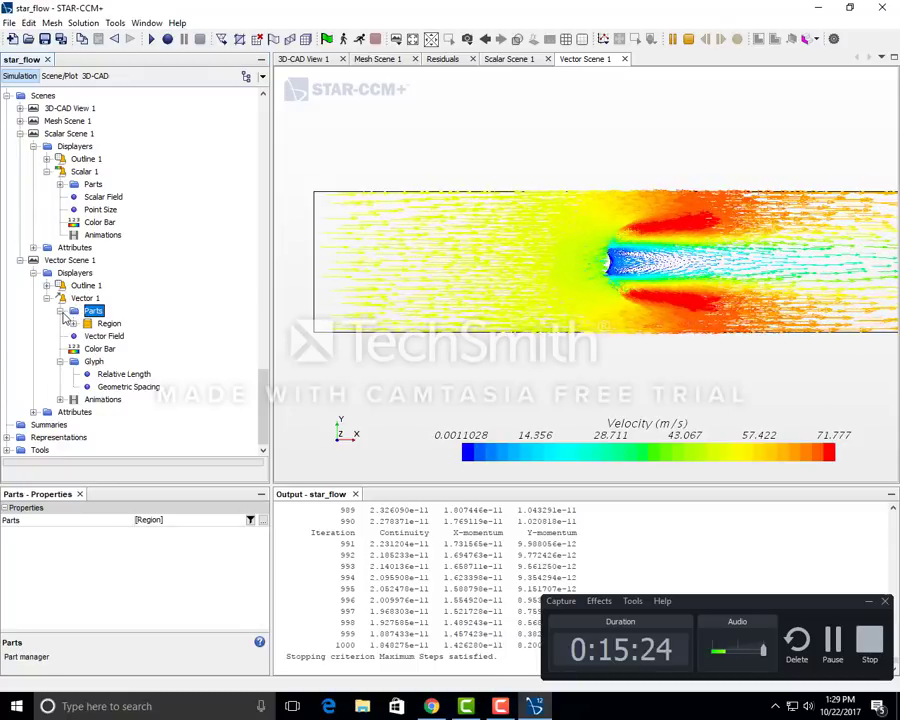
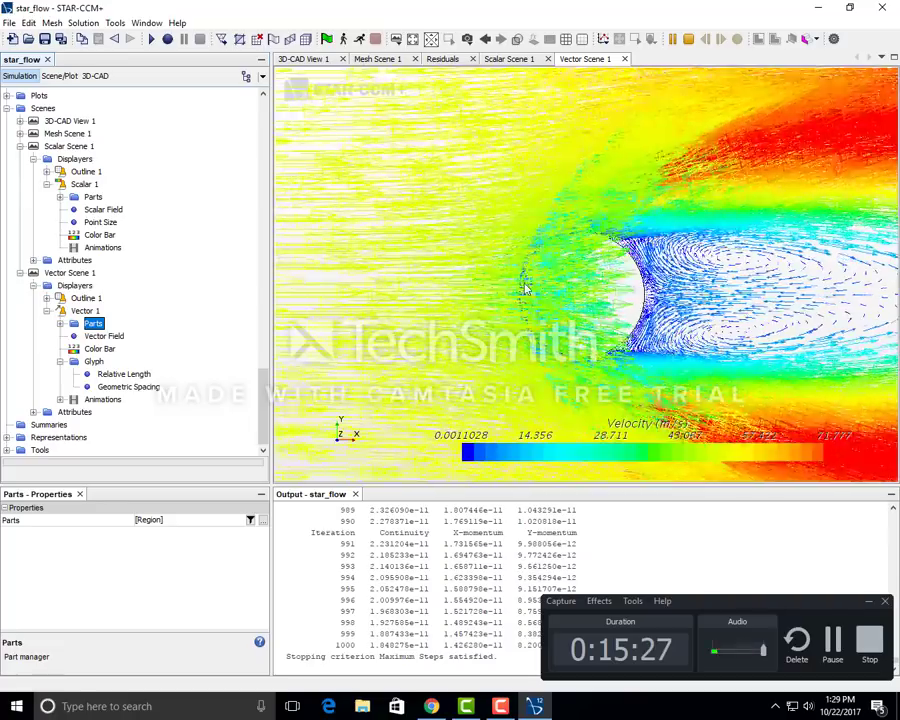
click(47, 311)
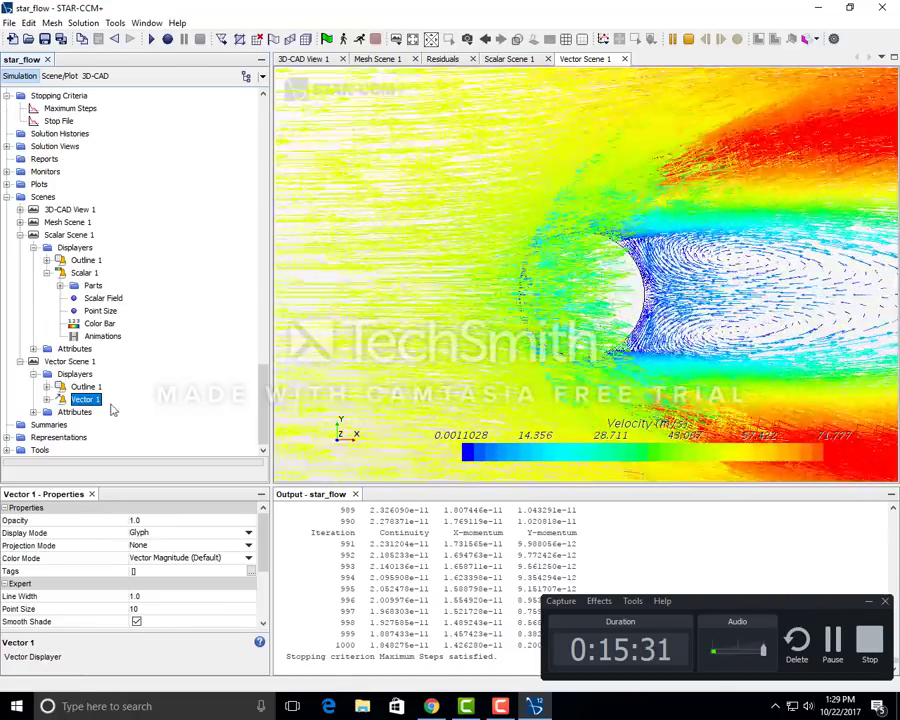
click(87, 387)
click(72, 374)
click(62, 362)
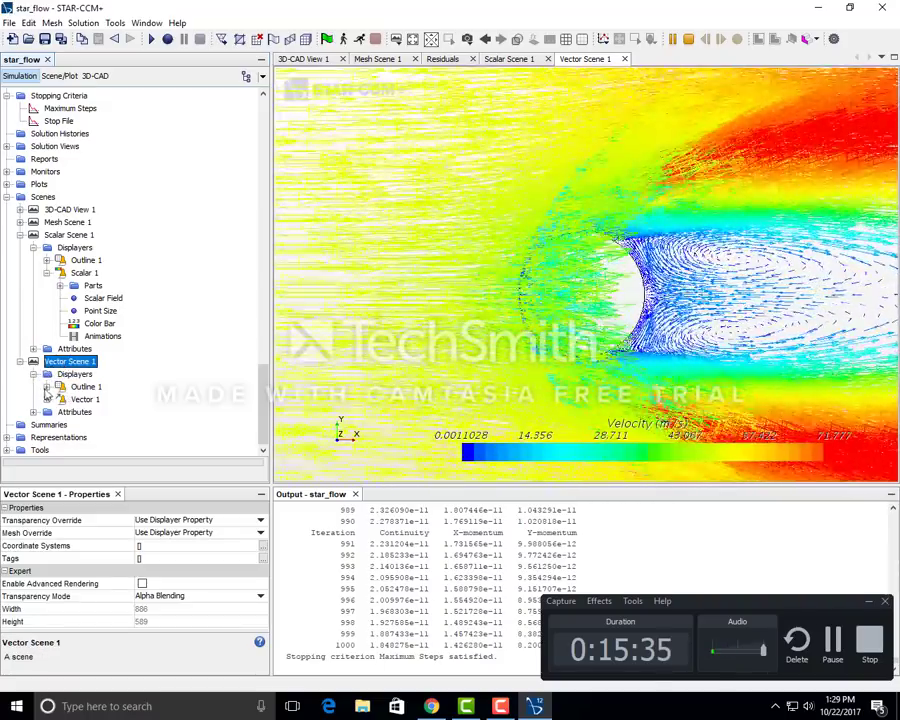
click(82, 387)
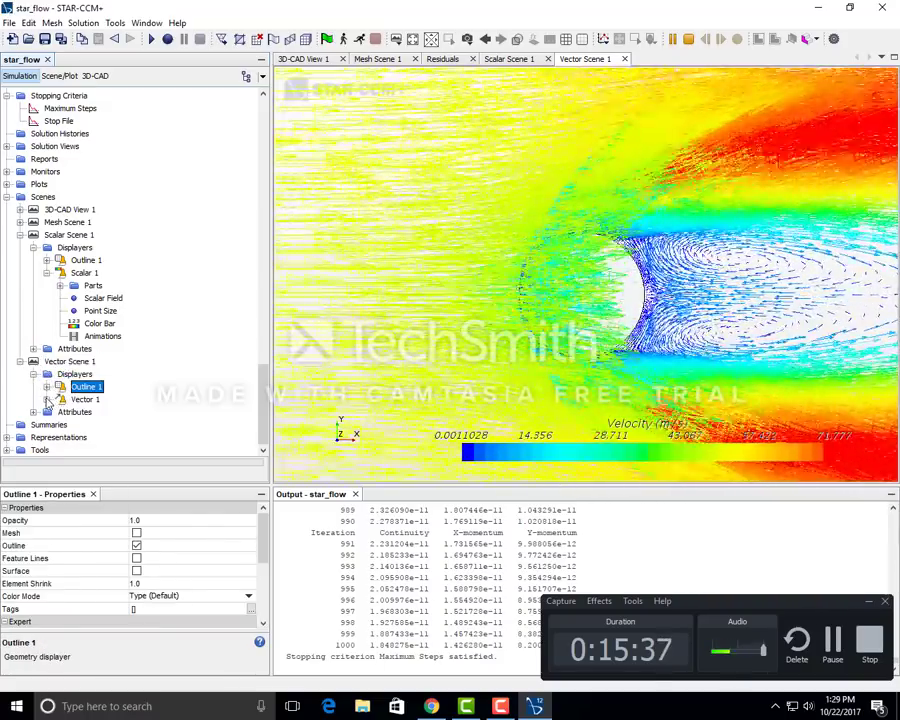
Step: Examine the Vector 1 displayer's expert properties, parts, vector field and color bar settings
click(46, 399)
click(87, 362)
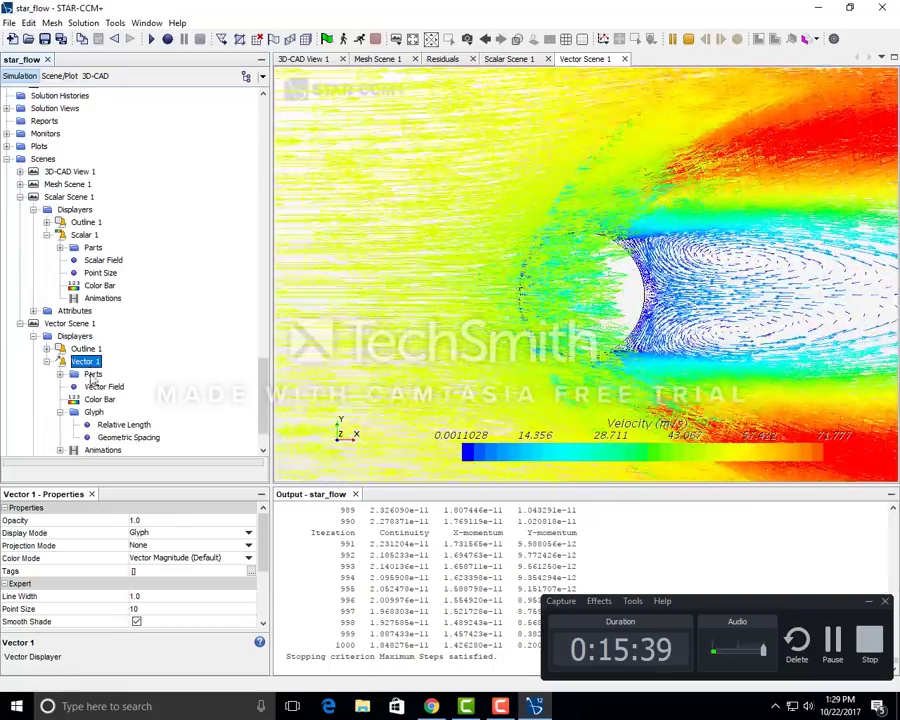
scroll(116, 533, down, 3)
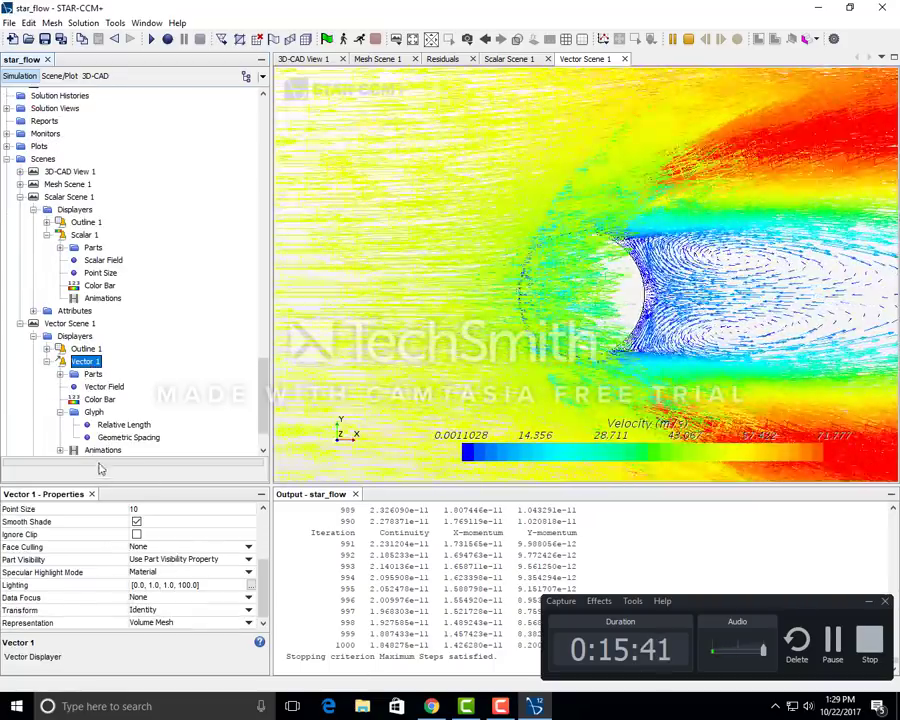
scroll(180, 555, up, 3)
scroll(186, 544, down, 3)
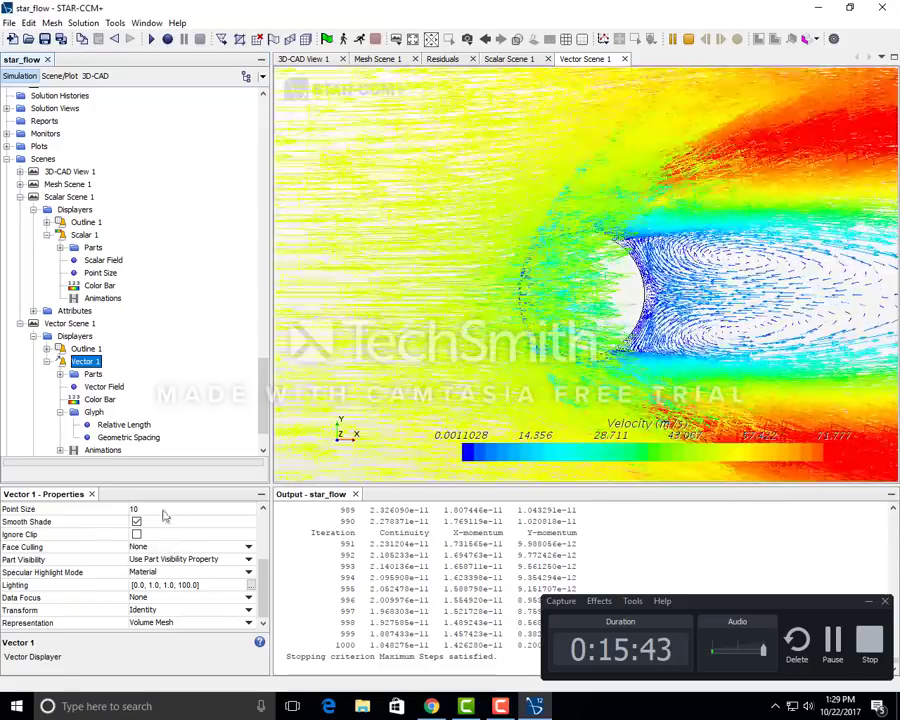
click(92, 374)
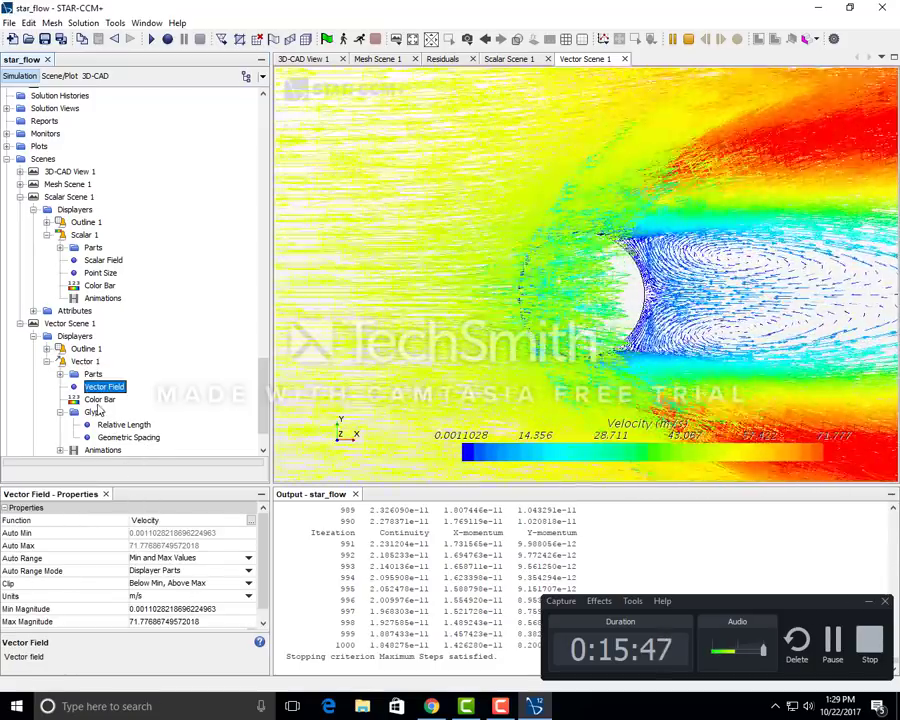
click(99, 399)
Step: Set the Vector 1 glyph's vector scale to Absolute and inspect the arrows around the cylinder
click(94, 412)
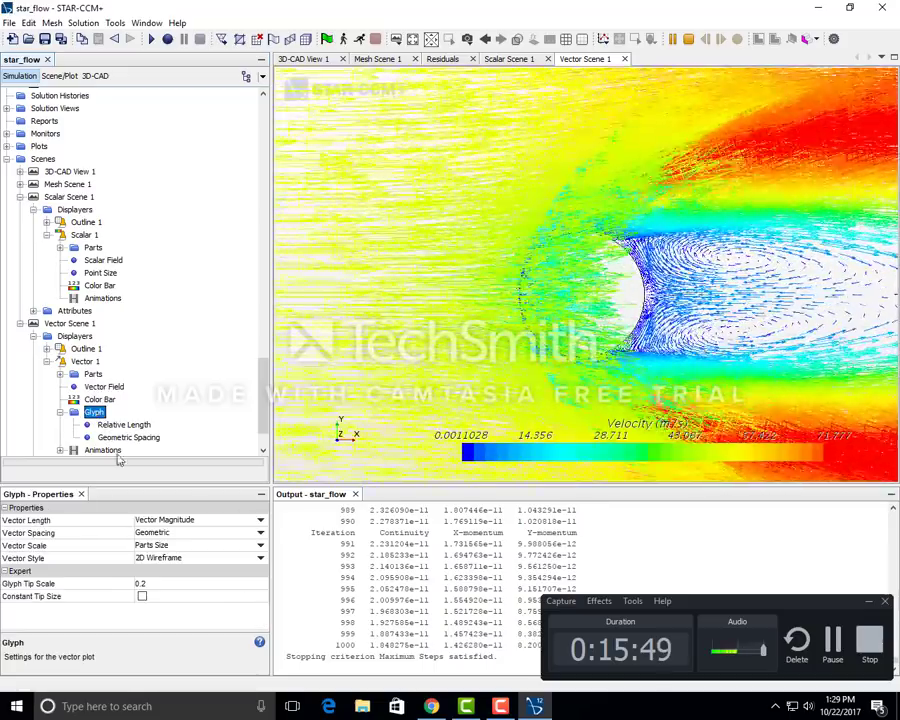
click(231, 545)
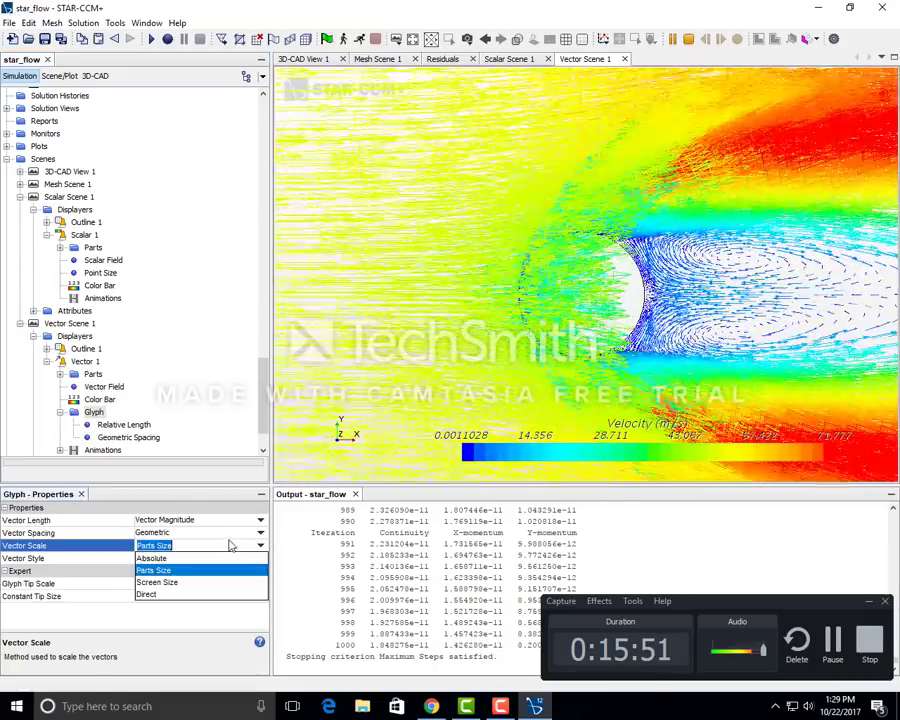
click(212, 558)
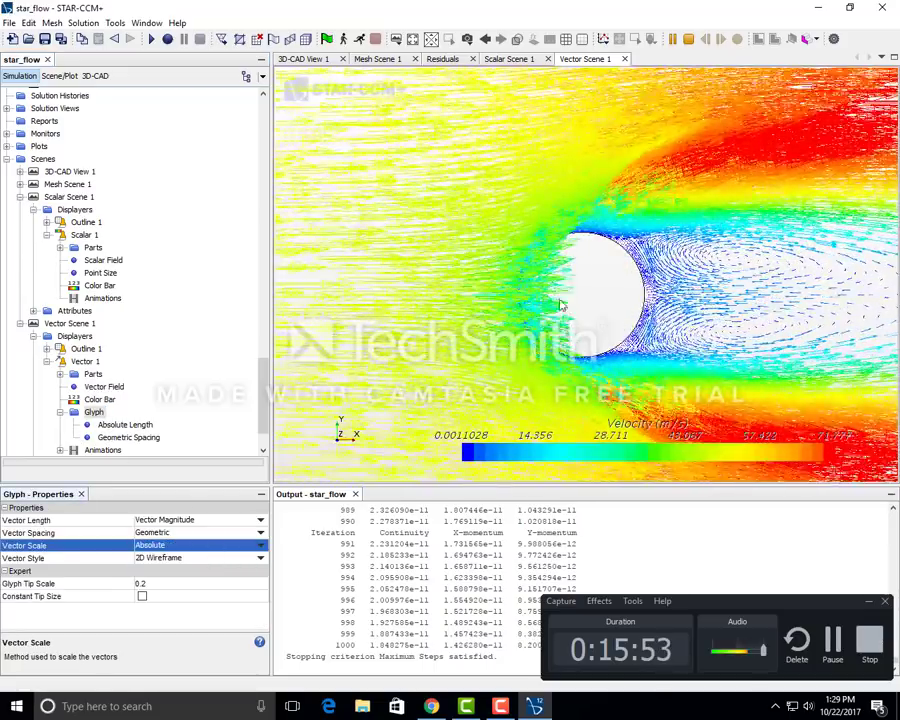
scroll(778, 310, up, 3)
scroll(778, 310, down, 5)
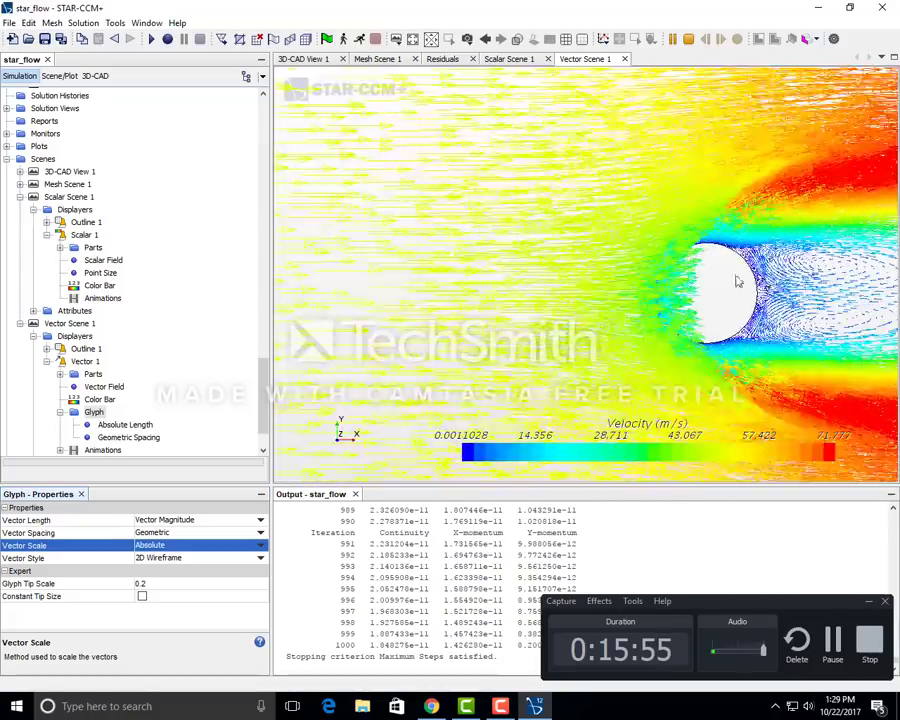
Step: Set the Vector 1 glyph's vector scale to Screen Size and inspect the arrows around the cylinder
click(200, 545)
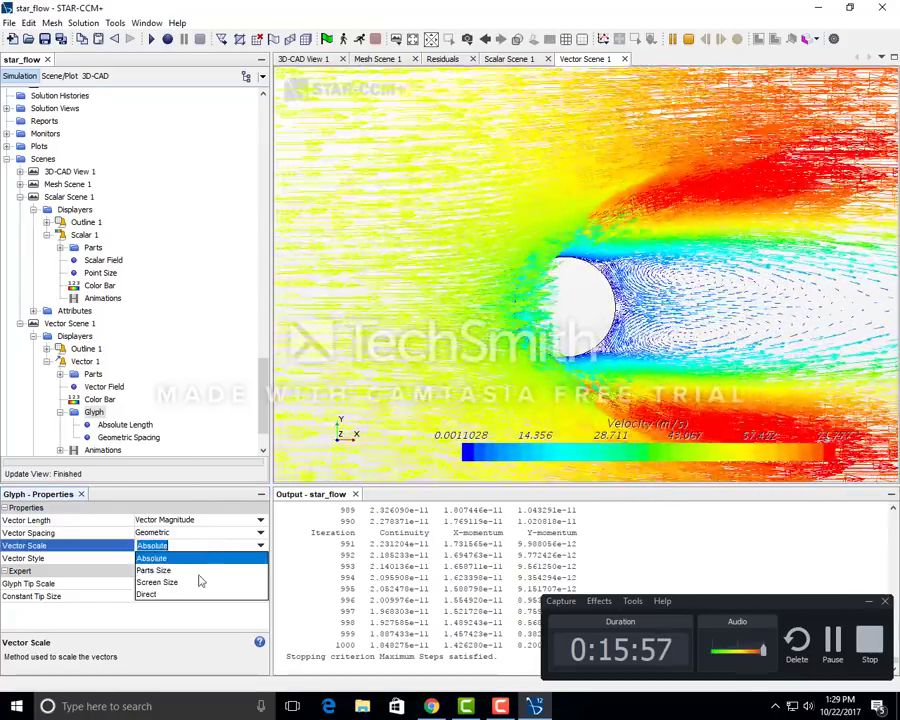
click(190, 588)
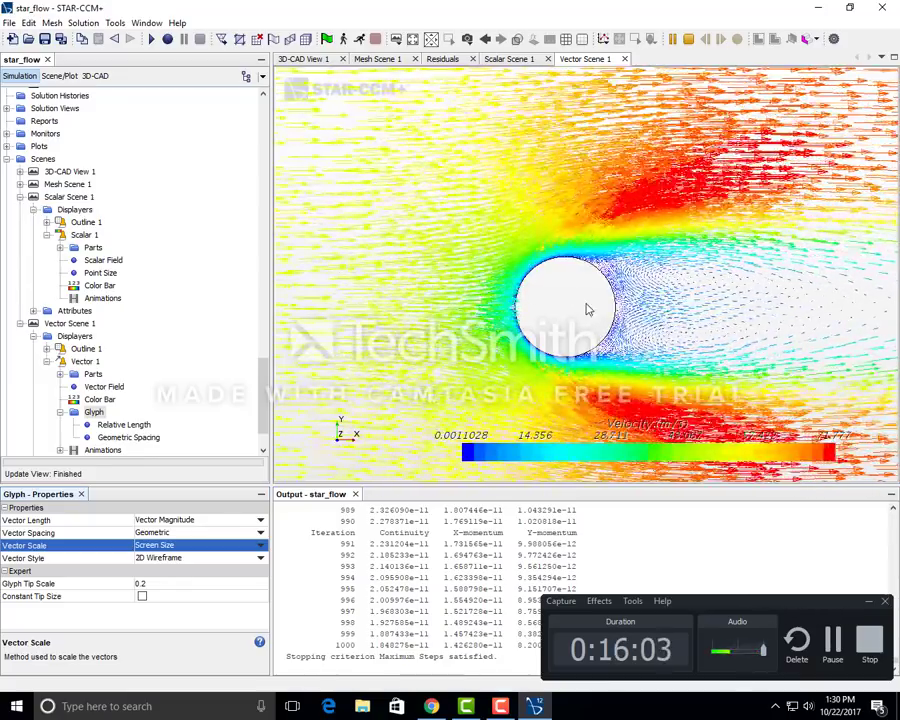
scroll(583, 303, up, 5)
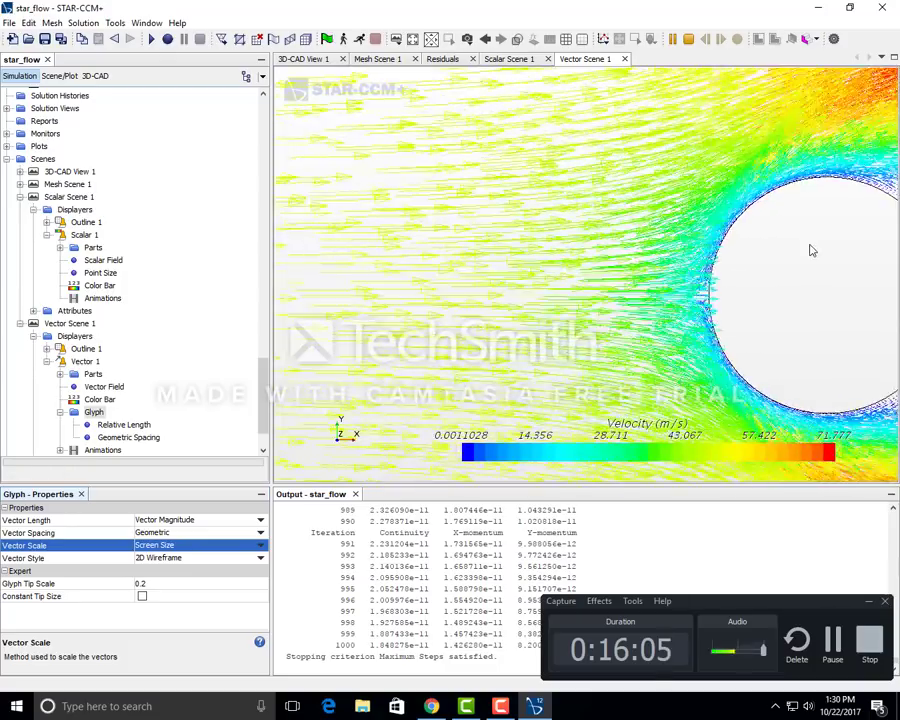
scroll(667, 265, down, 5)
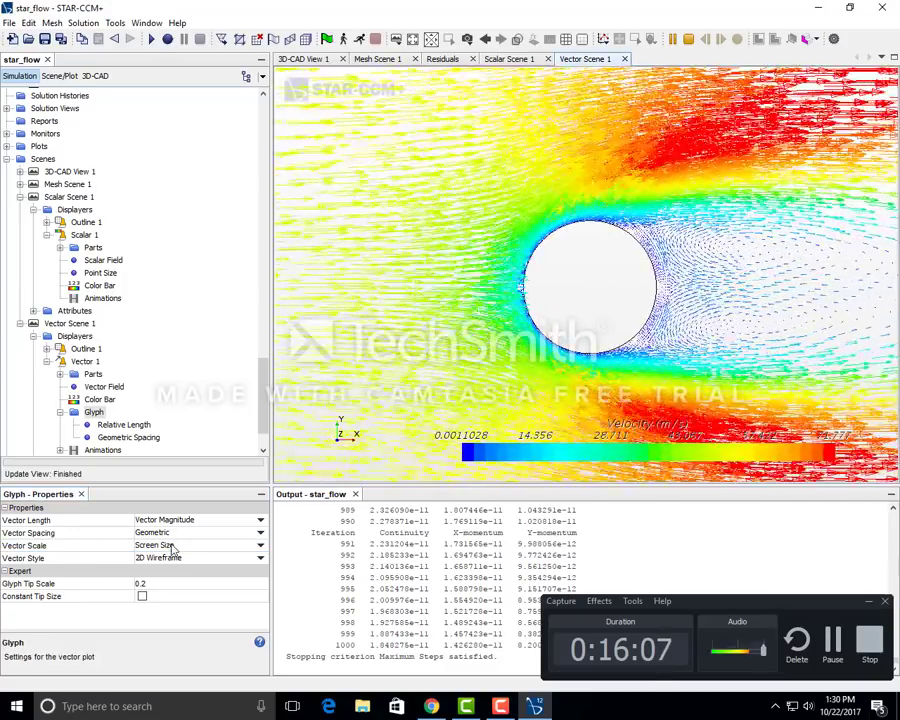
Step: Switch the glyph's vector scale to Absolute and back to Screen Size to compare the two displays
click(175, 546)
click(178, 559)
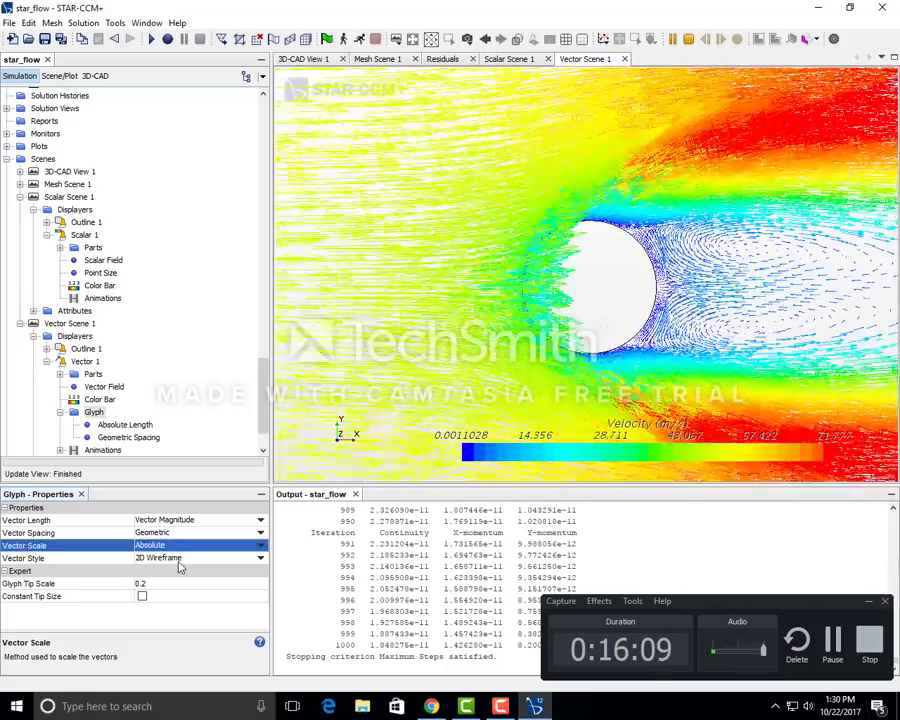
click(195, 546)
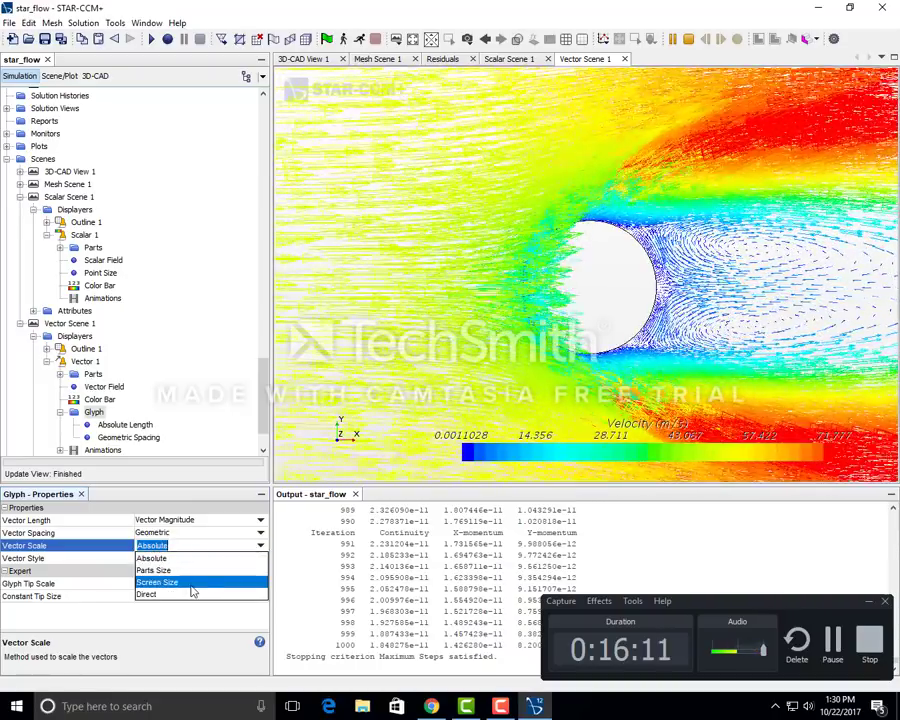
click(193, 583)
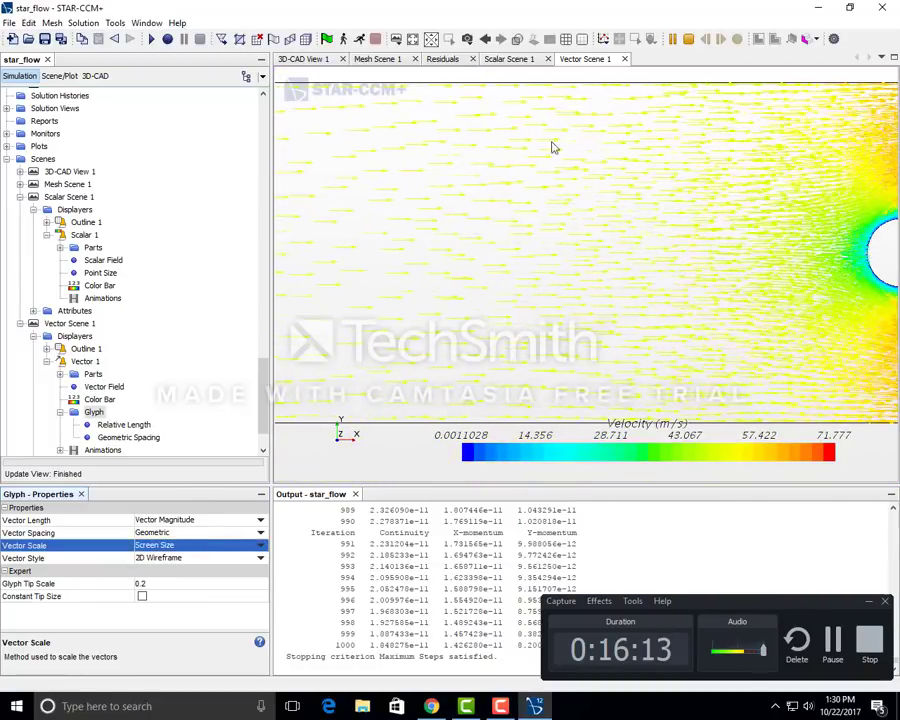
Step: Examine the velocity vectors in the channel upstream of the cylinder and in the recirculating wake behind it
middle_drag(600, 252, 478, 257)
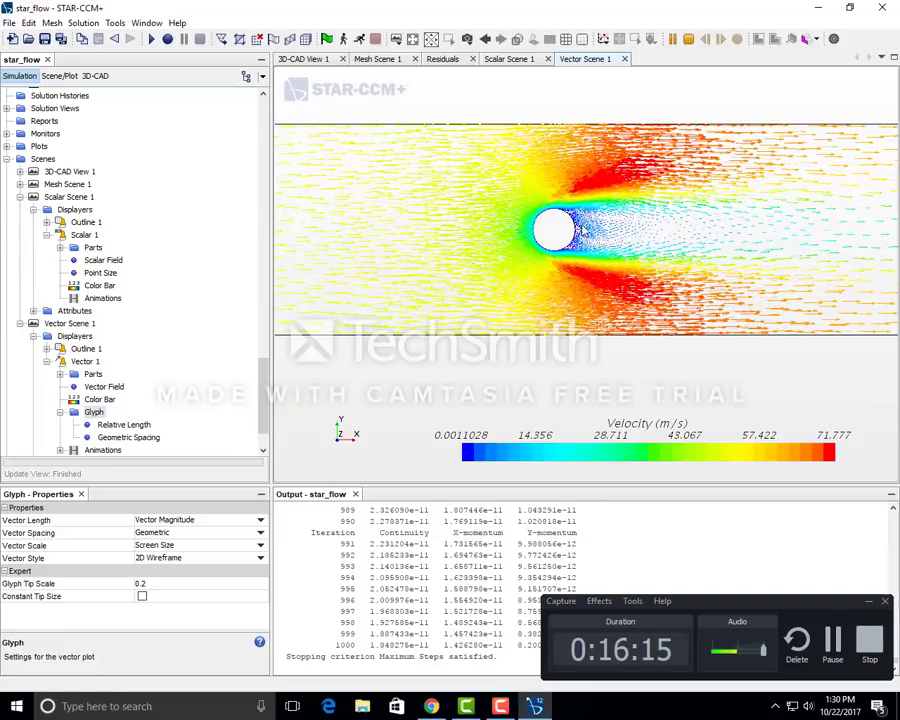
scroll(612, 225, up, 2)
scroll(612, 225, up, 5)
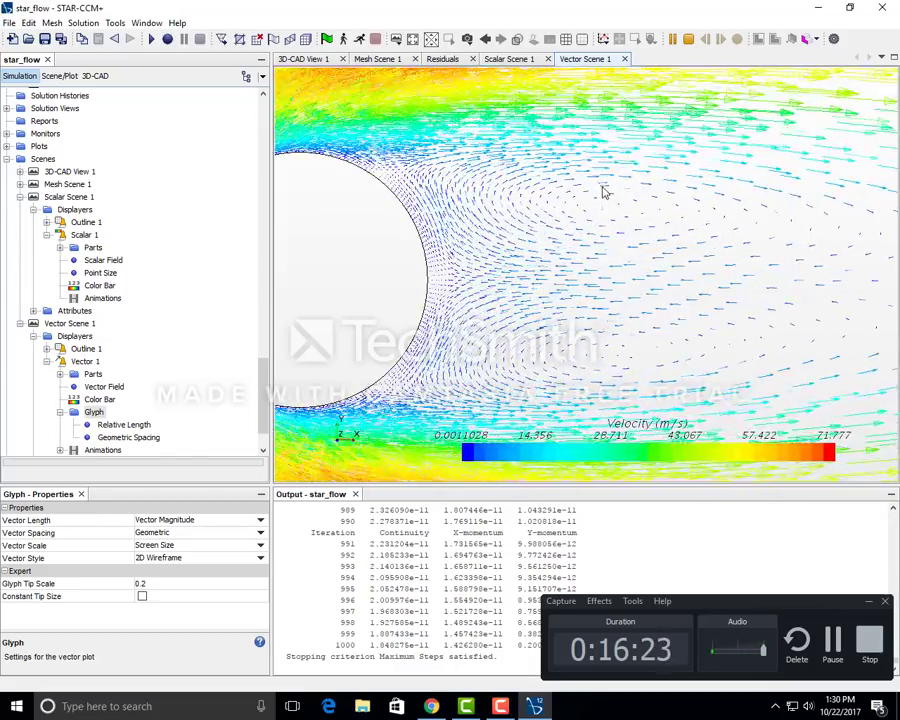
scroll(600, 222, down, 2)
scroll(600, 222, down, 2)
scroll(600, 222, down, 2)
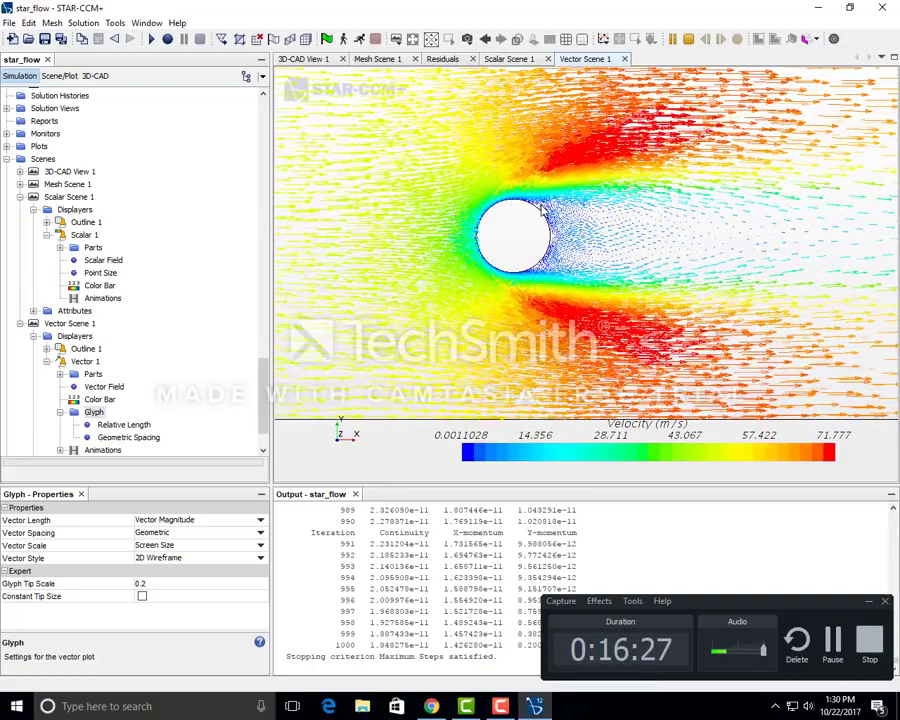
scroll(396, 247, down, 2)
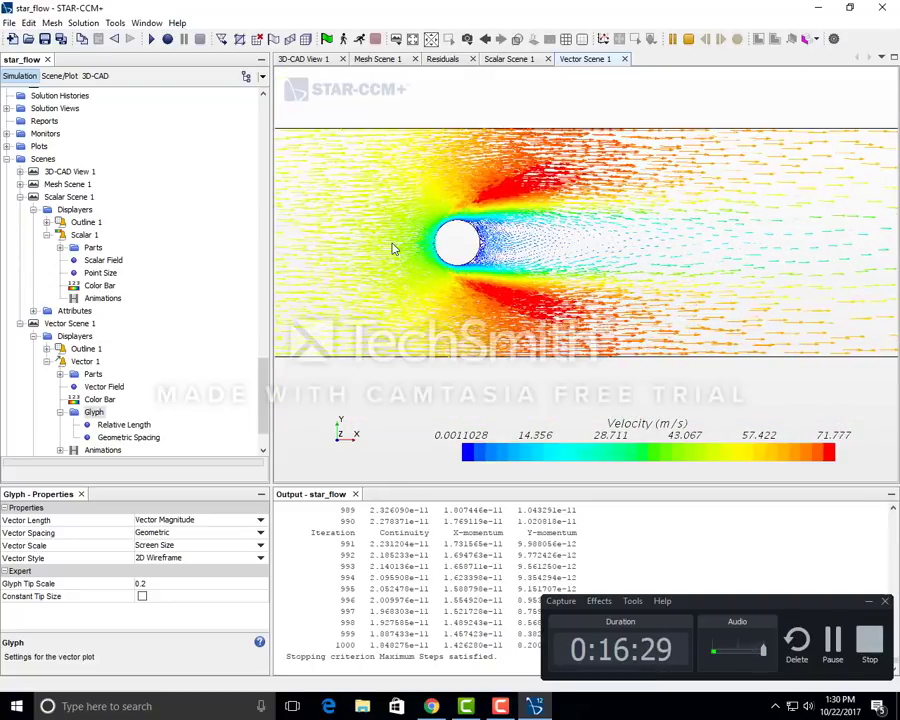
Step: Create a streamline derived part from Region, seeded at Body 1.inlet with U- and V-resolution 10, velocity field, forward direction and no displayer
scroll(95, 199, up, 12)
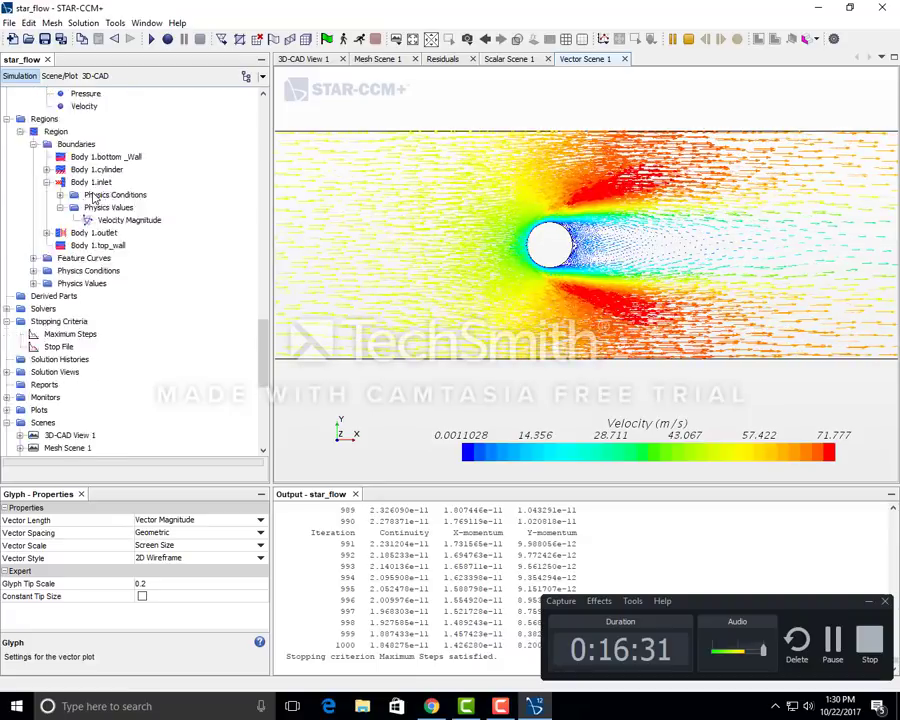
scroll(95, 199, down, 11)
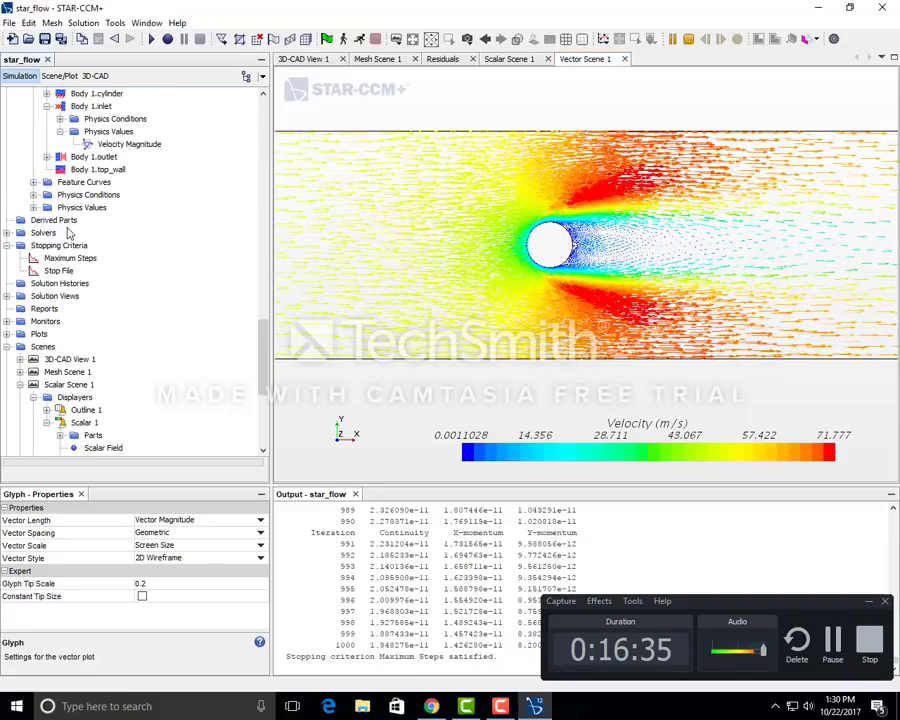
click(66, 221)
right_click(68, 224)
mouse_move(115, 229)
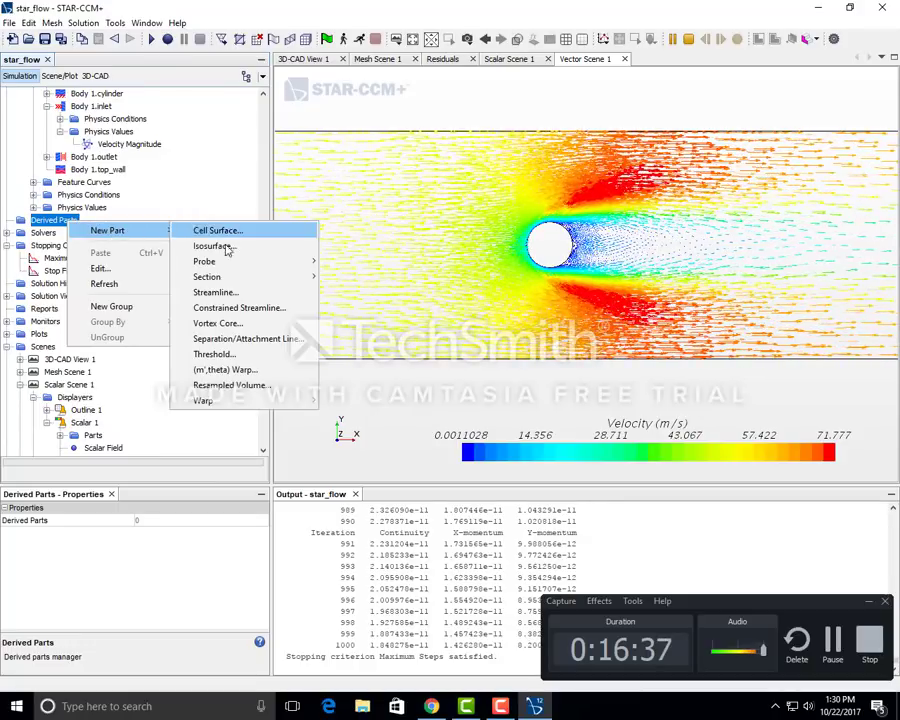
click(234, 290)
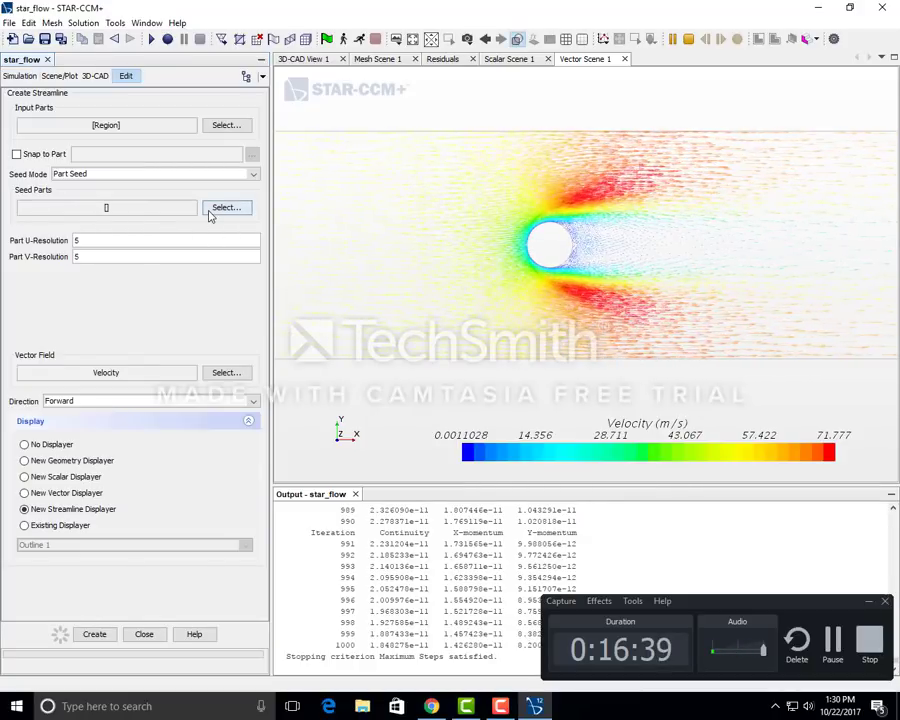
click(222, 208)
click(284, 263)
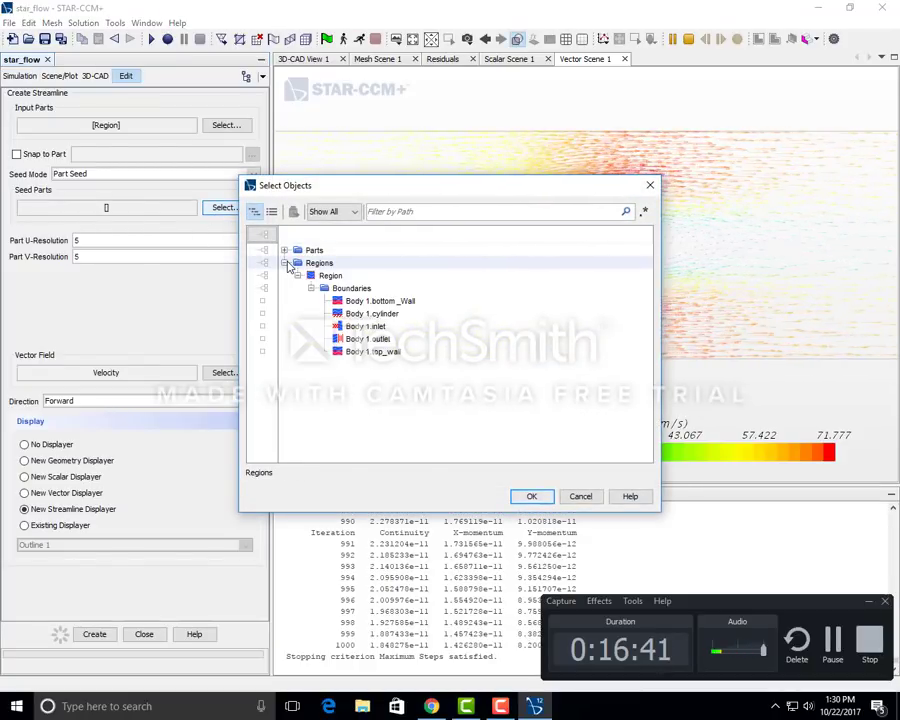
click(532, 497)
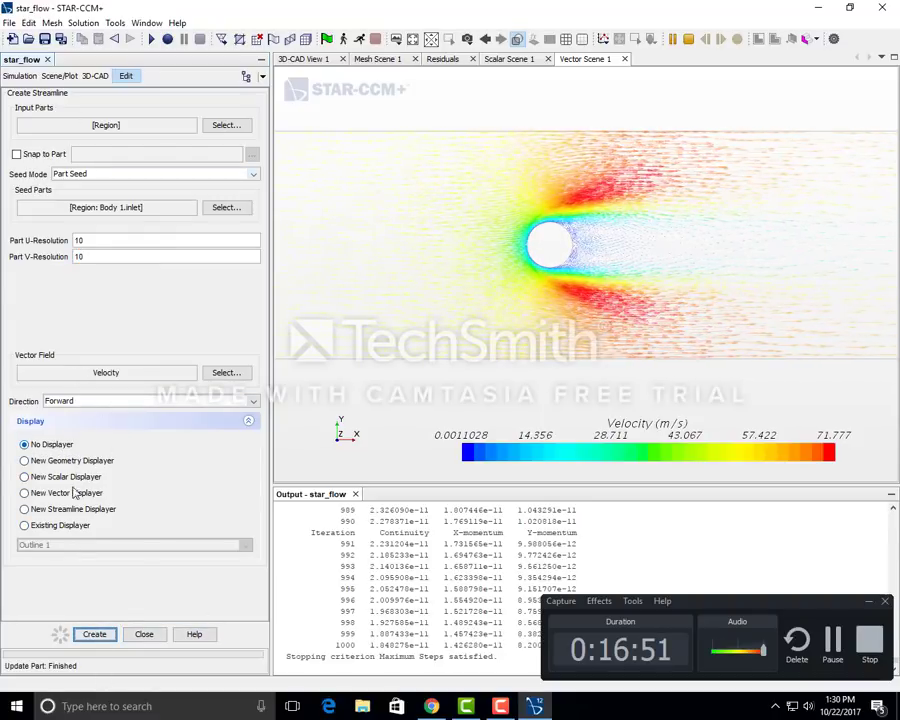
click(157, 640)
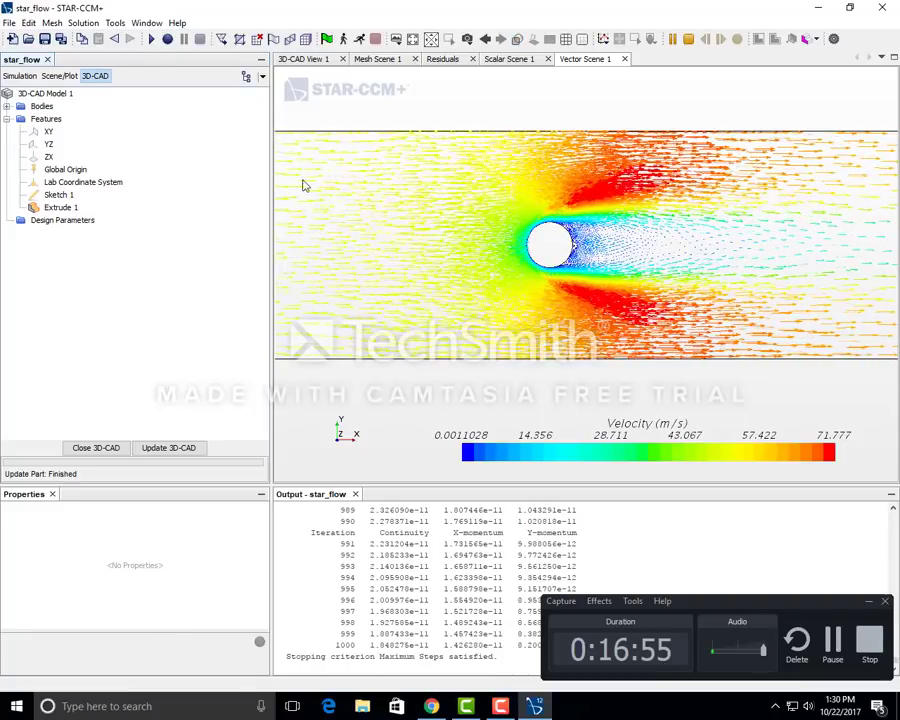
Step: Add a new streamline displayer to Vector Scene 1
click(57, 75)
right_click(48, 108)
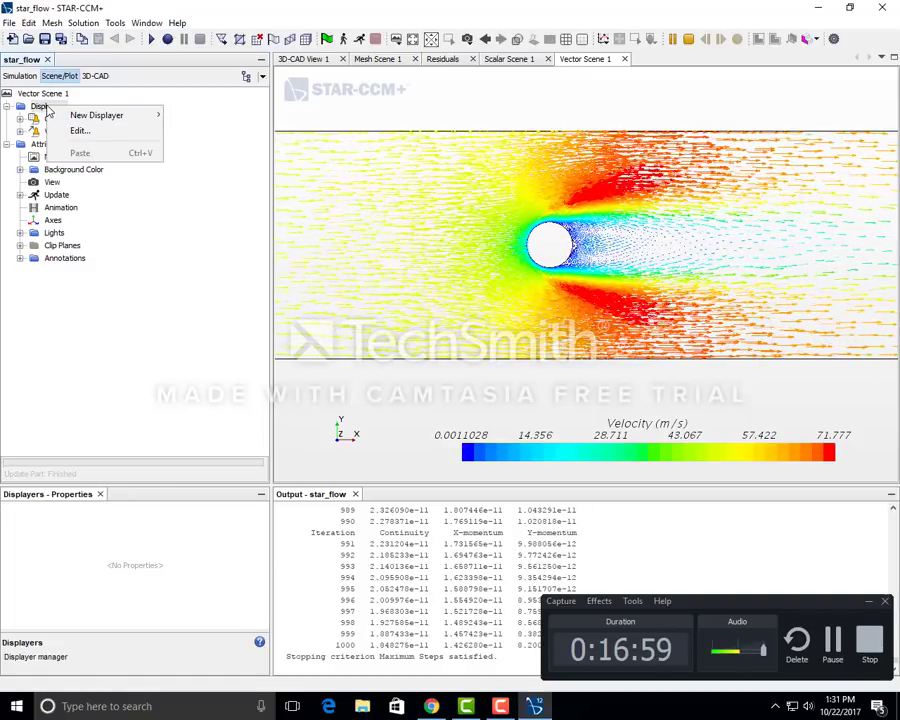
mouse_move(150, 116)
click(200, 161)
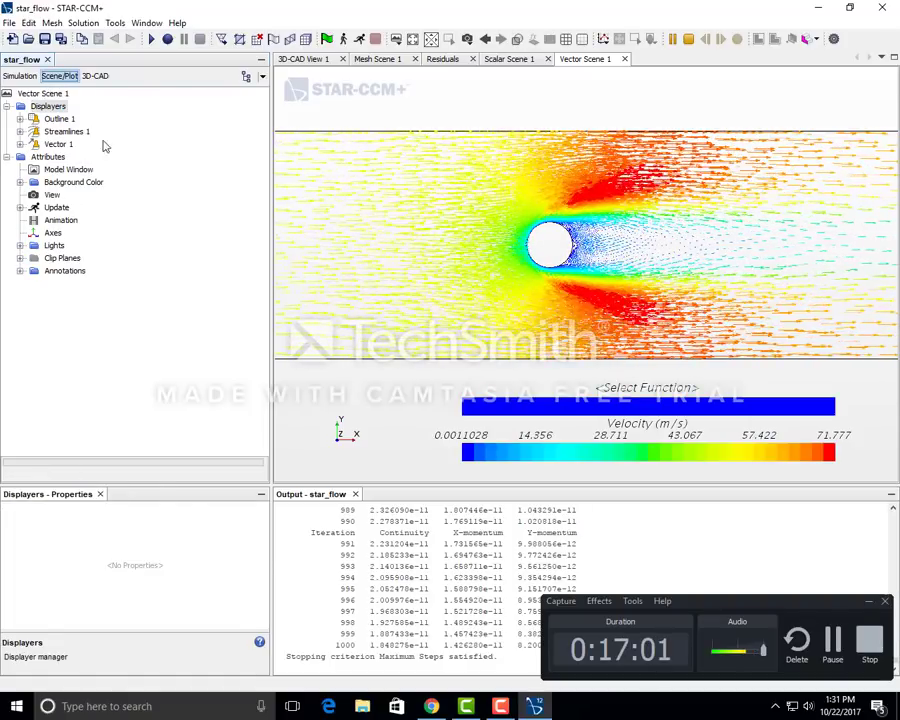
Step: Hide all parts of the Vector 1 displayer
click(20, 144)
right_click(60, 157)
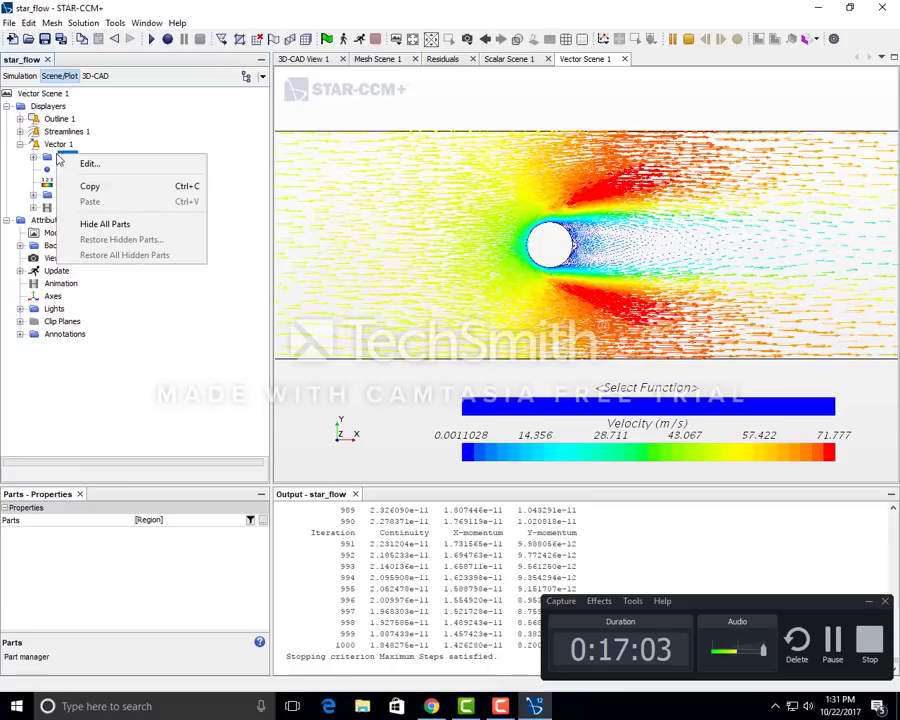
click(118, 225)
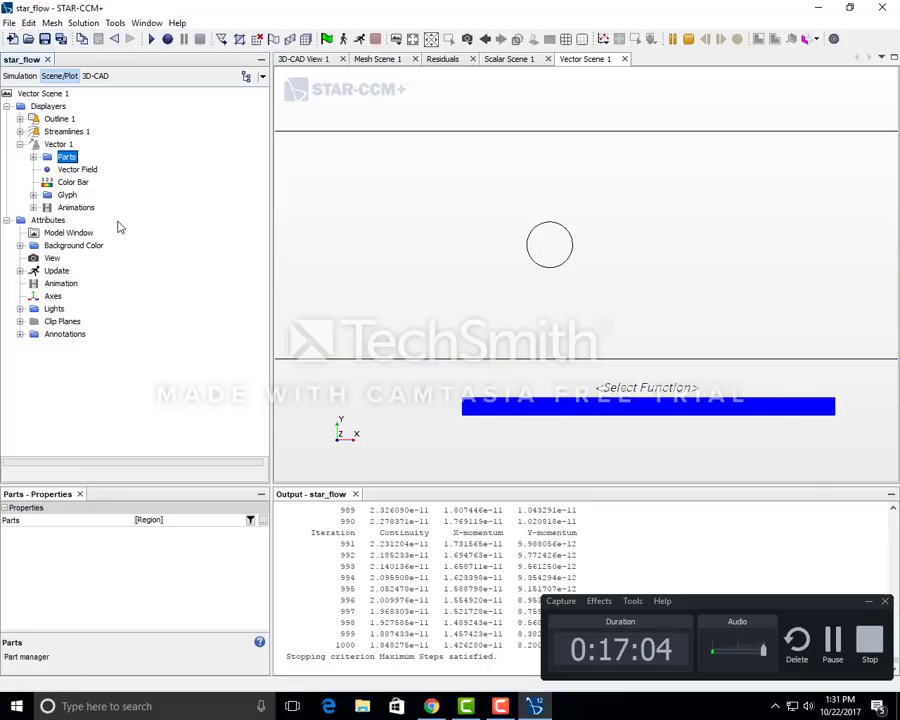
Step: Assign the Streamline derived part to the Streamlines 1 displayer and show the whole channel
click(66, 131)
click(20, 132)
click(56, 144)
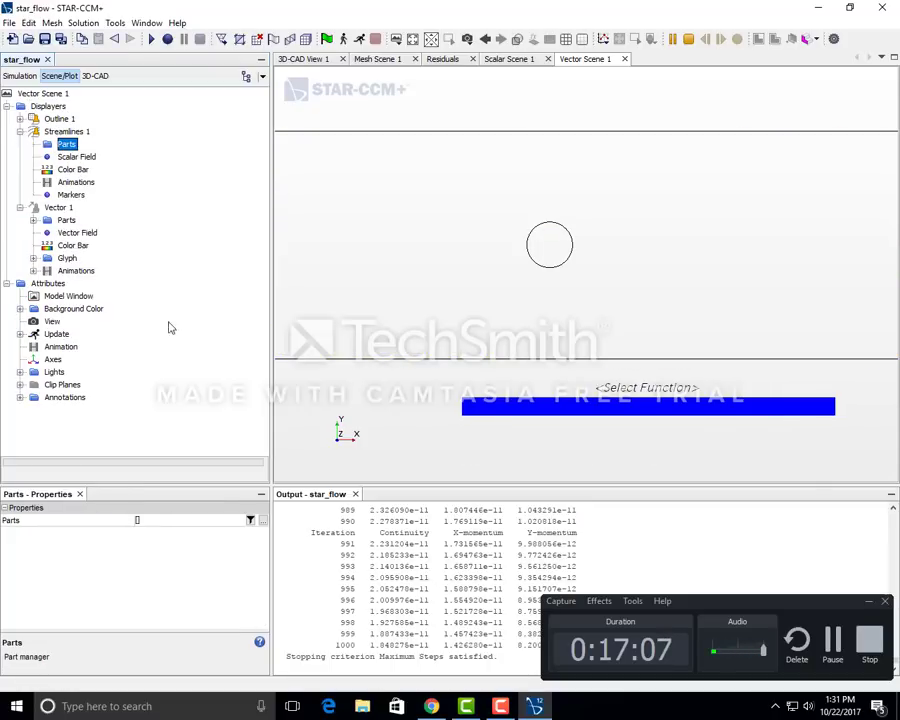
click(264, 521)
click(274, 228)
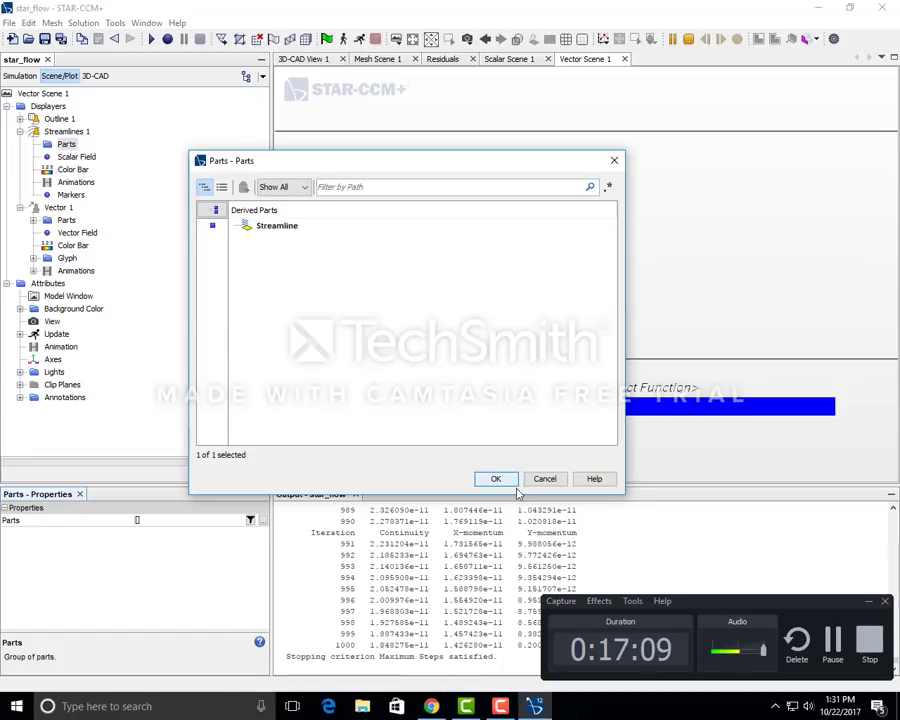
click(492, 474)
scroll(520, 322, down, 5)
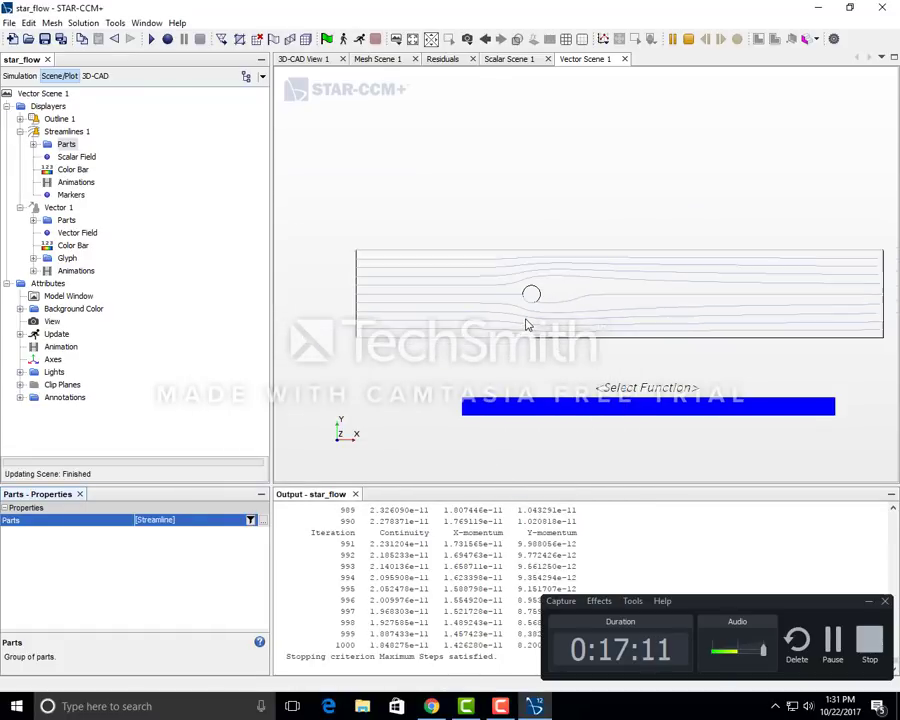
Step: Set the Streamlines 1 scalar field function to Velocity: Magnitude
click(76, 158)
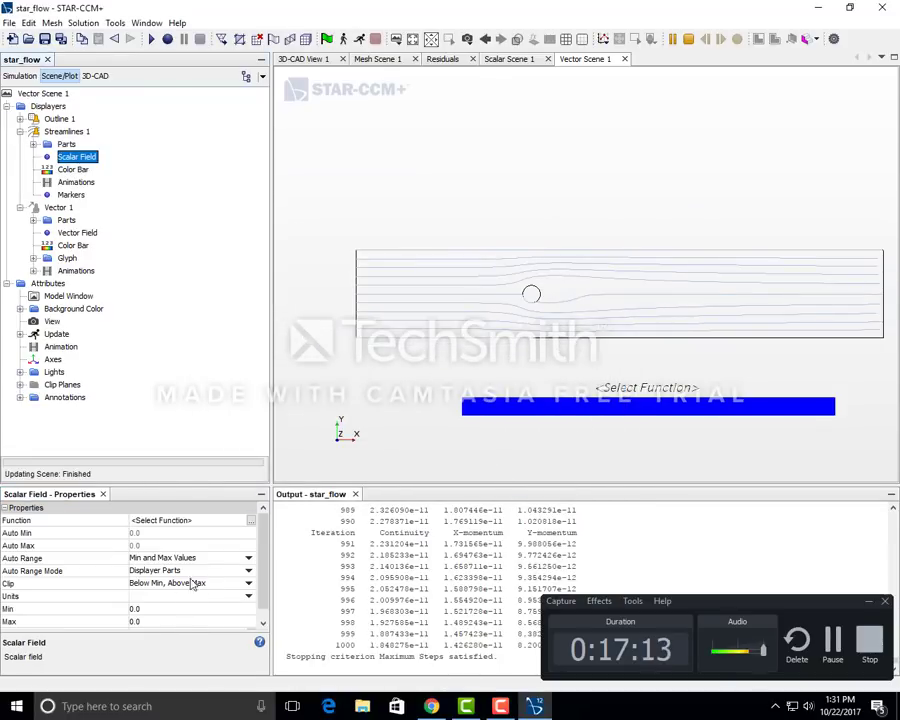
click(254, 521)
text(velo)
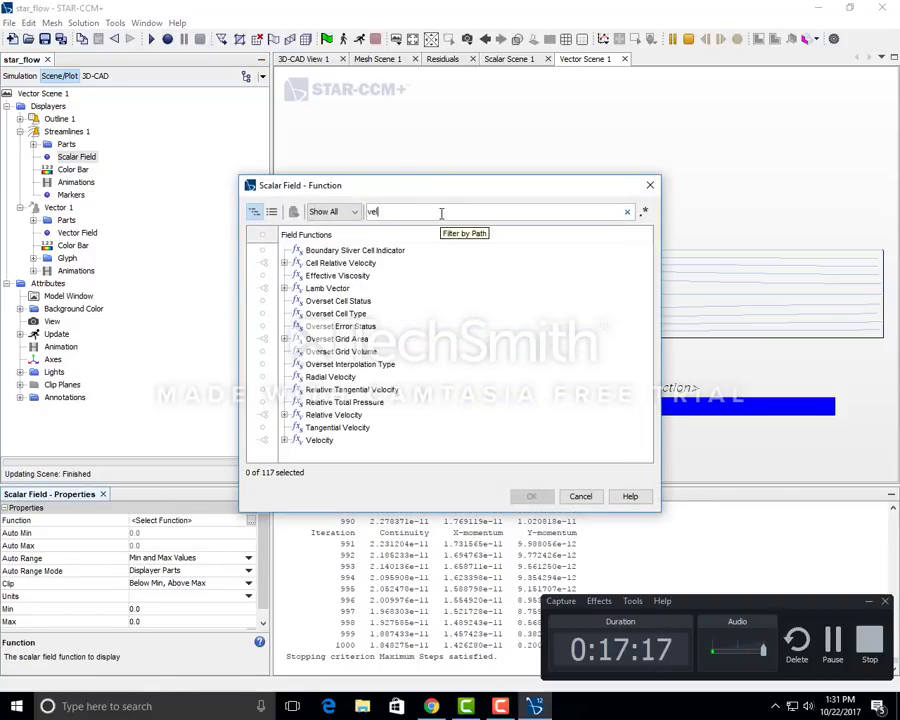
click(320, 315)
click(285, 314)
click(310, 337)
click(531, 496)
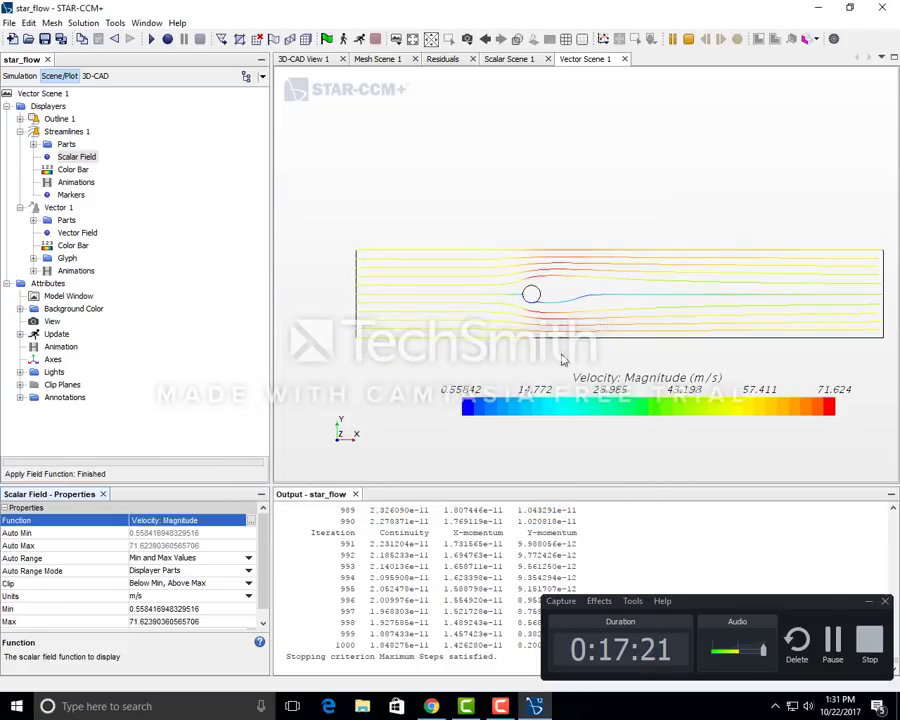
Step: Set the Streamlines 1 animation mode to Tracers and play the animation in the scene
click(74, 182)
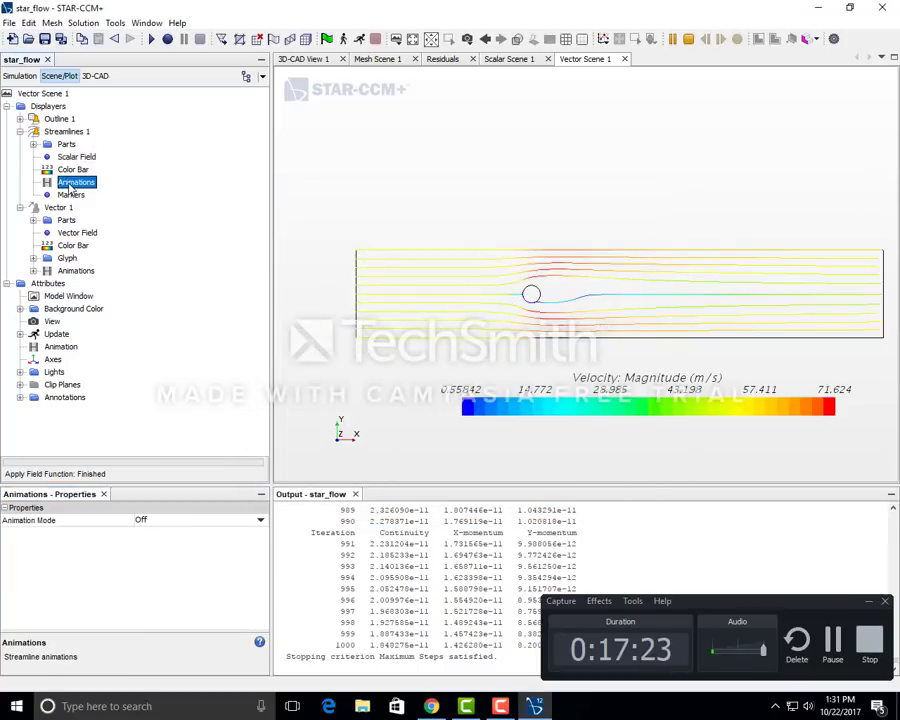
click(157, 529)
click(157, 548)
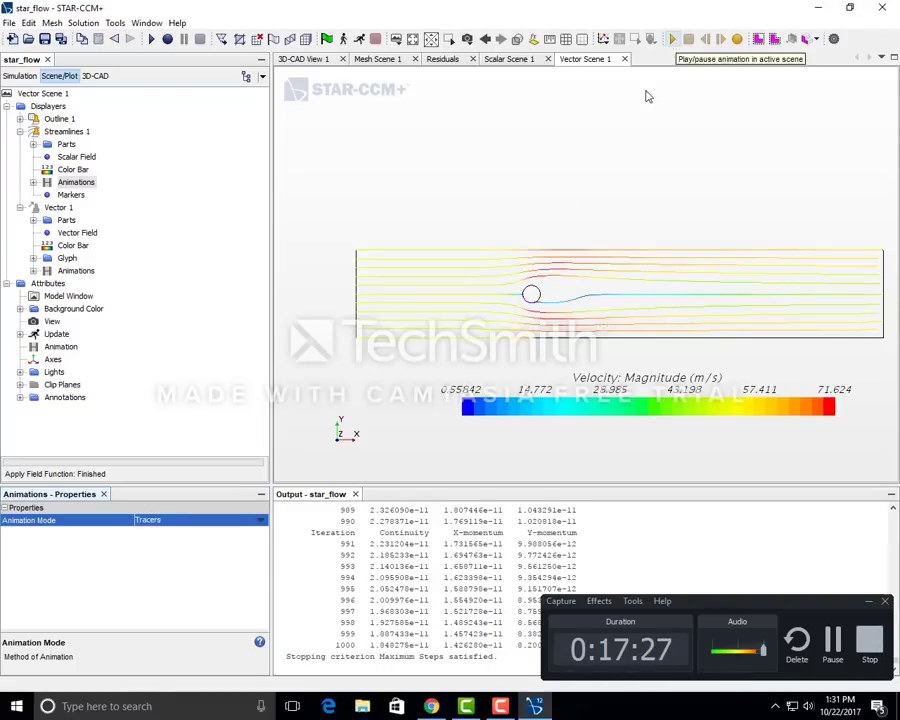
click(165, 527)
click(166, 531)
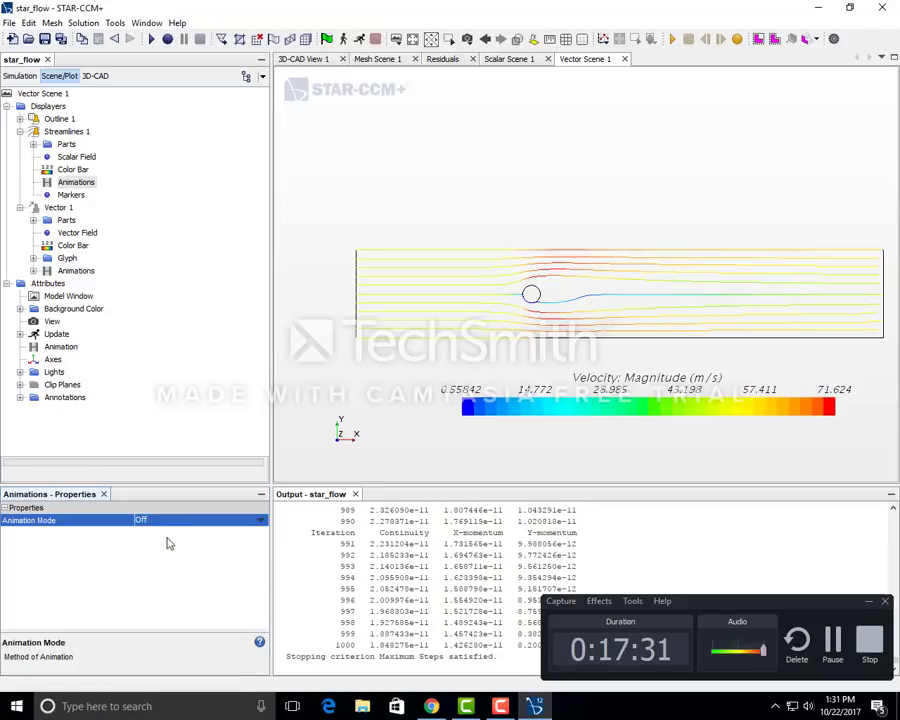
click(178, 529)
click(171, 546)
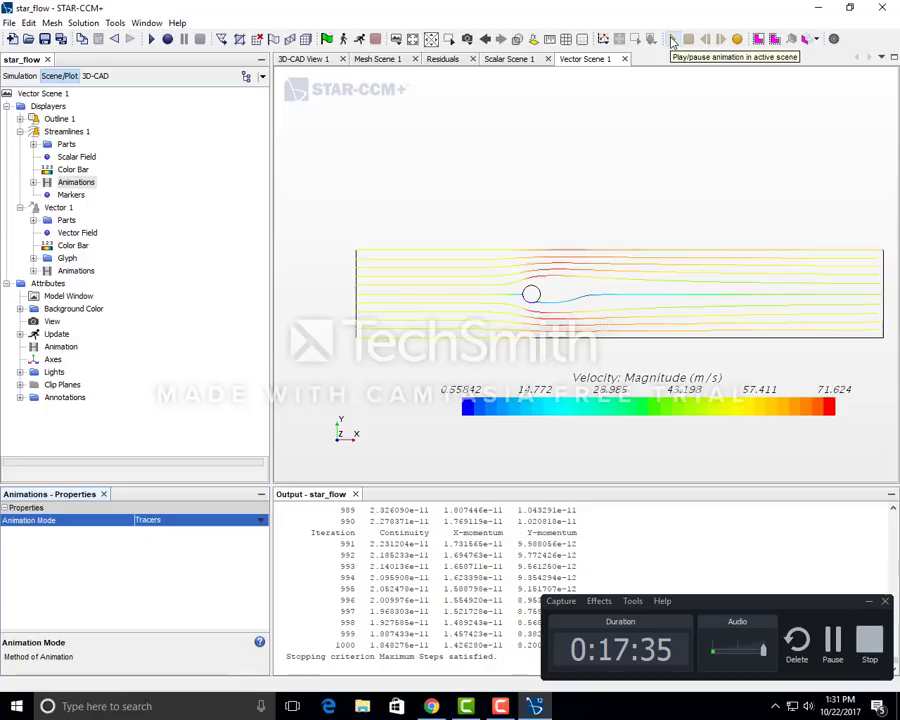
click(673, 41)
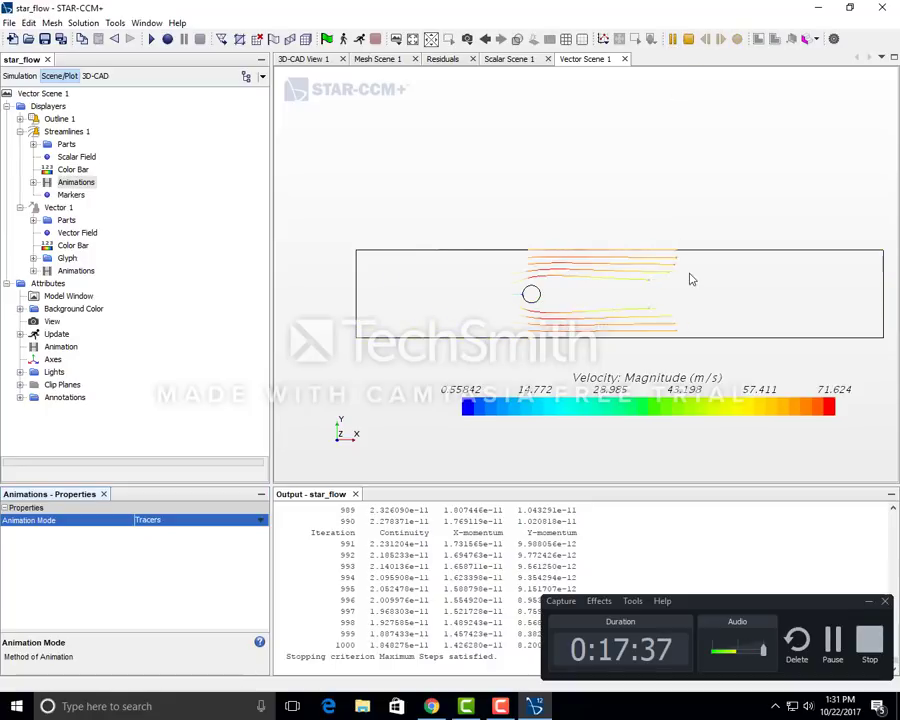
Step: Look through the Streamlines 1 displayer's properties and open the Streamline Settings of its animations
click(72, 195)
click(72, 169)
click(72, 157)
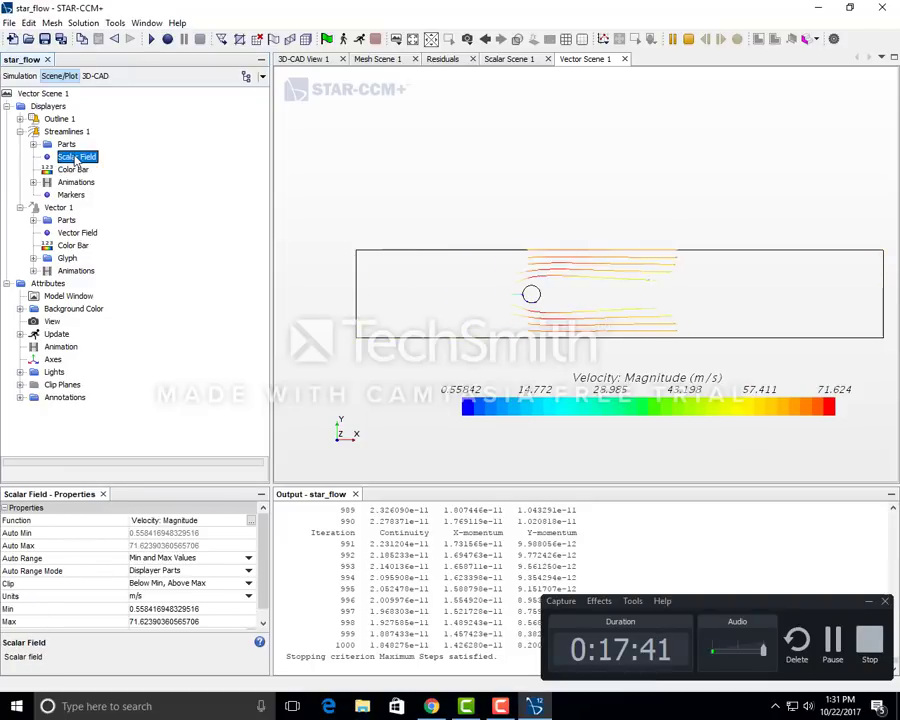
click(68, 145)
click(66, 131)
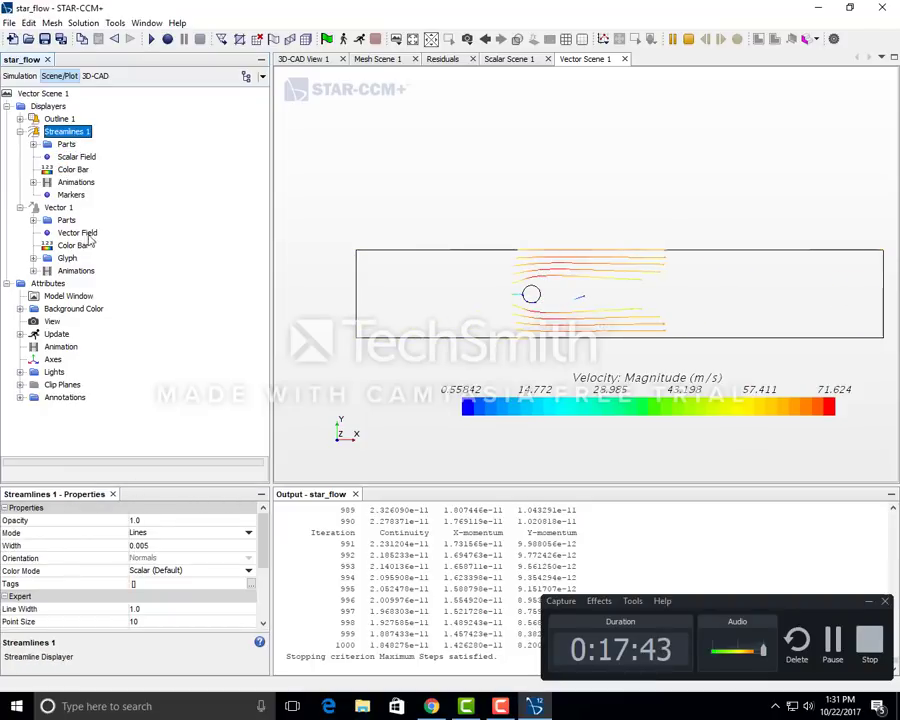
double_click(72, 182)
click(102, 194)
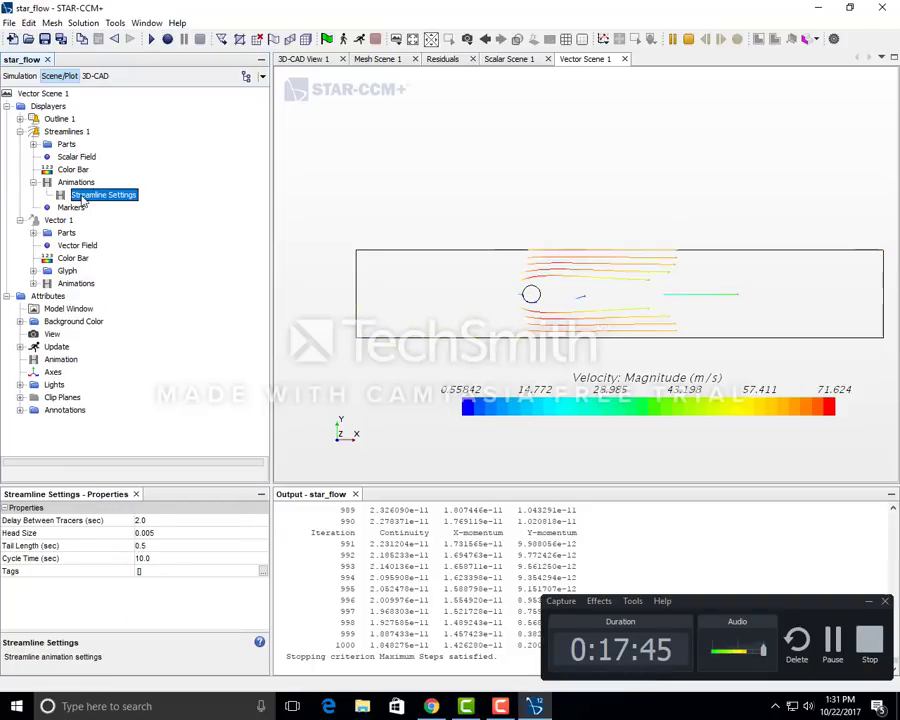
Step: Set the streamline animation's cycle time to 5 seconds
click(158, 561)
text(5)
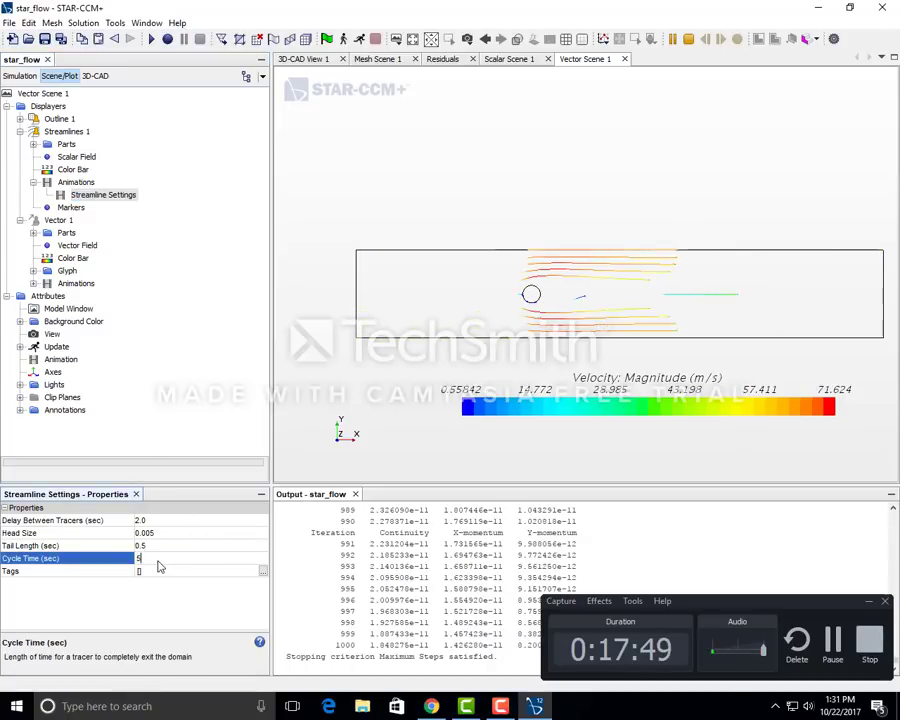
text(sec)
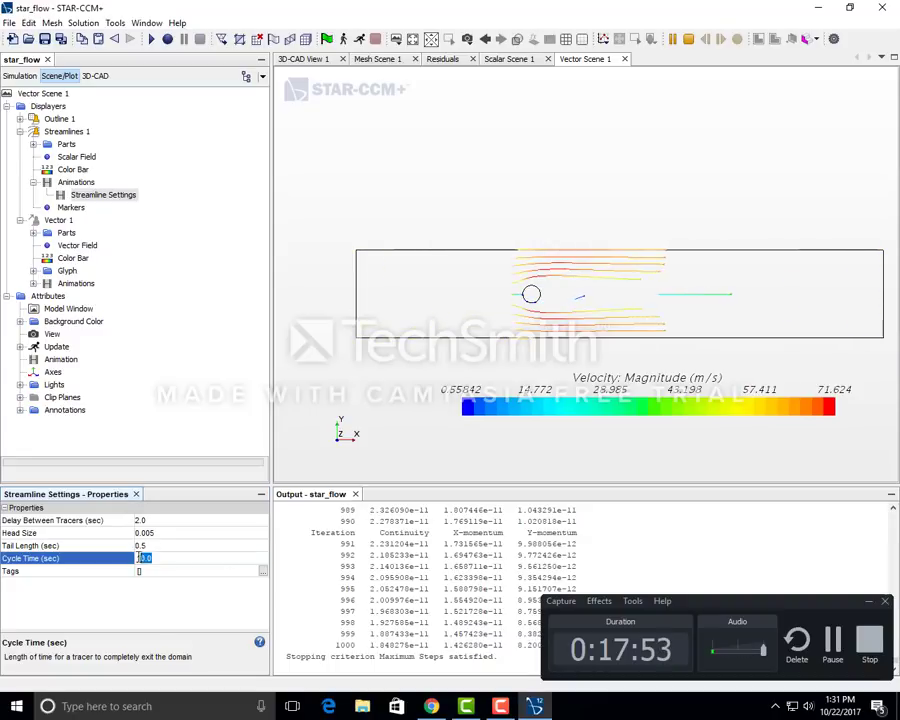
key(Return)
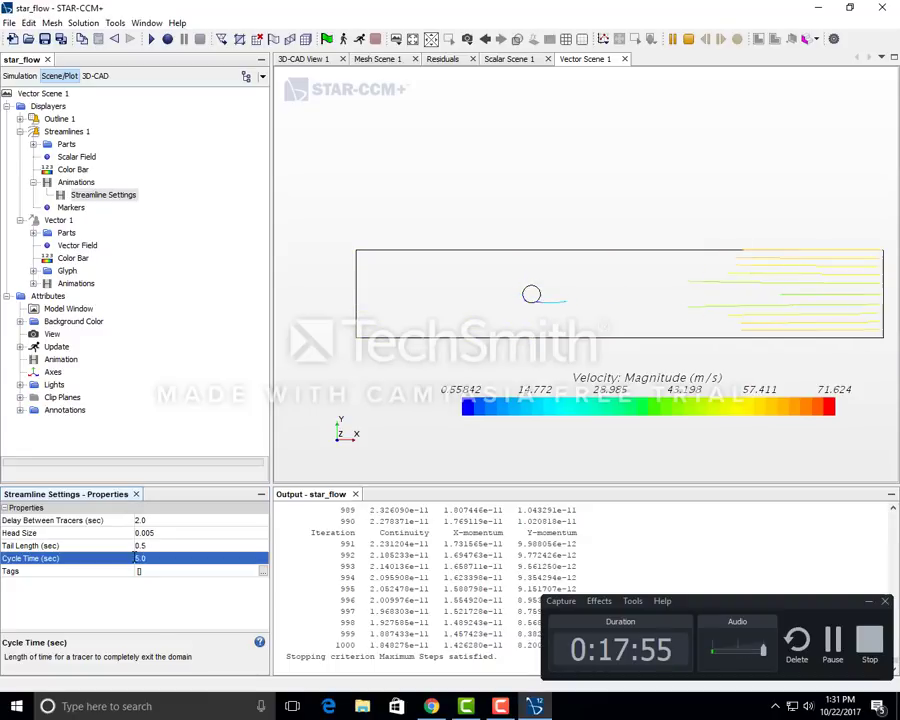
Step: Set the streamline animation's cycle time to 30 seconds
click(170, 563)
text(3)
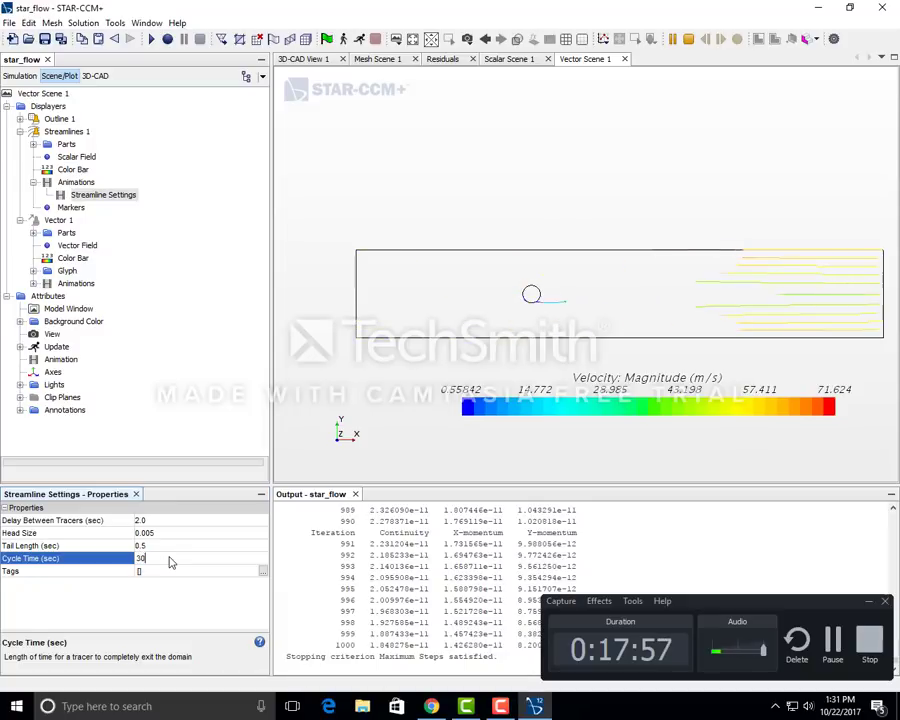
text(0)
key(Return)
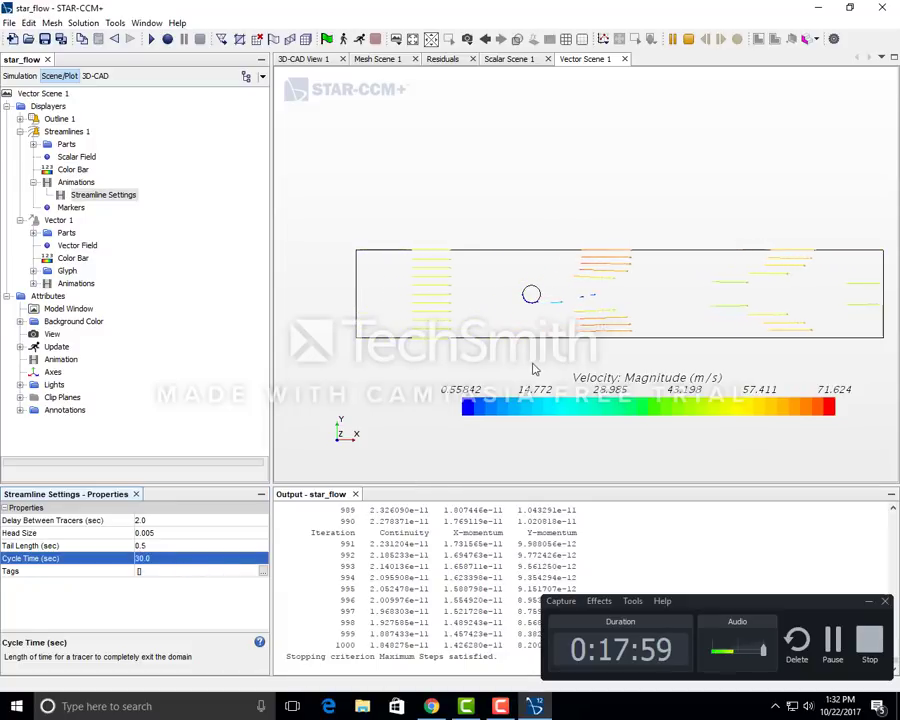
Step: Inspect the moving tracers around the cylinder and along the channel, and stop the animation
scroll(567, 302, up, 3)
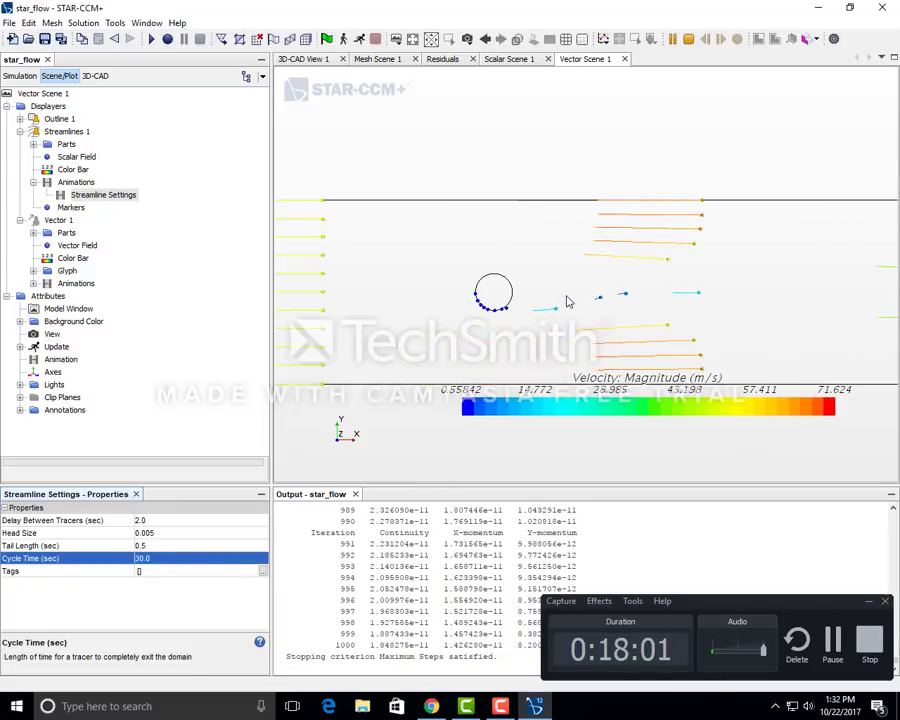
scroll(567, 302, down, 2)
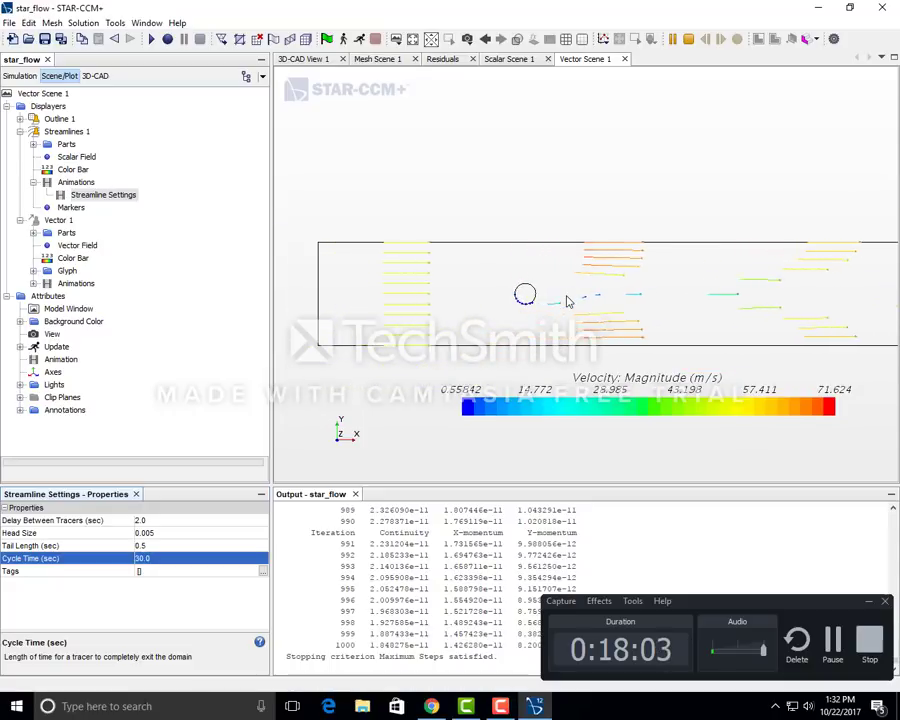
scroll(567, 302, down, 1)
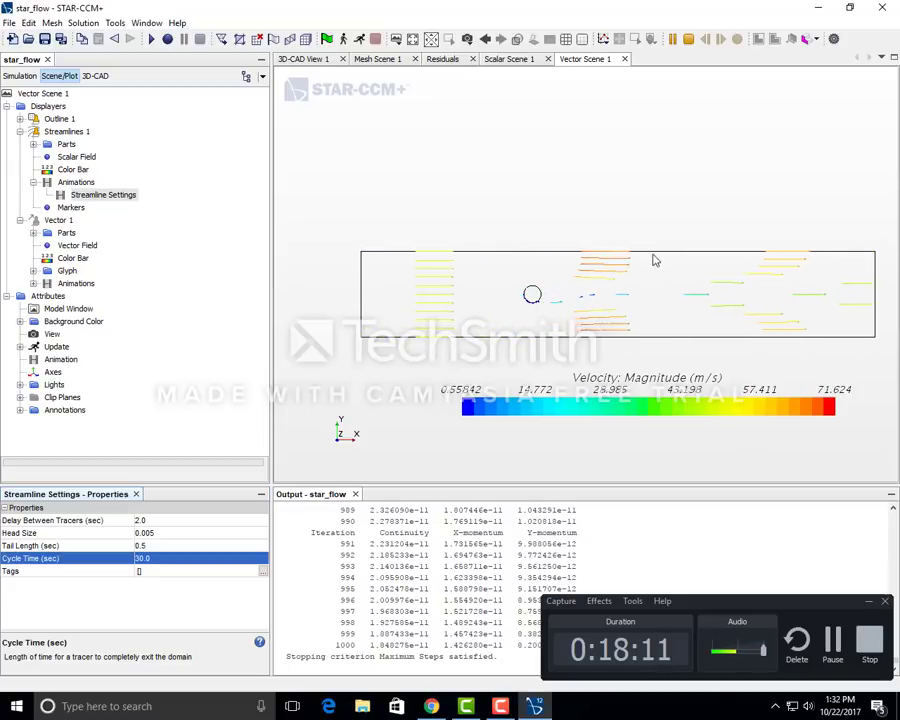
click(688, 42)
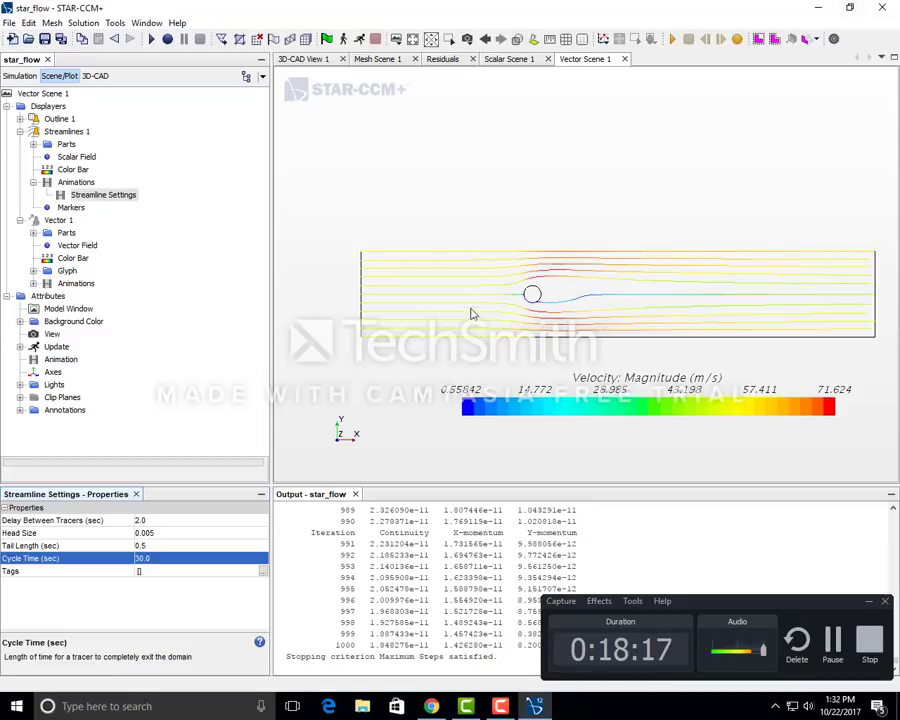
Step: Hide all parts of the Streamlines 1 displayer and restore all hidden parts of the Vector 1 displayer
right_click(64, 131)
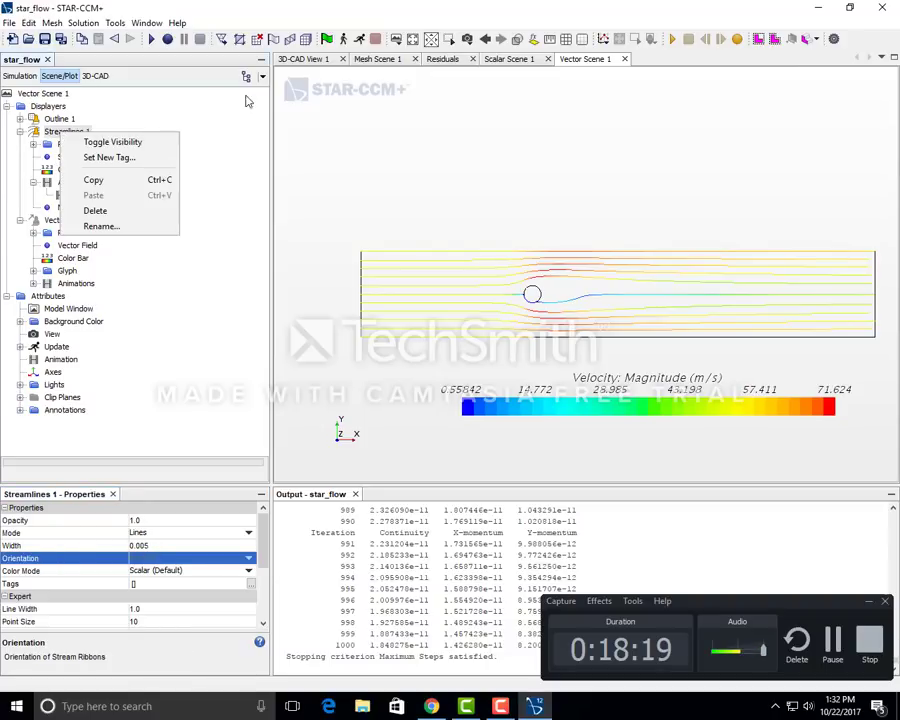
key(Escape)
right_click(62, 148)
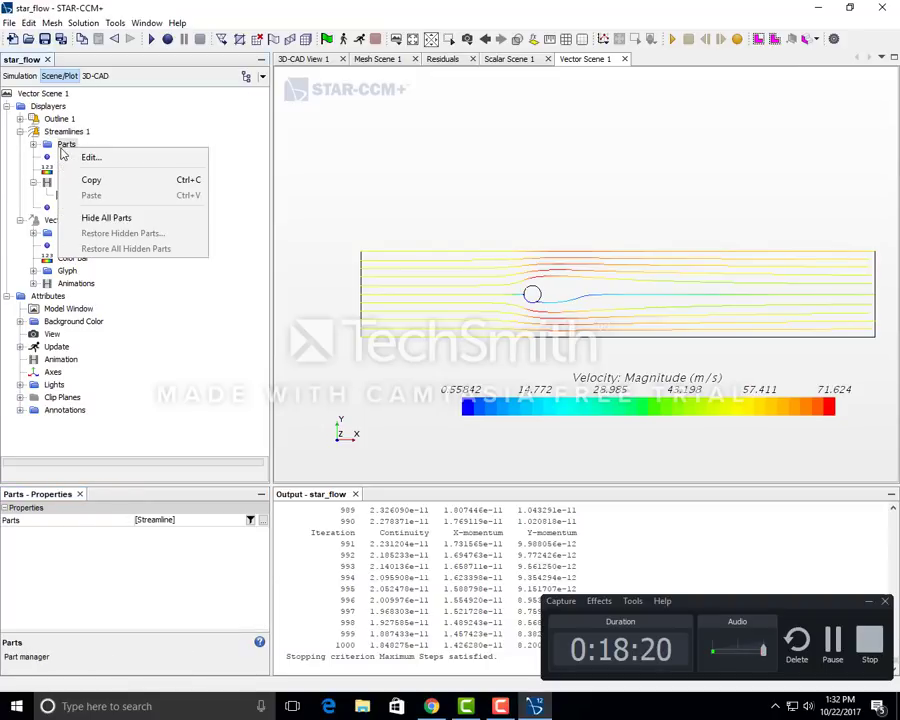
click(90, 217)
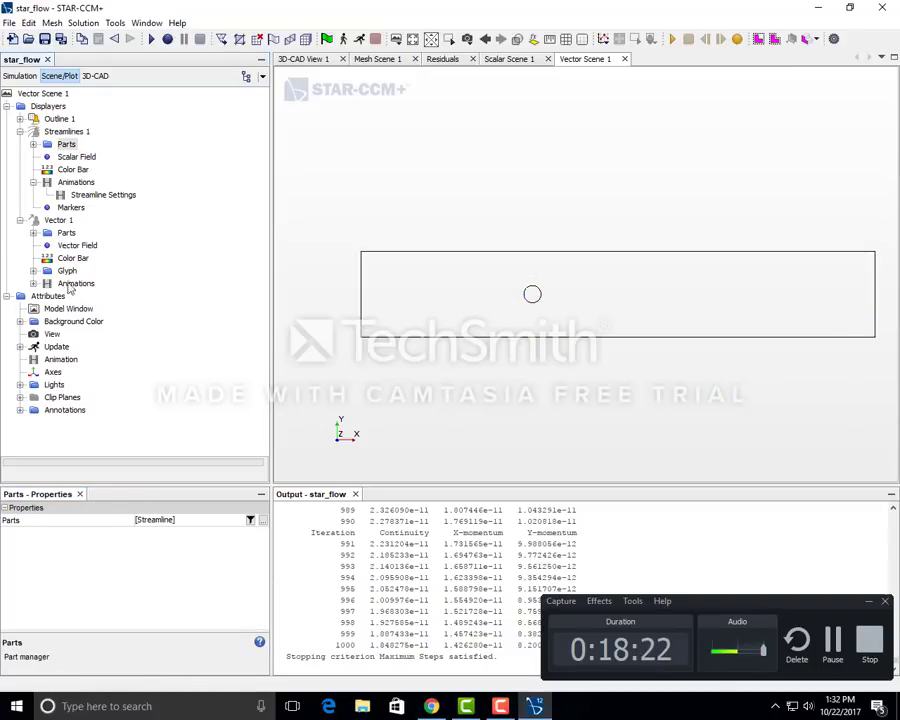
right_click(70, 236)
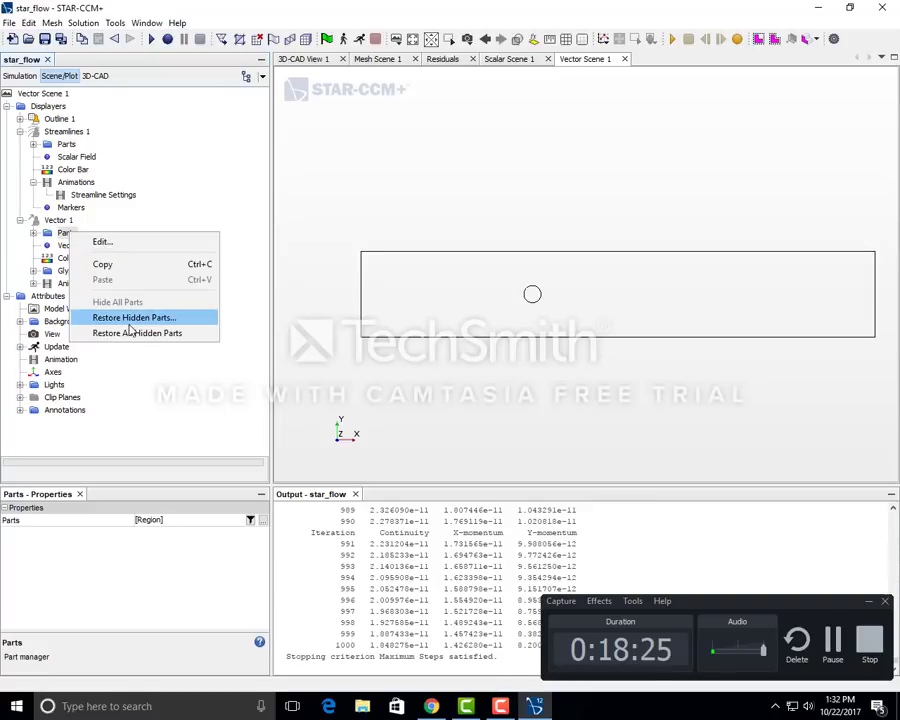
click(130, 336)
Step: Play the velocity vector animation and examine the flow close to the cylinder and along the whole channel
scroll(547, 300, up, 10)
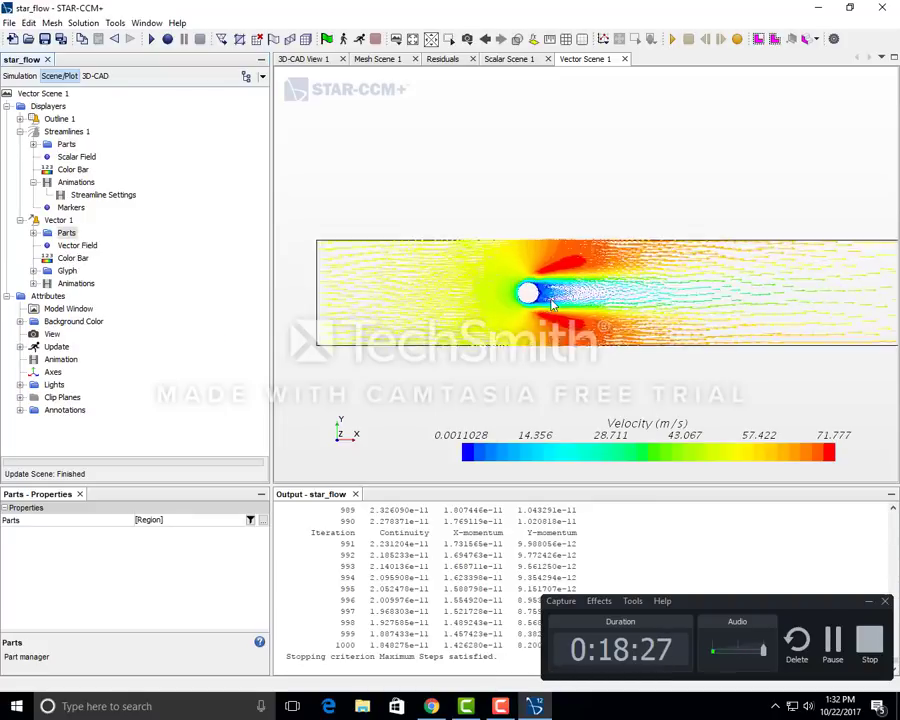
scroll(545, 298, up, 3)
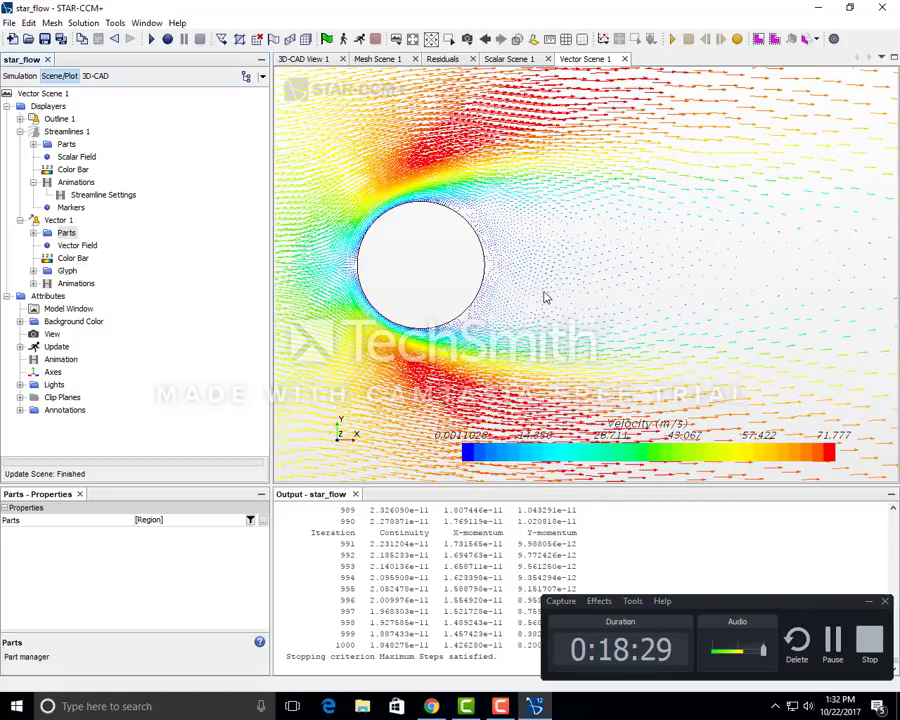
click(670, 40)
scroll(622, 250, down, 4)
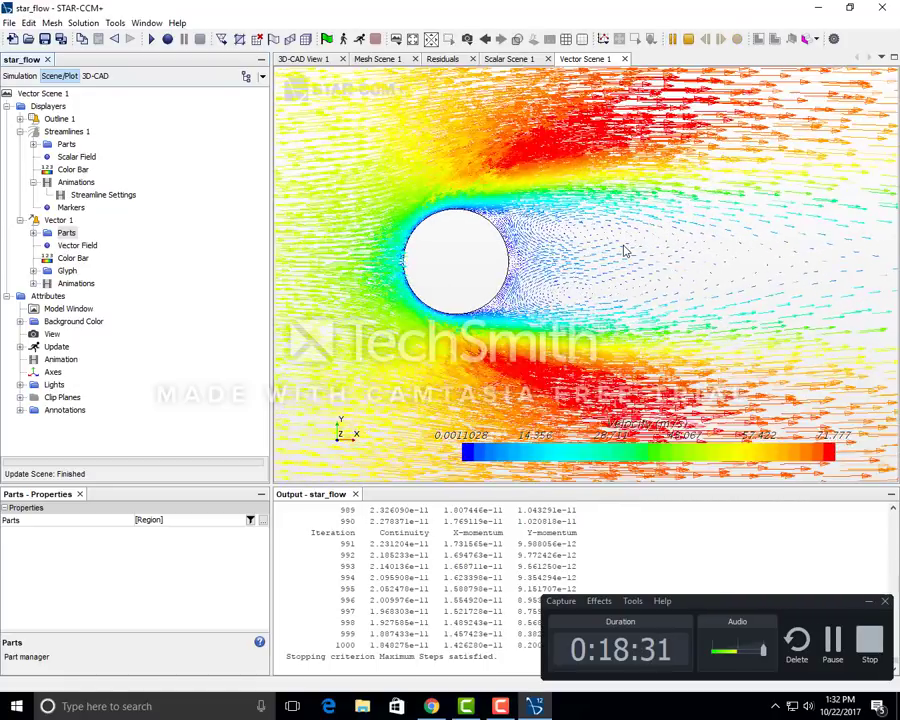
scroll(622, 250, down, 5)
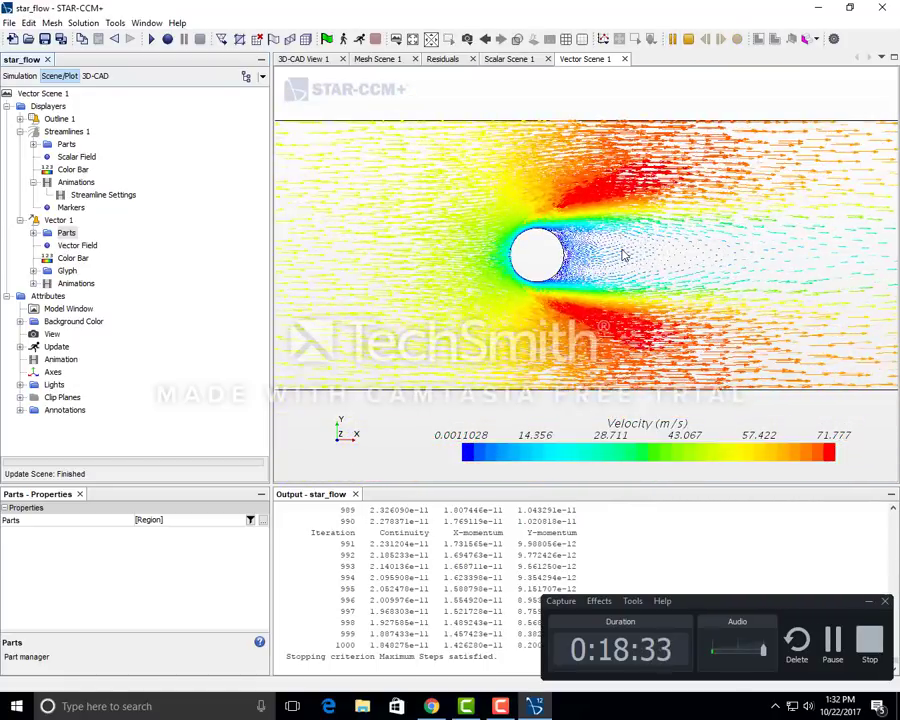
scroll(622, 255, down, 4)
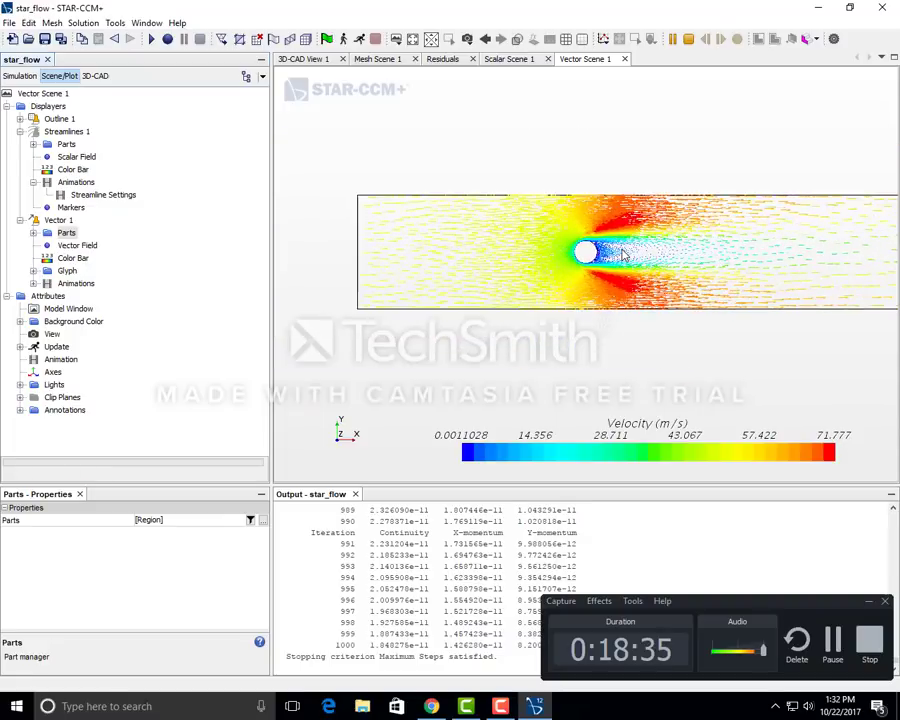
middle_drag(622, 255, 611, 258)
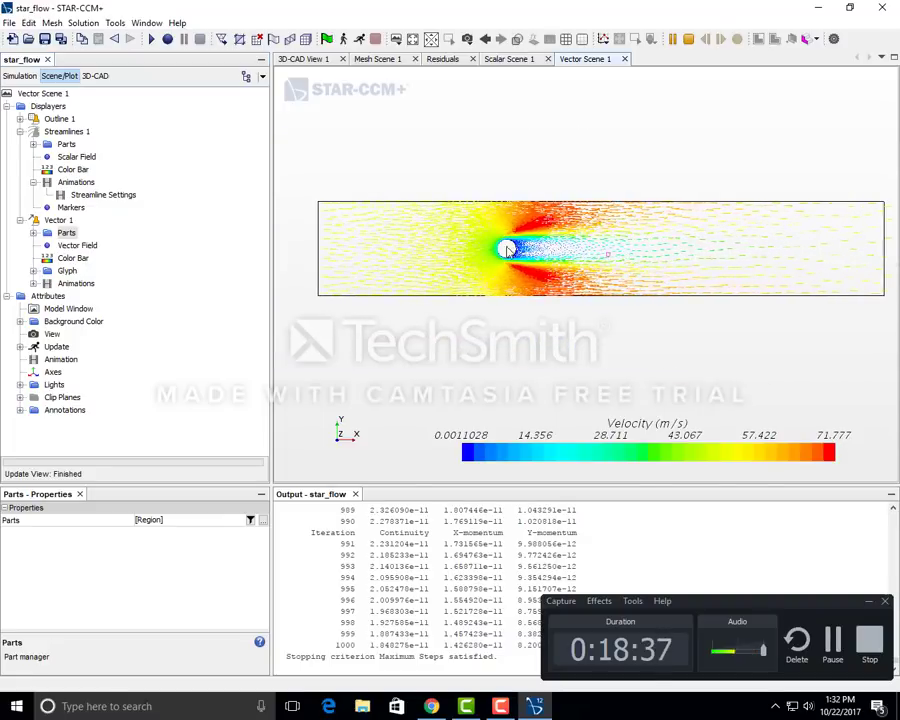